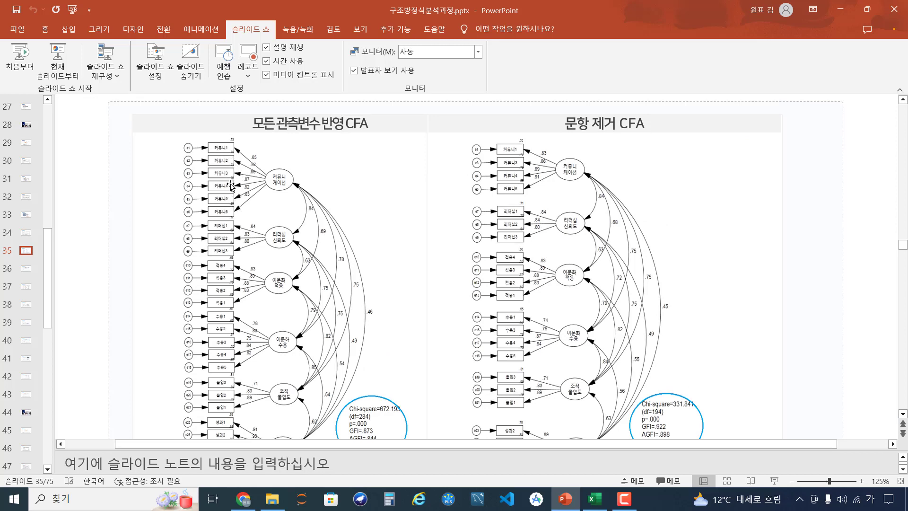
Step: Review the two CFA path diagrams on the slide and launch Amos Graphics
{"action": "scroll", "coordinate": [232, 211], "scroll_direction": "down", "scroll_amount": 1}
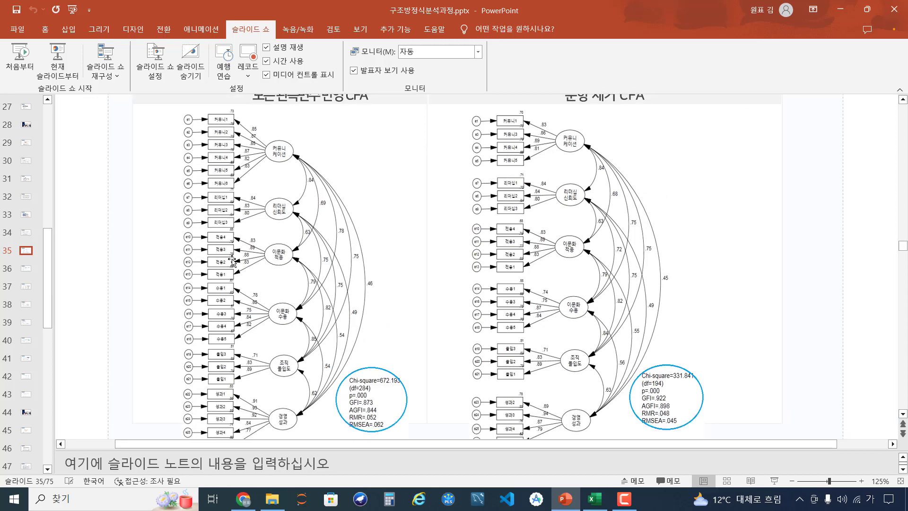
{"action": "scroll", "coordinate": [232, 281], "scroll_direction": "down", "scroll_amount": 1}
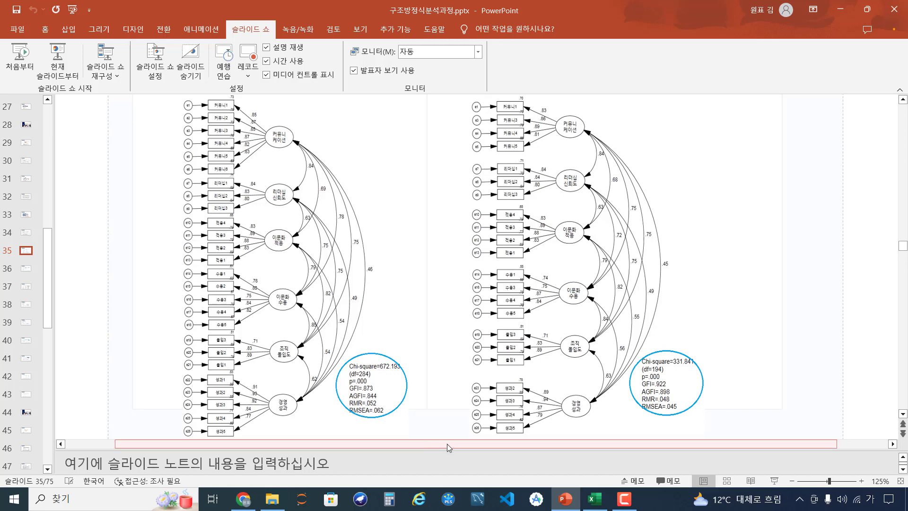
{"action": "left_click", "coordinate": [149, 506]}
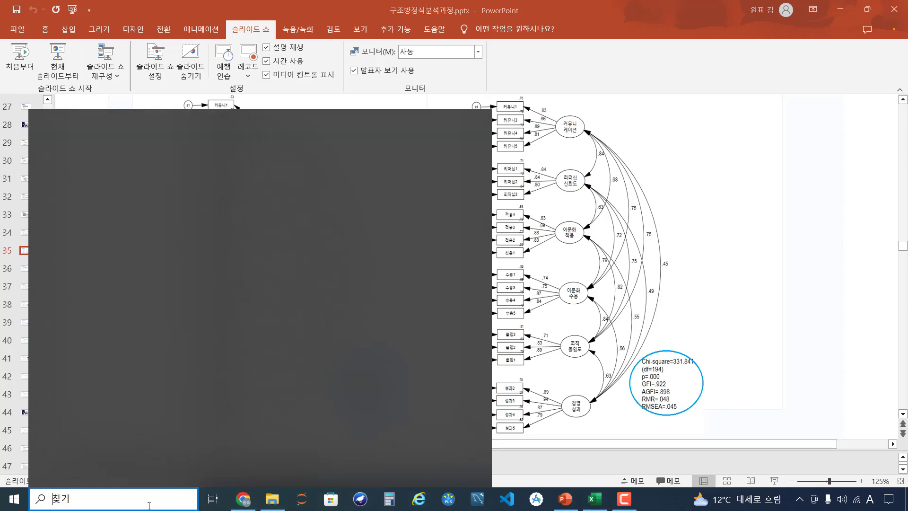
{"action": "type", "text": "amos"}
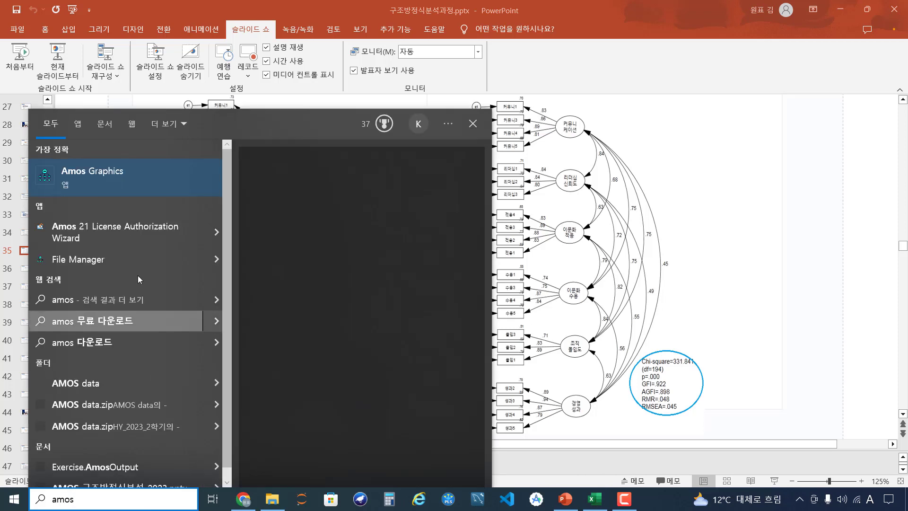
{"action": "left_click", "coordinate": [143, 177]}
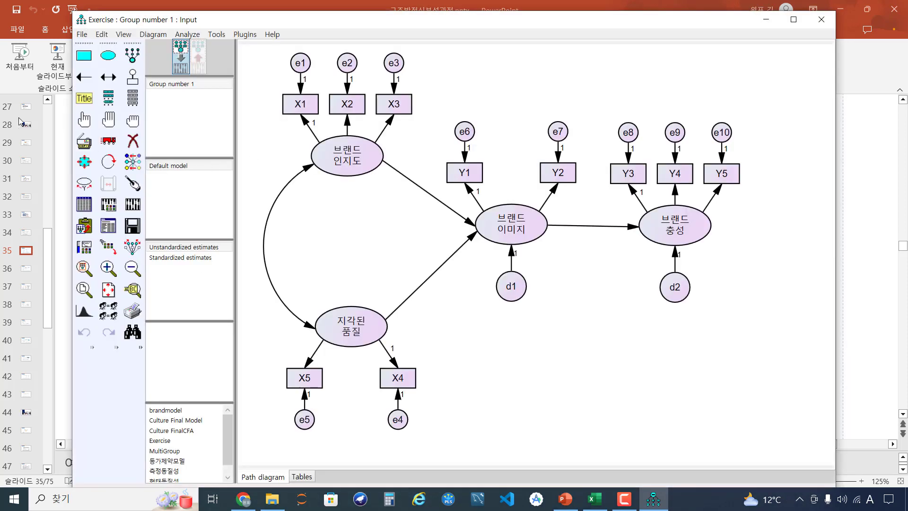
Step: Create a new blank path diagram project and maximize the Amos window
{"action": "left_click", "coordinate": [82, 34]}
{"action": "left_click", "coordinate": [93, 46]}
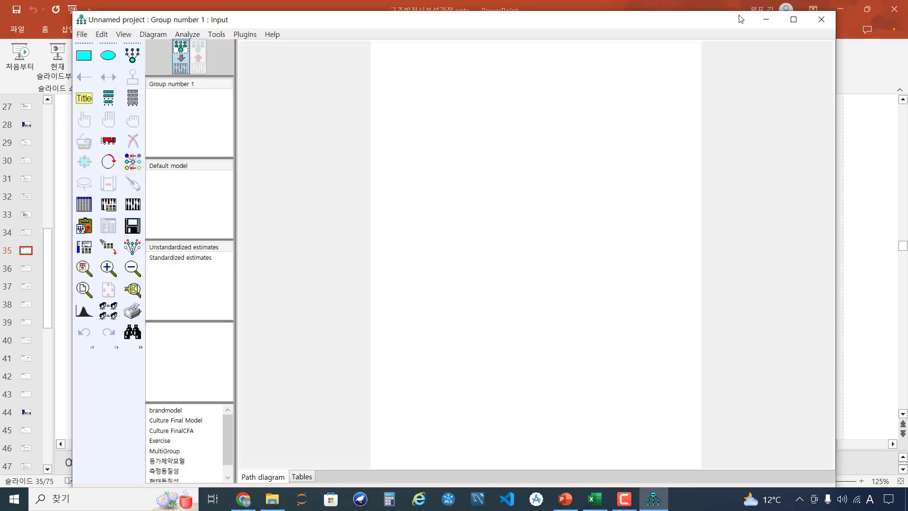
{"action": "left_click", "coordinate": [793, 19]}
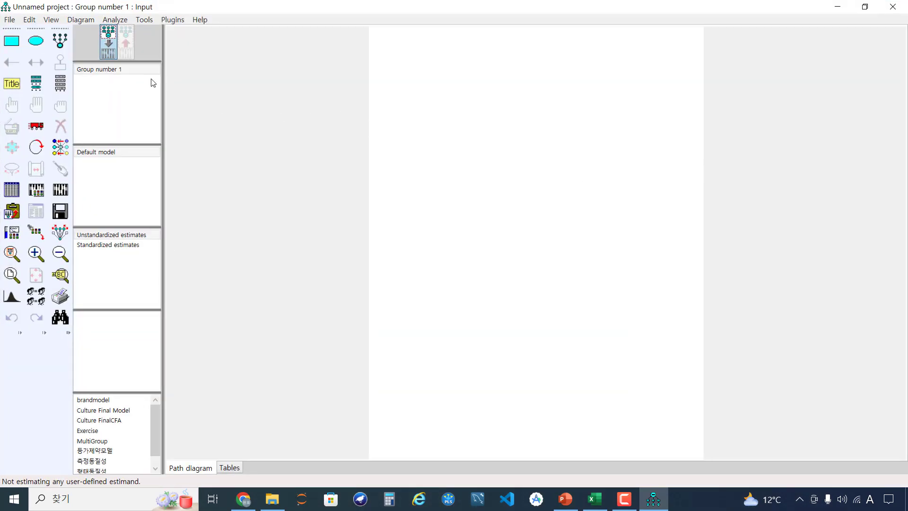
Step: Draw a latent variable near the top of the page with four indicators and their error terms
{"action": "left_click", "coordinate": [66, 44]}
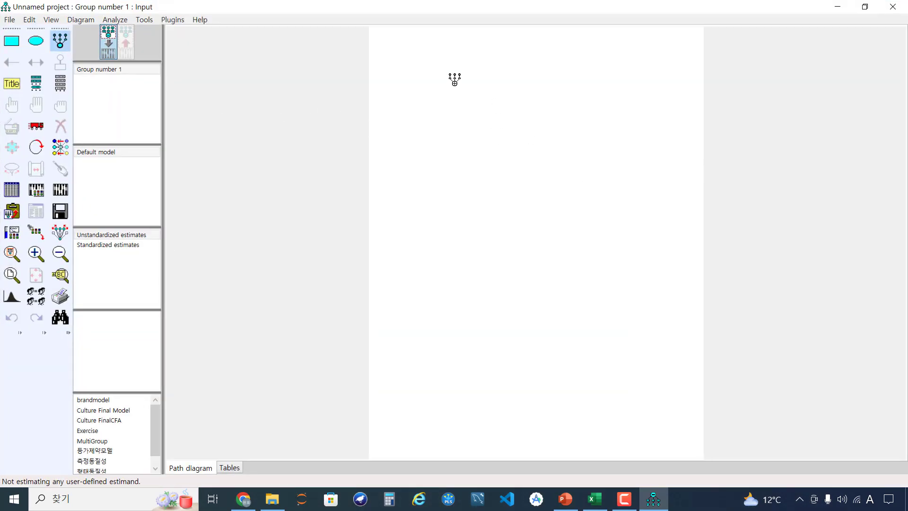
{"action": "left_click_drag", "start_coordinate": [462, 93], "coordinate": [483, 98]}
{"action": "left_click", "coordinate": [469, 90]}
{"action": "left_click", "coordinate": [468, 90]}
{"action": "left_click", "coordinate": [468, 90]}
{"action": "left_click", "coordinate": [469, 90]}
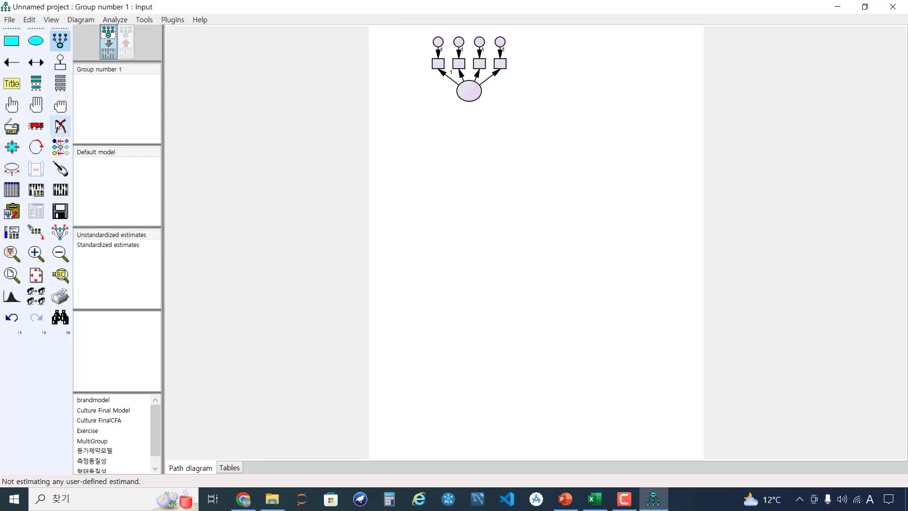
Step: Rotate the latent variable's four indicators so they stand to the left of its ellipse
{"action": "left_click", "coordinate": [36, 147]}
{"action": "left_click", "coordinate": [470, 94]}
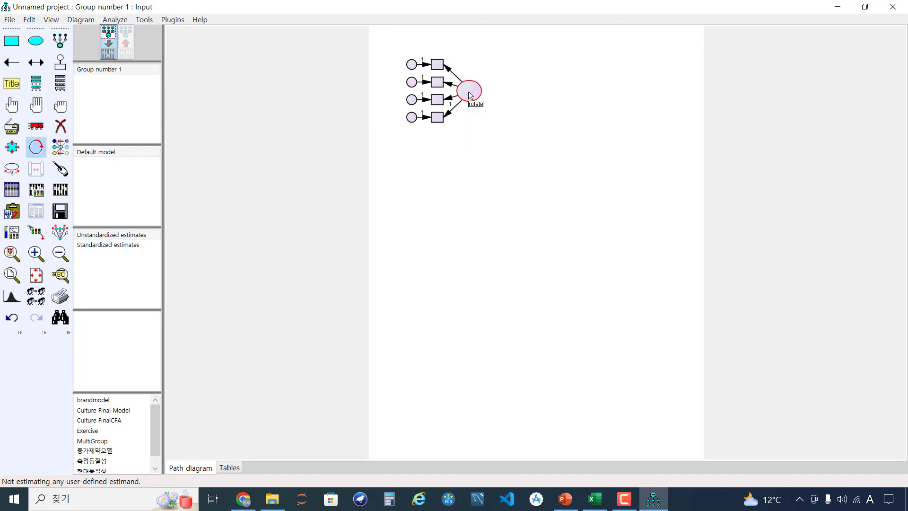
{"action": "scroll", "coordinate": [428, 187], "scroll_direction": "up", "scroll_amount": 3}
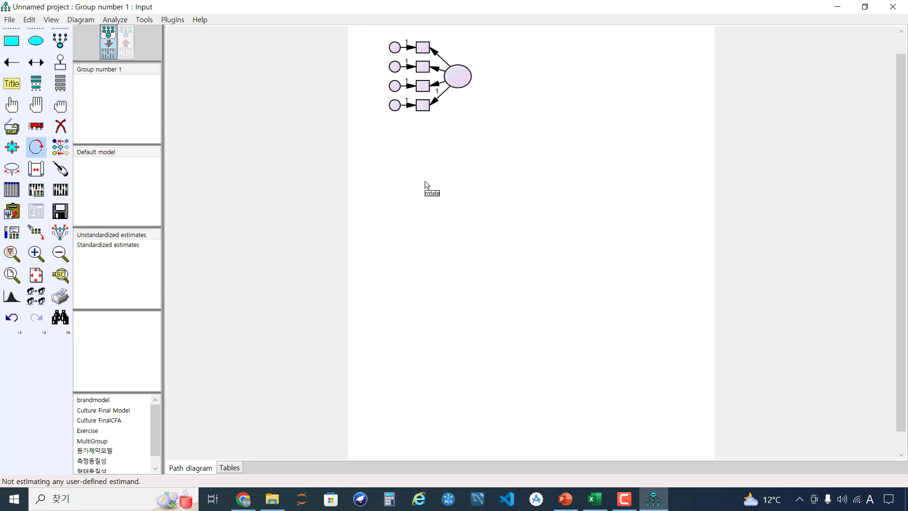
{"action": "left_click_drag", "start_coordinate": [904, 150], "coordinate": [902, 77]}
{"action": "scroll", "coordinate": [594, 111], "scroll_direction": "up", "scroll_amount": 1}
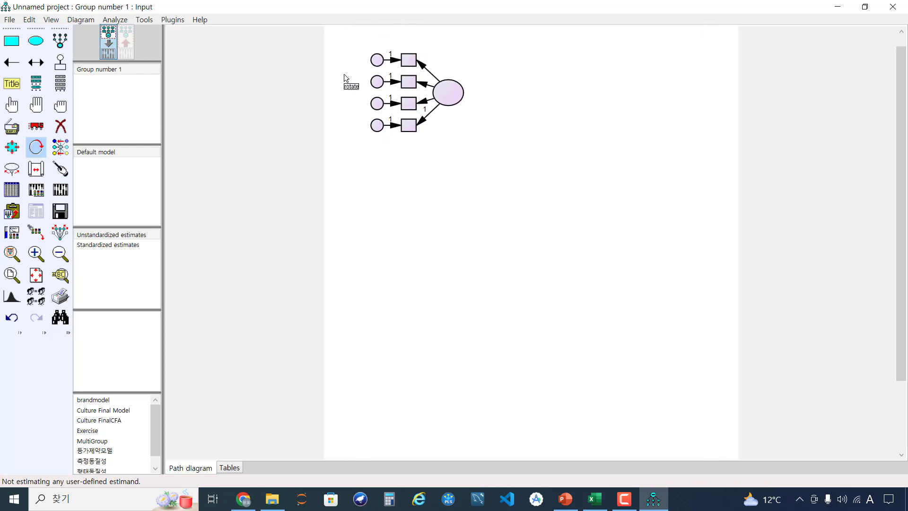
Step: Move the first indicator box and its error circle down, closer to the second indicator
{"action": "left_click", "coordinate": [12, 105]}
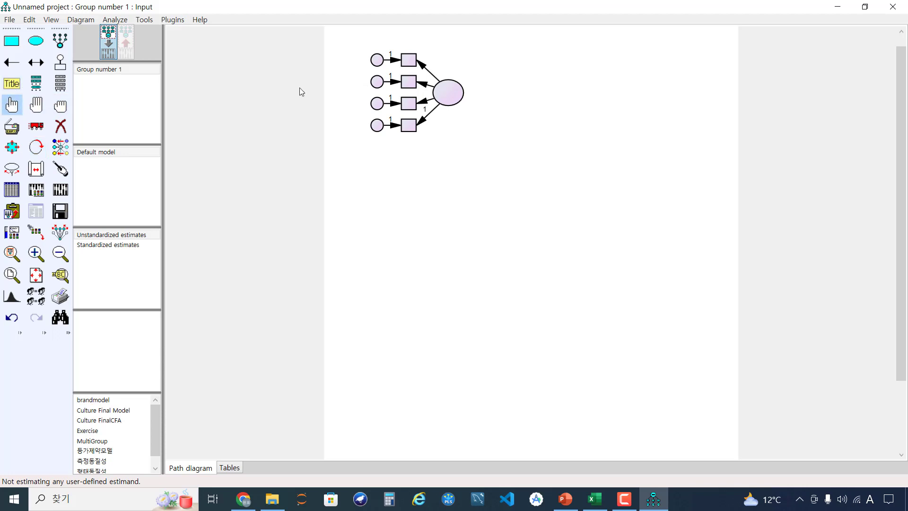
{"action": "left_click", "coordinate": [408, 64]}
{"action": "left_click", "coordinate": [377, 60]}
{"action": "left_click", "coordinate": [36, 125]}
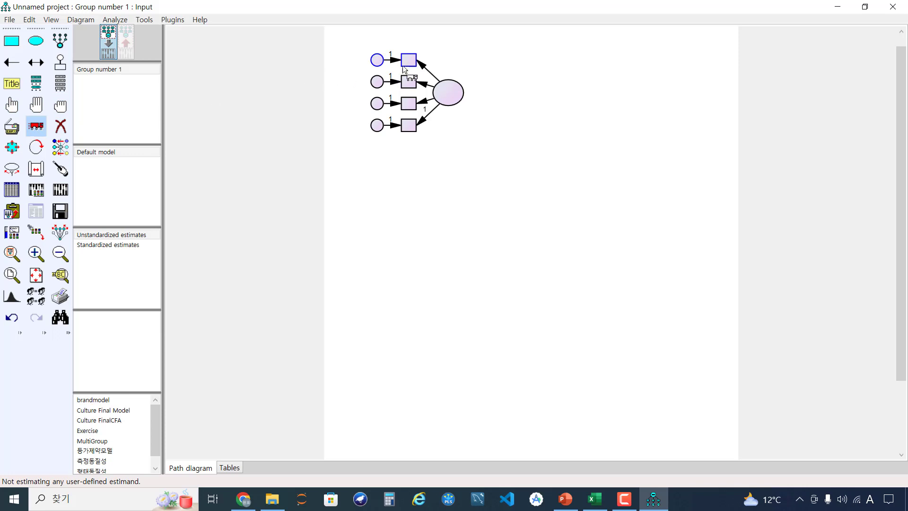
{"action": "left_click_drag", "start_coordinate": [403, 68], "coordinate": [406, 70]}
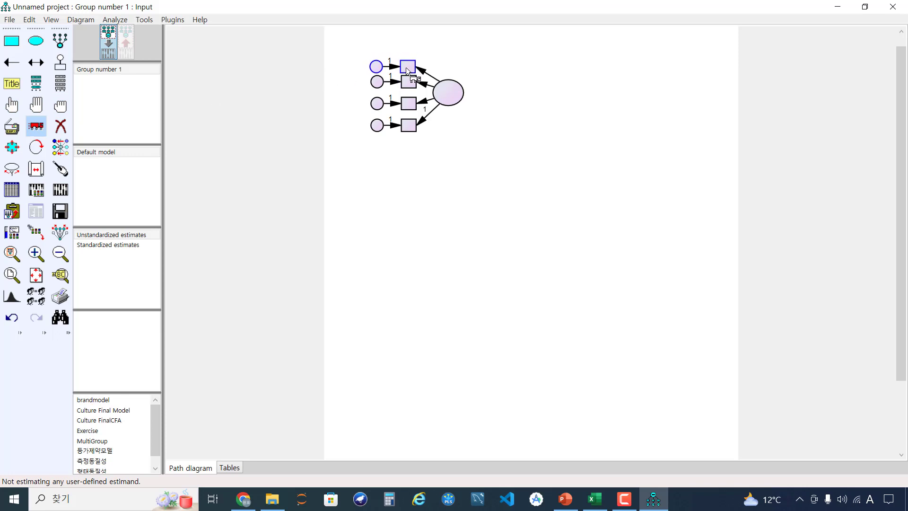
{"action": "left_click", "coordinate": [60, 105]}
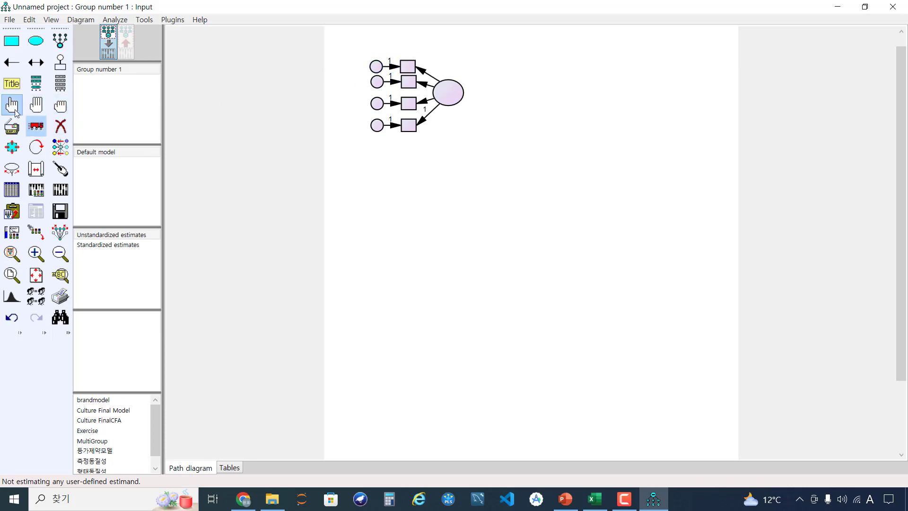
Step: Move the third indicator box and its error circle up, closer to the second indicator
{"action": "left_click", "coordinate": [13, 107]}
{"action": "left_click", "coordinate": [407, 105]}
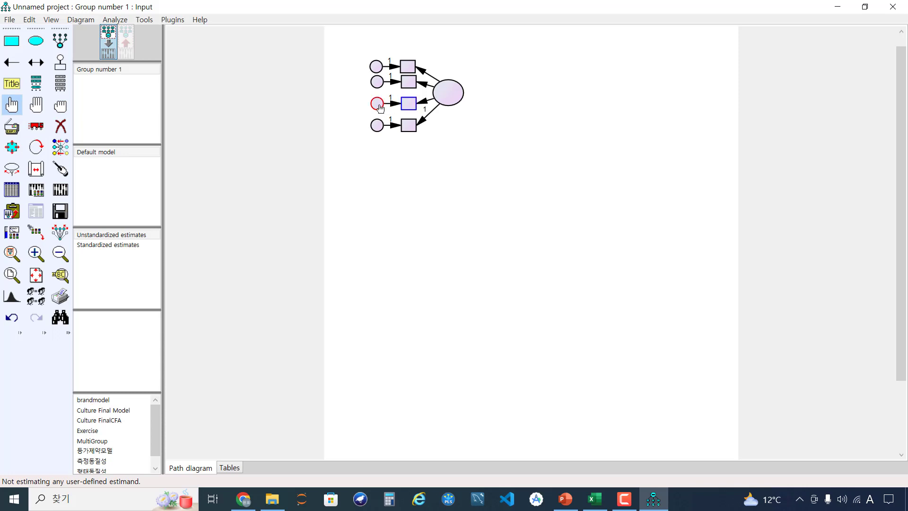
{"action": "left_click", "coordinate": [36, 125]}
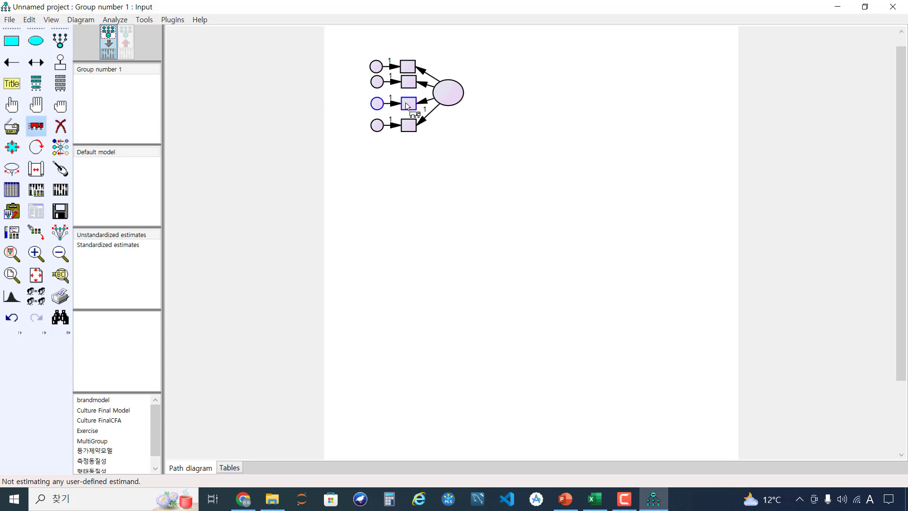
{"action": "left_click_drag", "start_coordinate": [405, 102], "coordinate": [402, 95]}
{"action": "left_click", "coordinate": [60, 106]}
Step: Move the fourth indicator box together with its error circle up, just below the third indicator
{"action": "left_click", "coordinate": [12, 105]}
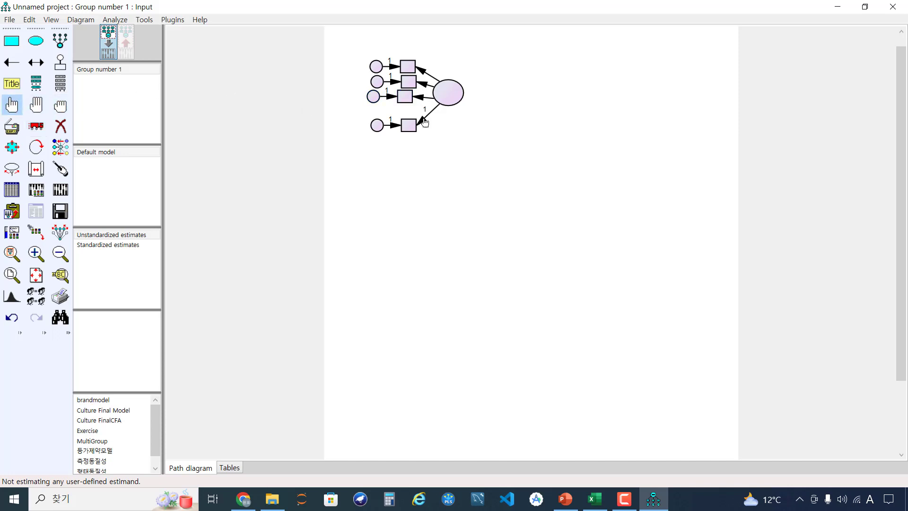
{"action": "left_click", "coordinate": [408, 128]}
{"action": "left_click", "coordinate": [36, 126]}
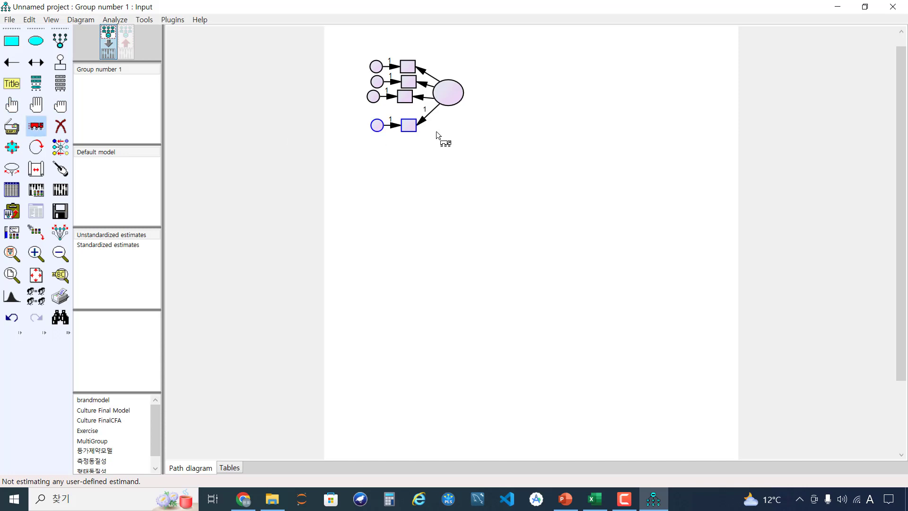
{"action": "left_click_drag", "start_coordinate": [410, 127], "coordinate": [410, 116]}
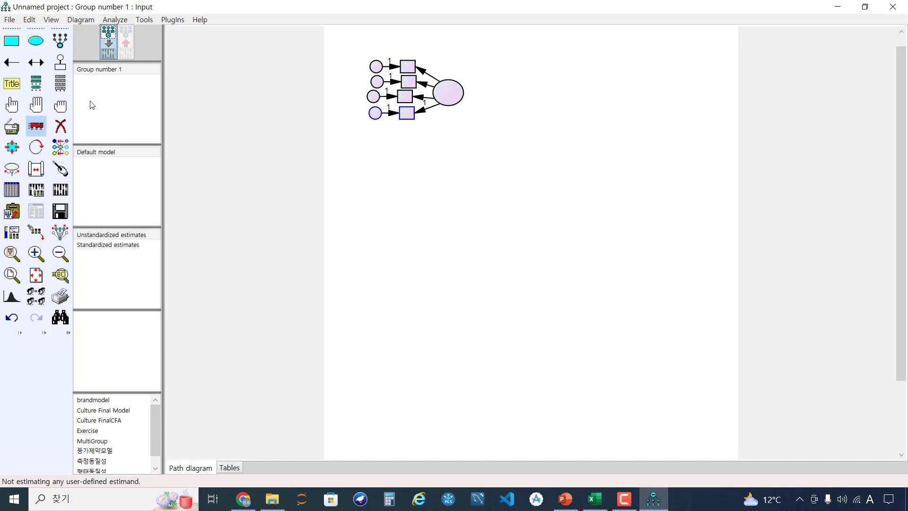
Step: Widen all four indicator boxes together into long, flat rectangles
{"action": "left_click", "coordinate": [12, 104]}
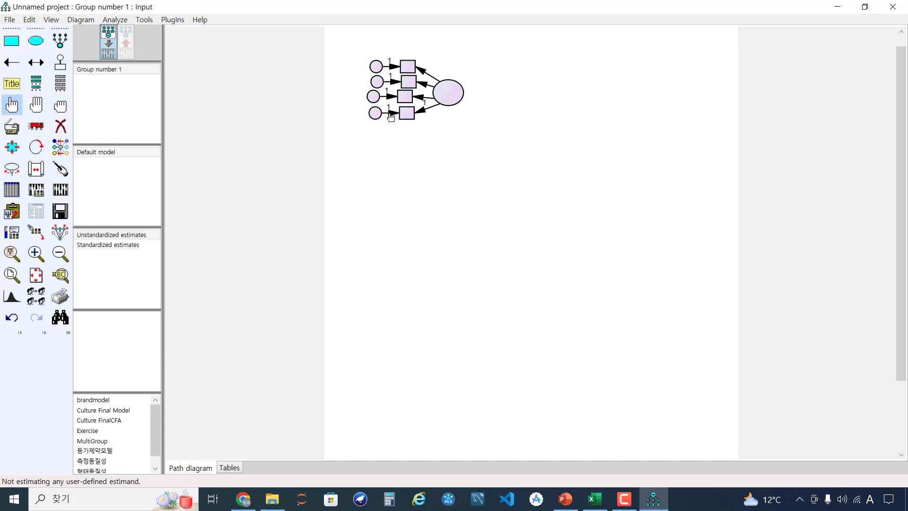
{"action": "left_click", "coordinate": [408, 71]}
{"action": "left_click", "coordinate": [408, 82]}
{"action": "left_click", "coordinate": [405, 97]}
{"action": "left_click", "coordinate": [402, 118]}
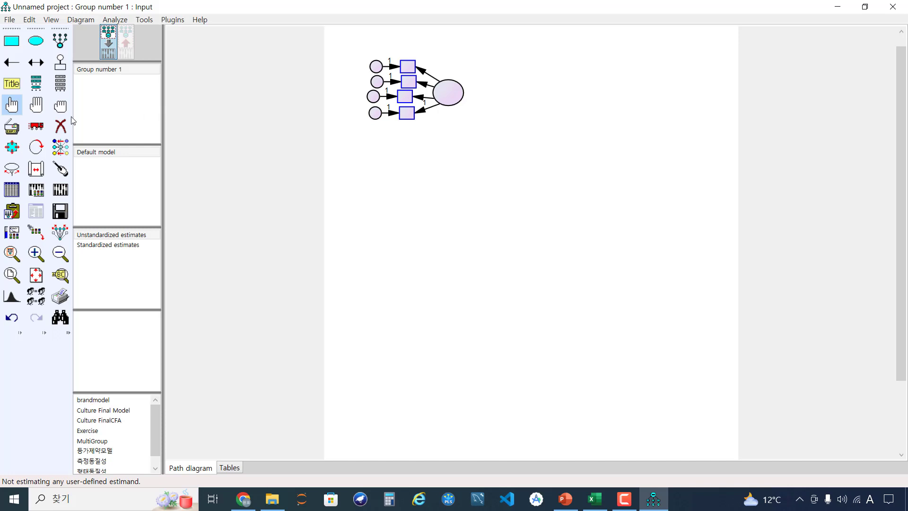
{"action": "left_click", "coordinate": [12, 147]}
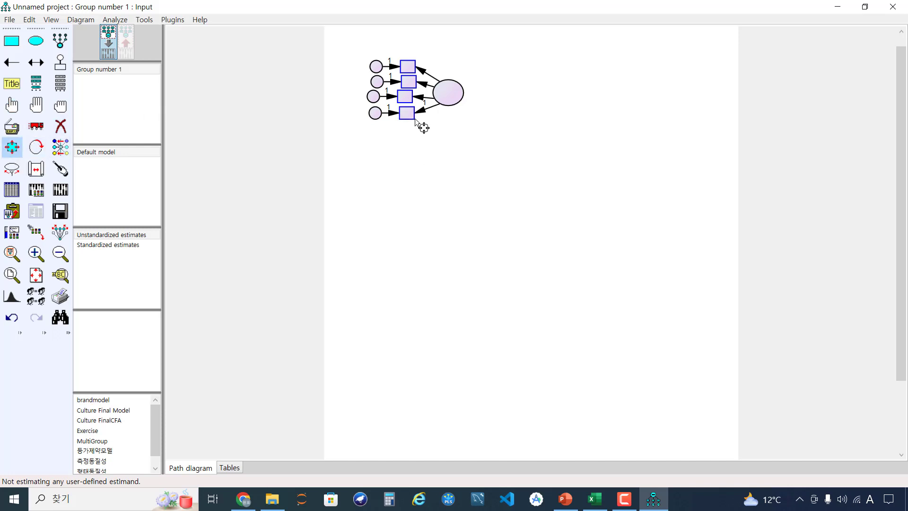
{"action": "left_click_drag", "start_coordinate": [415, 120], "coordinate": [432, 123]}
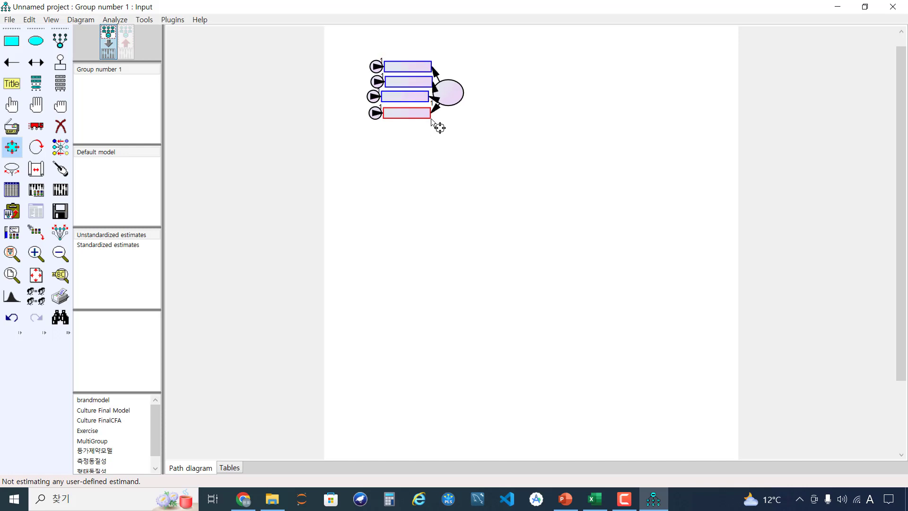
{"action": "left_click", "coordinate": [60, 105]}
Step: Space out the widened boxes by moving the four error circles left and the latent variable ellipse right
{"action": "left_click", "coordinate": [12, 104]}
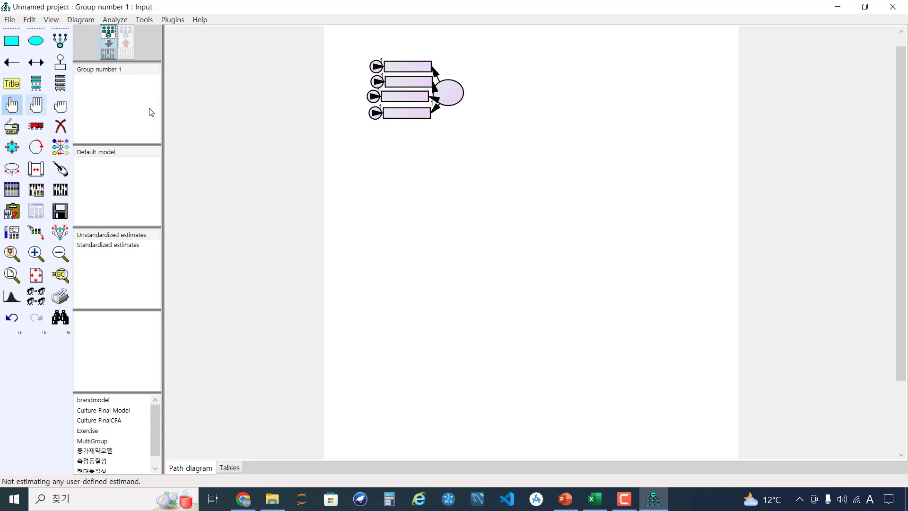
{"action": "left_click", "coordinate": [376, 70]}
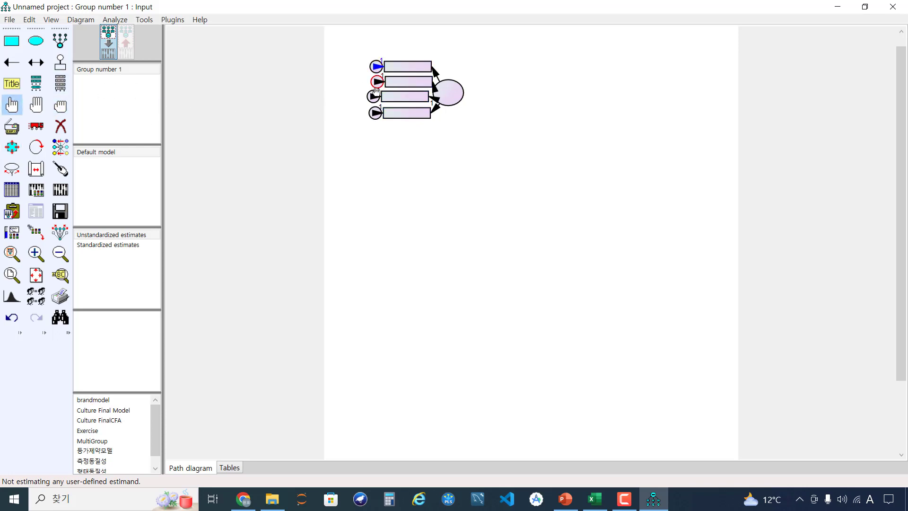
{"action": "left_click", "coordinate": [373, 97]}
{"action": "left_click", "coordinate": [36, 126]}
{"action": "left_click_drag", "start_coordinate": [376, 120], "coordinate": [355, 120]}
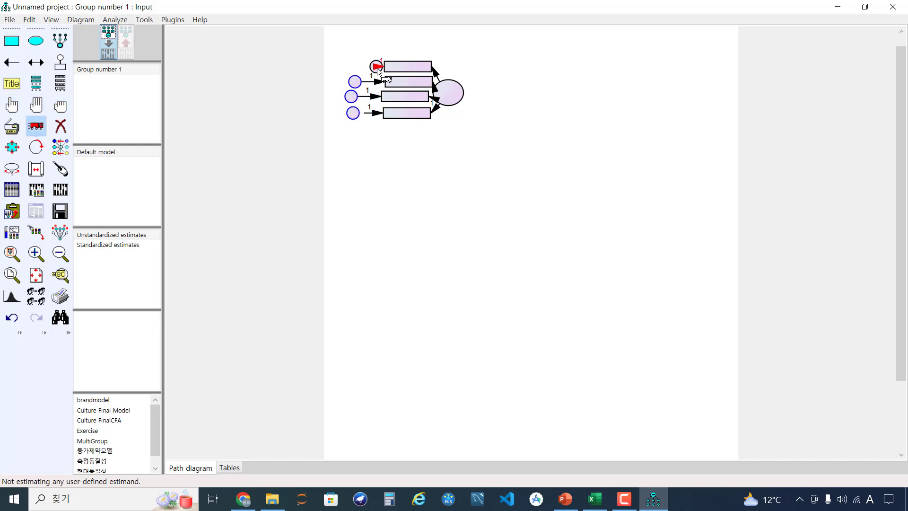
{"action": "left_click_drag", "start_coordinate": [378, 69], "coordinate": [355, 69]}
{"action": "left_click", "coordinate": [60, 105]}
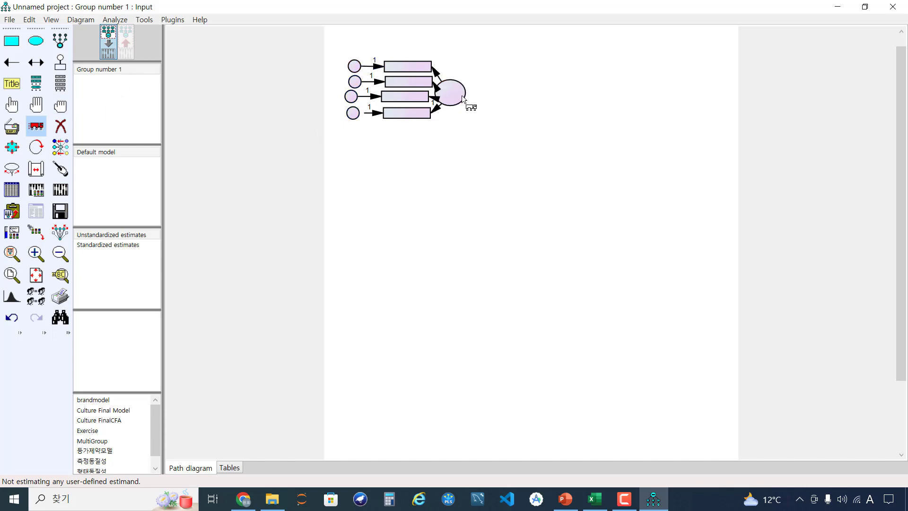
{"action": "left_click_drag", "start_coordinate": [472, 96], "coordinate": [475, 92]}
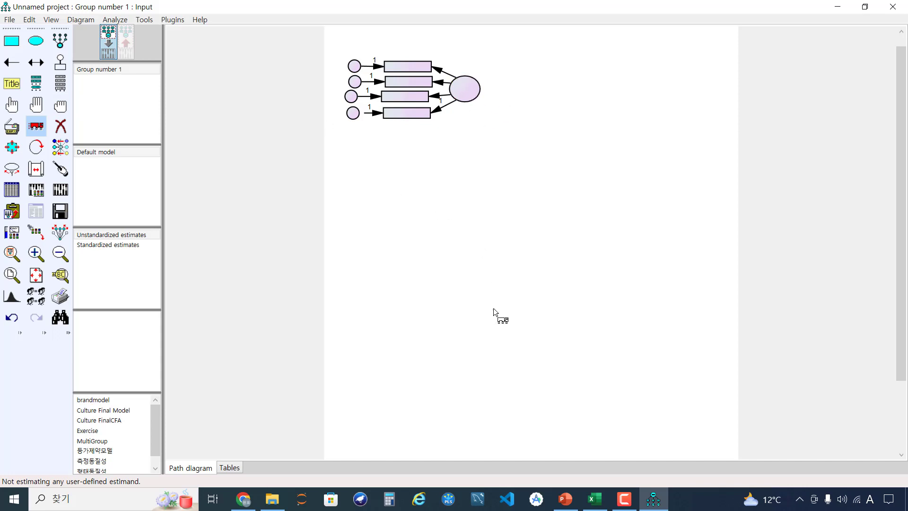
Step: Duplicate the selected four-indicator latent variable block five times, stacking the copies evenly down the page below the original
{"action": "left_click", "coordinate": [565, 499]}
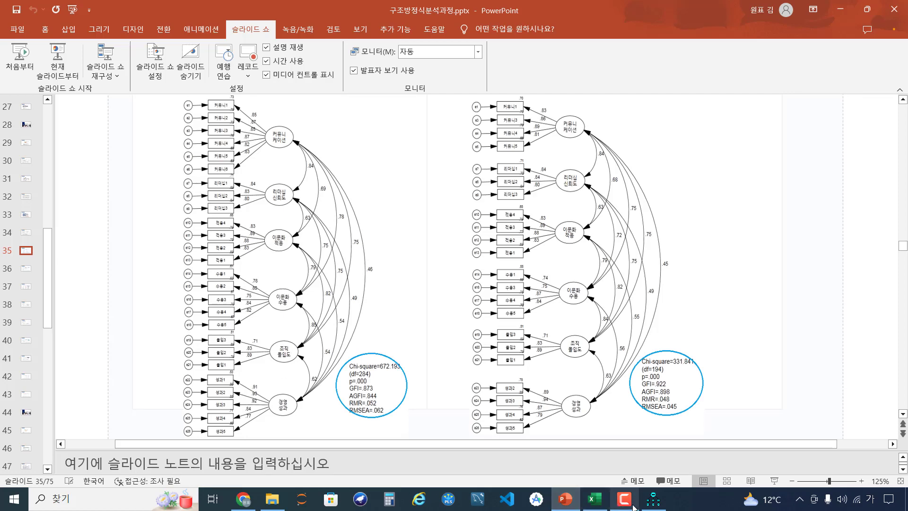
{"action": "left_click", "coordinate": [654, 499]}
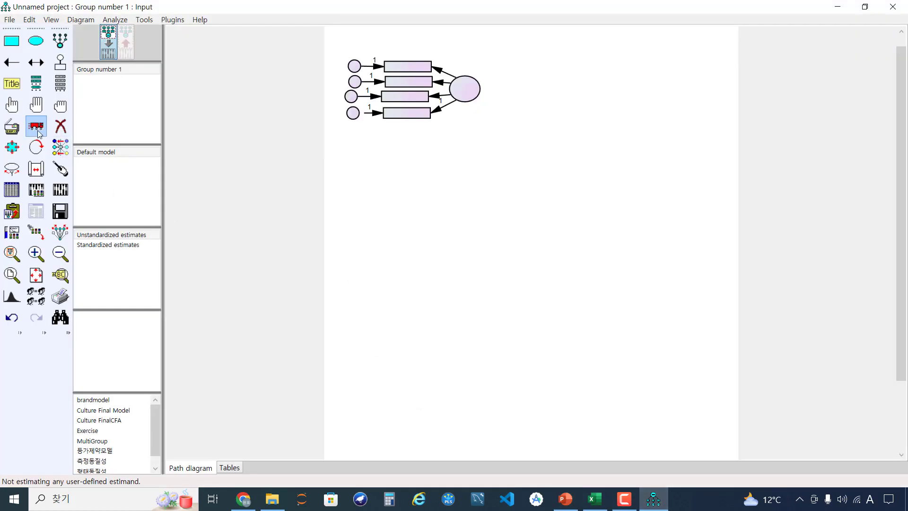
{"action": "left_click", "coordinate": [12, 126]}
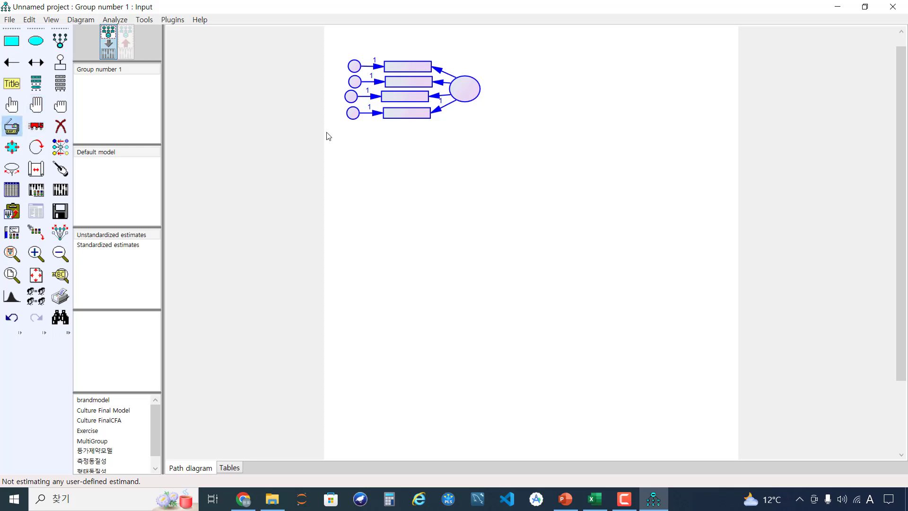
{"action": "scroll", "coordinate": [850, 187], "scroll_direction": "down", "scroll_amount": 3}
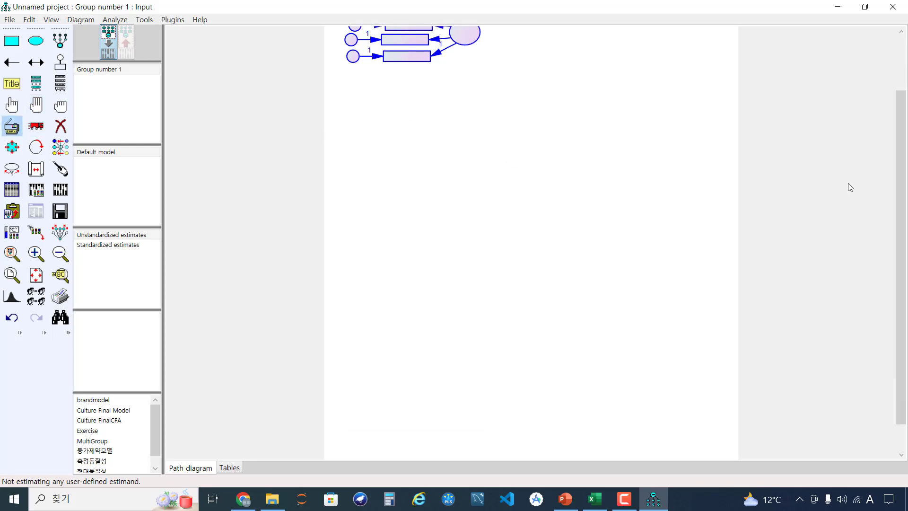
{"action": "scroll", "coordinate": [561, 223], "scroll_direction": "down", "scroll_amount": 3}
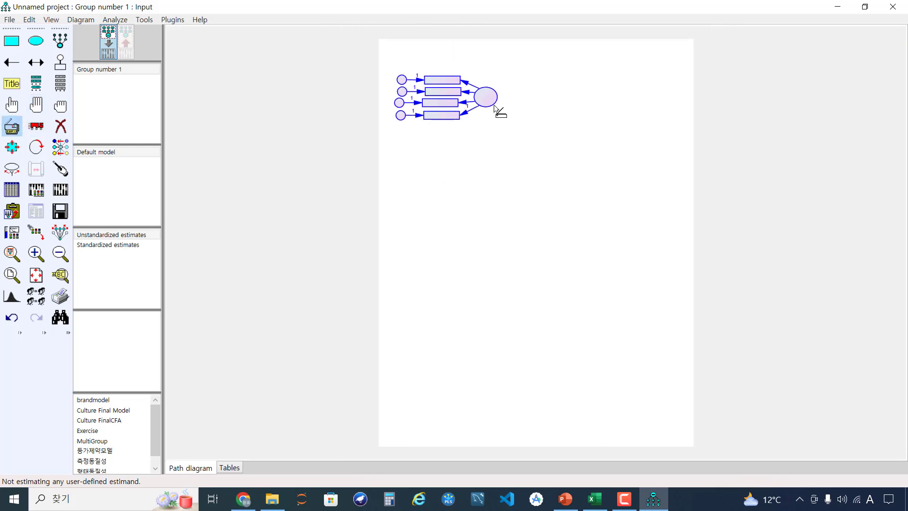
{"action": "mouse_move", "coordinate": [488, 103]}
{"action": "left_mouse_down"}
{"action": "mouse_move", "coordinate": [498, 189]}
{"action": "mouse_move", "coordinate": [490, 173]}
{"action": "mouse_move", "coordinate": [490, 442]}
{"action": "left_mouse_up"}
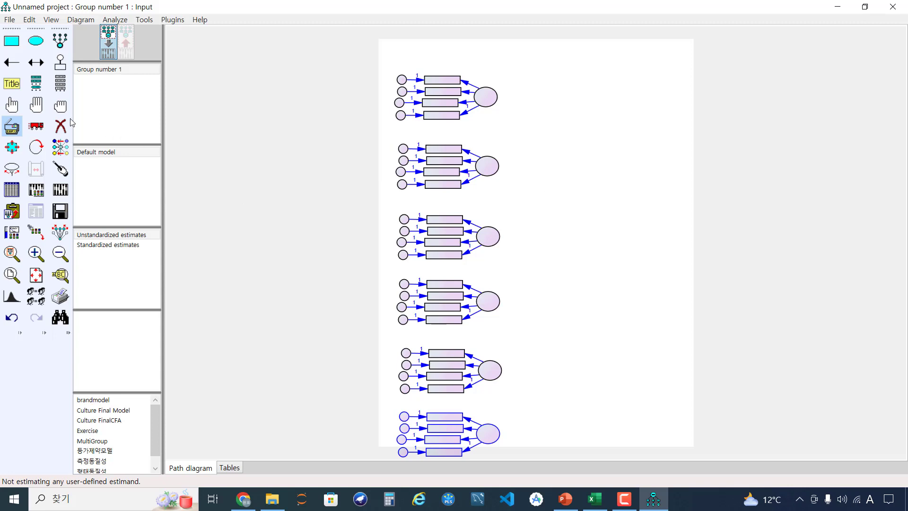
Step: Move all six latent variable blocks up together so they fit within the page, and deselect them
{"action": "left_click", "coordinate": [37, 104]}
{"action": "left_click", "coordinate": [36, 125]}
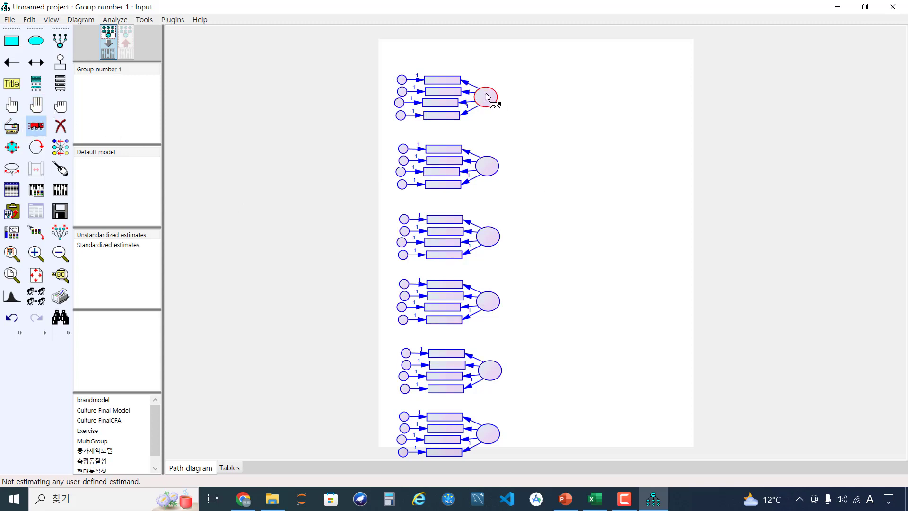
{"action": "left_click_drag", "start_coordinate": [487, 96], "coordinate": [483, 76]}
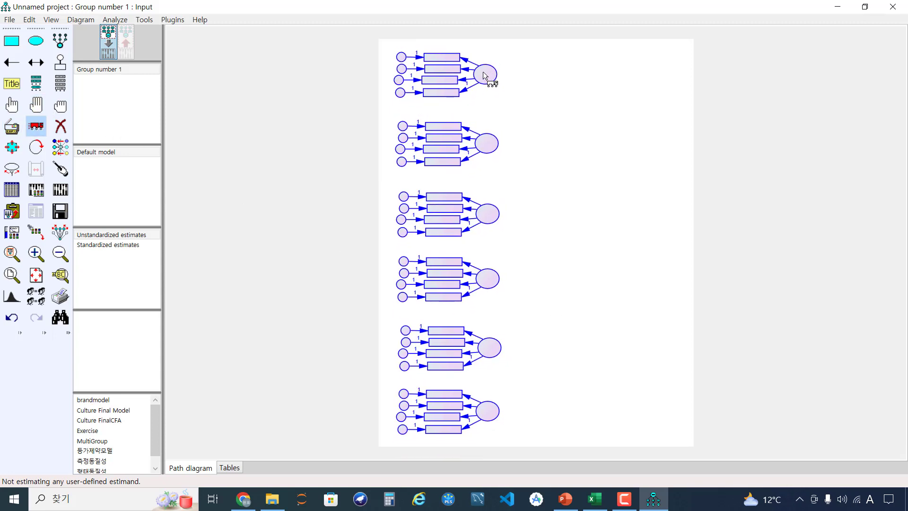
{"action": "left_click", "coordinate": [60, 105]}
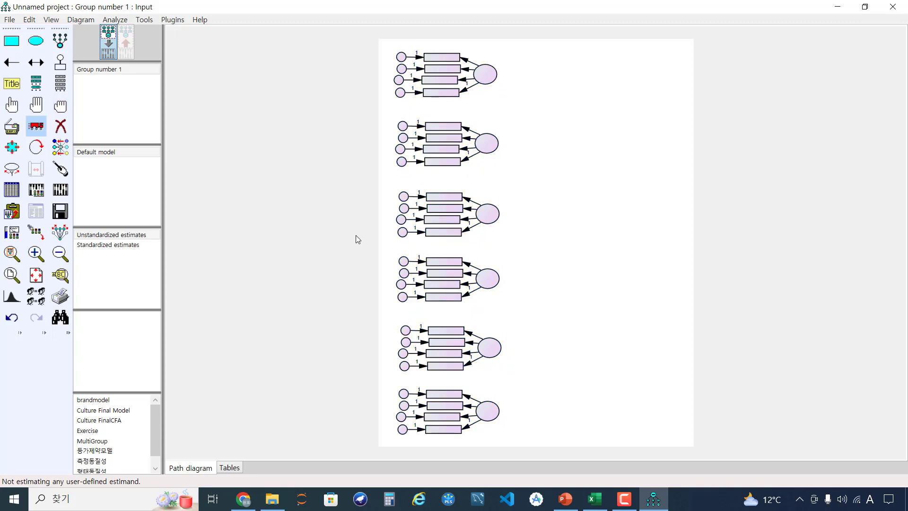
Step: Check the indicator count for 커뮤니케이션 on the PowerPoint slide and add two indicators to the first latent variable in Amos
{"action": "left_click", "coordinate": [566, 499]}
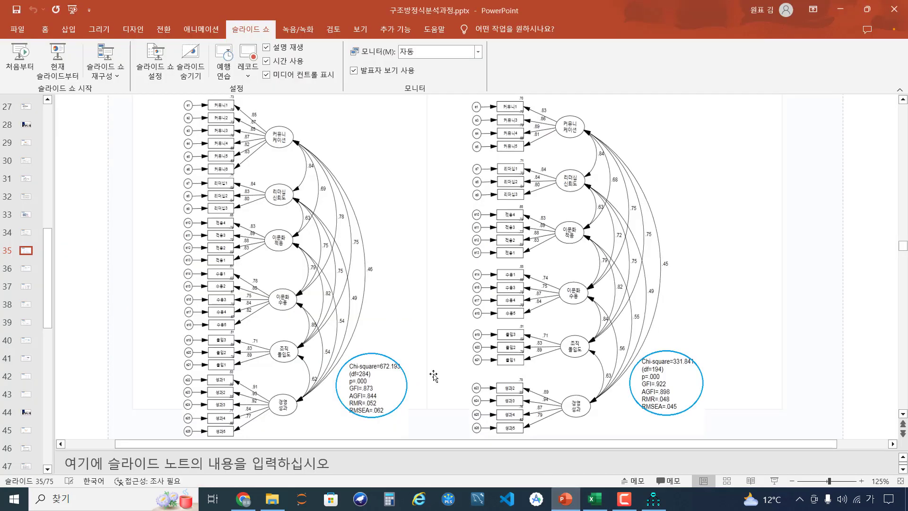
{"action": "left_click", "coordinate": [145, 439]}
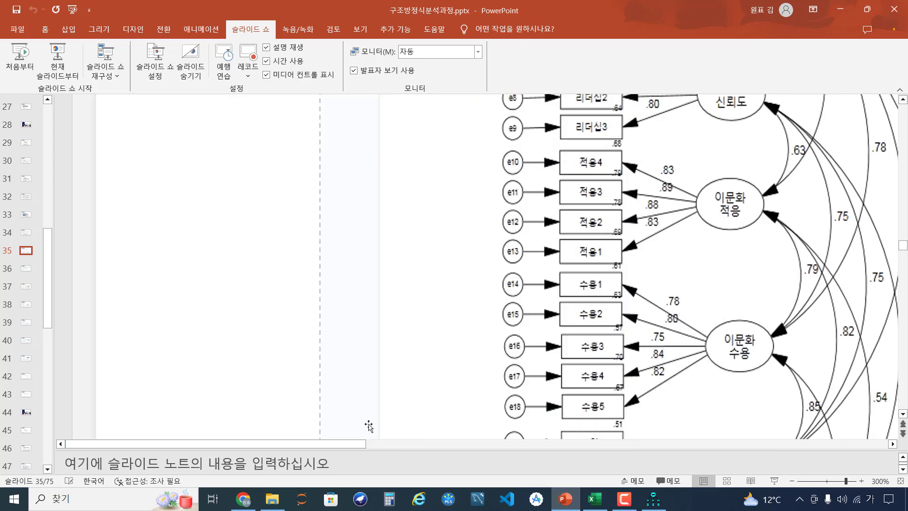
{"action": "scroll", "coordinate": [416, 402], "scroll_direction": "up", "scroll_amount": 5}
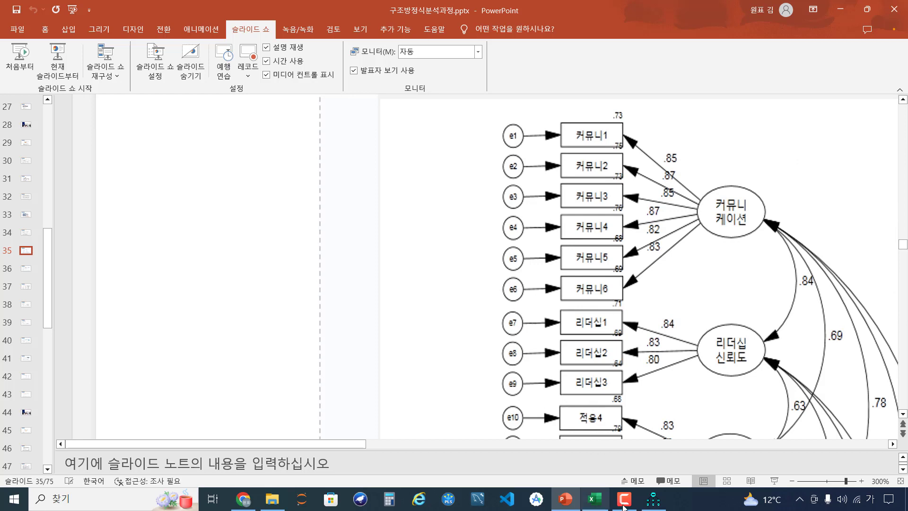
{"action": "left_click", "coordinate": [653, 499]}
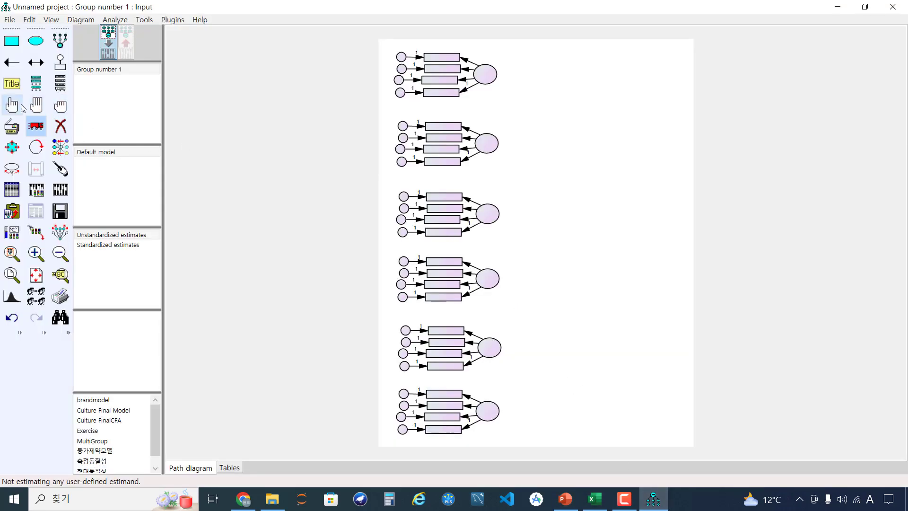
{"action": "left_click", "coordinate": [64, 47]}
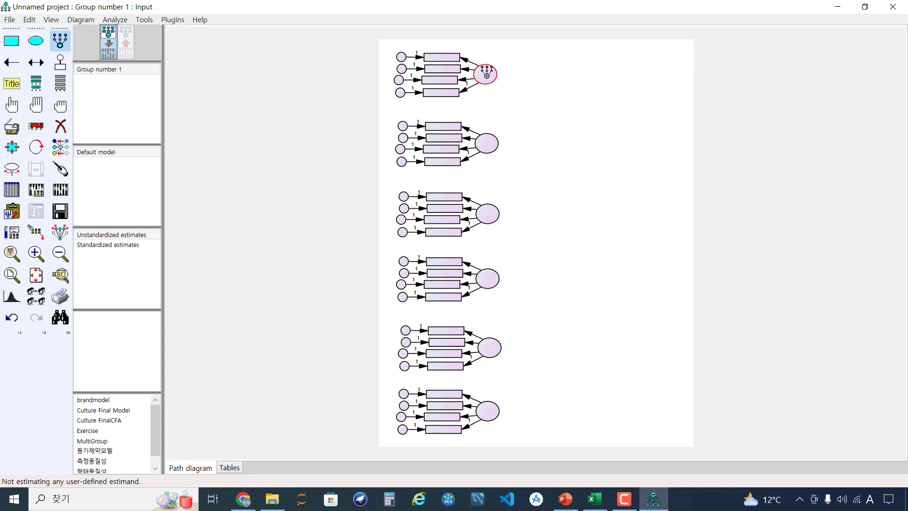
{"action": "left_click", "coordinate": [488, 73]}
{"action": "left_click", "coordinate": [488, 73]}
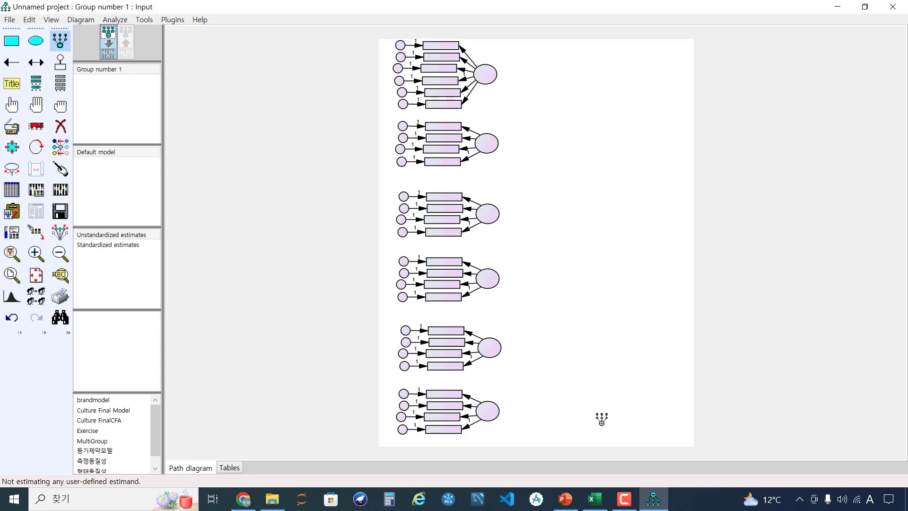
Step: Check 리더십 신뢰도 on the PowerPoint slide and erase the uppermost indicator and its error circle from the second latent variable in Amos
{"action": "left_click", "coordinate": [566, 499]}
{"action": "scroll", "coordinate": [611, 279], "scroll_direction": "down", "scroll_amount": 3}
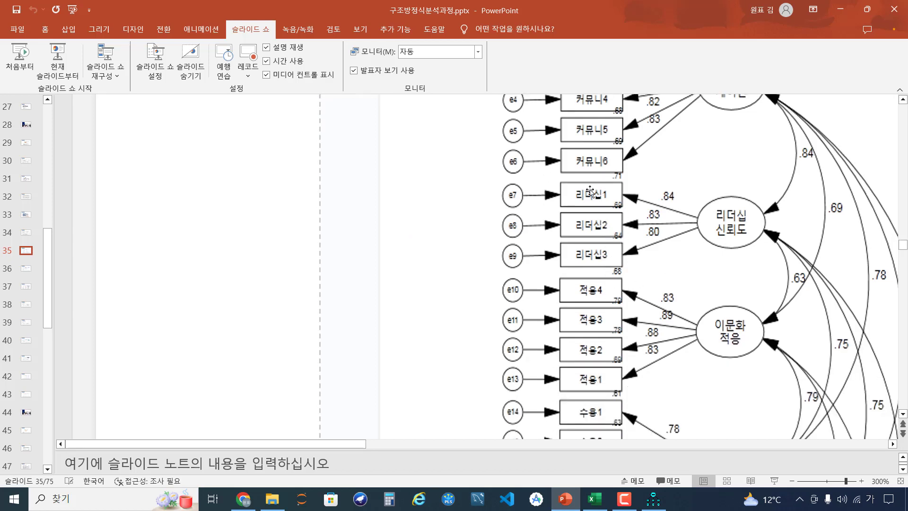
{"action": "left_click", "coordinate": [653, 499]}
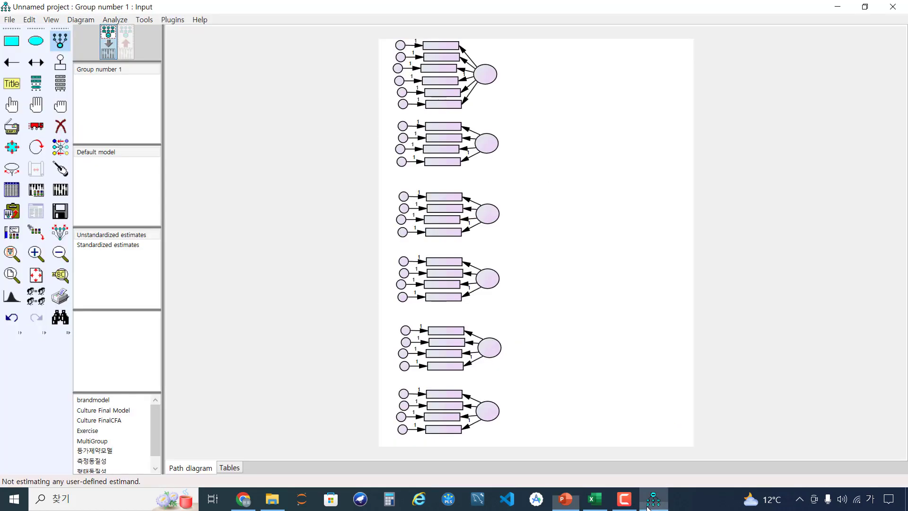
{"action": "left_click", "coordinate": [61, 127]}
{"action": "scroll", "coordinate": [478, 151], "scroll_direction": "up", "scroll_amount": 3}
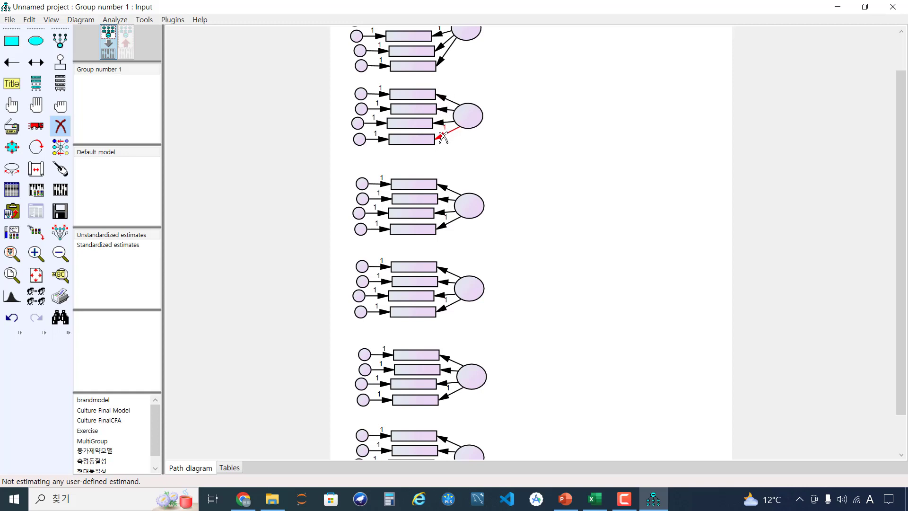
{"action": "left_click", "coordinate": [419, 93]}
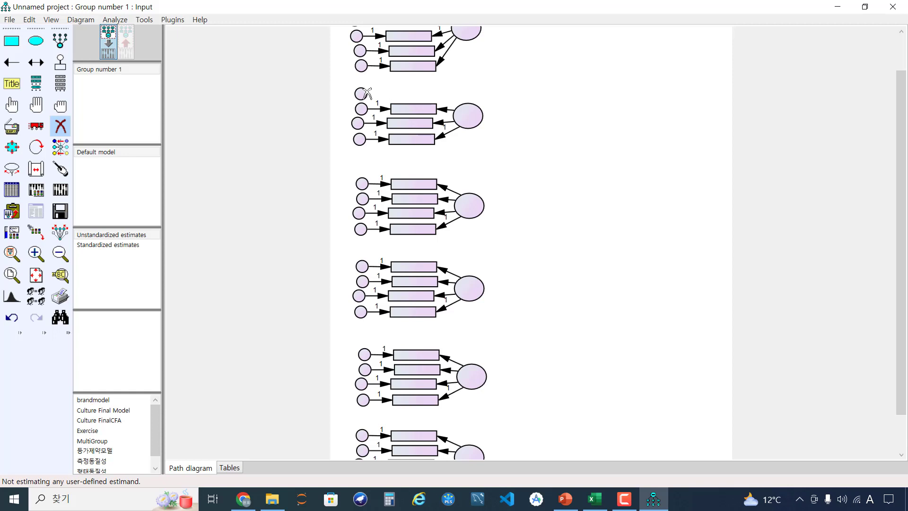
Step: Check 이문화 적응 and 이문화 수용 on the PowerPoint slide and add a fifth indicator to the fourth latent variable in Amos
{"action": "left_click", "coordinate": [566, 498]}
{"action": "scroll", "coordinate": [508, 313], "scroll_direction": "down", "scroll_amount": 4}
{"action": "scroll", "coordinate": [507, 314], "scroll_direction": "down", "scroll_amount": 1}
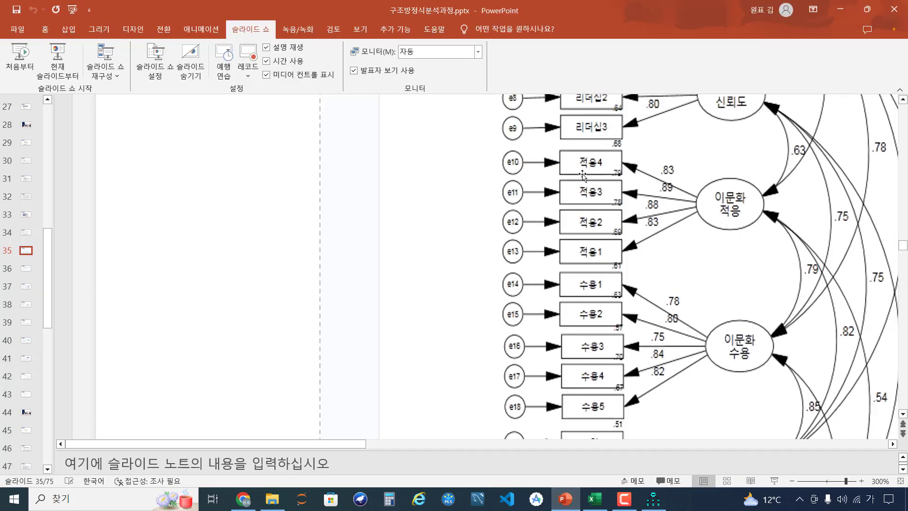
{"action": "scroll", "coordinate": [594, 246], "scroll_direction": "down", "scroll_amount": 5}
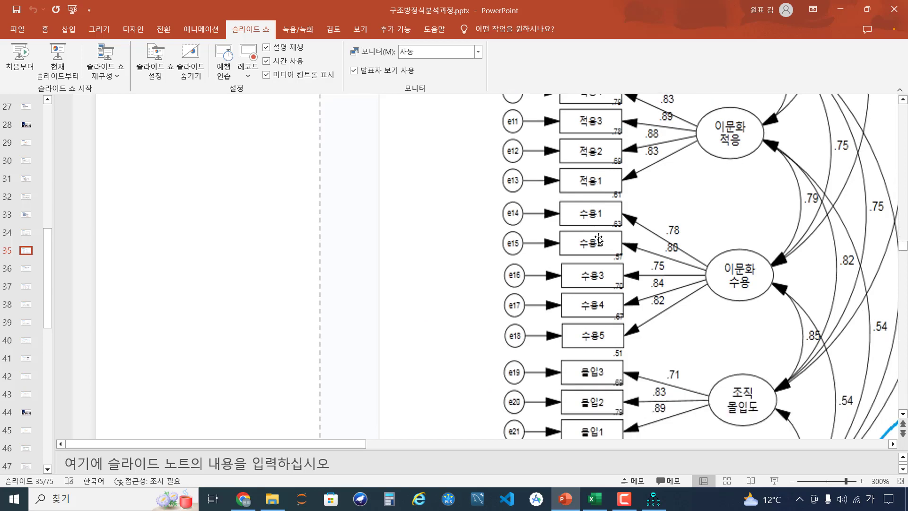
{"action": "left_click", "coordinate": [654, 498]}
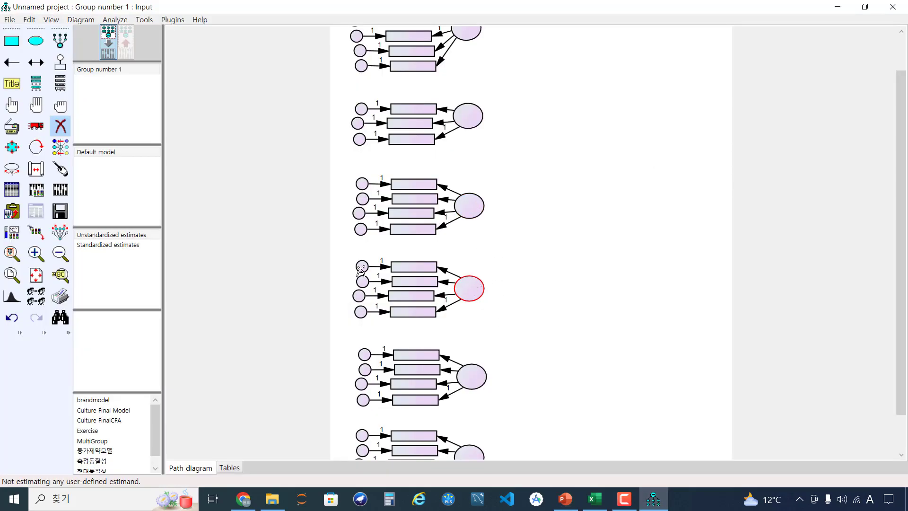
{"action": "left_click", "coordinate": [60, 40]}
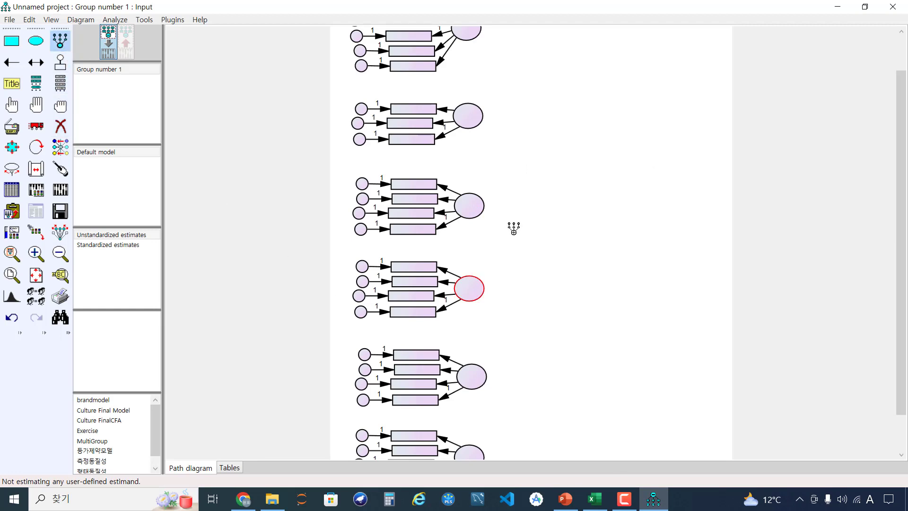
{"action": "left_click", "coordinate": [475, 286]}
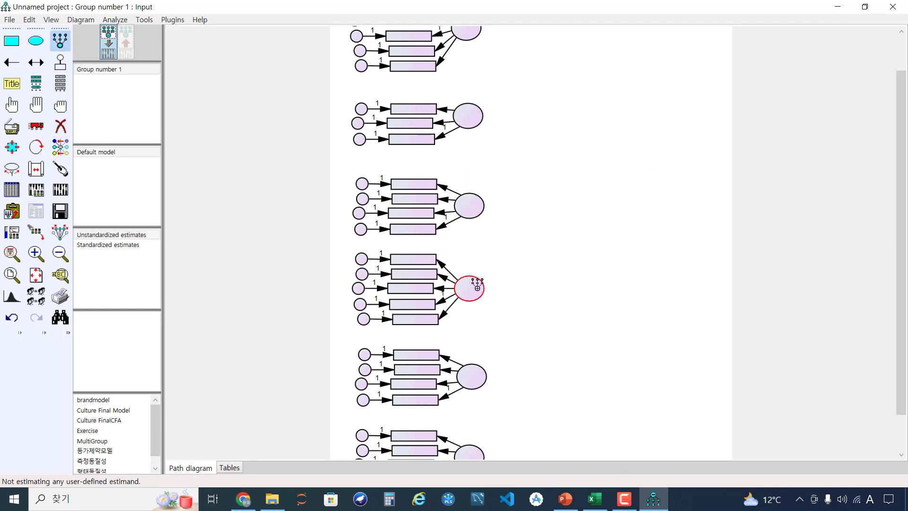
Step: Check 조직 몰입도 on the PowerPoint slide and erase the uppermost indicator box of the fifth latent variable in Amos
{"action": "scroll", "coordinate": [501, 308], "scroll_direction": "down", "scroll_amount": 1}
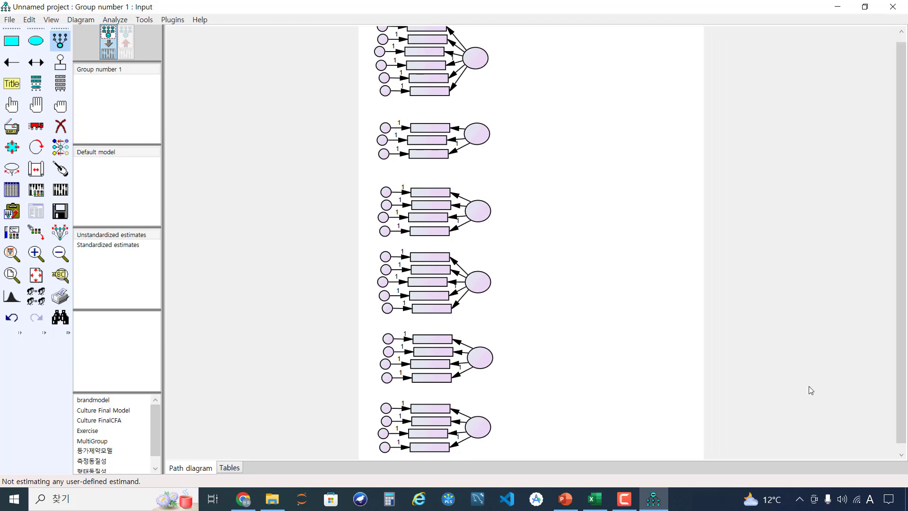
{"action": "left_click", "coordinate": [565, 499]}
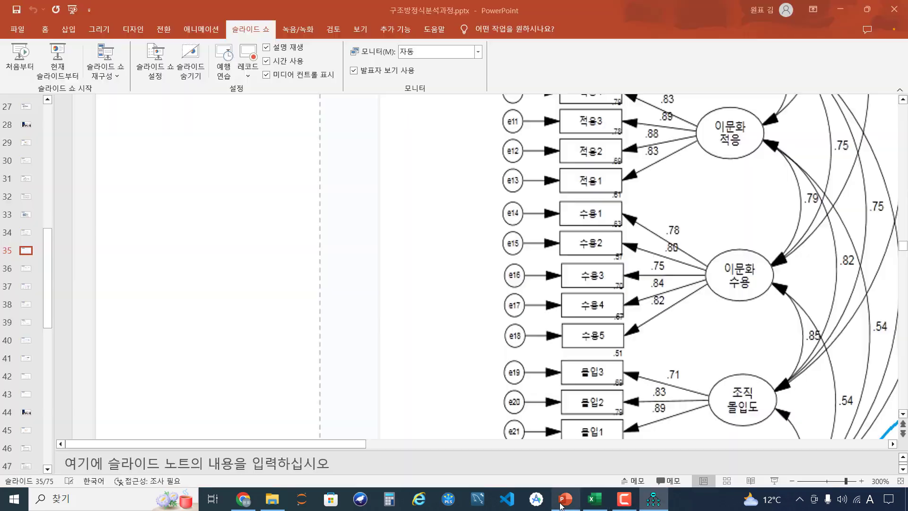
{"action": "scroll", "coordinate": [589, 383], "scroll_direction": "down", "scroll_amount": 5}
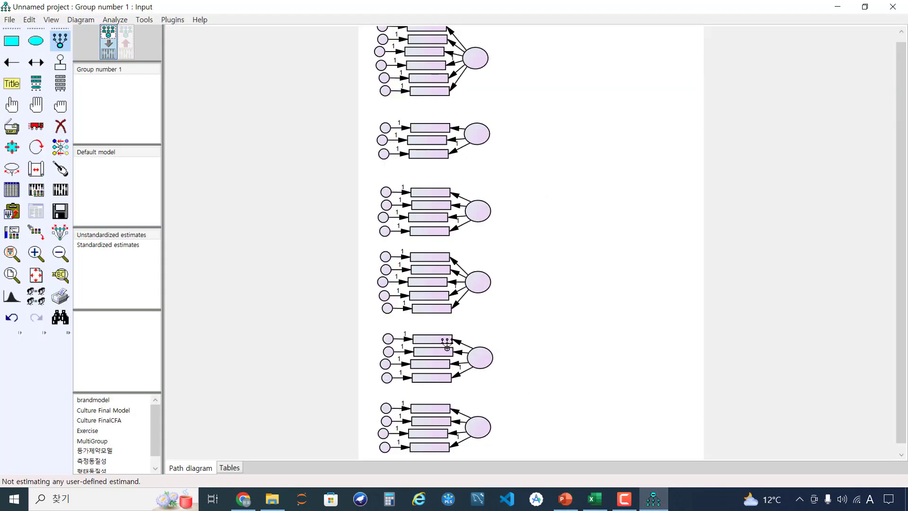
{"action": "left_click", "coordinate": [60, 126]}
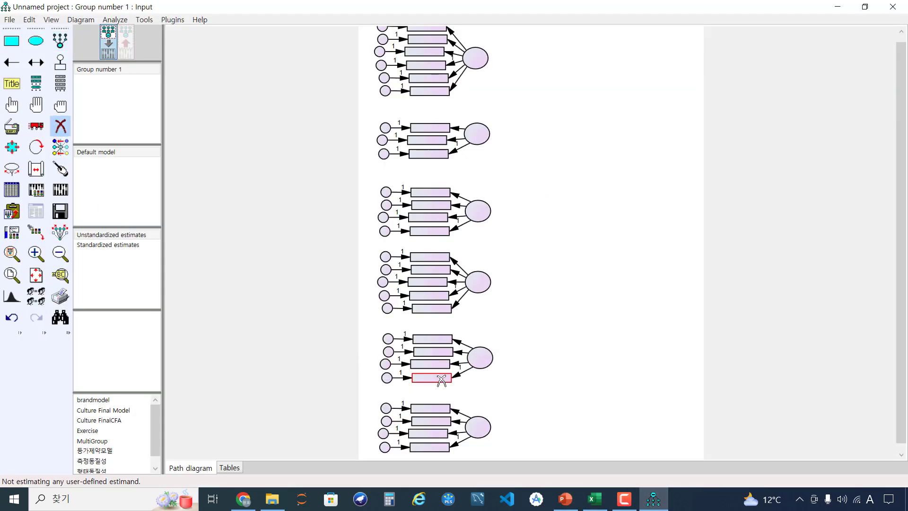
{"action": "left_click", "coordinate": [441, 339]}
Step: Check 경영 성과 on the PowerPoint slide and add a fifth indicator to the sixth latent variable in Amos
{"action": "left_click", "coordinate": [656, 502]}
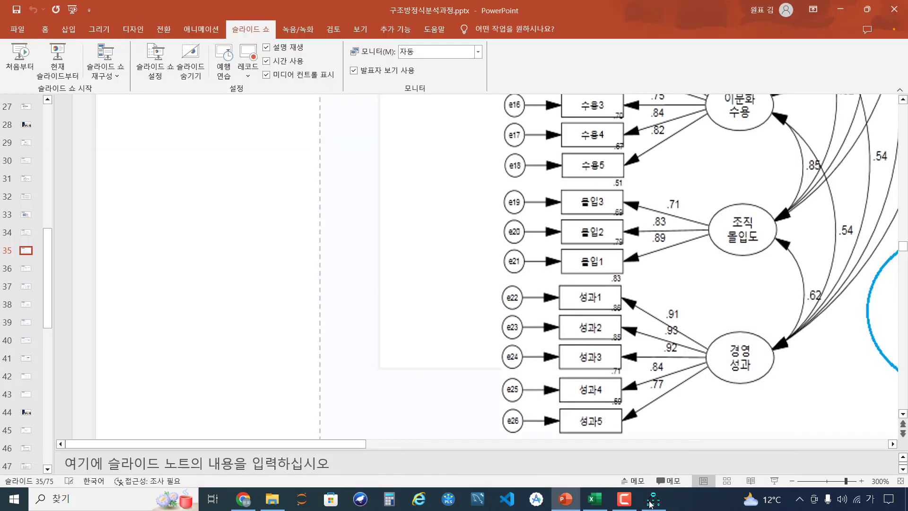
{"action": "left_click", "coordinate": [654, 501]}
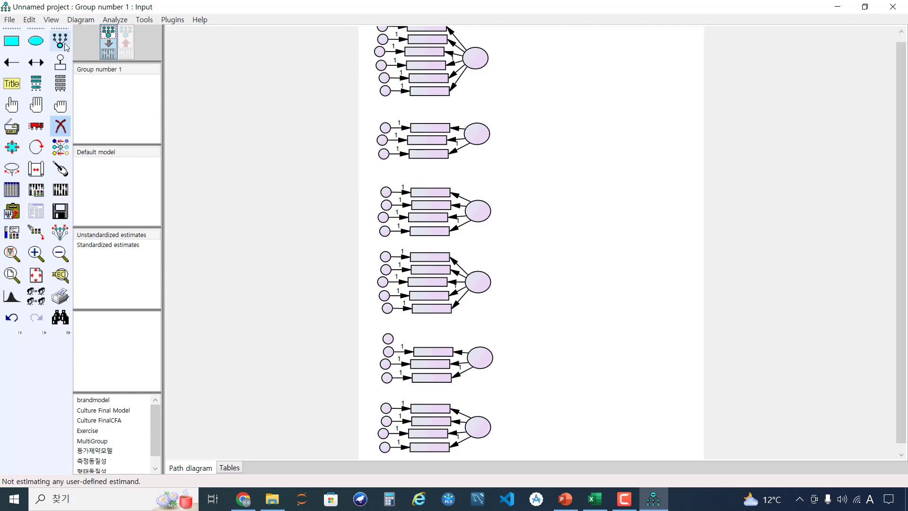
{"action": "left_click", "coordinate": [60, 40]}
{"action": "left_click", "coordinate": [478, 432]}
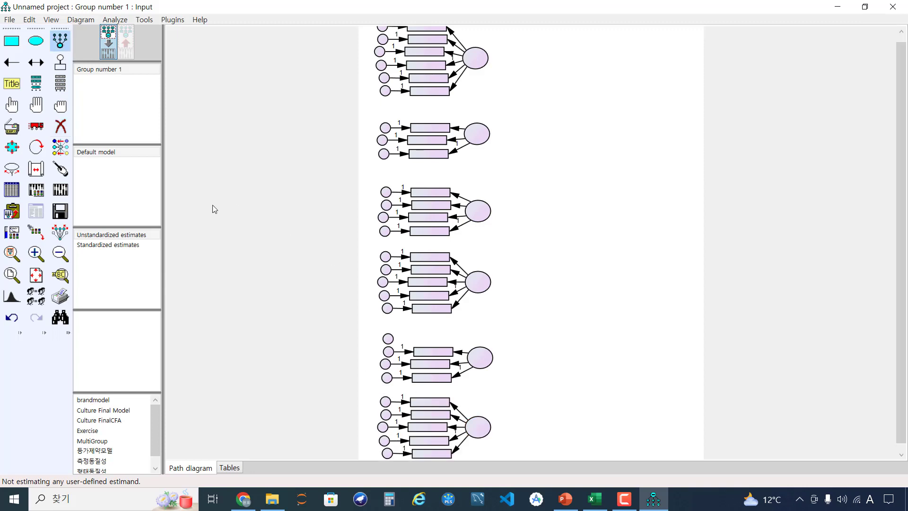
Step: Name the first latent variable 커뮤니 in its object properties
{"action": "scroll", "coordinate": [539, 231], "scroll_direction": "down", "scroll_amount": 2}
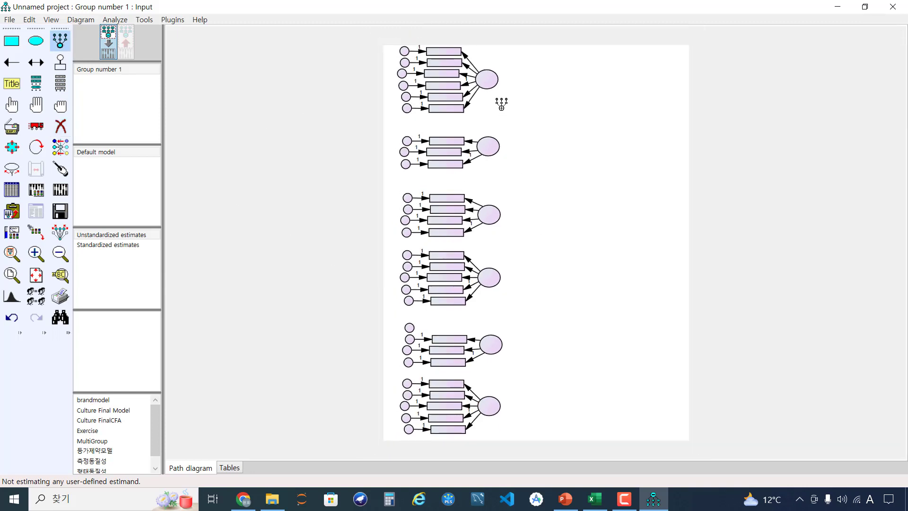
{"action": "right_click", "coordinate": [493, 81]}
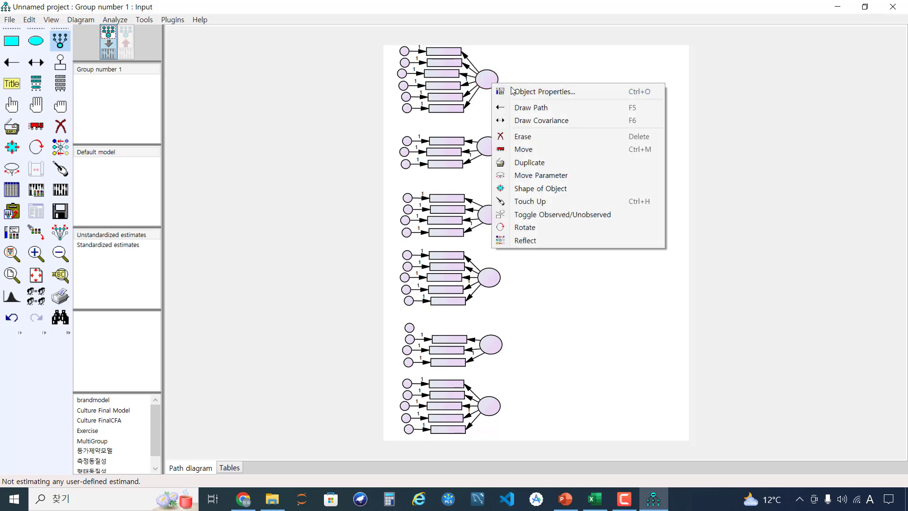
{"action": "left_click", "coordinate": [513, 90]}
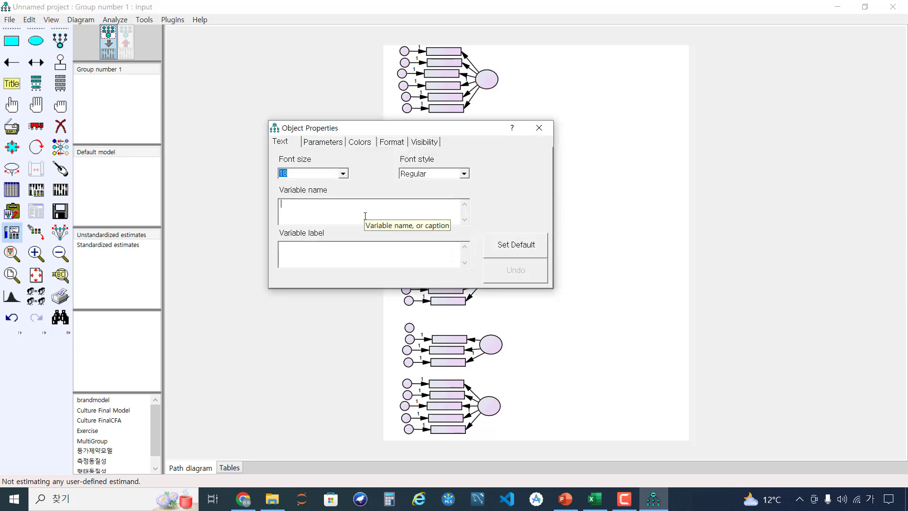
{"action": "type", "text": "머루"}
{"action": "type", "text": "커뮤"}
{"action": "type", "text": "니"}
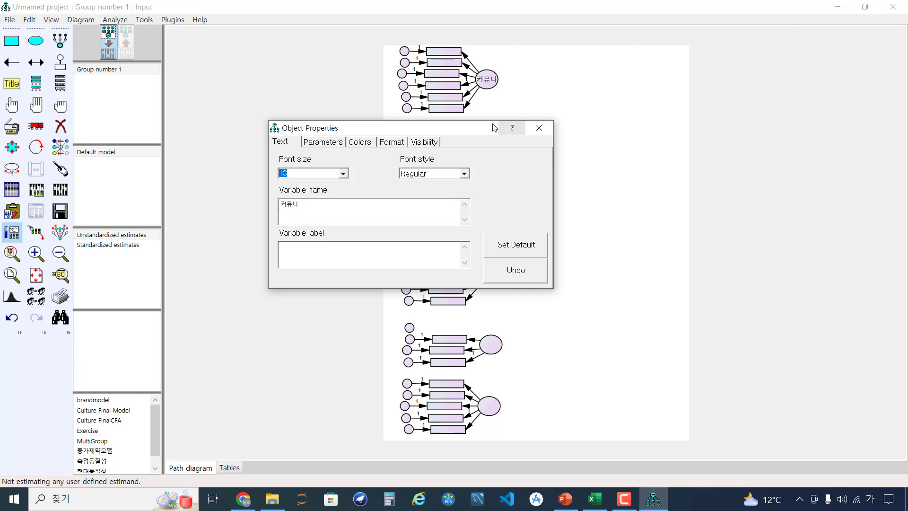
Step: Move the object properties dialog clear of the diagram and name the second latent variable 상사리더
{"action": "left_click_drag", "start_coordinate": [464, 128], "coordinate": [722, 185]}
{"action": "left_click", "coordinate": [483, 150]}
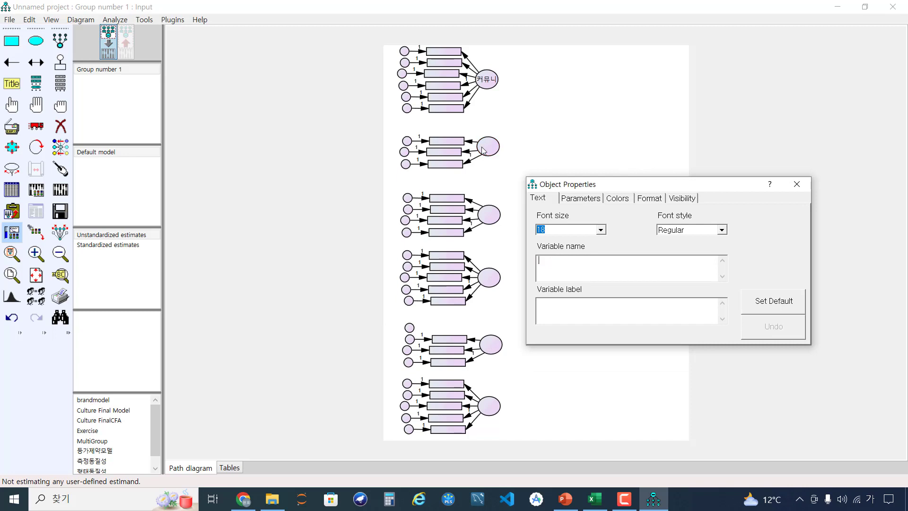
{"action": "type", "text": "상사리더"}
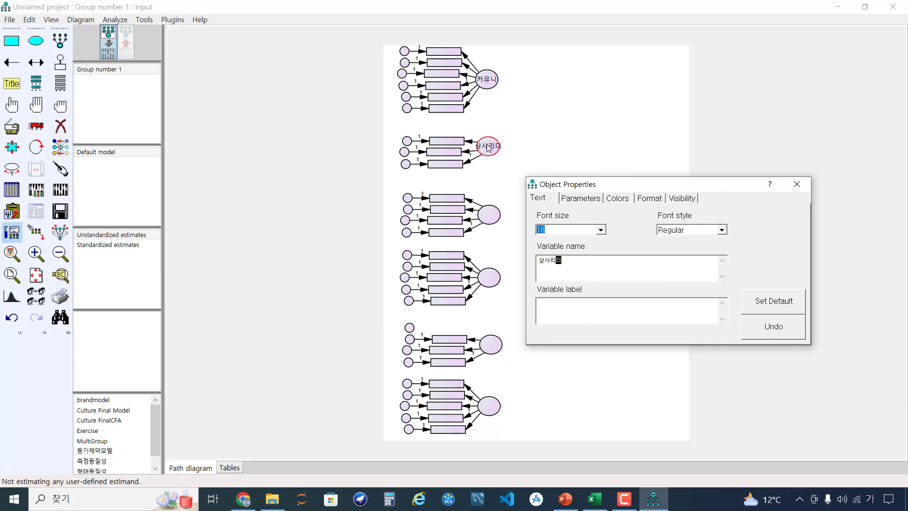
Step: Name the third latent variable 이문화 적응 on two lines in Amos, checking the wording on the PowerPoint slide
{"action": "left_click", "coordinate": [489, 215]}
{"action": "type", "text": "이문화"}
{"action": "left_click", "coordinate": [568, 499]}
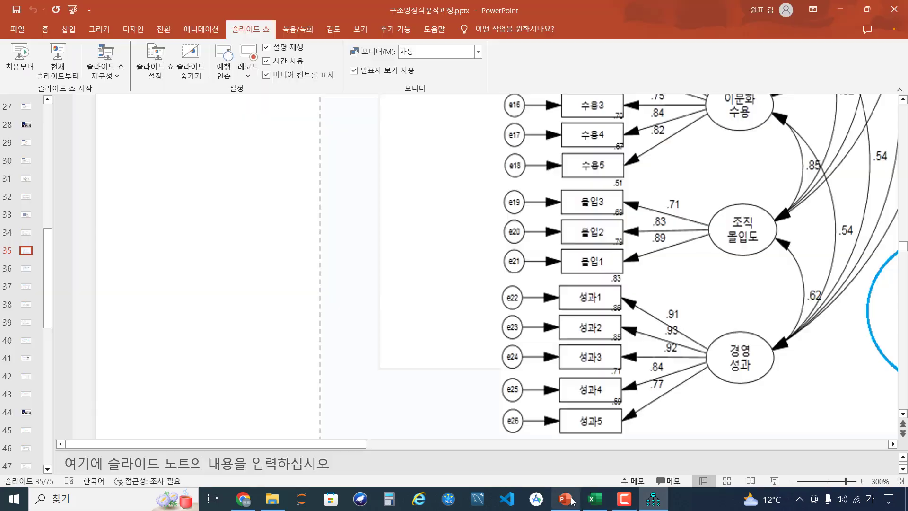
{"action": "scroll", "coordinate": [571, 439], "scroll_direction": "up", "scroll_amount": 4}
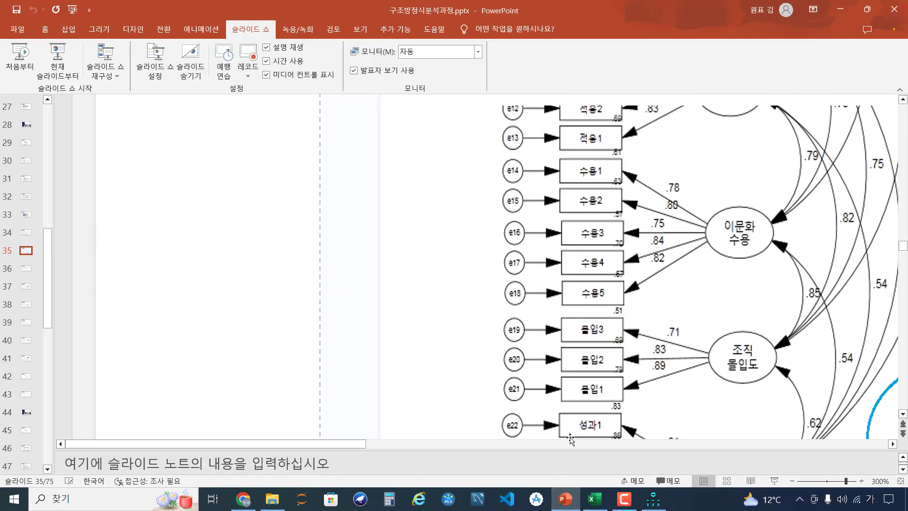
{"action": "scroll", "coordinate": [571, 439], "scroll_direction": "up", "scroll_amount": 2}
{"action": "left_click", "coordinate": [563, 499]}
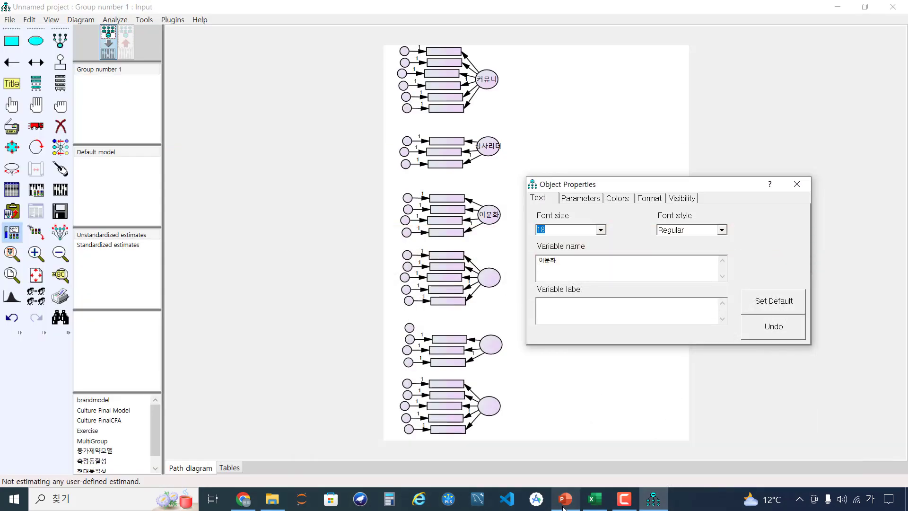
{"action": "key", "text": "Return"}
{"action": "type", "text": "적응"}
Step: Name the fourth latent variable 이문화 수용 and the fifth 조직 몰입, each split over two lines
{"action": "left_click", "coordinate": [489, 278]}
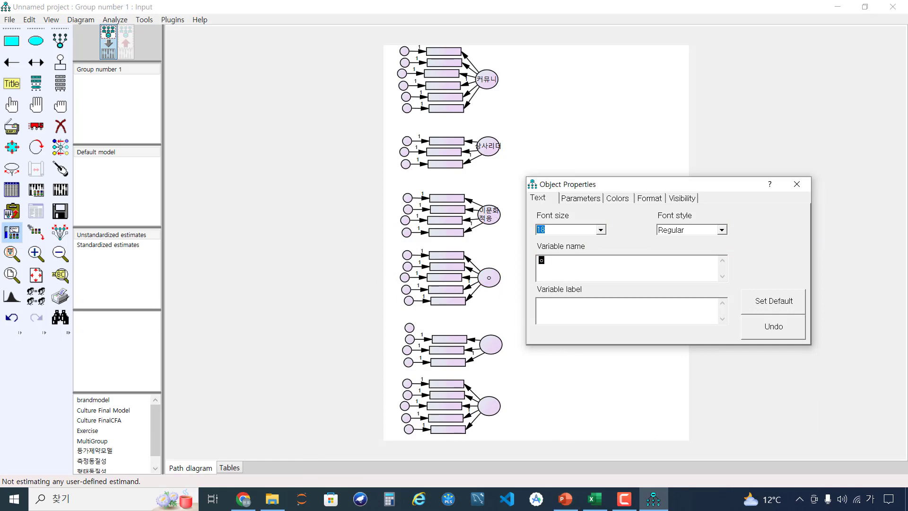
{"action": "type", "text": "이문화 수요"}
{"action": "left_click", "coordinate": [490, 344]}
{"action": "type", "text": "조직"}
{"action": "key", "text": "Return"}
{"action": "type", "text": "ㅁ"}
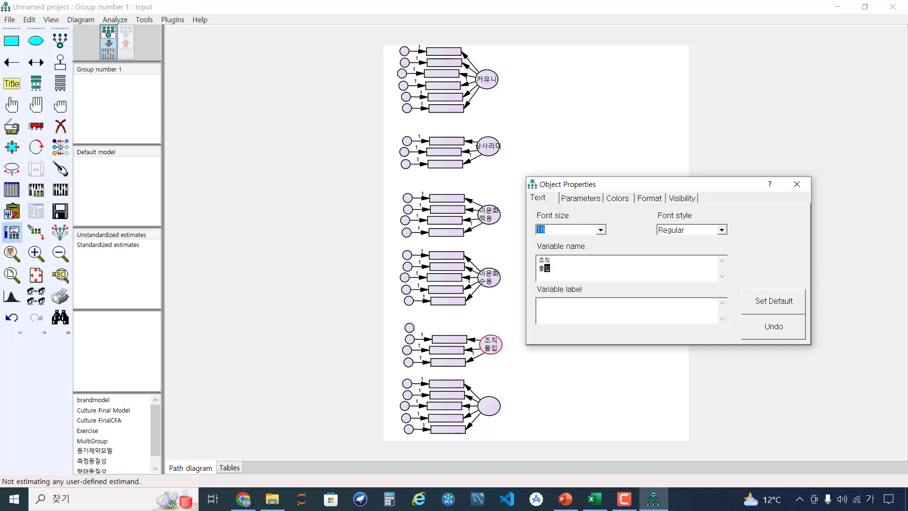
{"action": "type", "text": "ㅗㄹ입"}
Step: Name the sixth latent variable 경영 성 on two lines, then close its properties and dismiss the error message
{"action": "left_click", "coordinate": [489, 406]}
{"action": "type", "text": "경ㅇㅕㅇ"}
{"action": "key", "text": "Return"}
{"action": "type", "text": "성과"}
{"action": "left_click", "coordinate": [797, 184]}
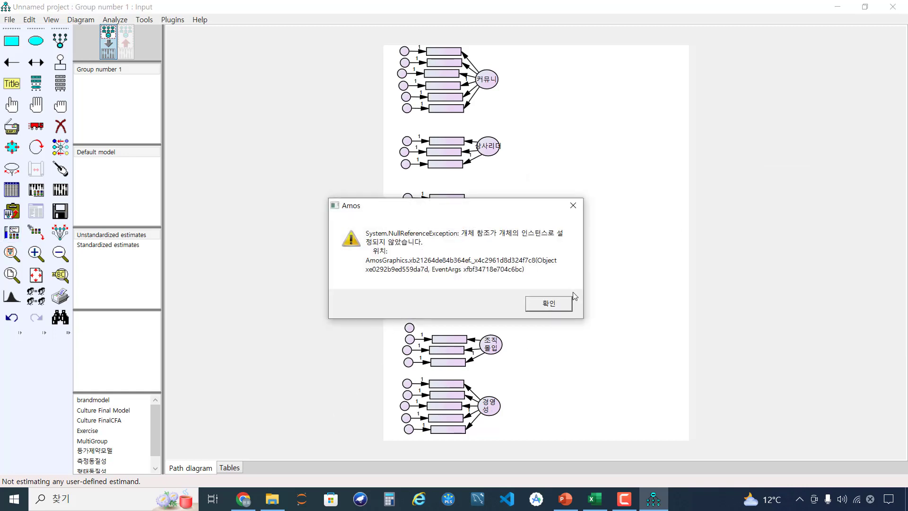
{"action": "left_click", "coordinate": [559, 305]}
Step: Locate Culture.sav in the data_구조방정식분석과정 folder and load it in Amos as the data file for Group number 1
{"action": "left_click", "coordinate": [279, 498]}
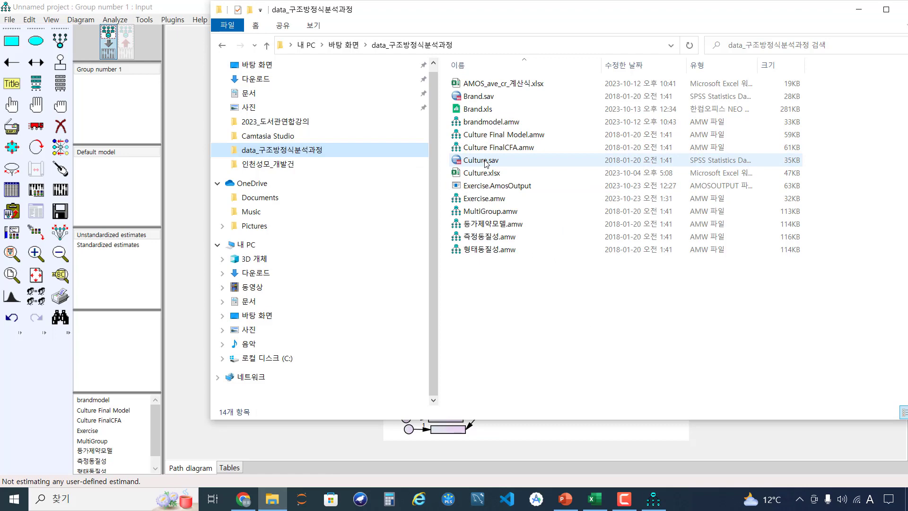
{"action": "left_click", "coordinate": [10, 20]}
{"action": "left_click", "coordinate": [40, 127]}
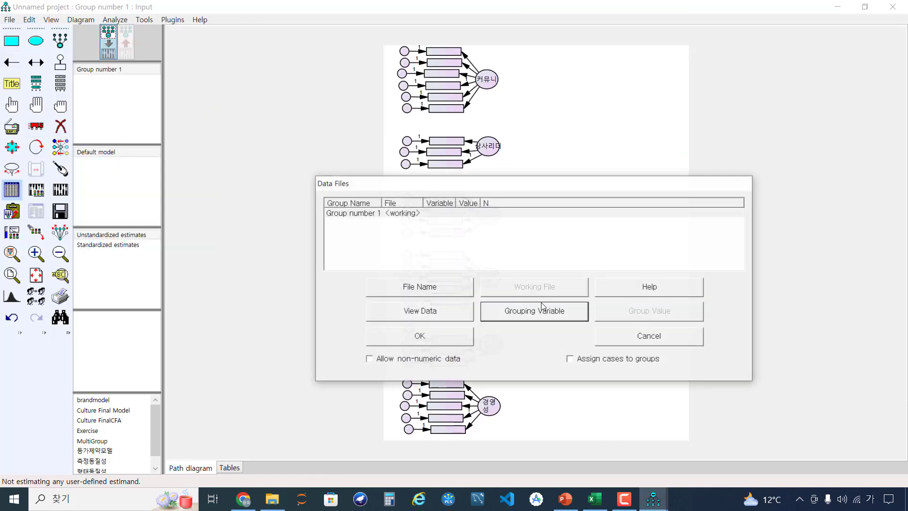
{"action": "double_click", "coordinate": [403, 214]}
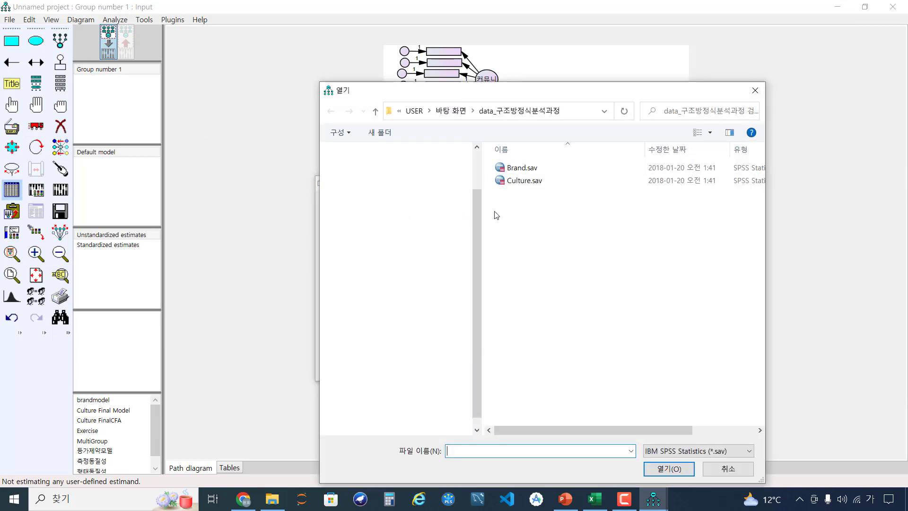
{"action": "left_click", "coordinate": [533, 182]}
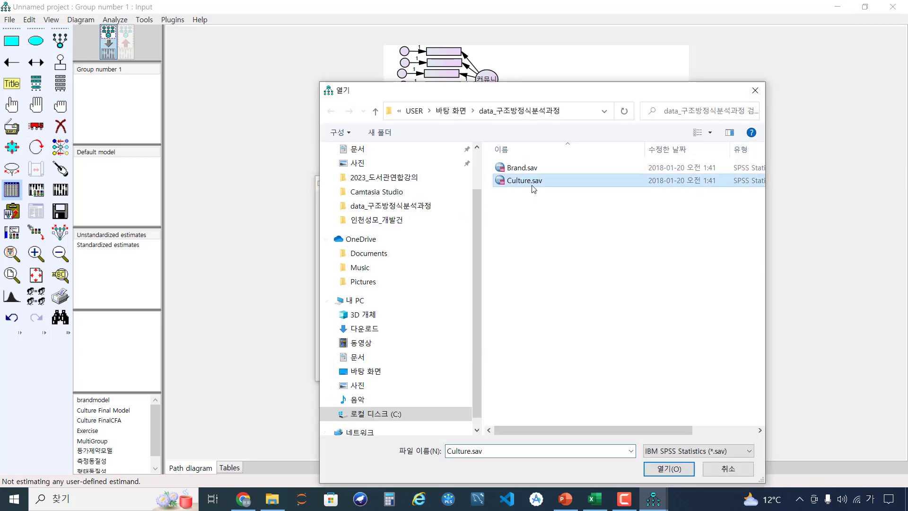
{"action": "left_click", "coordinate": [668, 468]}
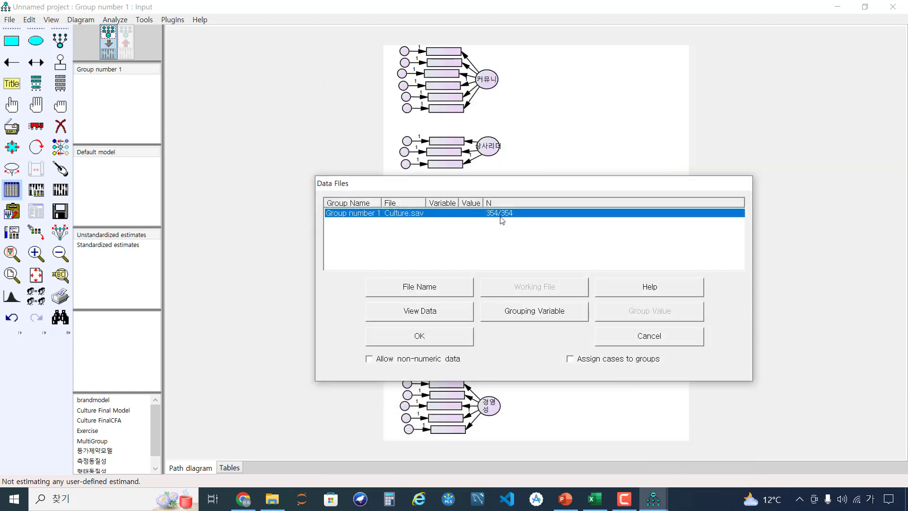
{"action": "left_click", "coordinate": [463, 337]}
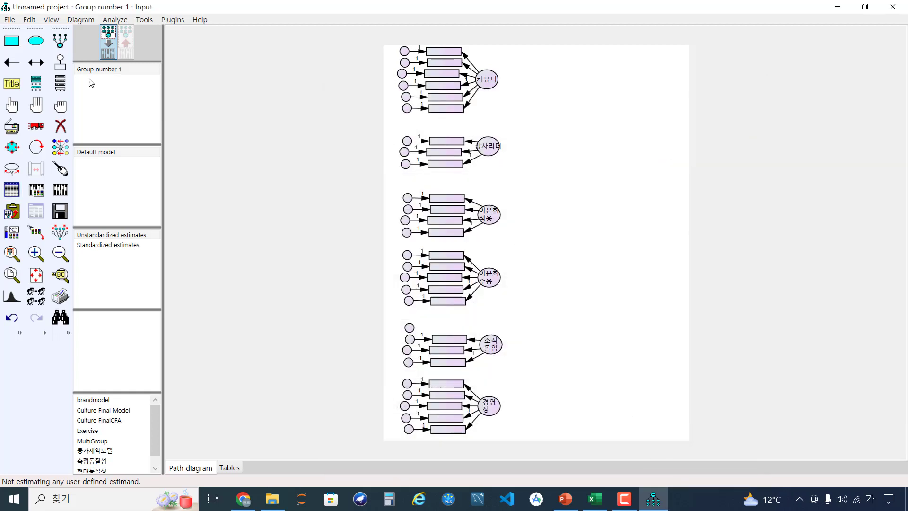
Step: List the dataset's variables beside the diagram in Amos and check the indicator order on the PowerPoint slide
{"action": "left_click", "coordinate": [60, 84]}
{"action": "left_click_drag", "start_coordinate": [173, 145], "coordinate": [298, 64]}
{"action": "left_click", "coordinate": [565, 499]}
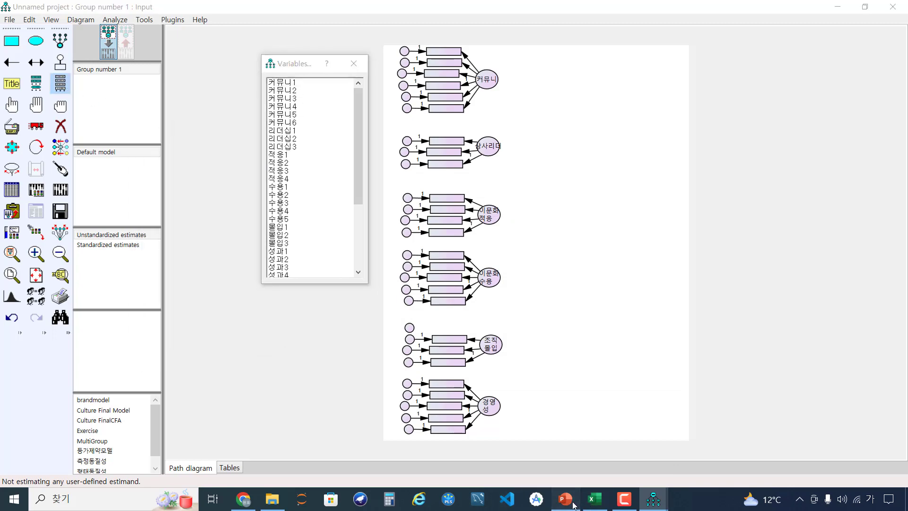
{"action": "scroll", "coordinate": [560, 271], "scroll_direction": "up", "scroll_amount": 5}
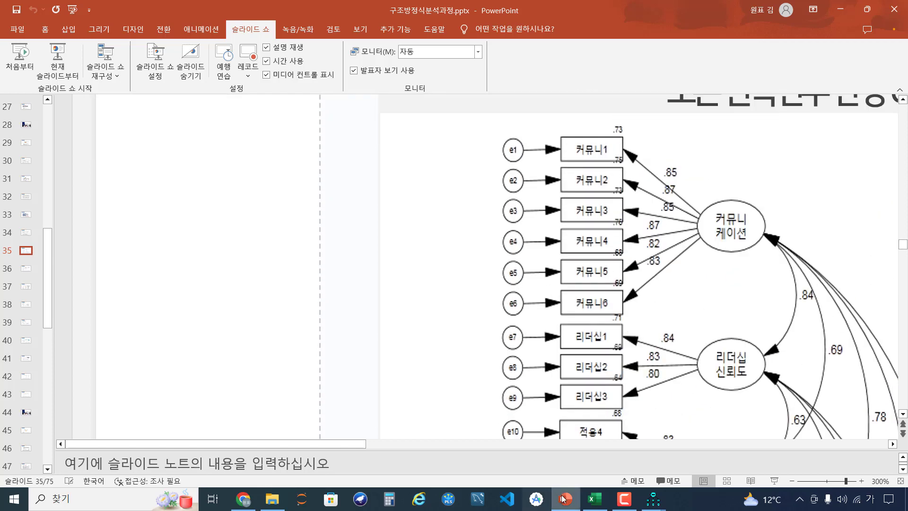
Step: Back in Amos, assign 커뮤니1 through 커뮤니6 in order to the six indicator boxes of the first latent variable
{"action": "left_click", "coordinate": [654, 499]}
{"action": "left_click_drag", "start_coordinate": [303, 82], "coordinate": [443, 51]}
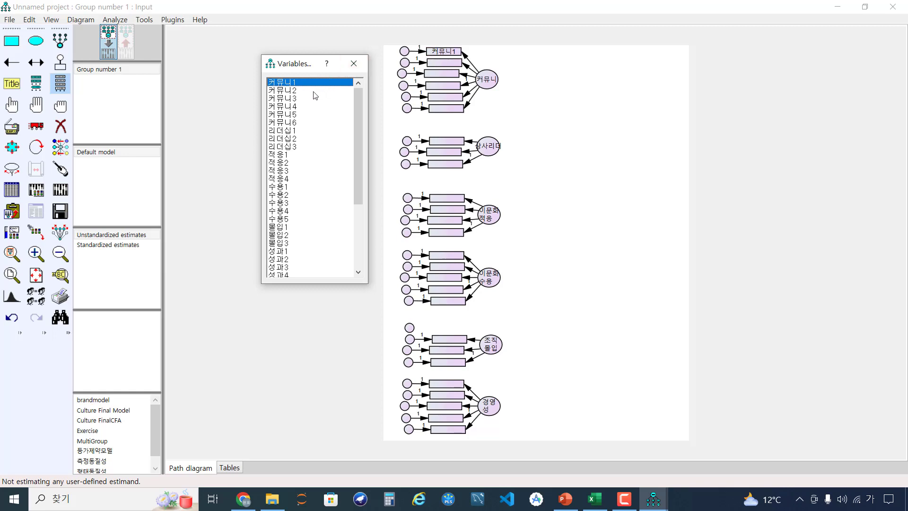
{"action": "left_click_drag", "start_coordinate": [314, 91], "coordinate": [440, 64]}
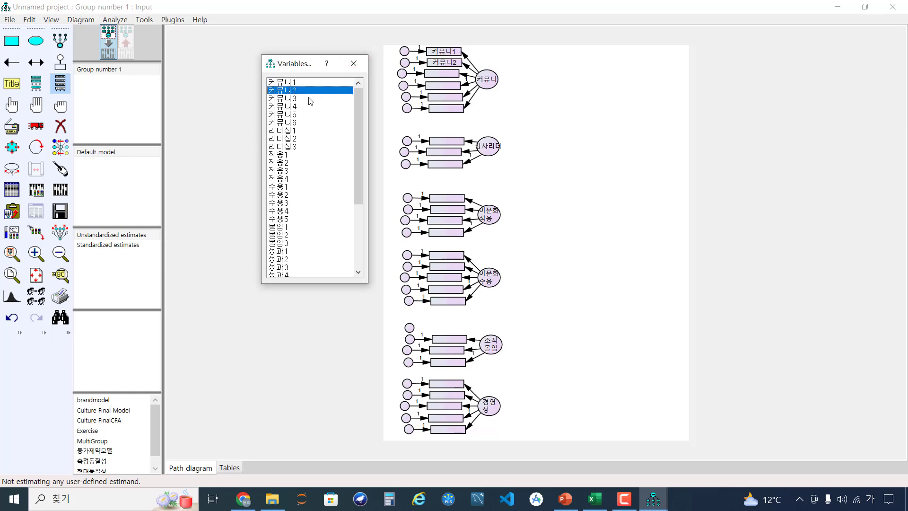
{"action": "left_click_drag", "start_coordinate": [310, 100], "coordinate": [435, 76]}
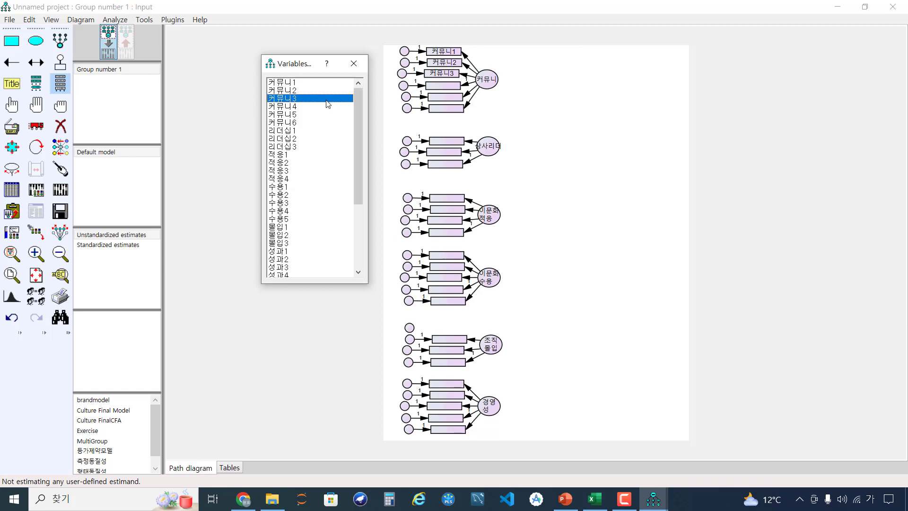
{"action": "left_click_drag", "start_coordinate": [308, 107], "coordinate": [431, 100]}
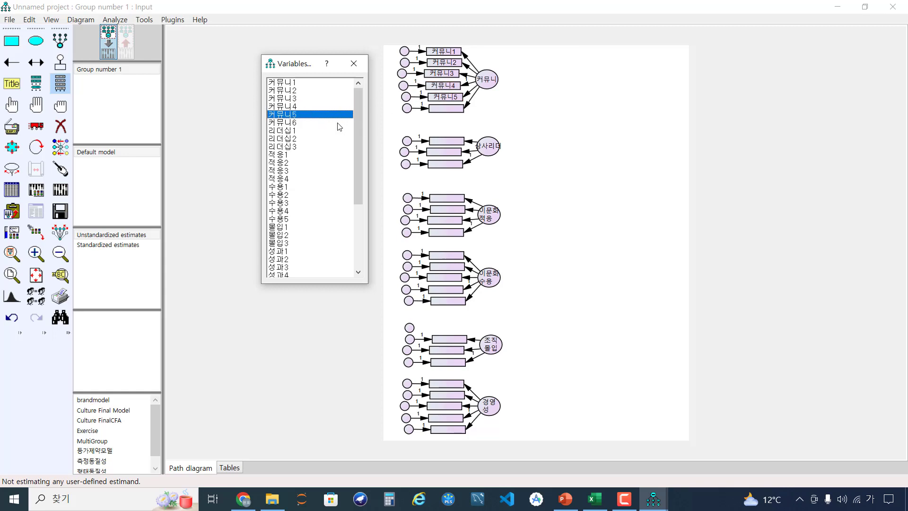
{"action": "left_click_drag", "start_coordinate": [308, 124], "coordinate": [438, 110]}
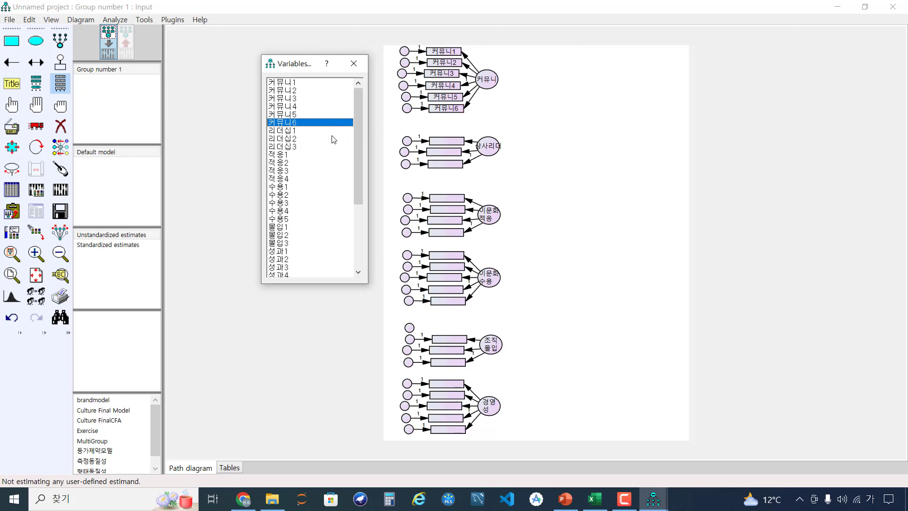
Step: Assign 리더십1, 리더십2 and 리더십3 in order to the three indicator boxes of the 상사리더 latent variable
{"action": "left_click_drag", "start_coordinate": [318, 133], "coordinate": [437, 142]}
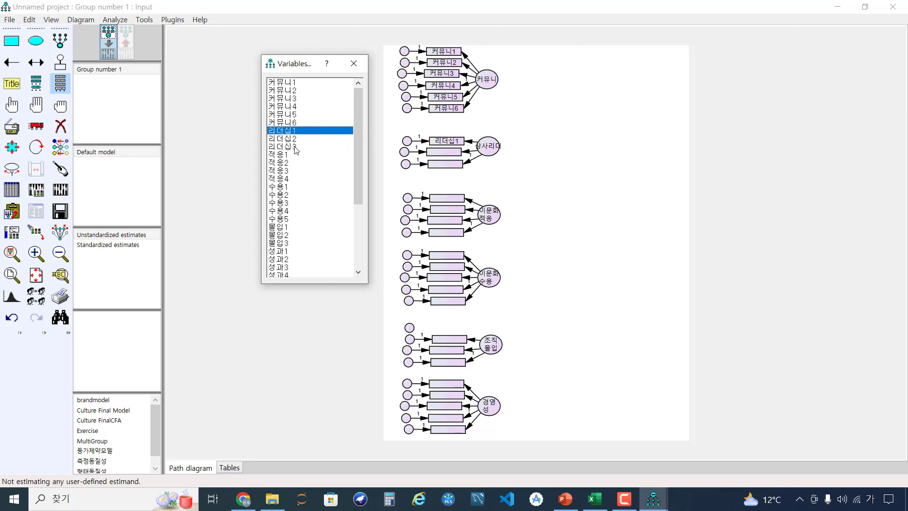
{"action": "left_click_drag", "start_coordinate": [297, 144], "coordinate": [437, 154]}
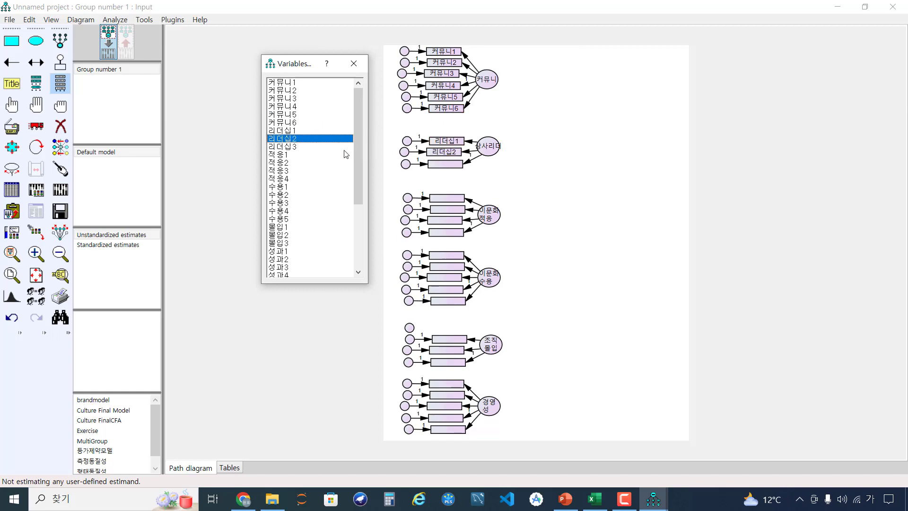
{"action": "left_click_drag", "start_coordinate": [310, 148], "coordinate": [436, 166]}
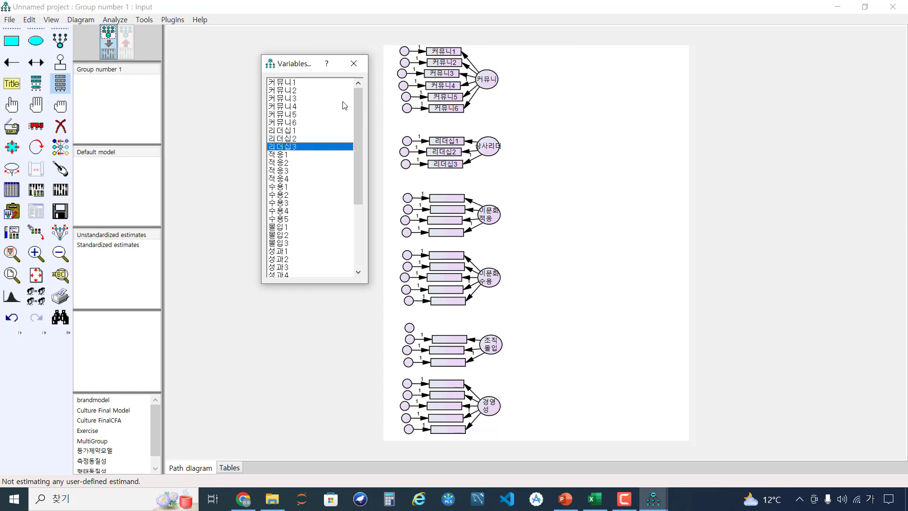
Step: Assign 적응1 through 적응4 in order to the four indicator boxes of the 이문화 적응 latent variable
{"action": "left_click_drag", "start_coordinate": [303, 63], "coordinate": [315, 133]}
{"action": "left_click_drag", "start_coordinate": [316, 229], "coordinate": [452, 213]}
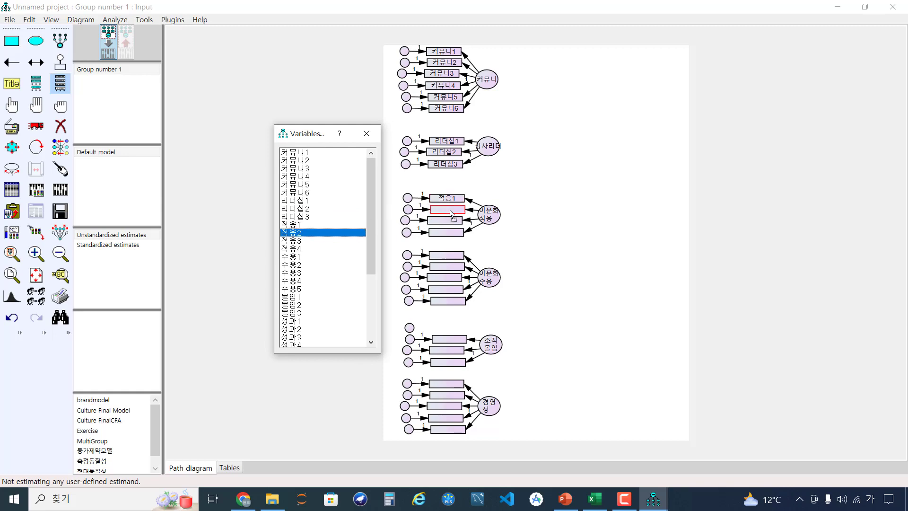
{"action": "left_click", "coordinate": [326, 246]}
{"action": "left_click_drag", "start_coordinate": [326, 246], "coordinate": [445, 226]}
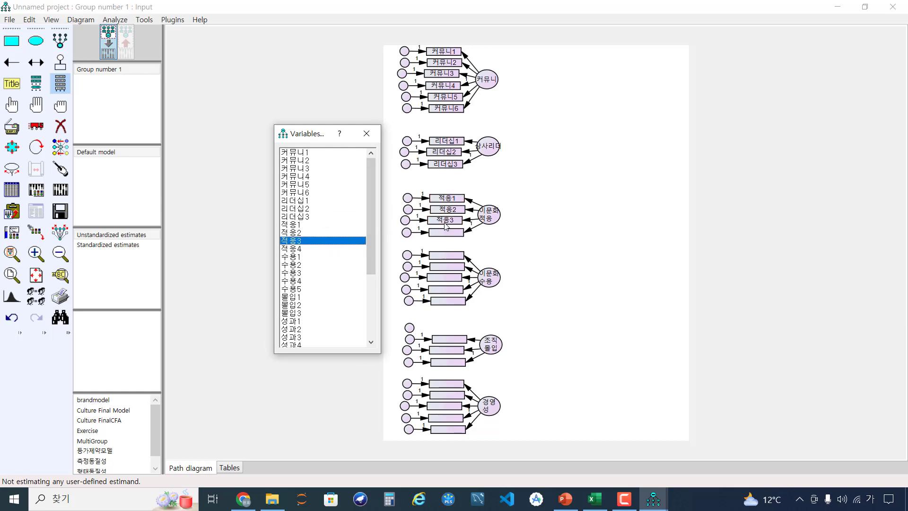
{"action": "left_click", "coordinate": [316, 250]}
{"action": "left_click_drag", "start_coordinate": [317, 249], "coordinate": [441, 234]}
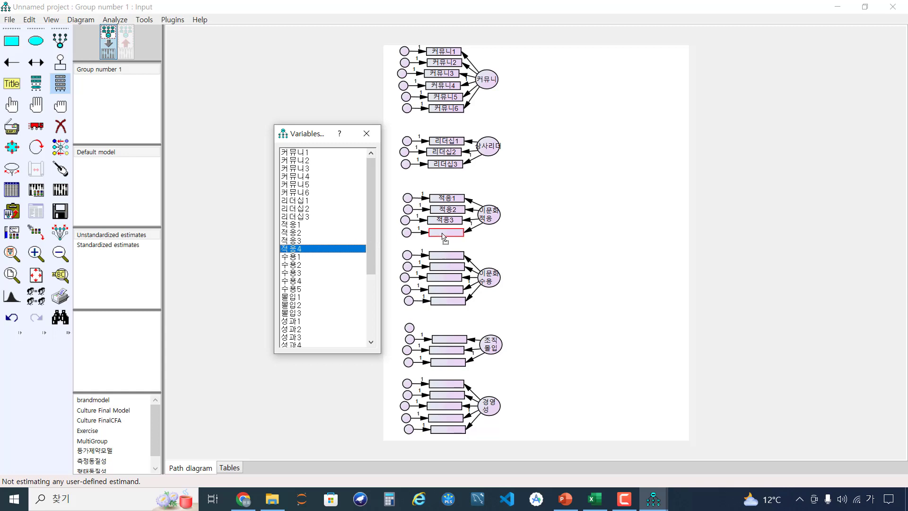
Step: Assign 수용1 through 수용5 in order to the five indicator boxes of the 이문화 수용 latent variable
{"action": "left_click_drag", "start_coordinate": [316, 134], "coordinate": [316, 196]}
{"action": "left_click", "coordinate": [303, 321]}
{"action": "left_click_drag", "start_coordinate": [303, 322], "coordinate": [441, 262]}
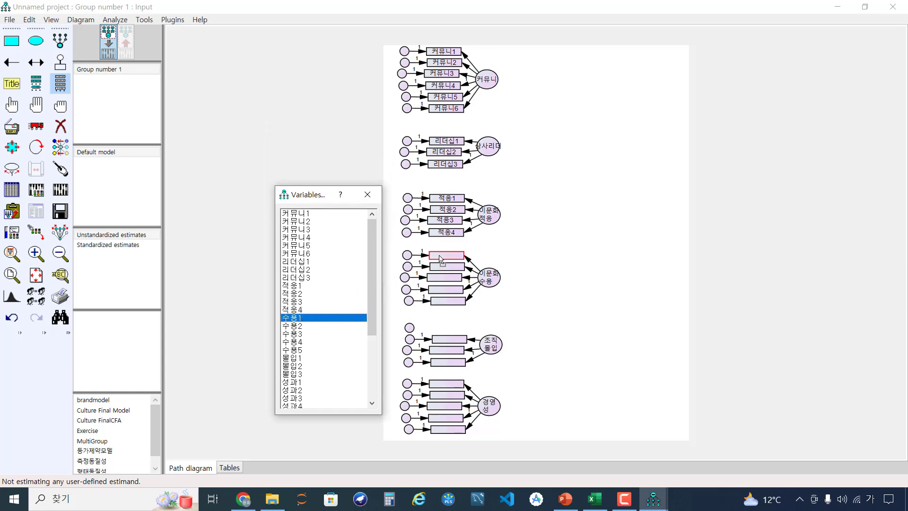
{"action": "left_click_drag", "start_coordinate": [319, 329], "coordinate": [442, 267]}
{"action": "left_click_drag", "start_coordinate": [321, 335], "coordinate": [442, 279]}
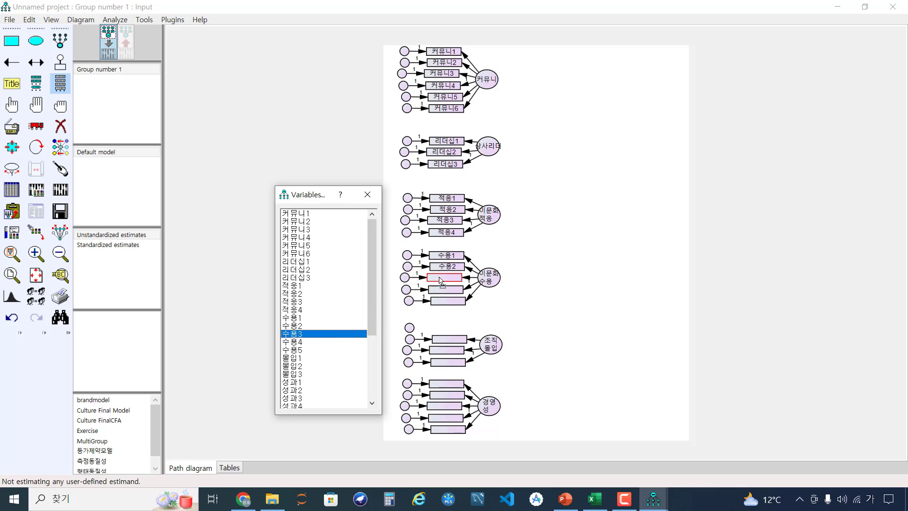
{"action": "left_click_drag", "start_coordinate": [324, 344], "coordinate": [447, 291]}
{"action": "left_click_drag", "start_coordinate": [321, 350], "coordinate": [447, 302]}
Step: Assign 몰입1 through 몰입3 to the fifth latent variable's boxes and 성과1 through 성과5 to the sixth's, then close the variable list
{"action": "left_click_drag", "start_coordinate": [310, 359], "coordinate": [449, 351]}
{"action": "left_click_drag", "start_coordinate": [322, 374], "coordinate": [447, 367]}
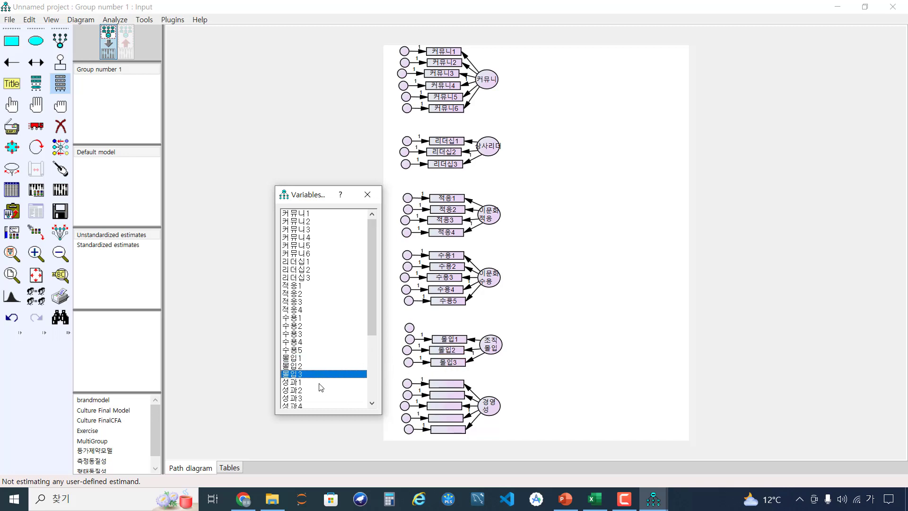
{"action": "left_click_drag", "start_coordinate": [320, 384], "coordinate": [444, 396]}
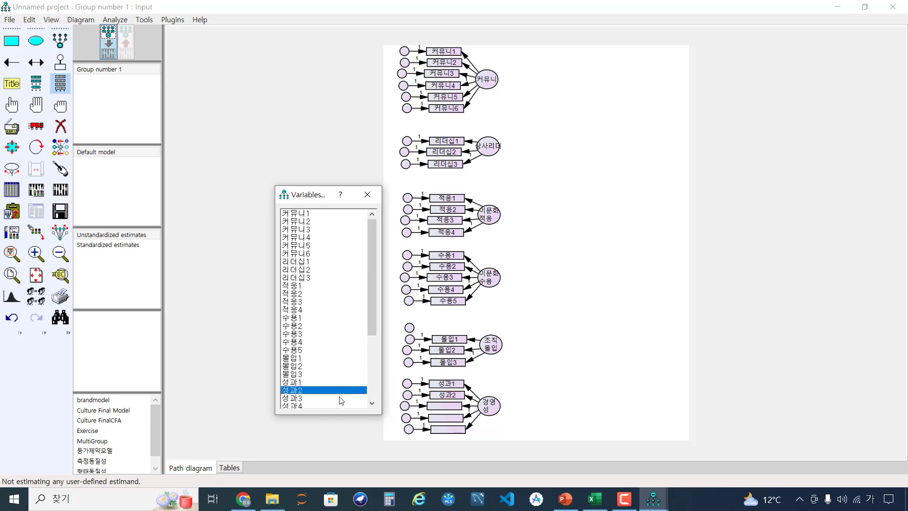
{"action": "left_click_drag", "start_coordinate": [341, 401], "coordinate": [445, 406]}
{"action": "scroll", "coordinate": [293, 384], "scroll_direction": "down", "scroll_amount": 2}
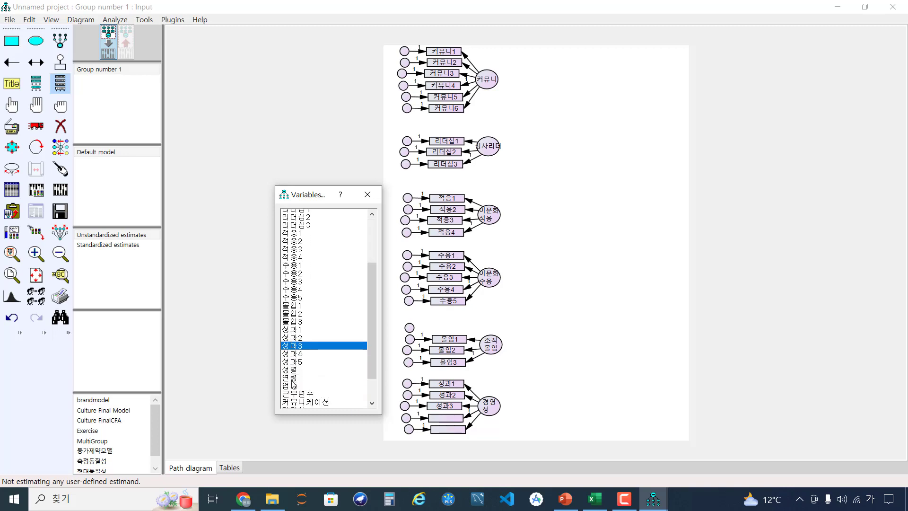
{"action": "scroll", "coordinate": [293, 384], "scroll_direction": "down", "scroll_amount": 1}
{"action": "left_click_drag", "start_coordinate": [310, 333], "coordinate": [443, 421]}
{"action": "left_click_drag", "start_coordinate": [323, 345], "coordinate": [444, 433]}
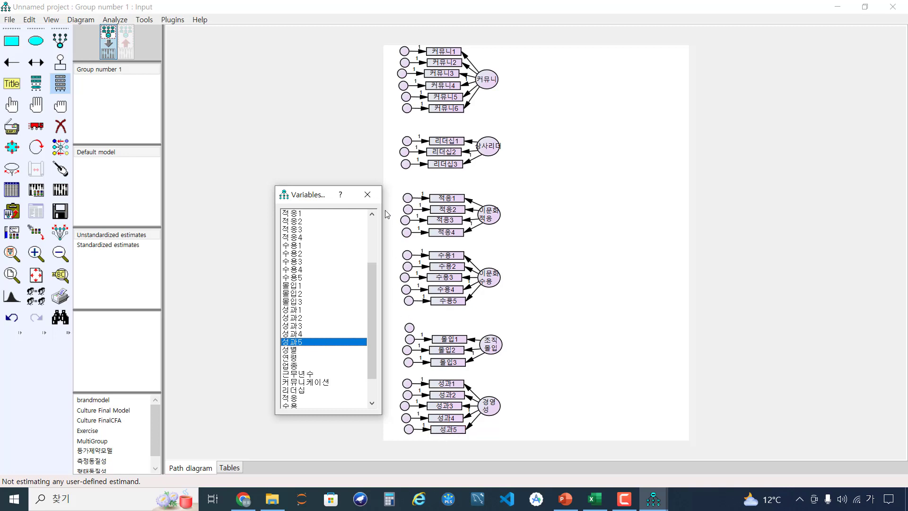
{"action": "left_click", "coordinate": [367, 195]}
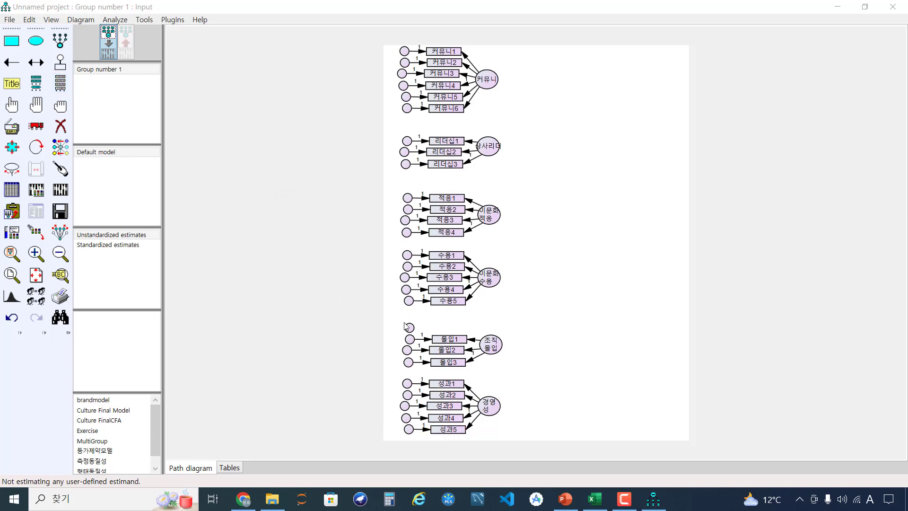
Step: Erase the stray unconnected error circle above the 몰입1 indicator
{"action": "left_click", "coordinate": [60, 126]}
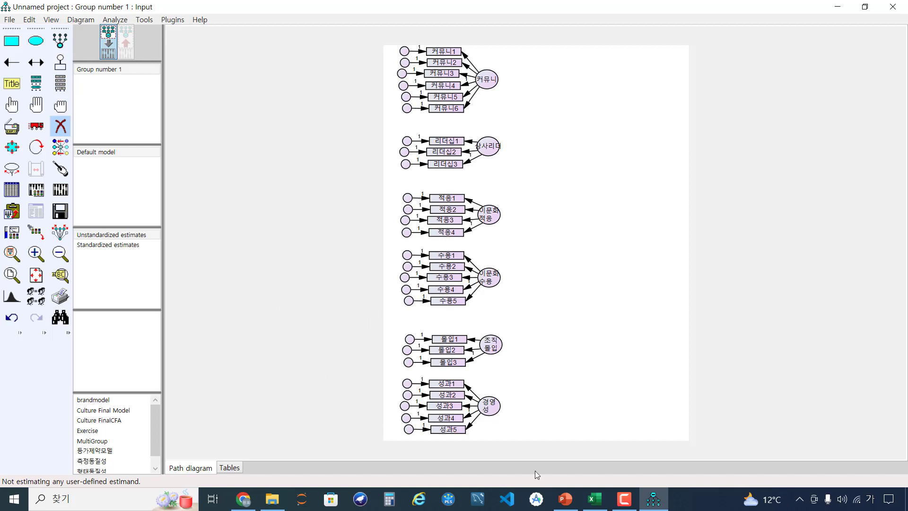
Step: Switch to PowerPoint to check the covariance arrows in the slide's CFA diagram, and return to Amos
{"action": "left_click", "coordinate": [572, 502]}
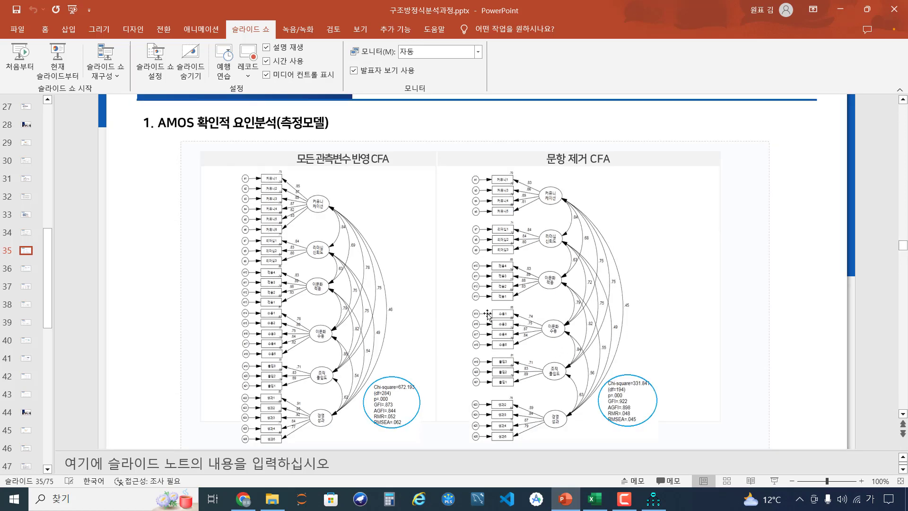
{"action": "scroll", "coordinate": [348, 225], "scroll_direction": "up", "scroll_amount": 5}
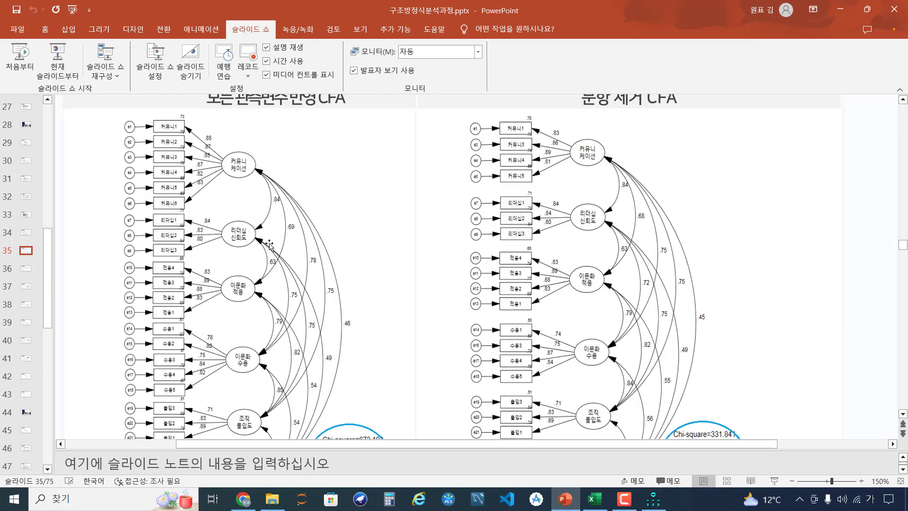
{"action": "left_click", "coordinate": [572, 490]}
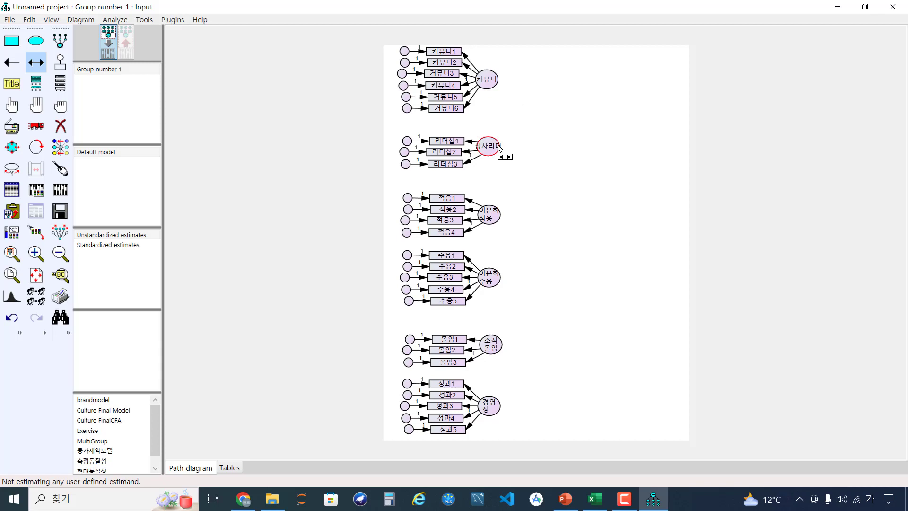
Step: Try connecting the 커뮤니 and 상사리더 latent variables with a hand-drawn covariance, and erase it
{"action": "mouse_move", "coordinate": [499, 151]}
{"action": "left_mouse_down"}
{"action": "mouse_move", "coordinate": [499, 85]}
{"action": "mouse_move", "coordinate": [495, 142]}
{"action": "left_mouse_up"}
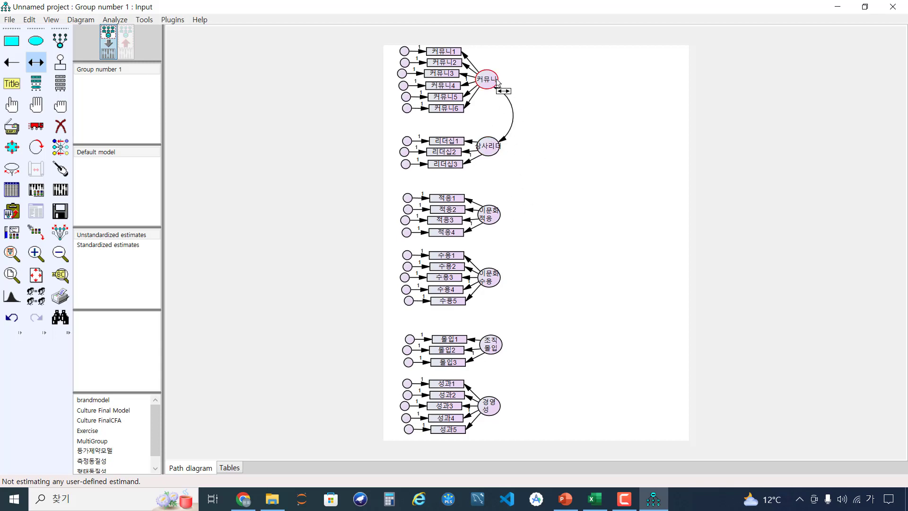
{"action": "mouse_move", "coordinate": [502, 86]}
{"action": "left_mouse_down"}
{"action": "mouse_move", "coordinate": [518, 205]}
{"action": "mouse_move", "coordinate": [510, 212]}
{"action": "left_mouse_up"}
{"action": "left_click", "coordinate": [61, 126]}
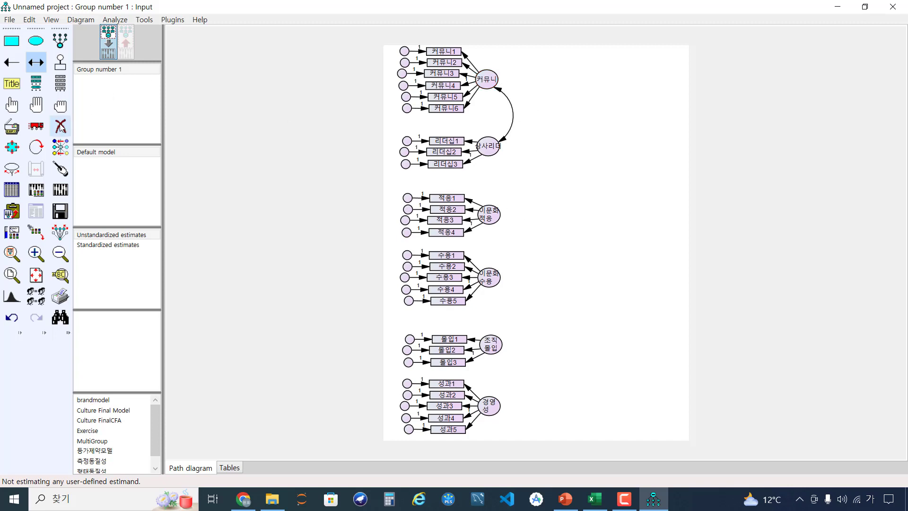
{"action": "left_click", "coordinate": [500, 93]}
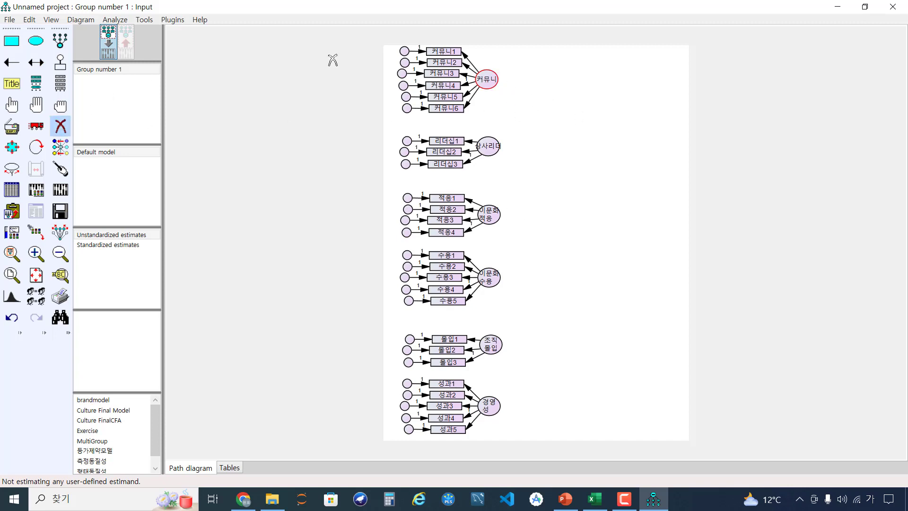
Step: Select all six latent variables and draw the covariances among them with the Draw Covariances plugin
{"action": "left_click", "coordinate": [12, 104]}
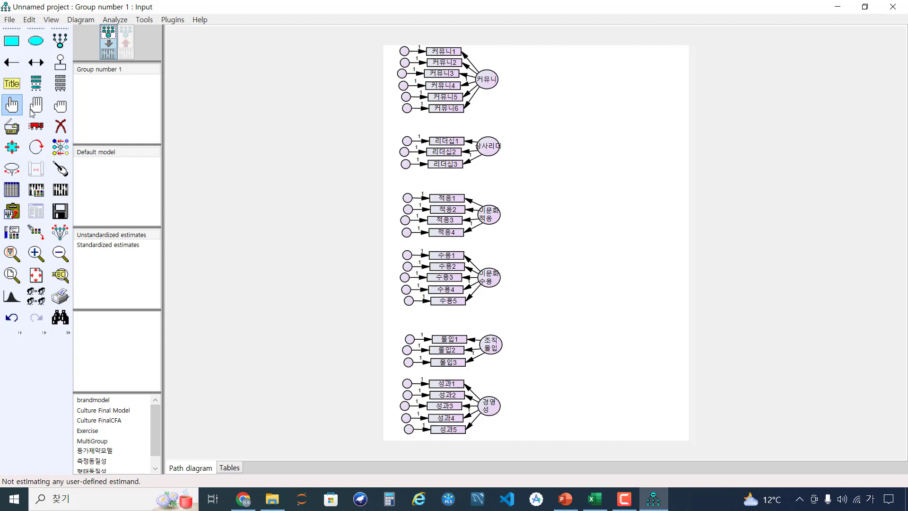
{"action": "left_click", "coordinate": [493, 87]}
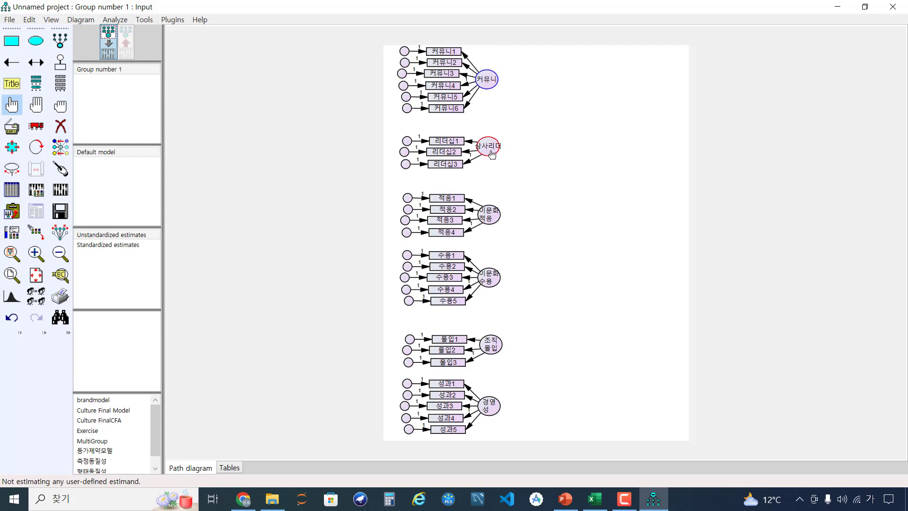
{"action": "left_click", "coordinate": [491, 225]}
{"action": "left_click", "coordinate": [495, 301]}
{"action": "left_click", "coordinate": [496, 356]}
{"action": "left_click", "coordinate": [498, 403]}
{"action": "left_click", "coordinate": [173, 20]}
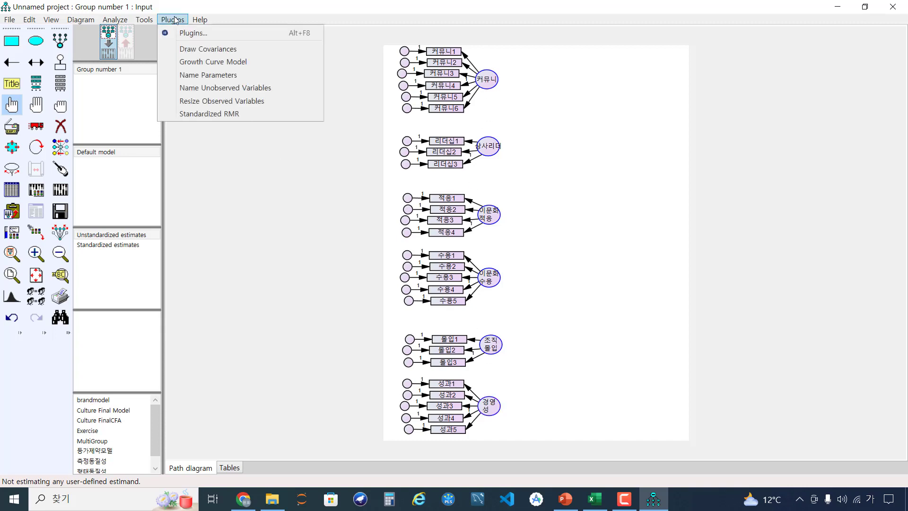
{"action": "left_click", "coordinate": [203, 50]}
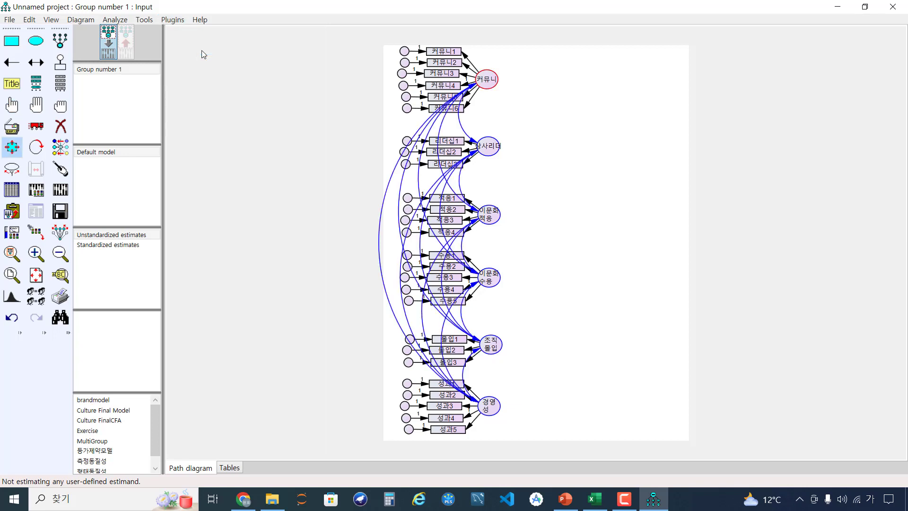
Step: Flip the covariance arcs to the side away from the indicators, touch up their attachment at 커뮤니, and deselect everything
{"action": "left_click", "coordinate": [482, 148]}
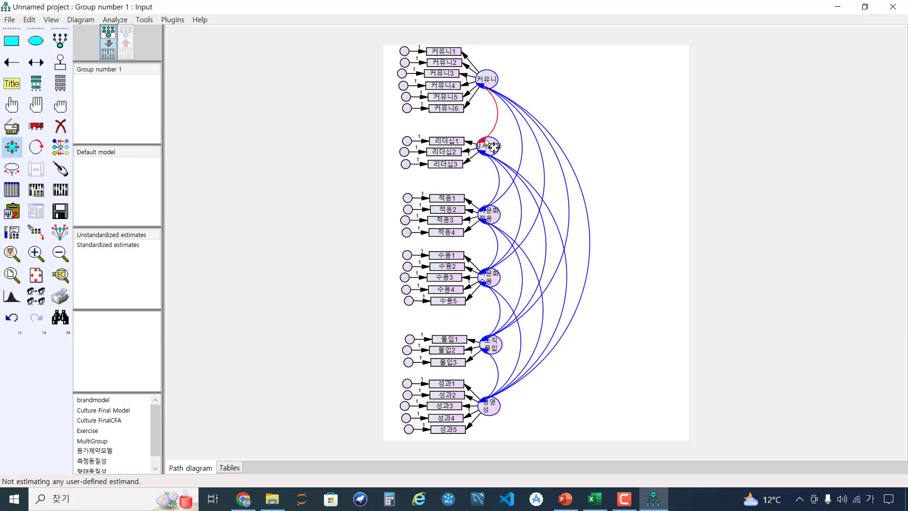
{"action": "left_click_drag", "start_coordinate": [485, 139], "coordinate": [485, 138]}
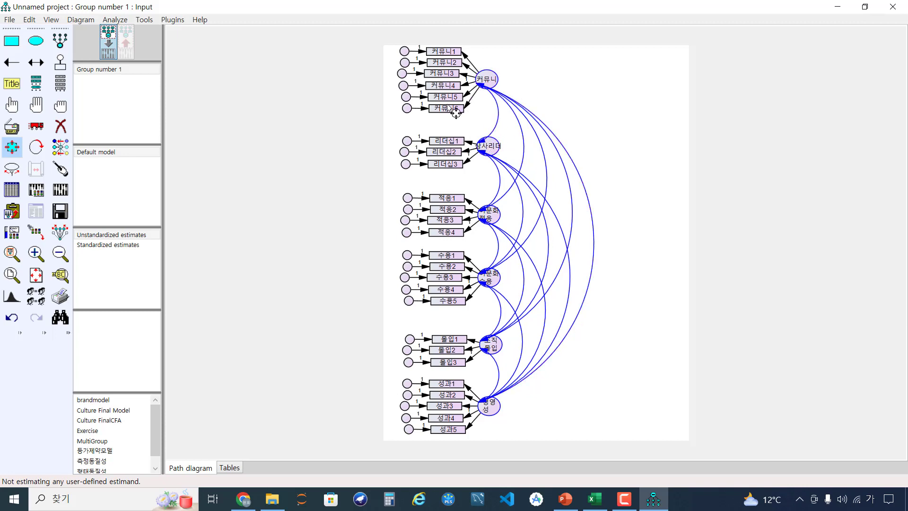
{"action": "left_click", "coordinate": [61, 169]}
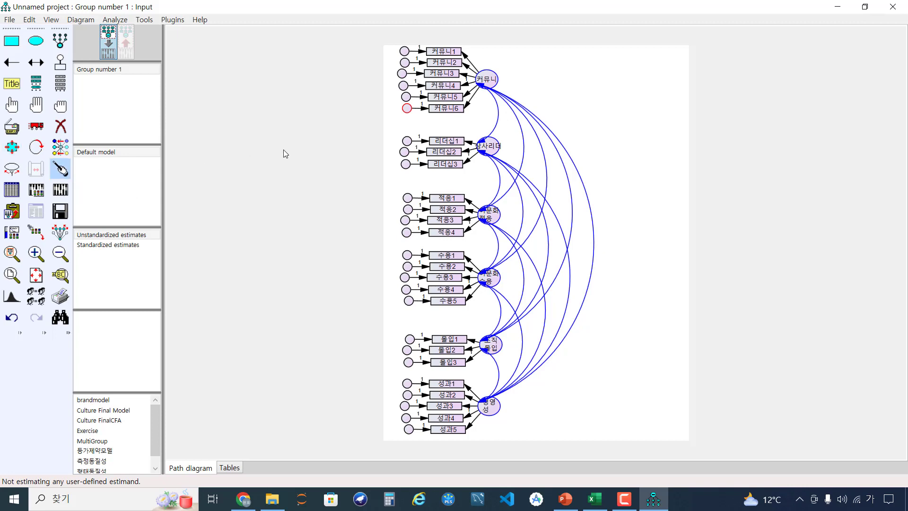
{"action": "left_click", "coordinate": [495, 86]}
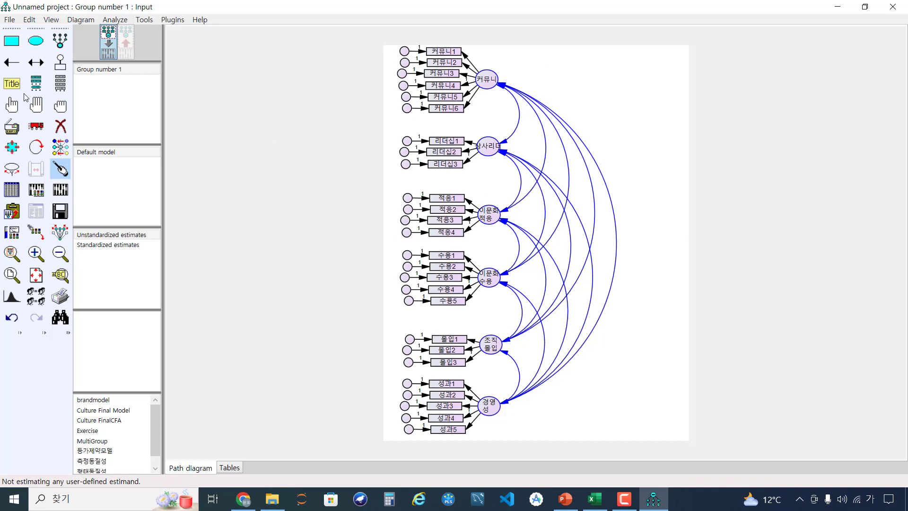
{"action": "left_click", "coordinate": [63, 110]}
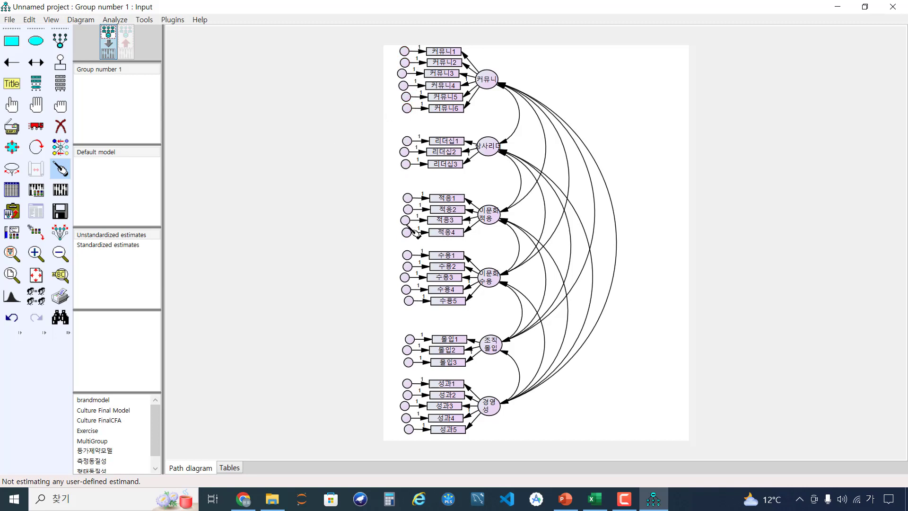
Step: Name all the error terms automatically with the Name Unobserved Variables plugin and check their labels
{"action": "left_click", "coordinate": [173, 20]}
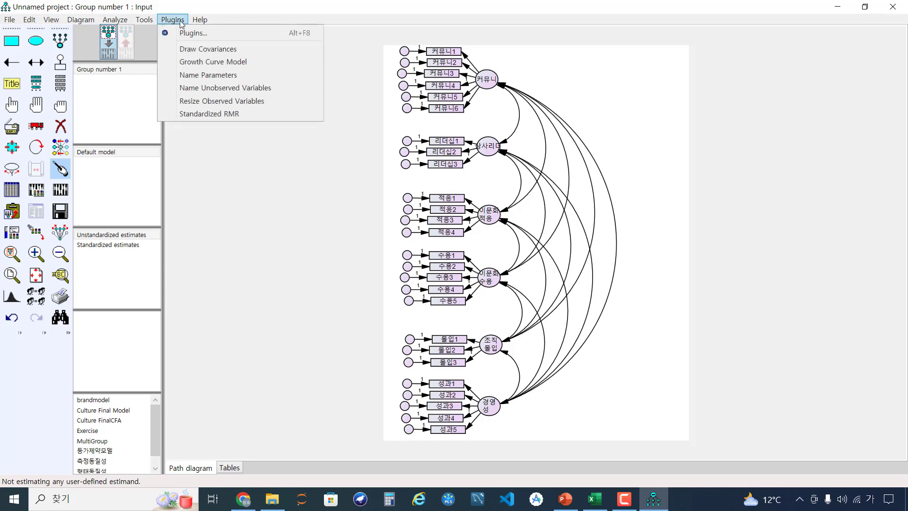
{"action": "left_click", "coordinate": [233, 90]}
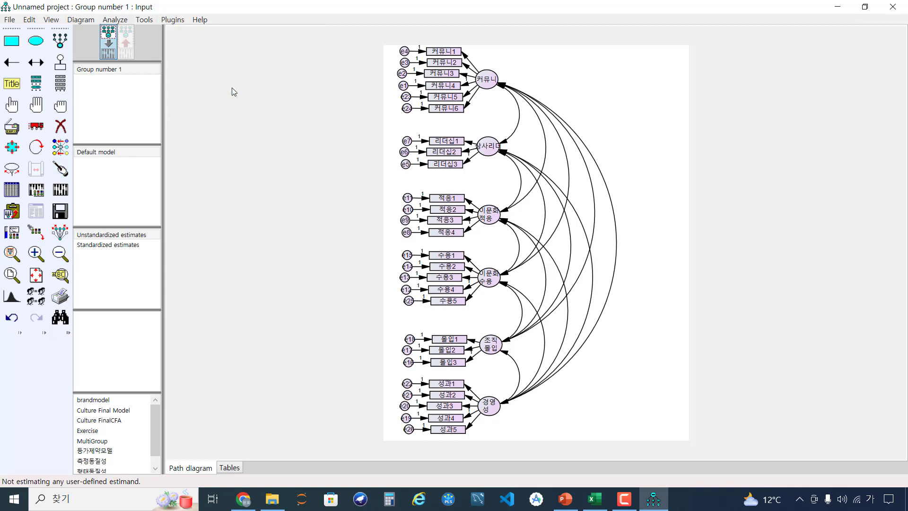
{"action": "scroll", "coordinate": [420, 100], "scroll_direction": "up", "scroll_amount": 1}
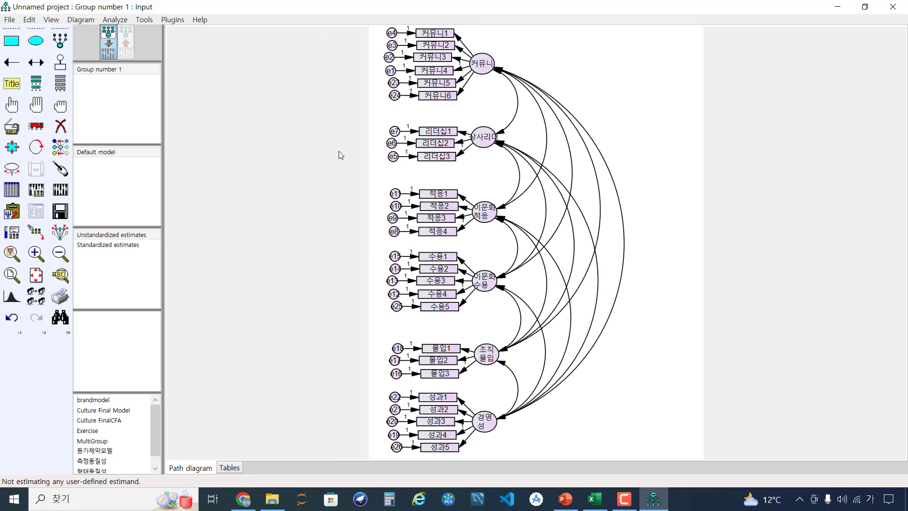
{"action": "scroll", "coordinate": [609, 185], "scroll_direction": "up", "scroll_amount": 1}
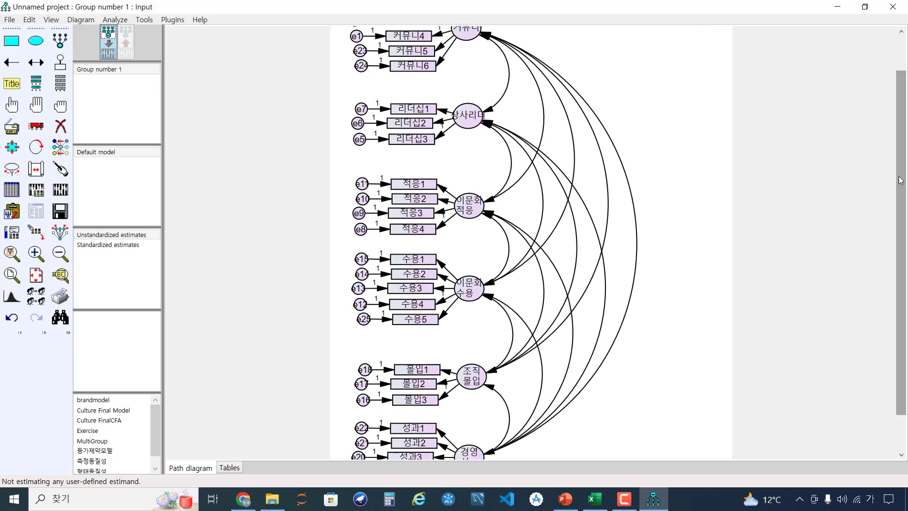
{"action": "left_click_drag", "start_coordinate": [901, 163], "coordinate": [900, 127]}
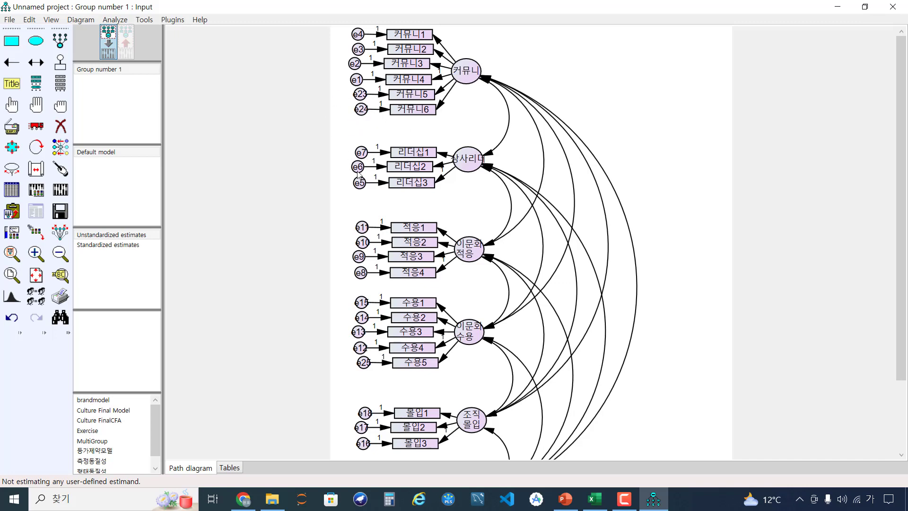
{"action": "scroll", "coordinate": [358, 181], "scroll_direction": "down", "scroll_amount": 1}
{"action": "scroll", "coordinate": [385, 166], "scroll_direction": "down", "scroll_amount": 1}
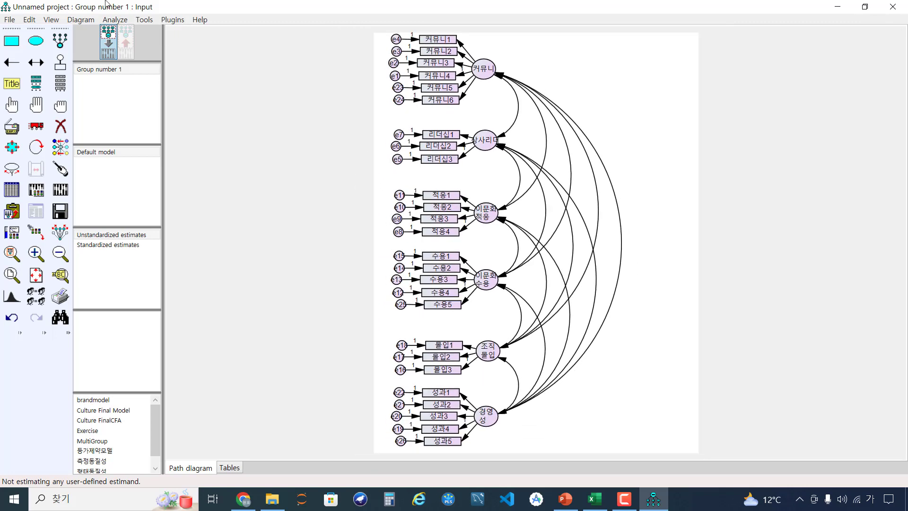
Step: Set the analysis output to include standardized estimates, squared multiple correlations and modification indices
{"action": "left_click", "coordinate": [58, 22]}
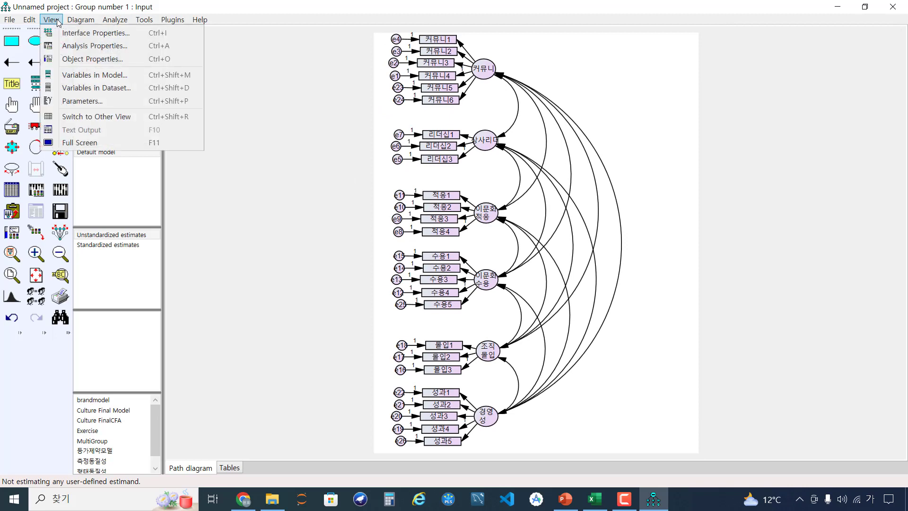
{"action": "left_click", "coordinate": [79, 49]}
{"action": "left_click", "coordinate": [308, 41]}
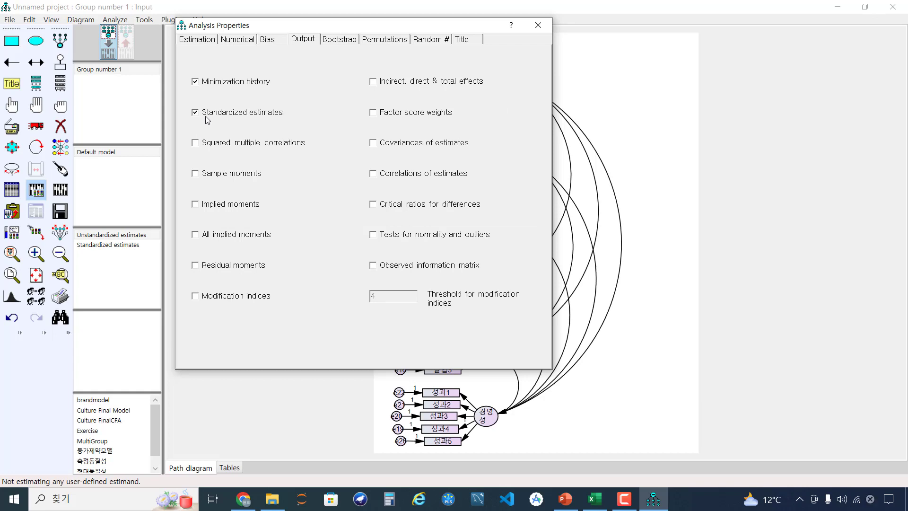
{"action": "left_click", "coordinate": [229, 298]}
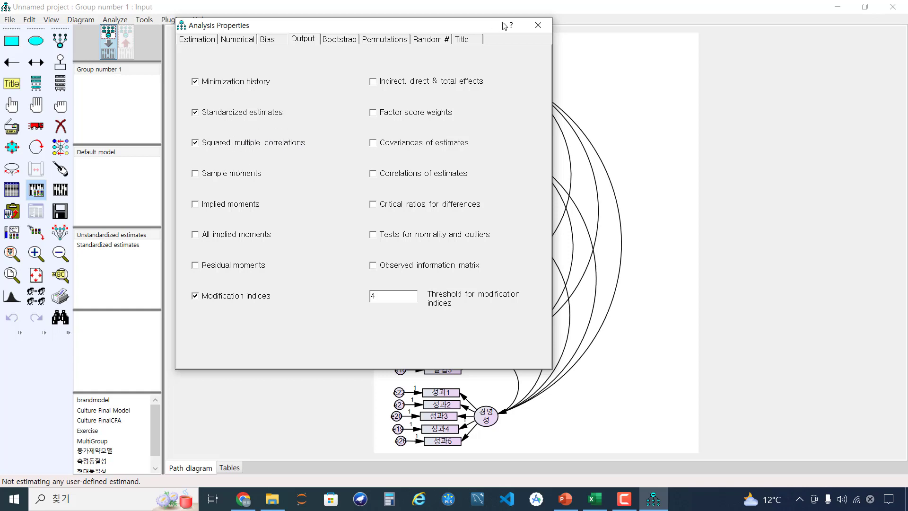
{"action": "left_click", "coordinate": [538, 25]}
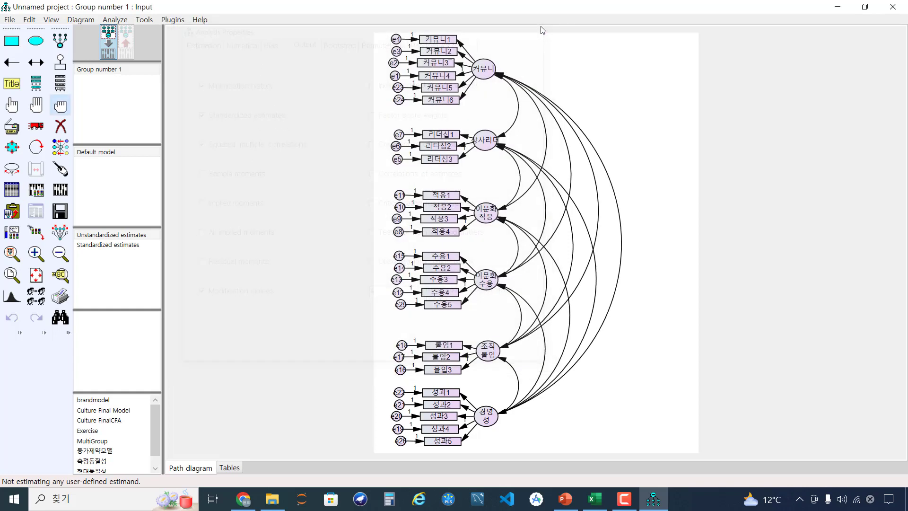
Step: Calculate the estimates, saving the model as Ex_culture
{"action": "left_click", "coordinate": [62, 191]}
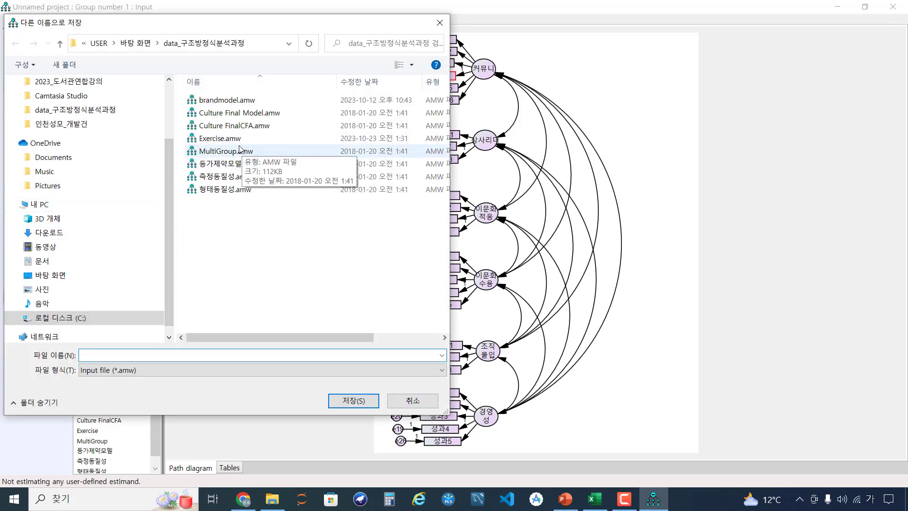
{"action": "type", "text": "E"}
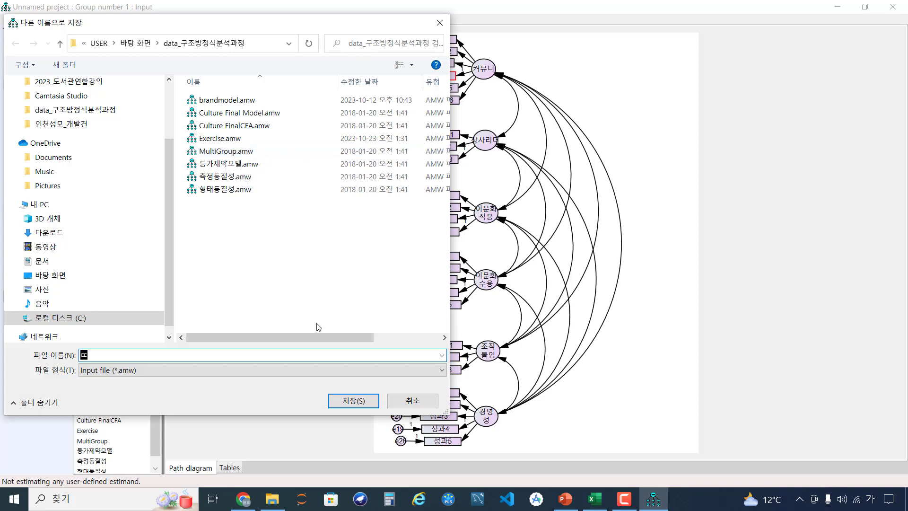
{"action": "type", "text": "x_culture"}
{"action": "key", "text": "Return"}
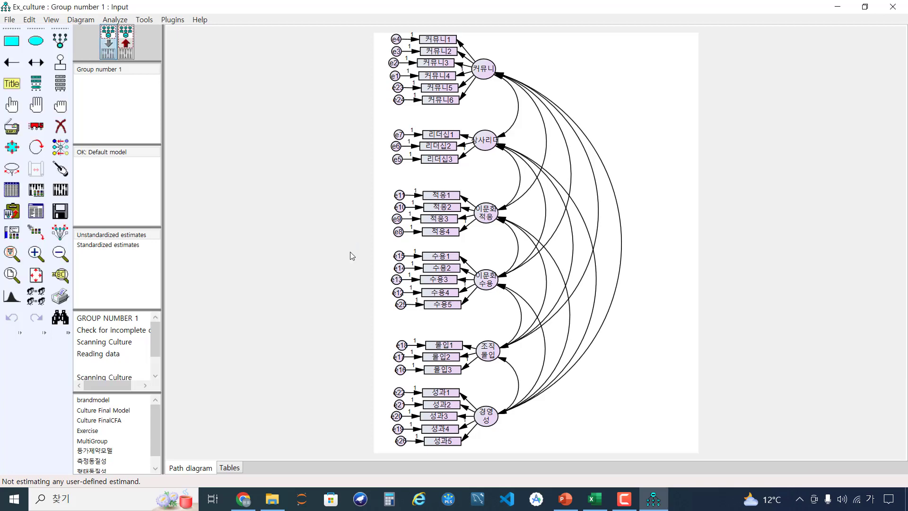
Step: Display the output path diagram and examine its unstandardized estimates, followed by the standardized estimates
{"action": "left_click", "coordinate": [127, 47]}
{"action": "scroll", "coordinate": [548, 147], "scroll_direction": "up", "scroll_amount": 4}
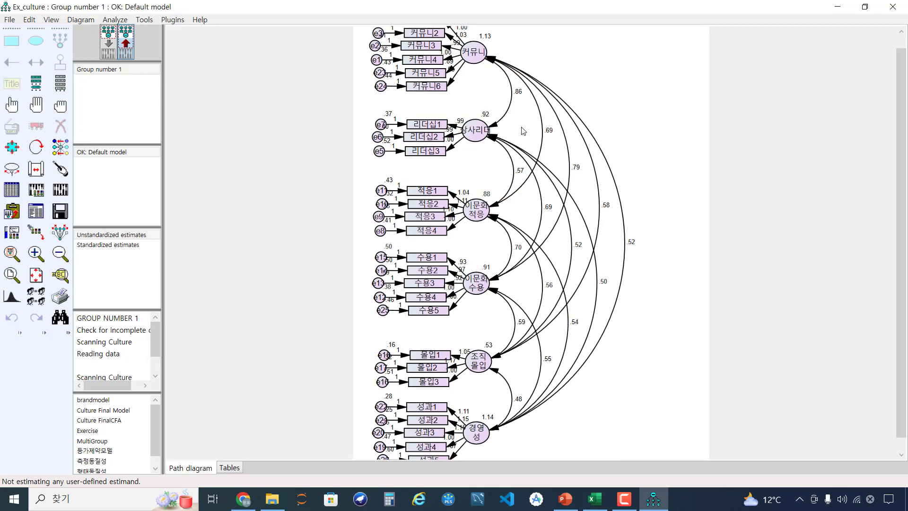
{"action": "scroll", "coordinate": [705, 125], "scroll_direction": "up", "scroll_amount": 1}
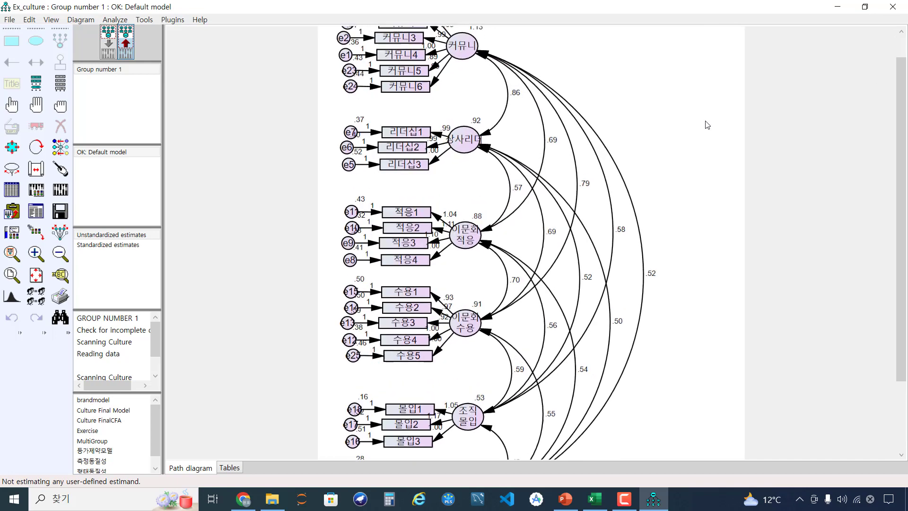
{"action": "left_click_drag", "start_coordinate": [905, 111], "coordinate": [903, 89]}
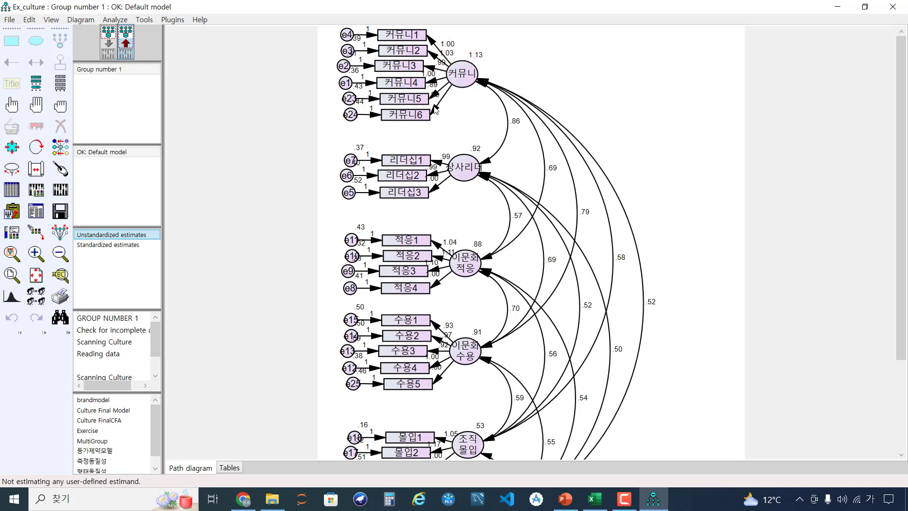
{"action": "left_click", "coordinate": [117, 245]}
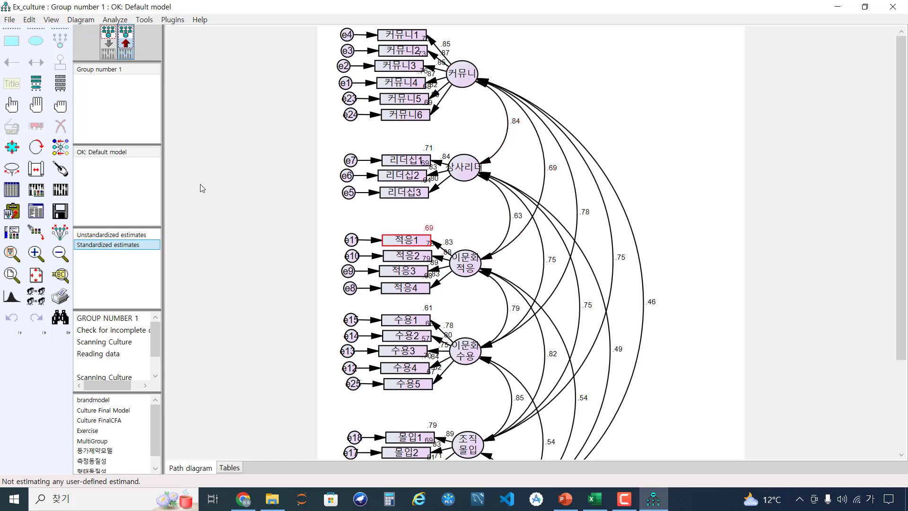
Step: Open the text output of the analysis and maximize its window
{"action": "left_click", "coordinate": [51, 20]}
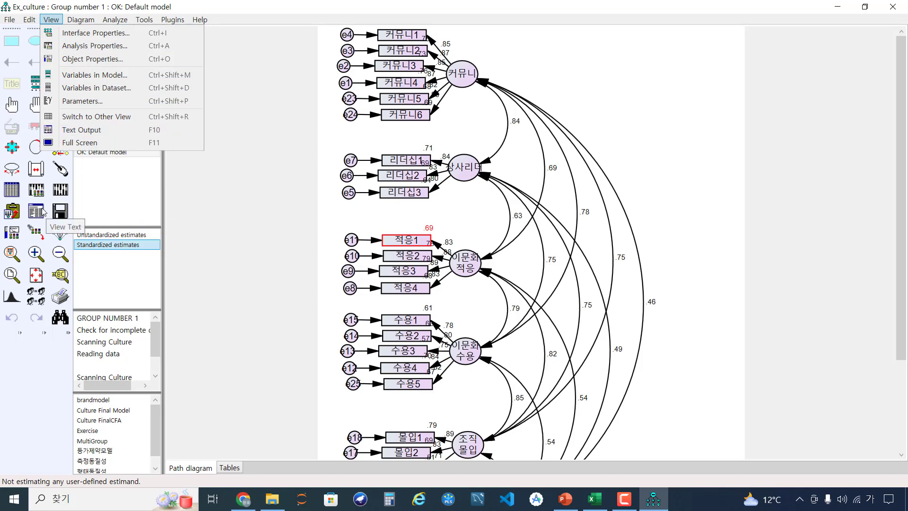
{"action": "left_click", "coordinate": [103, 129]}
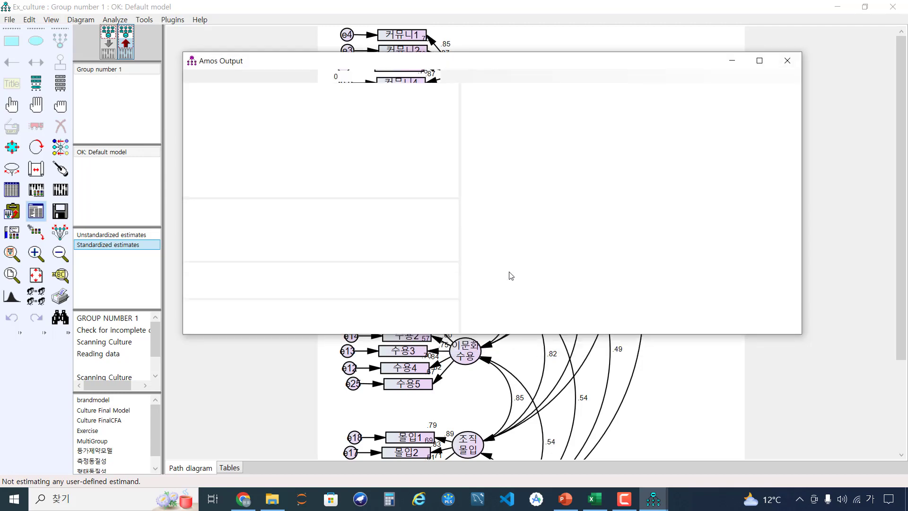
{"action": "left_click", "coordinate": [759, 61]}
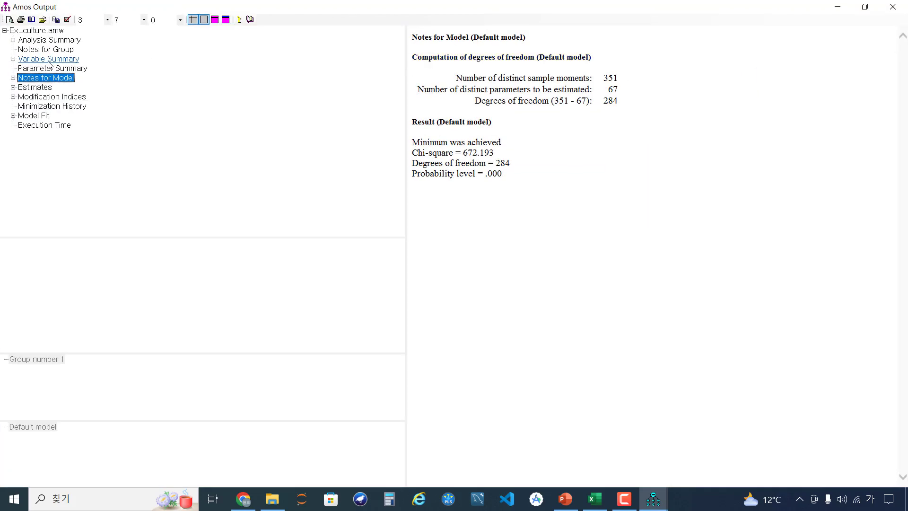
Step: Display the model fit summary, widen the results pane and dismiss the website notification to examine the fit indices
{"action": "left_click", "coordinate": [33, 116]}
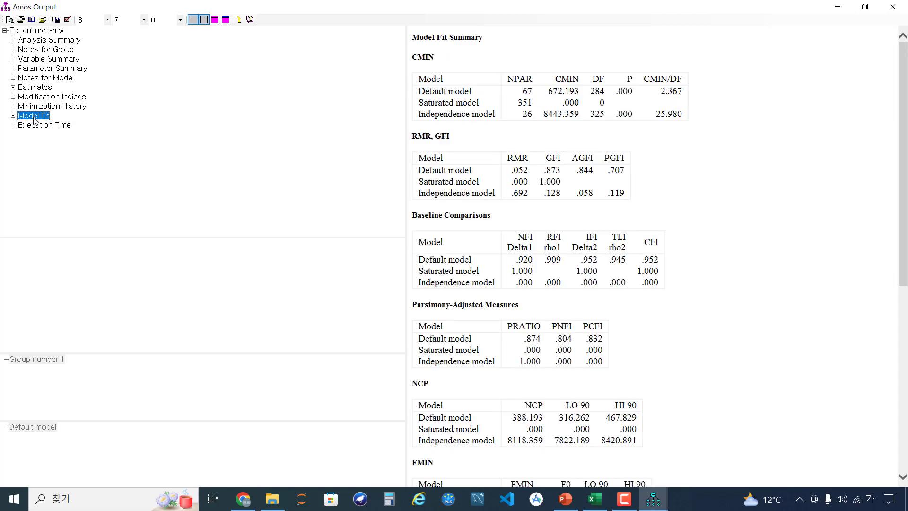
{"action": "left_click", "coordinate": [407, 133]}
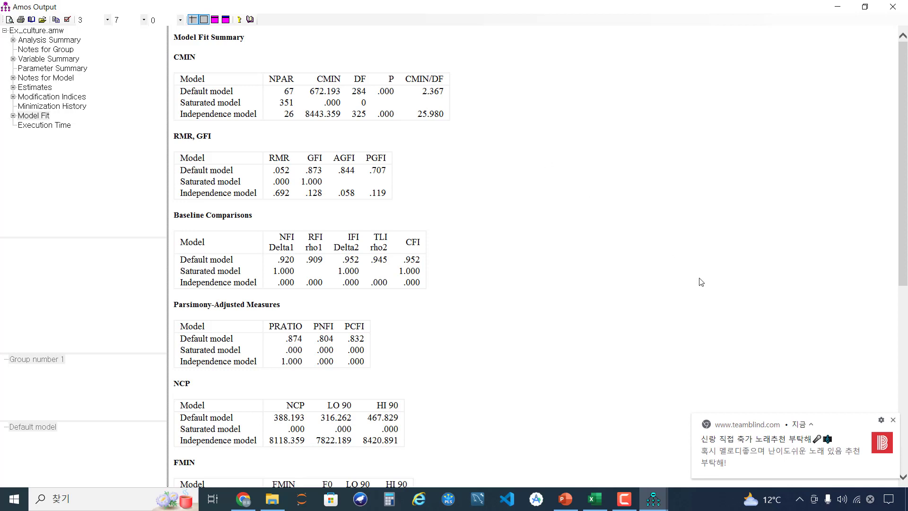
{"action": "left_click", "coordinate": [893, 419]}
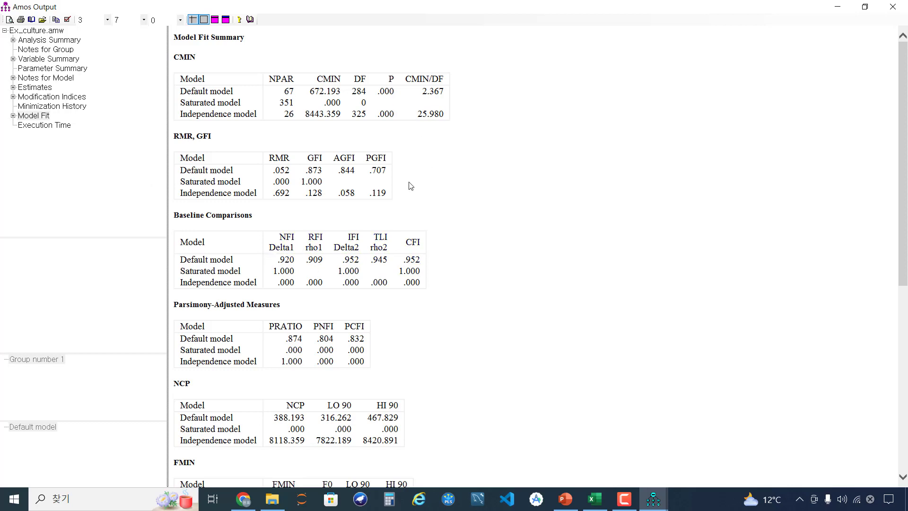
Step: Display the estimates and examine the significance and estimate columns of the unstandardized regression weights
{"action": "left_click", "coordinate": [35, 88]}
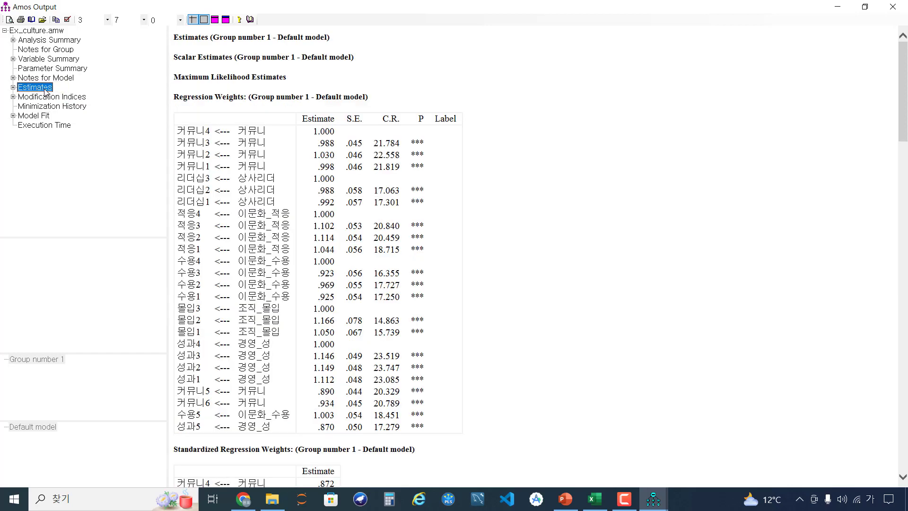
{"action": "scroll", "coordinate": [906, 114], "scroll_direction": "down", "scroll_amount": 3}
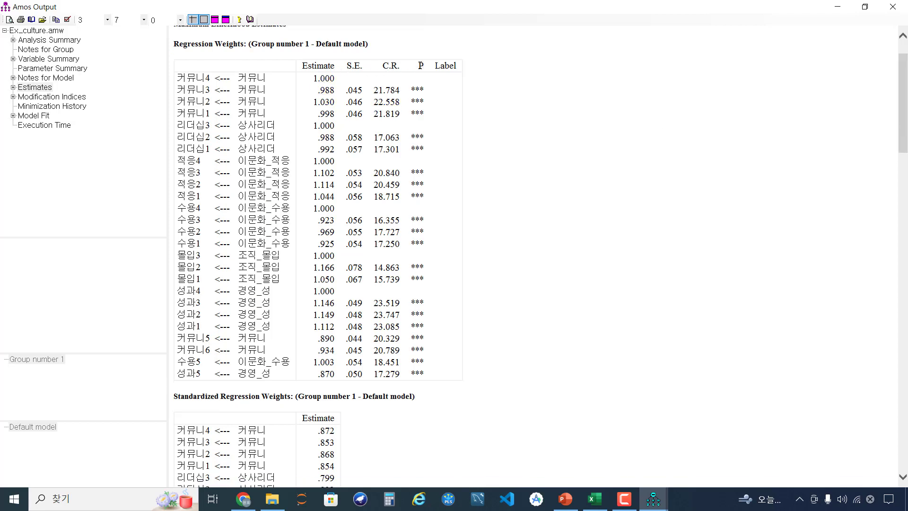
{"action": "double_click", "coordinate": [421, 65]}
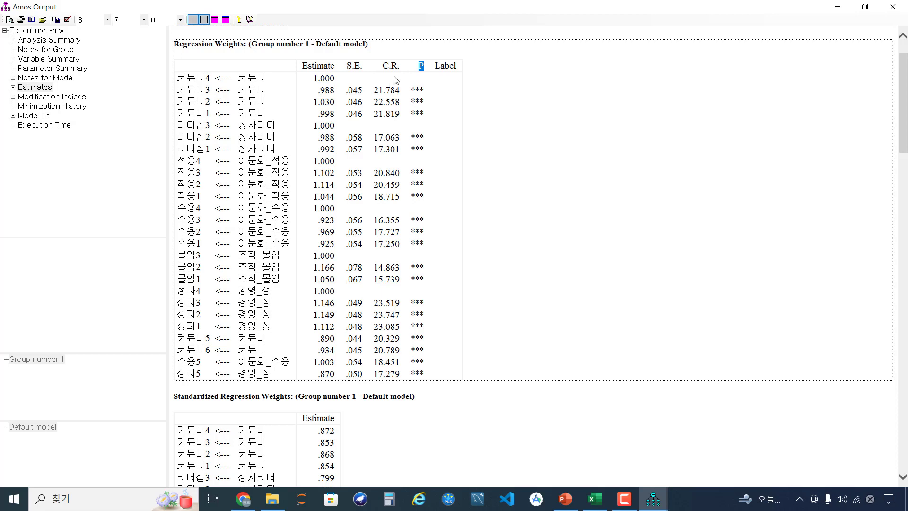
{"action": "left_click_drag", "start_coordinate": [343, 84], "coordinate": [316, 81]}
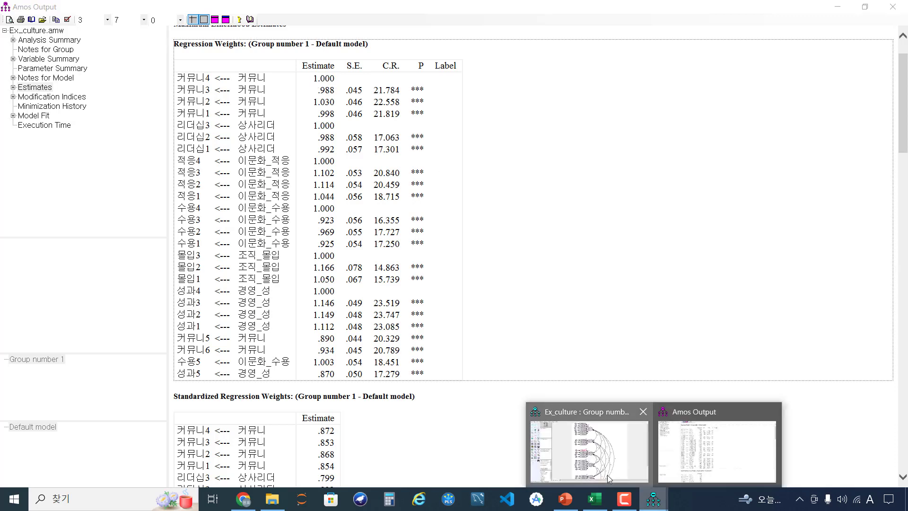
Step: Switch to the path diagram's input view and set the regression weight of the 커뮤니 to 커뮤니4 path to 1
{"action": "left_click", "coordinate": [590, 445]}
{"action": "left_click", "coordinate": [107, 46]}
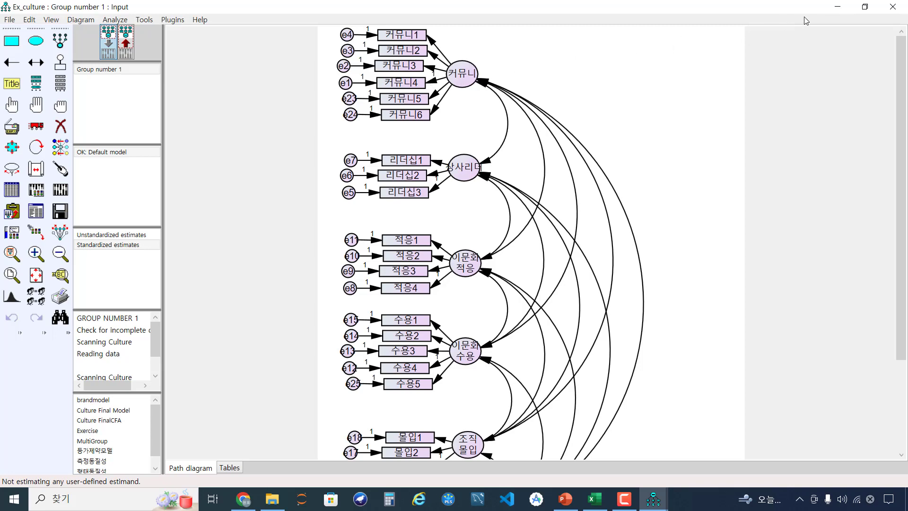
{"action": "double_click", "coordinate": [436, 84]}
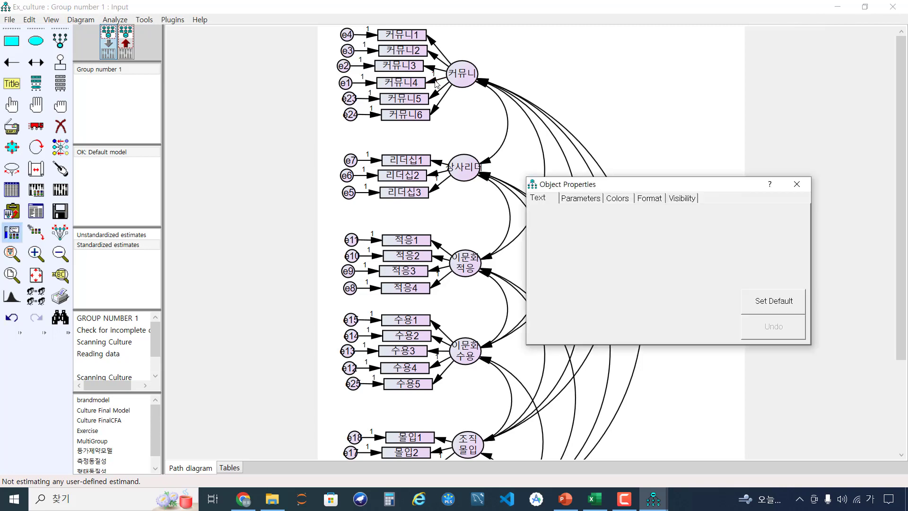
{"action": "left_click", "coordinate": [577, 203]}
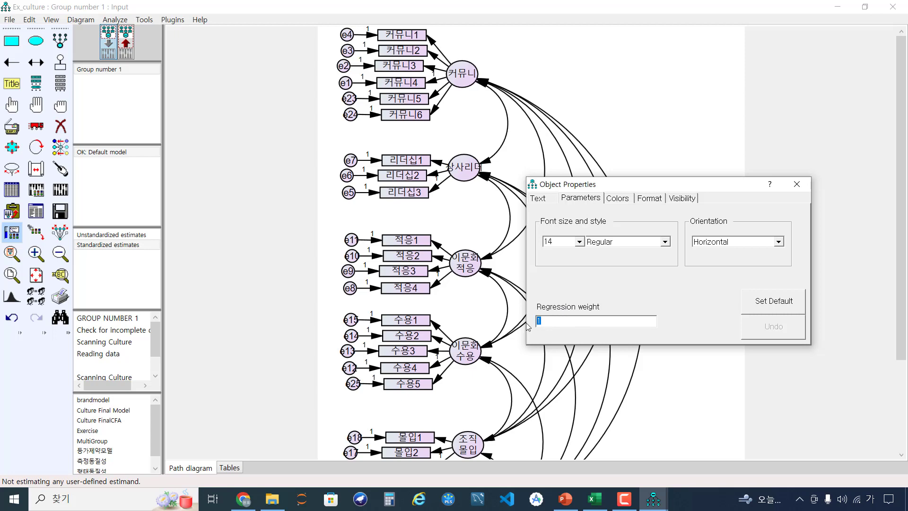
{"action": "type", "text": "1"}
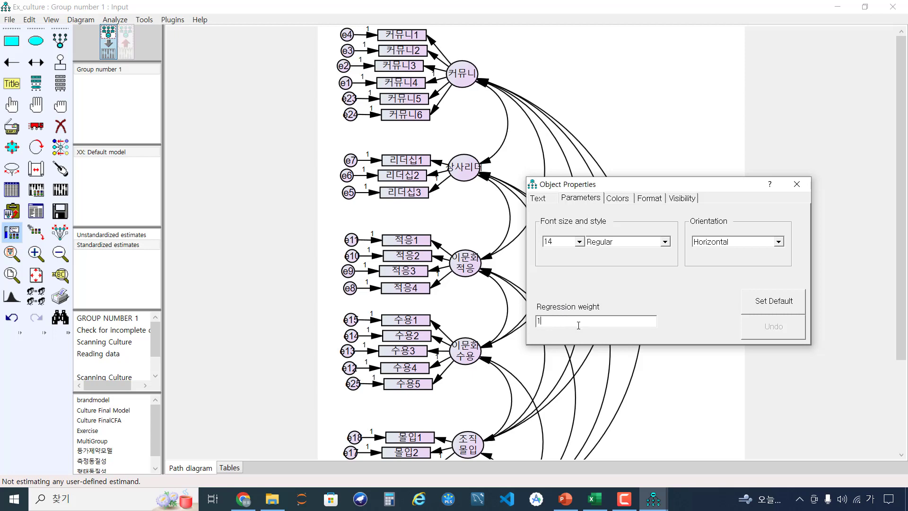
{"action": "left_click", "coordinate": [797, 185]}
Step: Return to the text output and examine the unstandardized regression weights, the standardized regression weights and the covariances
{"action": "mouse_move", "coordinate": [653, 499]}
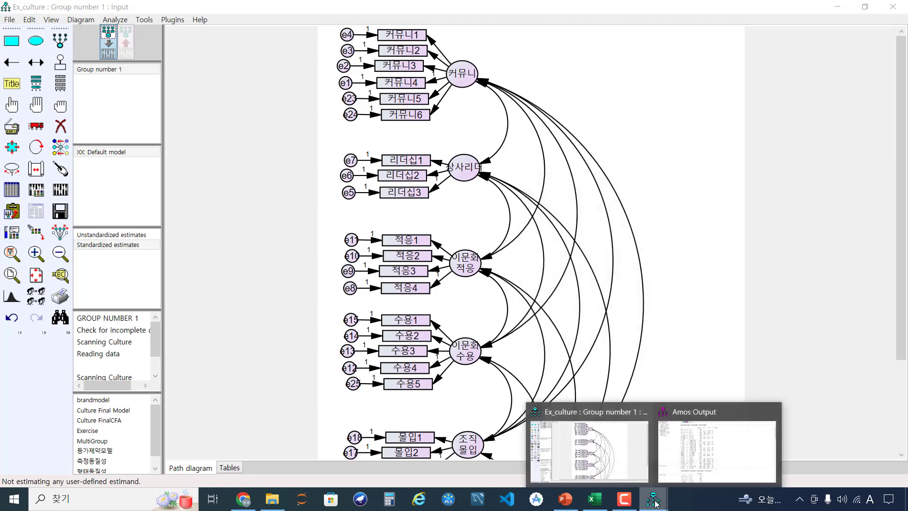
{"action": "left_click", "coordinate": [720, 440]}
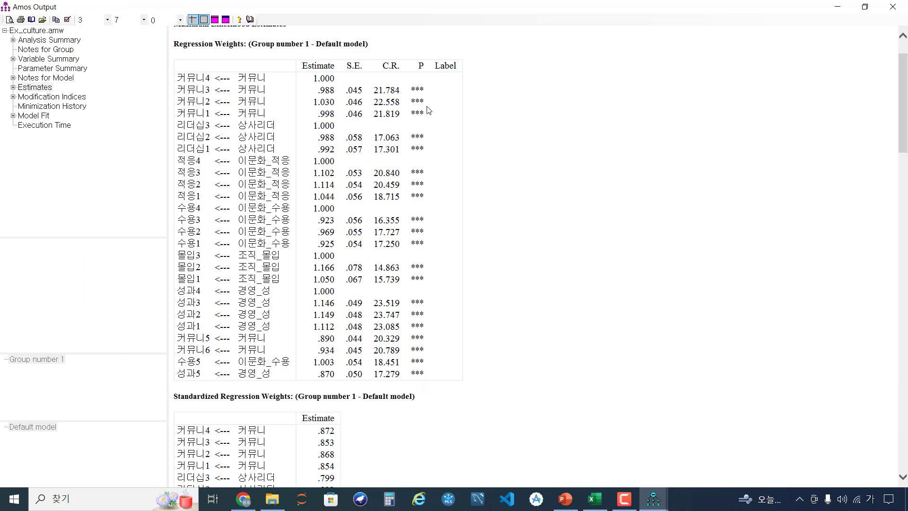
{"action": "double_click", "coordinate": [312, 67]}
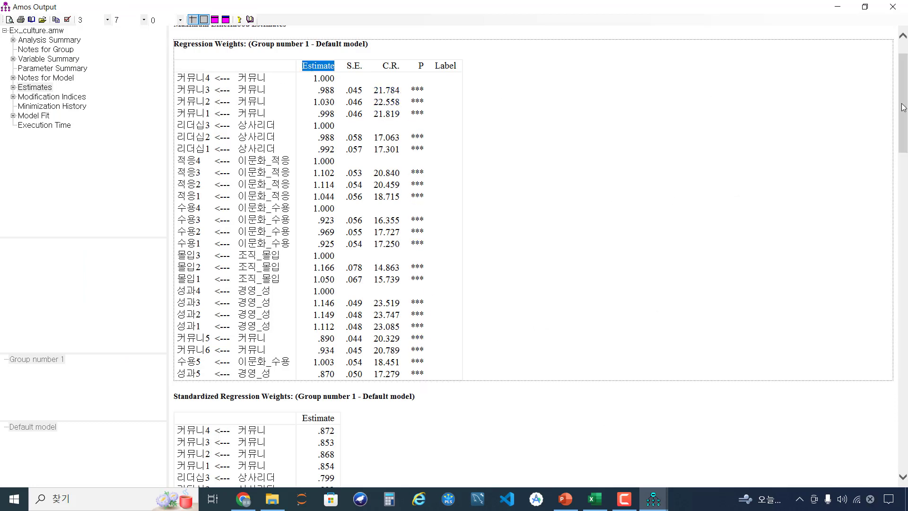
{"action": "scroll", "coordinate": [850, 148], "scroll_direction": "down", "scroll_amount": 5}
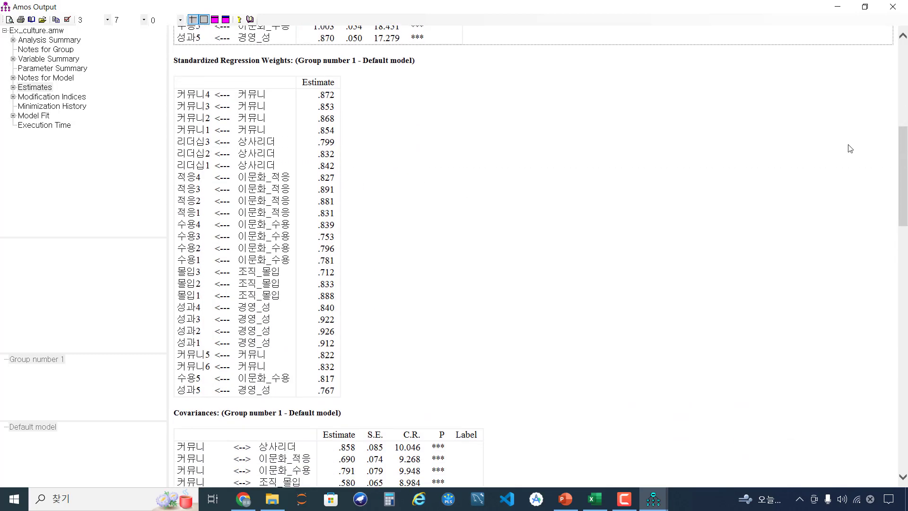
{"action": "double_click", "coordinate": [334, 81]}
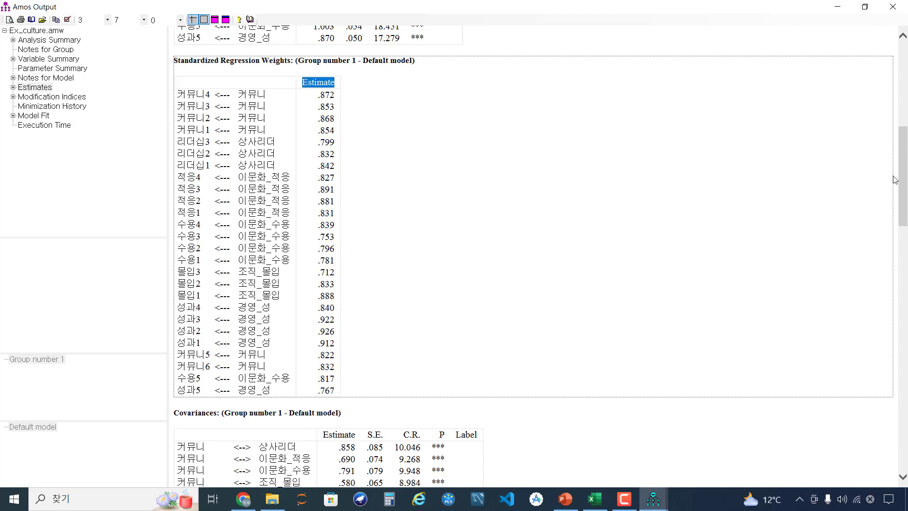
{"action": "left_click_drag", "start_coordinate": [905, 174], "coordinate": [905, 200]}
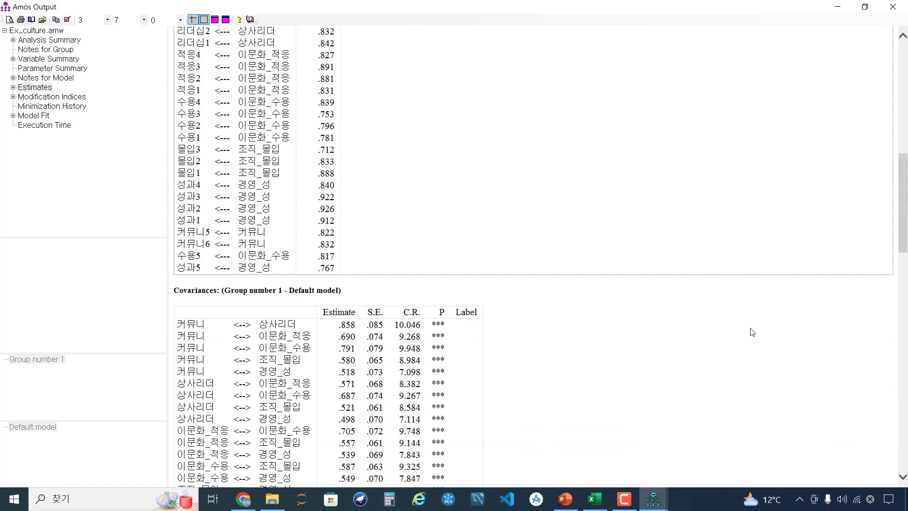
Step: Switch to PowerPoint and examine the model fit slide and the AVE and CR values in the observed-variable validity table
{"action": "left_click", "coordinate": [566, 499]}
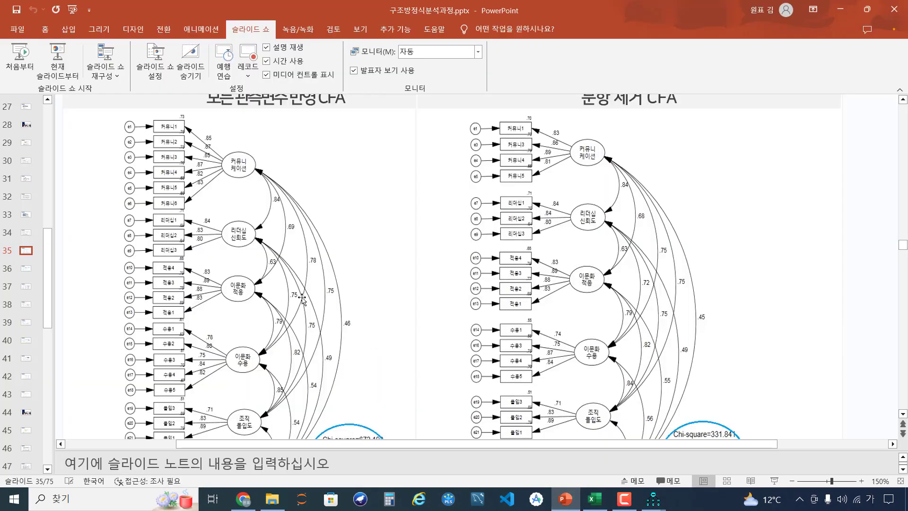
{"action": "scroll", "coordinate": [378, 306], "scroll_direction": "down", "scroll_amount": 5, "text": "ctrl"}
{"action": "scroll", "coordinate": [377, 305], "scroll_direction": "down", "scroll_amount": 3}
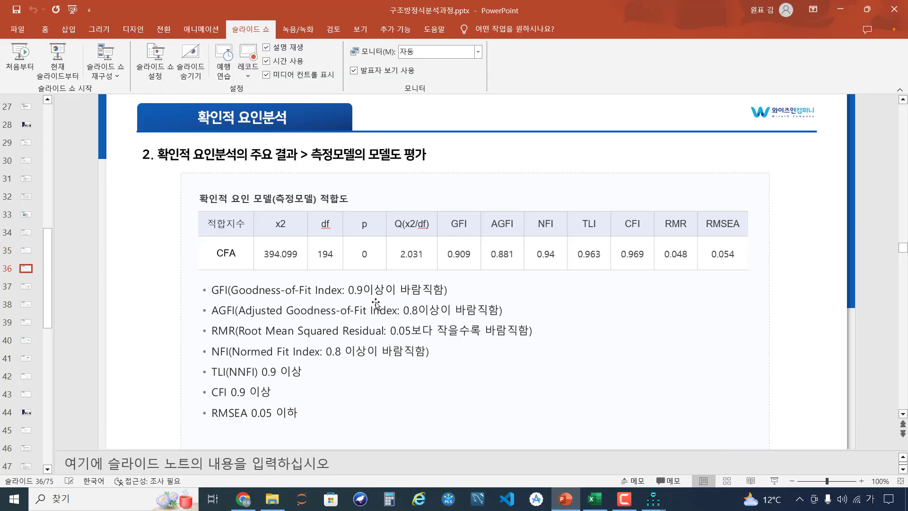
{"action": "scroll", "coordinate": [376, 303], "scroll_direction": "down", "scroll_amount": 5}
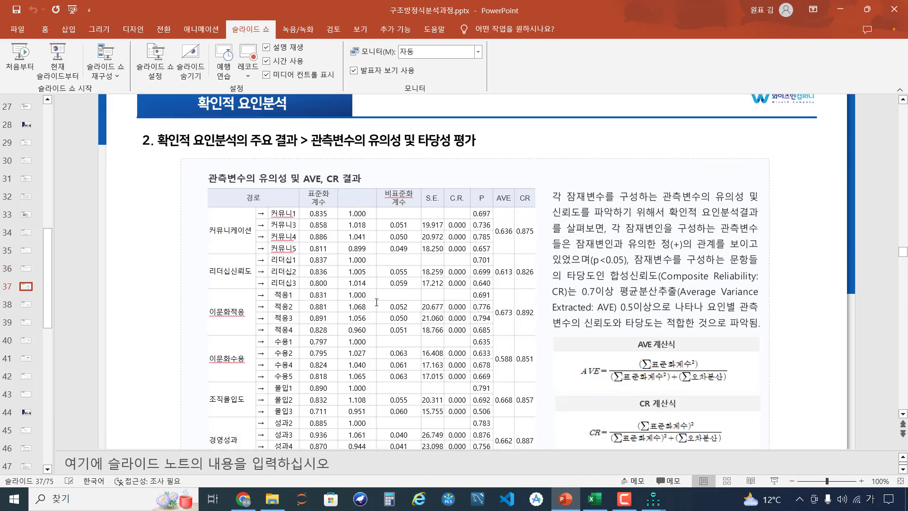
{"action": "scroll", "coordinate": [511, 242], "scroll_direction": "up", "scroll_amount": 3, "text": "ctrl"}
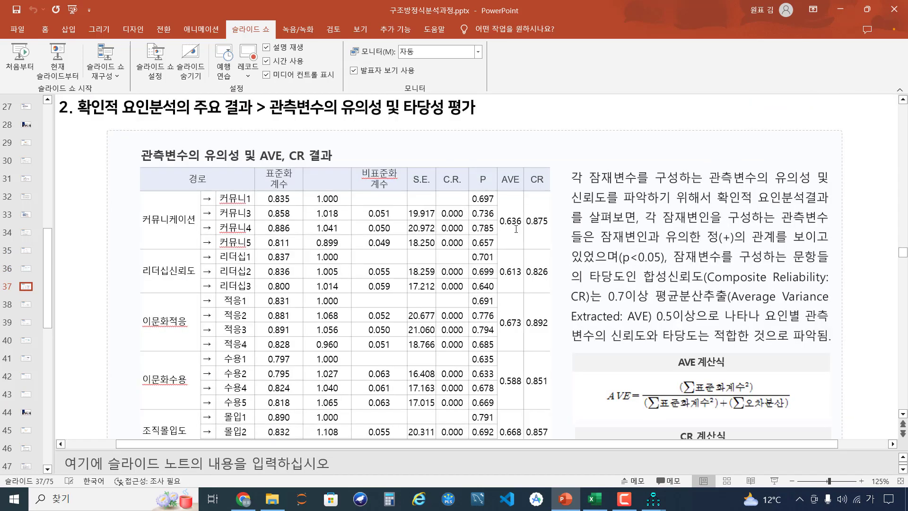
{"action": "left_click_drag", "start_coordinate": [516, 228], "coordinate": [539, 231]}
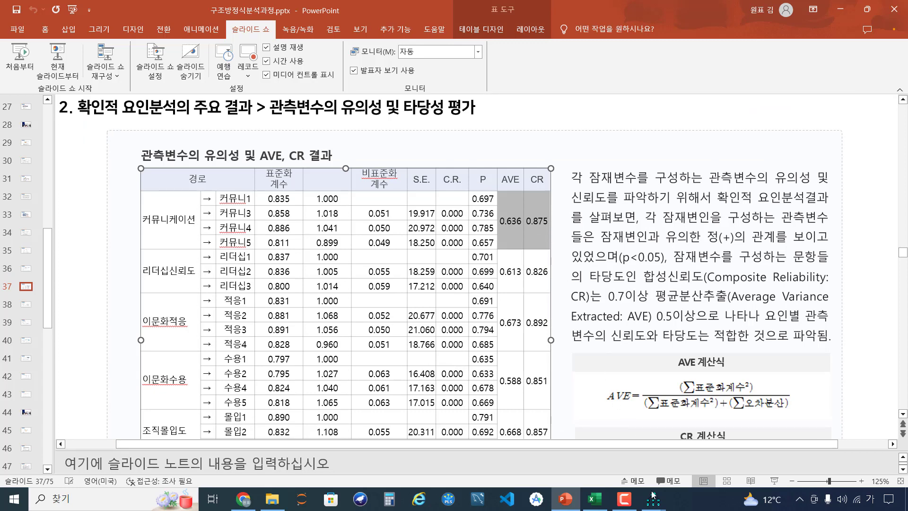
Step: Switch back to the Amos text output and examine the modification indices for the covariances
{"action": "mouse_move", "coordinate": [653, 499]}
{"action": "left_click", "coordinate": [709, 452]}
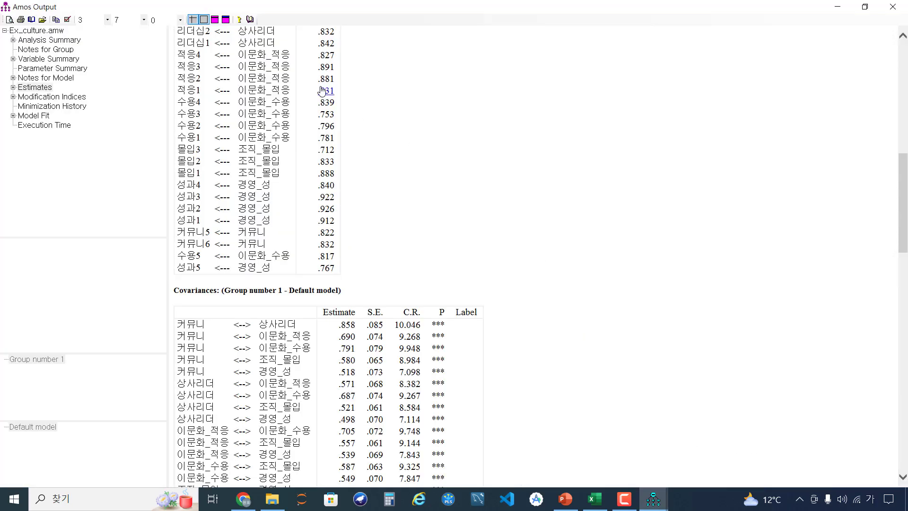
{"action": "left_click", "coordinate": [49, 97]}
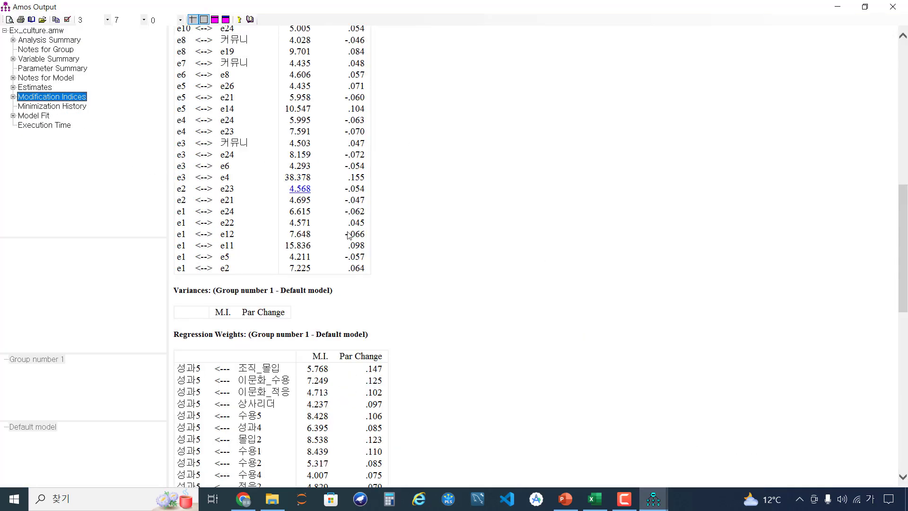
{"action": "scroll", "coordinate": [549, 292], "scroll_direction": "up", "scroll_amount": 10}
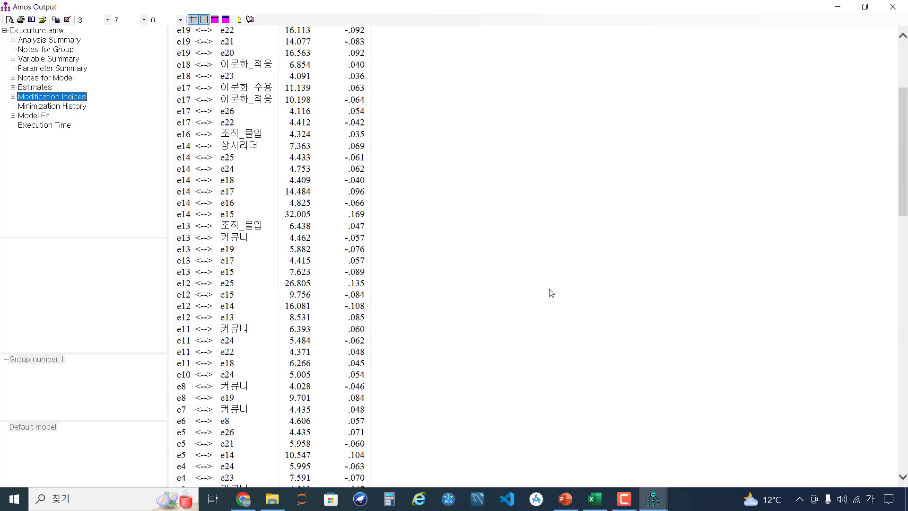
{"action": "scroll", "coordinate": [204, 68], "scroll_direction": "down", "scroll_amount": 1}
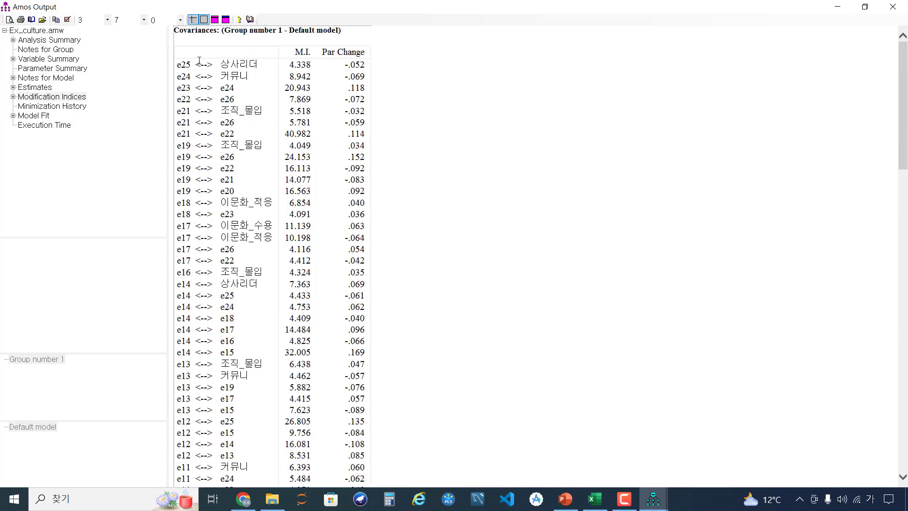
{"action": "double_click", "coordinate": [196, 30]}
{"action": "scroll", "coordinate": [204, 76], "scroll_direction": "up", "scroll_amount": 1}
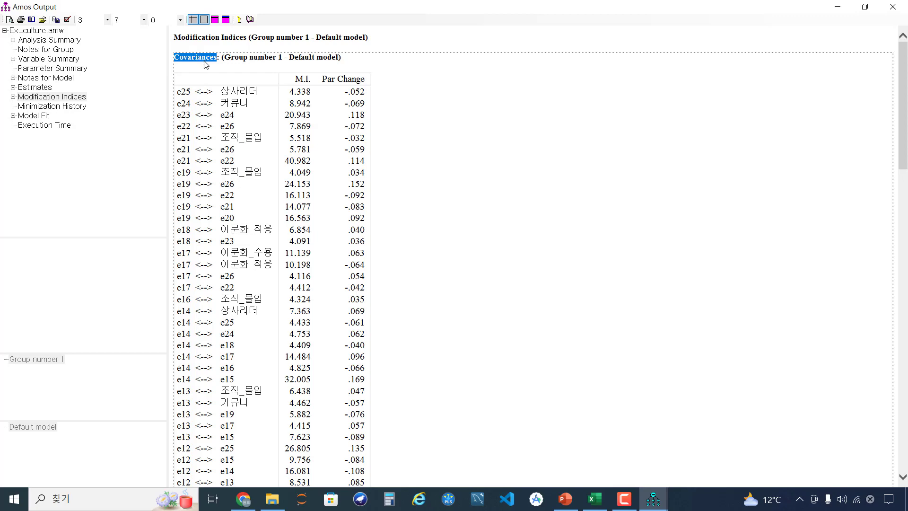
Step: Examine the modification indices for the regression weights and compare them with the covariance entries above
{"action": "scroll", "coordinate": [403, 342], "scroll_direction": "down", "scroll_amount": 12}
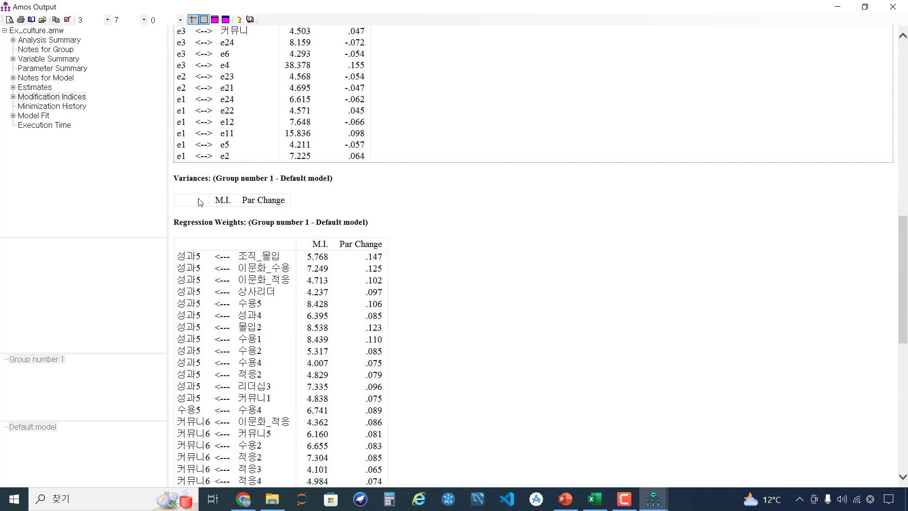
{"action": "double_click", "coordinate": [198, 223]}
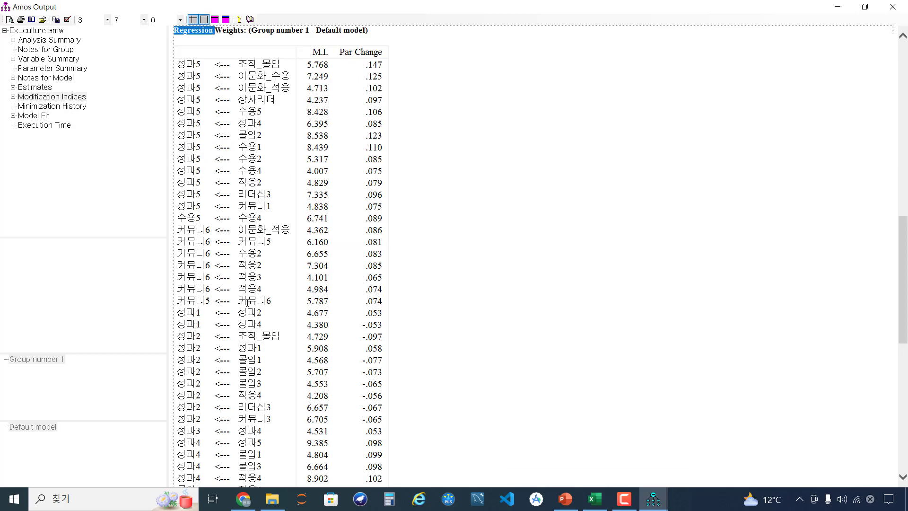
{"action": "scroll", "coordinate": [248, 303], "scroll_direction": "up", "scroll_amount": 10}
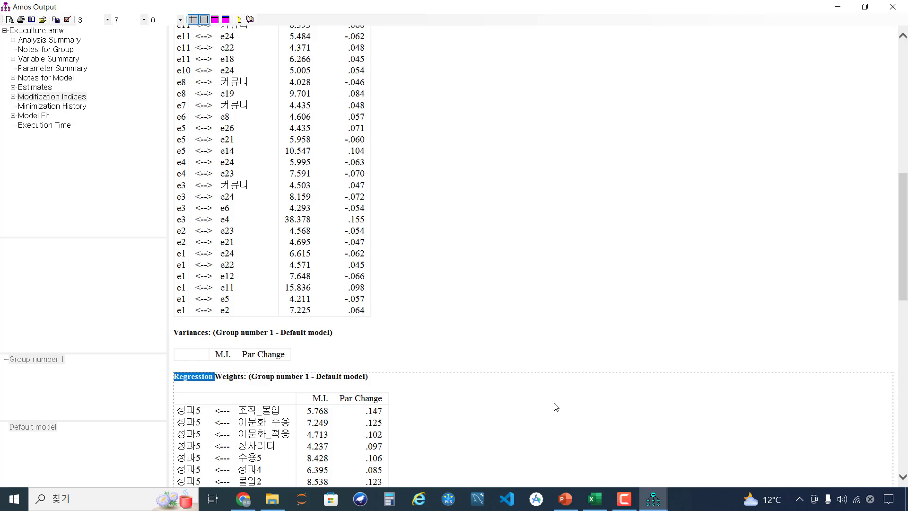
{"action": "scroll", "coordinate": [470, 388], "scroll_direction": "down", "scroll_amount": 2}
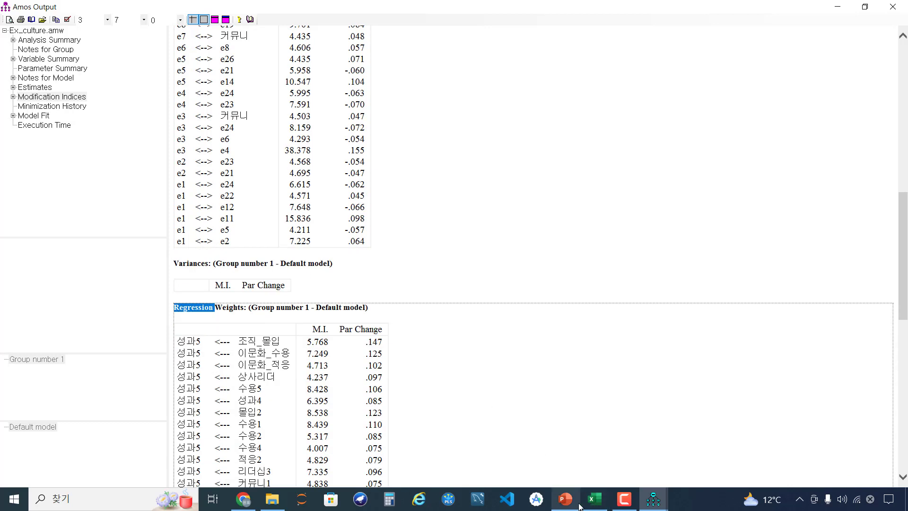
Step: Check the model's paths in the path diagram against the modification indices for the regression weights in the text output
{"action": "mouse_move", "coordinate": [653, 501]}
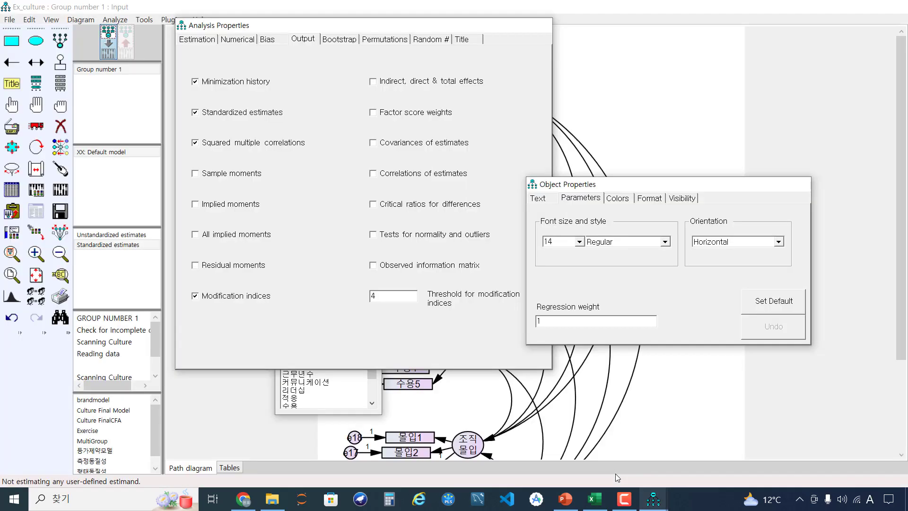
{"action": "left_click", "coordinate": [615, 473]}
{"action": "scroll", "coordinate": [399, 283], "scroll_direction": "down", "scroll_amount": 4}
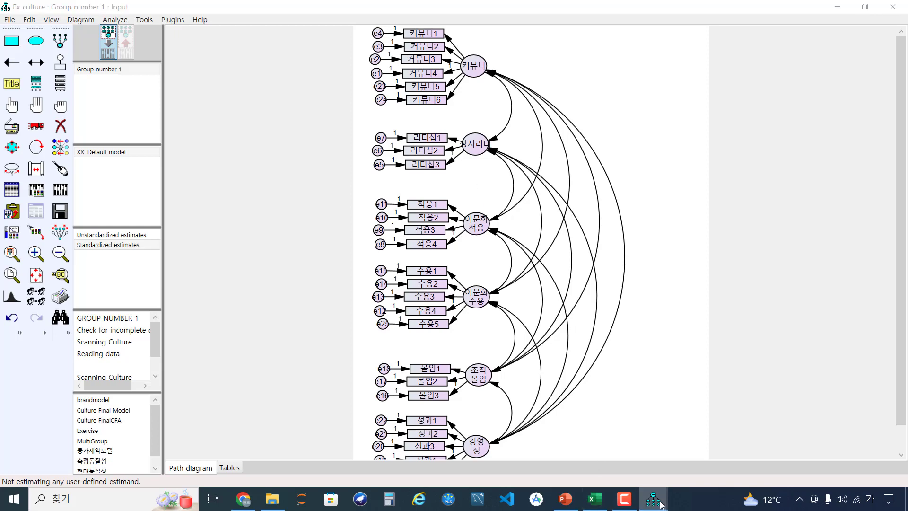
{"action": "mouse_move", "coordinate": [654, 504]}
{"action": "left_click", "coordinate": [708, 468]}
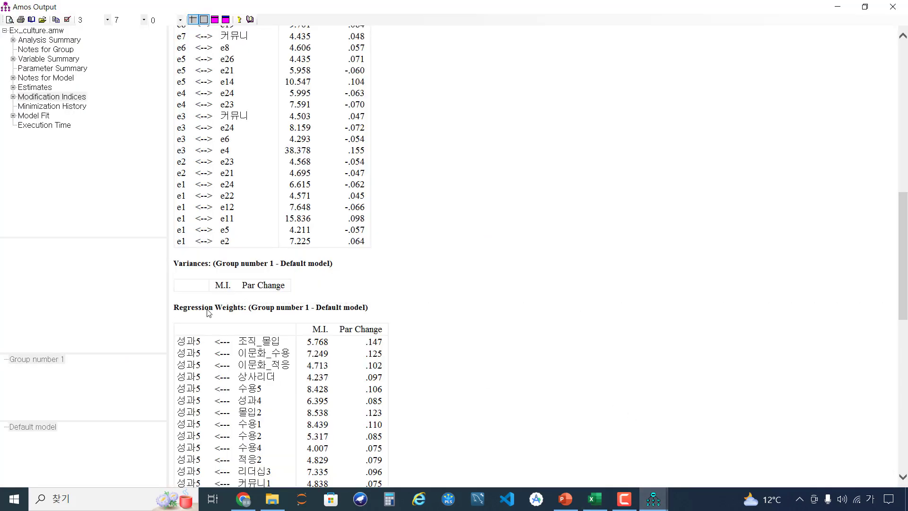
{"action": "scroll", "coordinate": [215, 238], "scroll_direction": "down", "scroll_amount": 5}
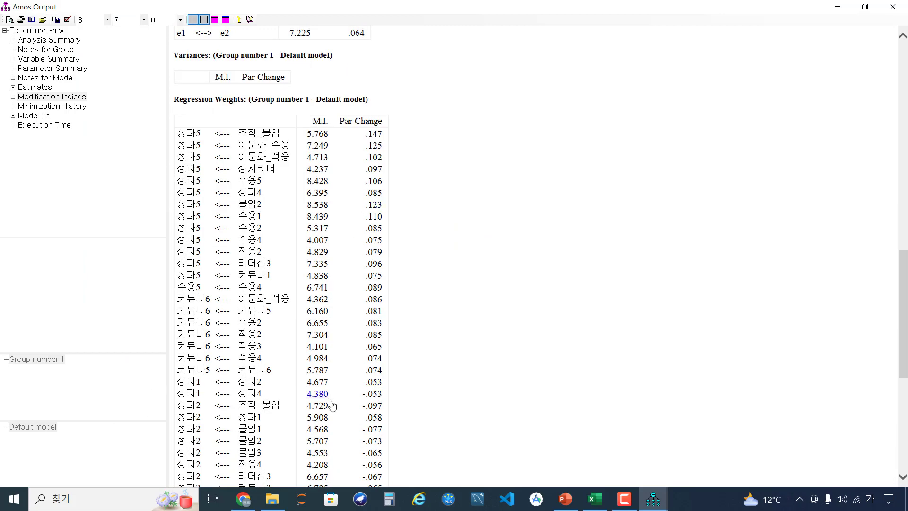
Step: Return to the path diagram, try a covariance between the error terms e8 and e7, and erase it again
{"action": "scroll", "coordinate": [333, 405], "scroll_direction": "up", "scroll_amount": 8}
{"action": "scroll", "coordinate": [333, 405], "scroll_direction": "up", "scroll_amount": 2}
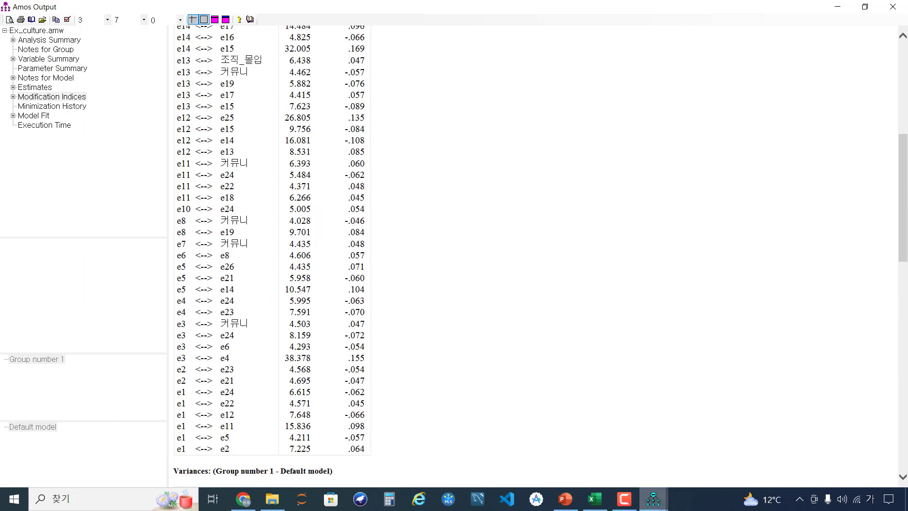
{"action": "left_click", "coordinate": [617, 452]}
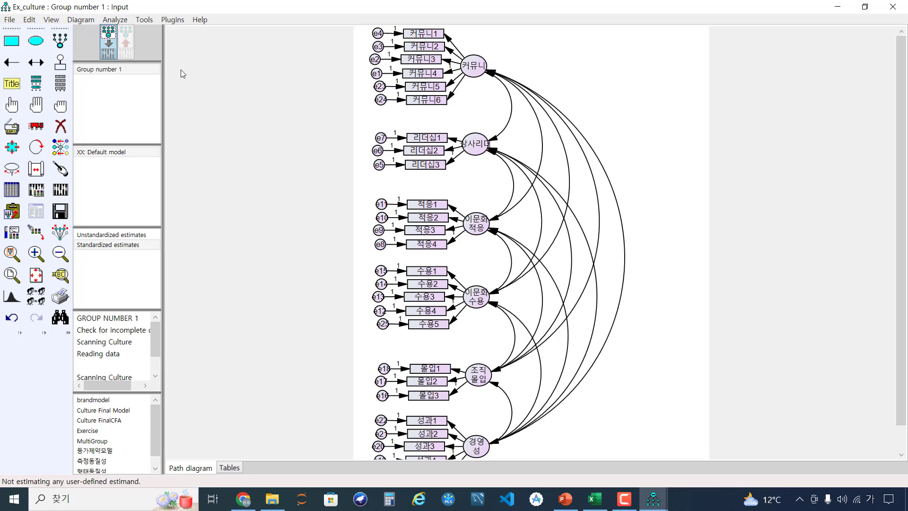
{"action": "left_click", "coordinate": [36, 62]}
{"action": "mouse_move", "coordinate": [381, 245]}
{"action": "left_mouse_down"}
{"action": "mouse_move", "coordinate": [355, 183]}
{"action": "mouse_move", "coordinate": [380, 137]}
{"action": "left_mouse_up"}
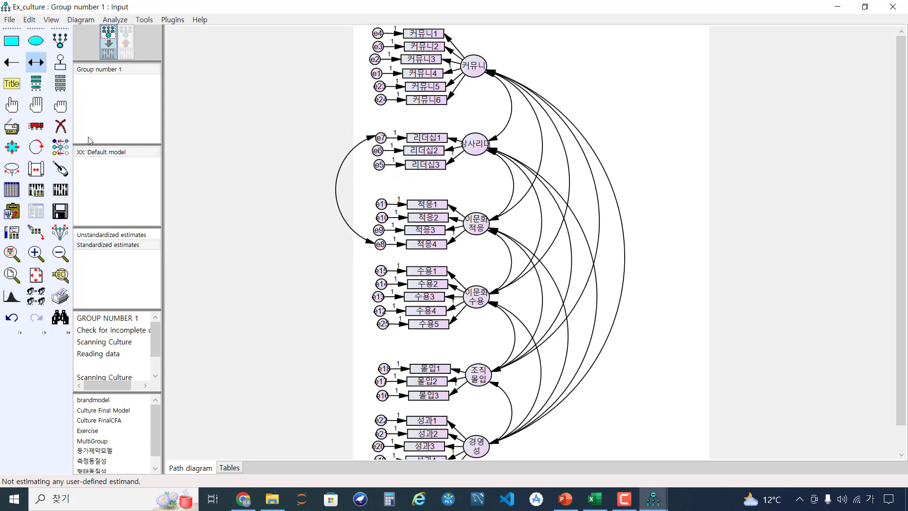
{"action": "left_click", "coordinate": [60, 126]}
{"action": "left_click", "coordinate": [372, 138]}
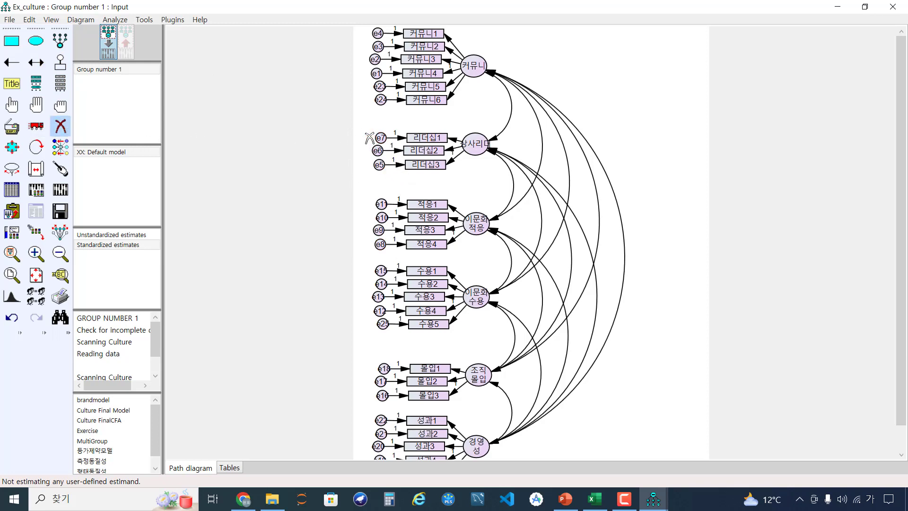
Step: Try a single-headed path from 커뮤니6 to 리더십1 and erase it again
{"action": "left_click", "coordinate": [11, 62]}
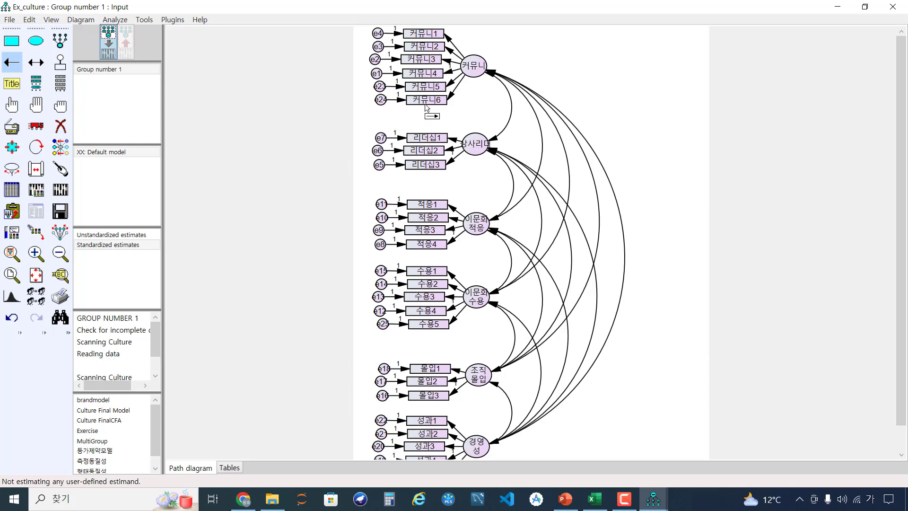
{"action": "mouse_move", "coordinate": [428, 103]}
{"action": "left_mouse_down"}
{"action": "mouse_move", "coordinate": [478, 143]}
{"action": "mouse_move", "coordinate": [482, 160]}
{"action": "mouse_move", "coordinate": [431, 107]}
{"action": "mouse_move", "coordinate": [428, 141]}
{"action": "left_mouse_up"}
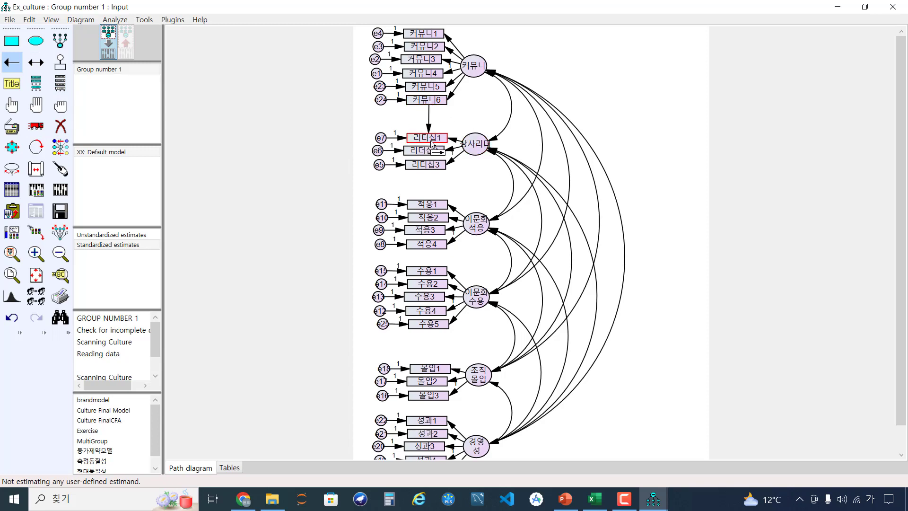
{"action": "left_click", "coordinate": [60, 126]}
{"action": "left_click", "coordinate": [431, 128]}
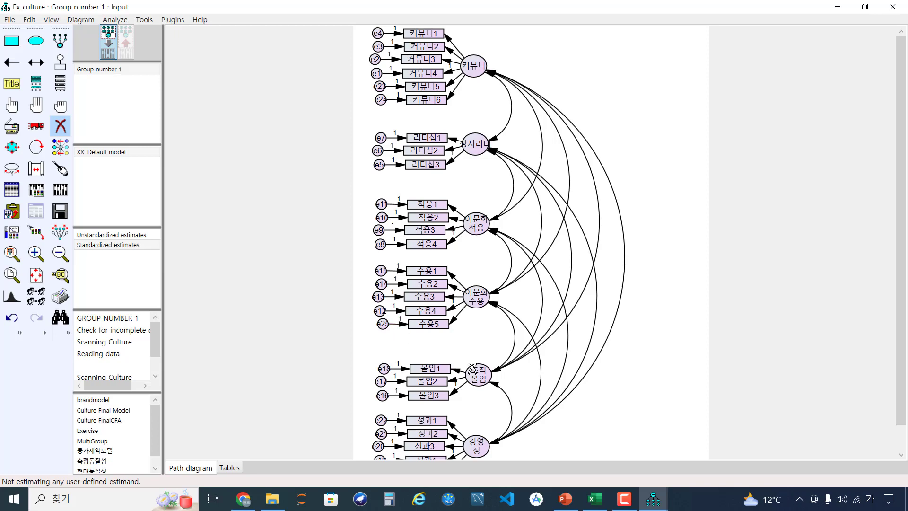
Step: Switch to the text output and examine the covariance modification indices, highlighting the M.I. heading and the e23 <--> e24 pair
{"action": "mouse_move", "coordinate": [655, 501]}
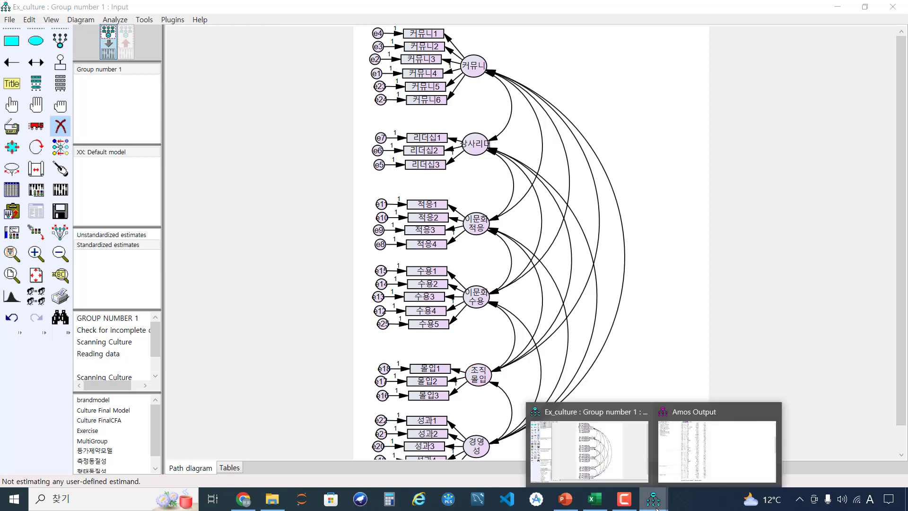
{"action": "left_click", "coordinate": [687, 463]}
{"action": "left_click_drag", "start_coordinate": [906, 222], "coordinate": [906, 131]}
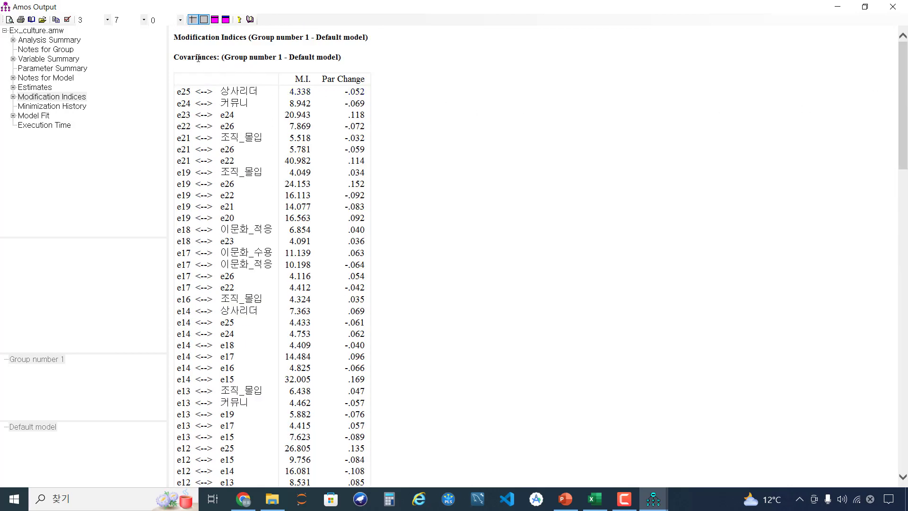
{"action": "left_click_drag", "start_coordinate": [296, 79], "coordinate": [312, 81]}
{"action": "scroll", "coordinate": [311, 80], "scroll_direction": "down", "scroll_amount": 1}
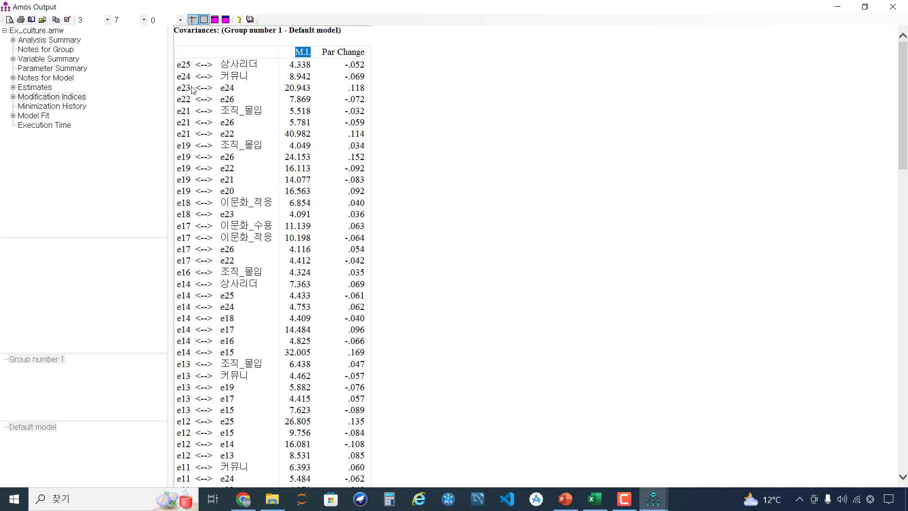
{"action": "left_click_drag", "start_coordinate": [179, 89], "coordinate": [235, 93]}
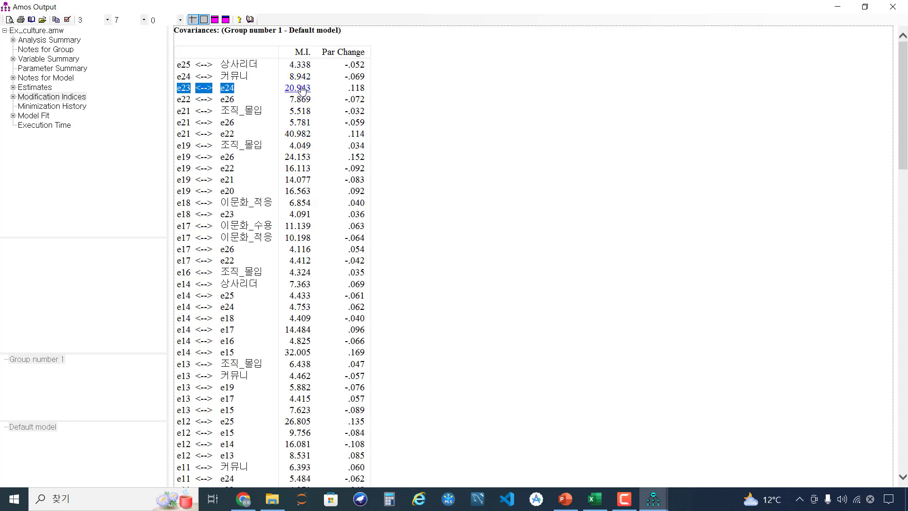
Step: Look through the remaining covariance modification indices for large M.I. values and highlight the e21 <--> e22 pair
{"action": "scroll", "coordinate": [289, 137], "scroll_direction": "down", "scroll_amount": 10}
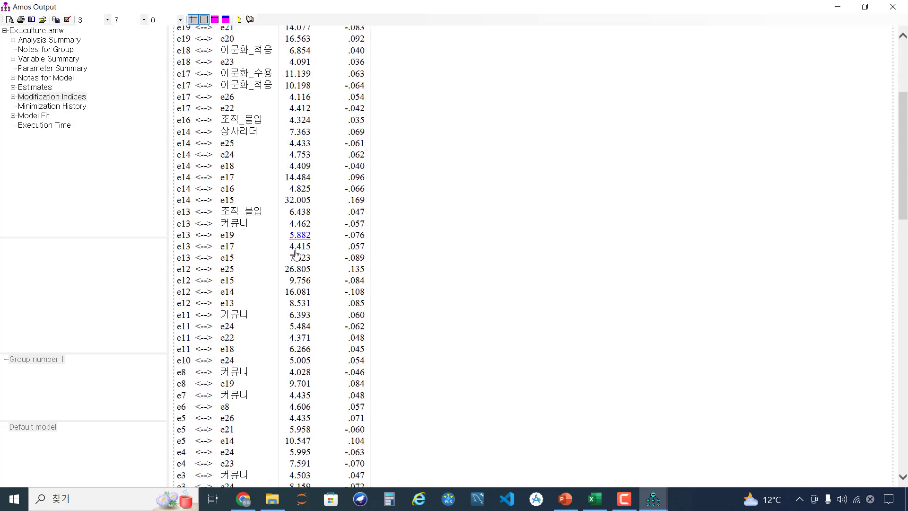
{"action": "scroll", "coordinate": [299, 281], "scroll_direction": "down", "scroll_amount": 2}
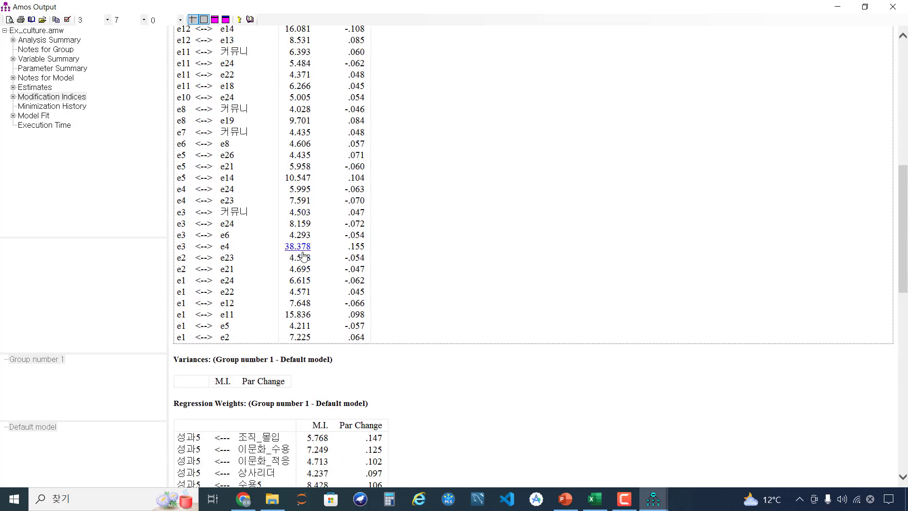
{"action": "scroll", "coordinate": [304, 253], "scroll_direction": "up", "scroll_amount": 10}
{"action": "scroll", "coordinate": [302, 248], "scroll_direction": "up", "scroll_amount": 3}
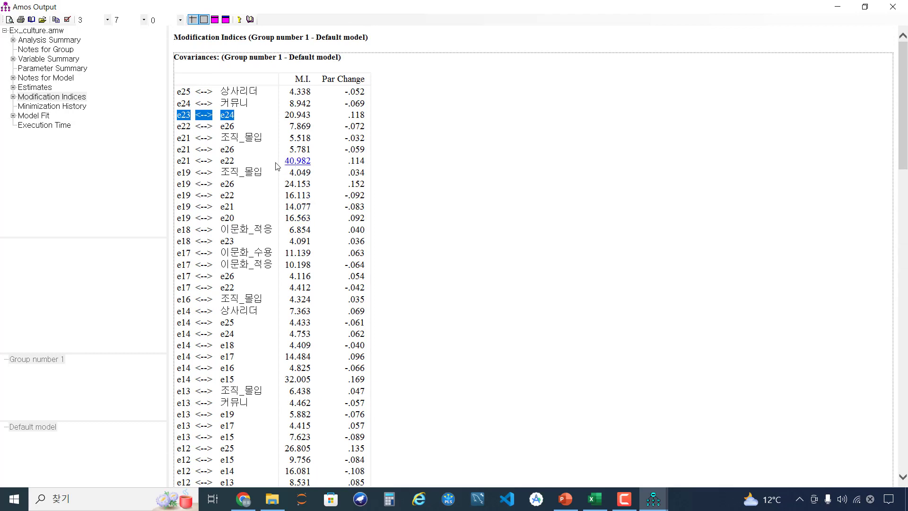
{"action": "left_click_drag", "start_coordinate": [180, 160], "coordinate": [233, 163]}
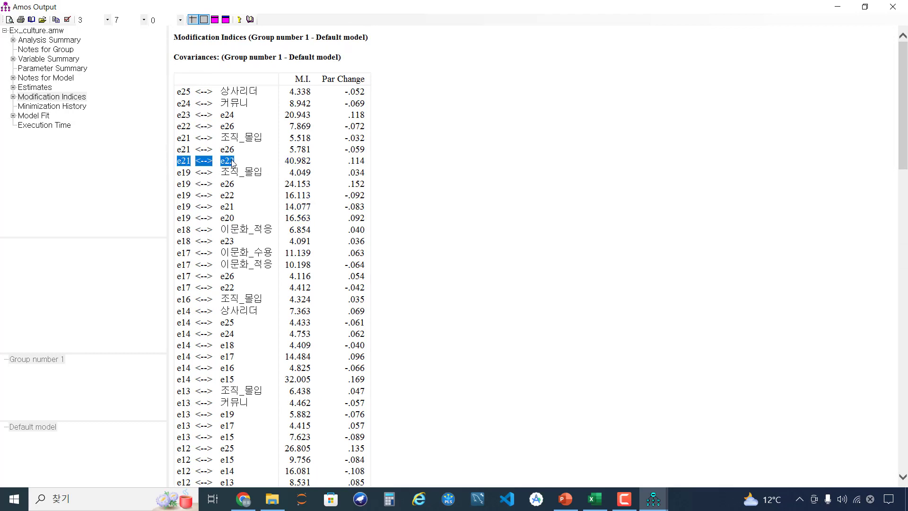
{"action": "scroll", "coordinate": [232, 162], "scroll_direction": "down", "scroll_amount": 1}
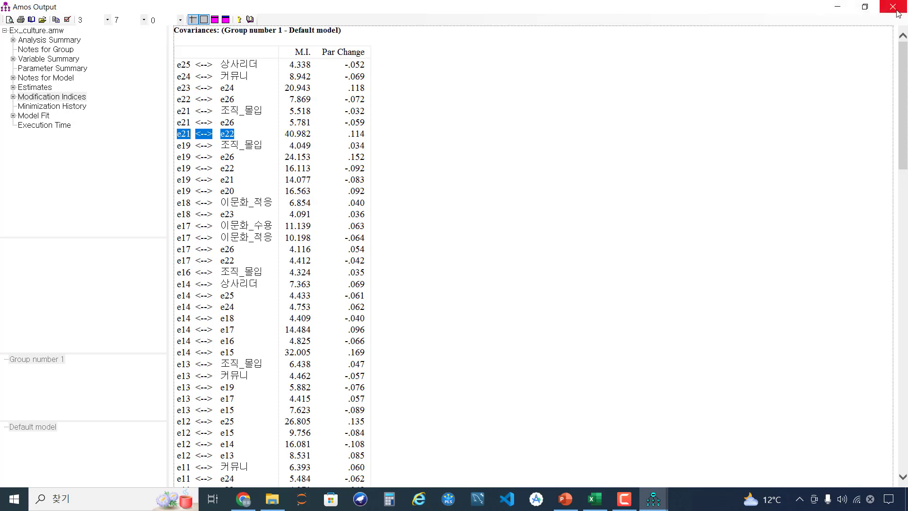
Step: Return to the path diagram and try a covariance between the 경영성 error terms e20 and e21
{"action": "left_click", "coordinate": [838, 10]}
{"action": "scroll", "coordinate": [375, 165], "scroll_direction": "up", "scroll_amount": 4}
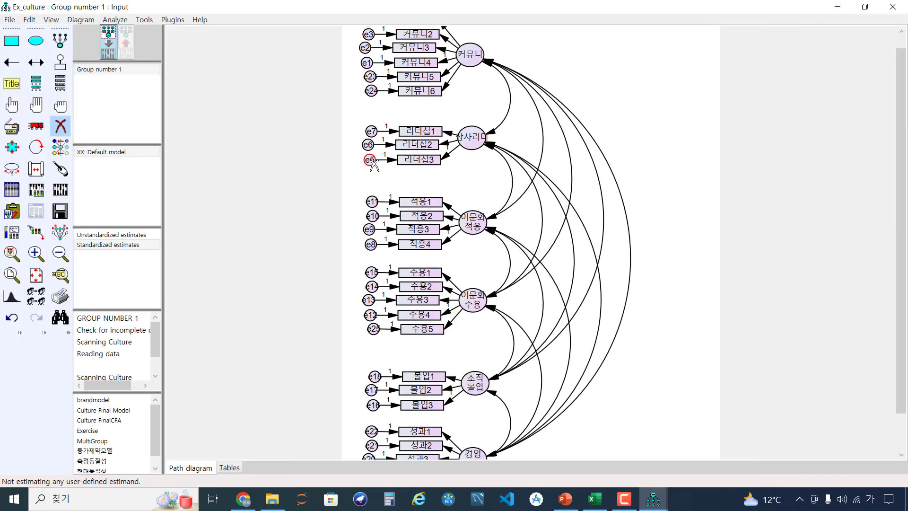
{"action": "scroll", "coordinate": [375, 165], "scroll_direction": "up", "scroll_amount": 1}
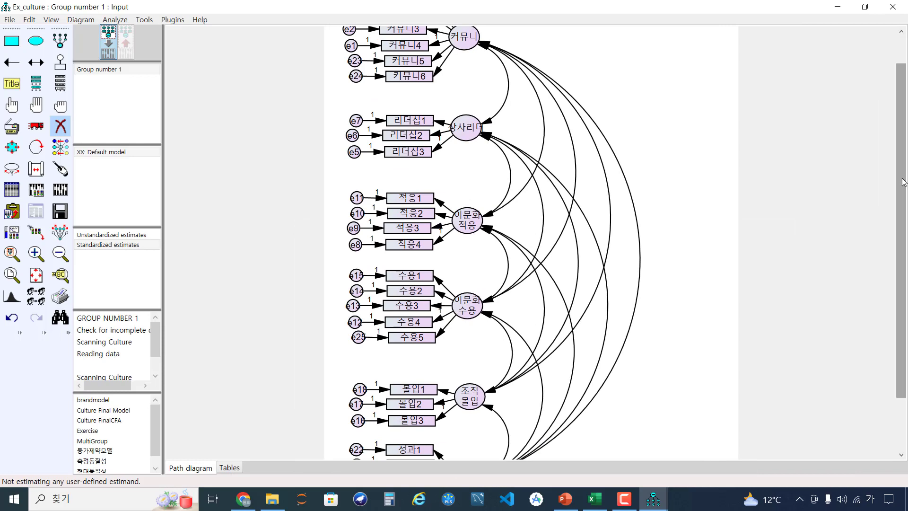
{"action": "left_click_drag", "start_coordinate": [905, 191], "coordinate": [904, 240]}
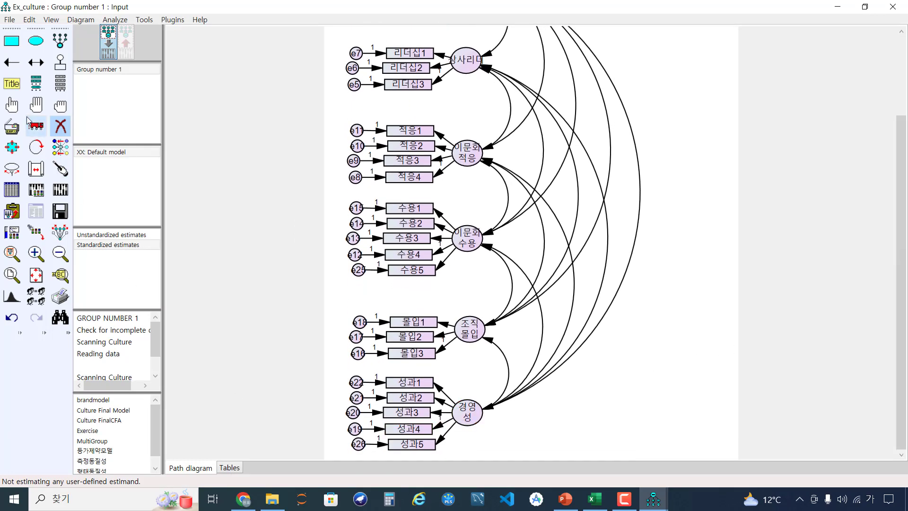
{"action": "left_click", "coordinate": [36, 62]}
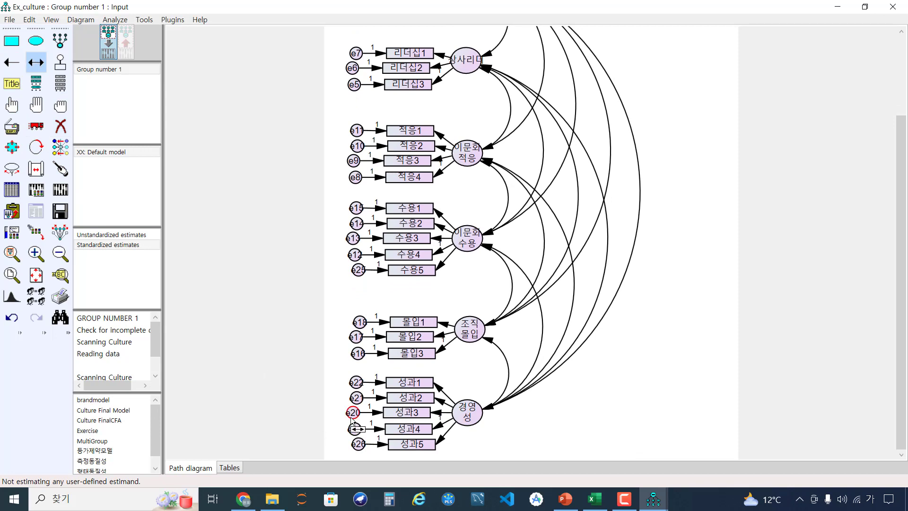
{"action": "mouse_move", "coordinate": [350, 418]}
{"action": "left_mouse_down"}
{"action": "mouse_move", "coordinate": [343, 408]}
{"action": "mouse_move", "coordinate": [357, 397]}
{"action": "left_mouse_up"}
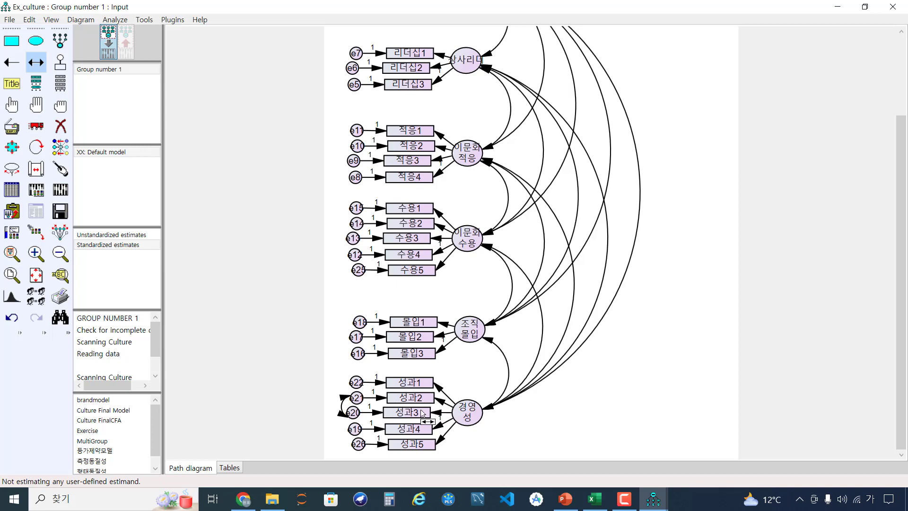
Step: Erase the indicator 성과3 and its error term e20 from the 경영성 factor and recalculate the estimates
{"action": "left_click", "coordinate": [61, 126]}
{"action": "left_click", "coordinate": [396, 413]}
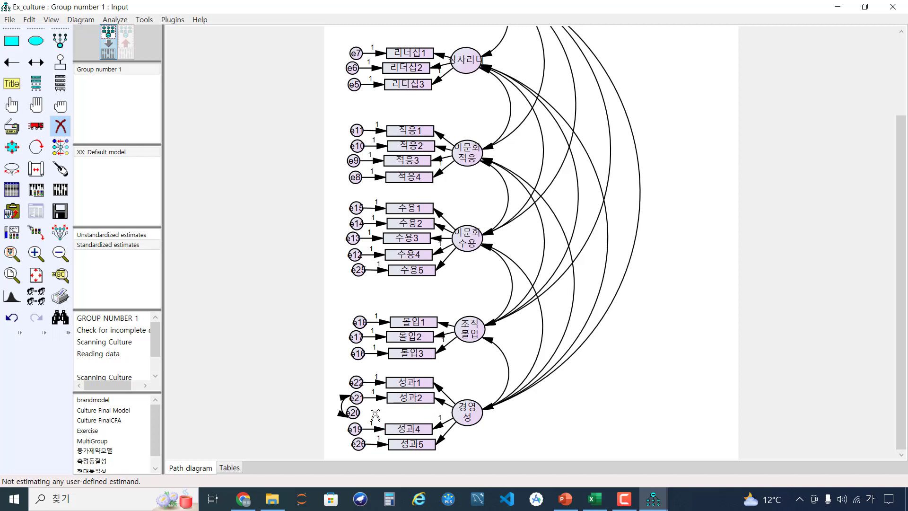
{"action": "left_click", "coordinate": [353, 413]}
{"action": "left_click", "coordinate": [66, 193]}
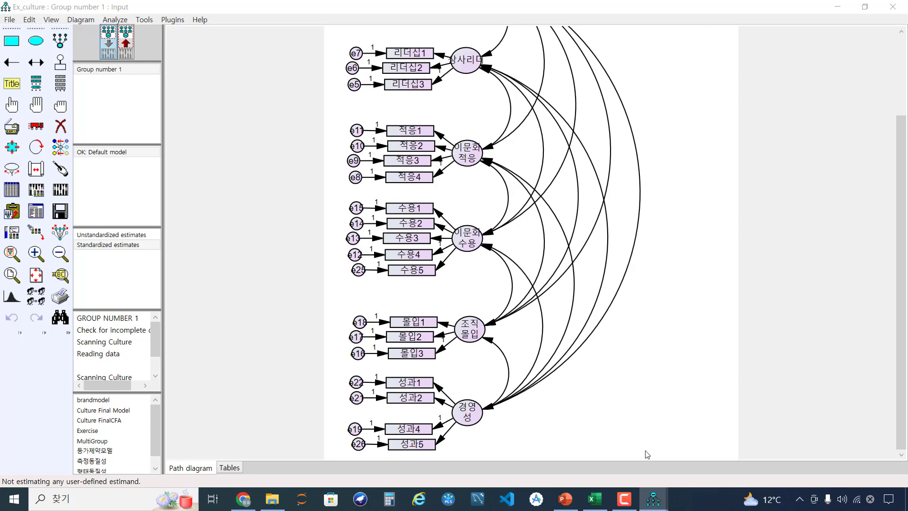
Step: Open the text output of the recalculated model and examine its model fit summary
{"action": "mouse_move", "coordinate": [653, 499]}
{"action": "left_click", "coordinate": [705, 450]}
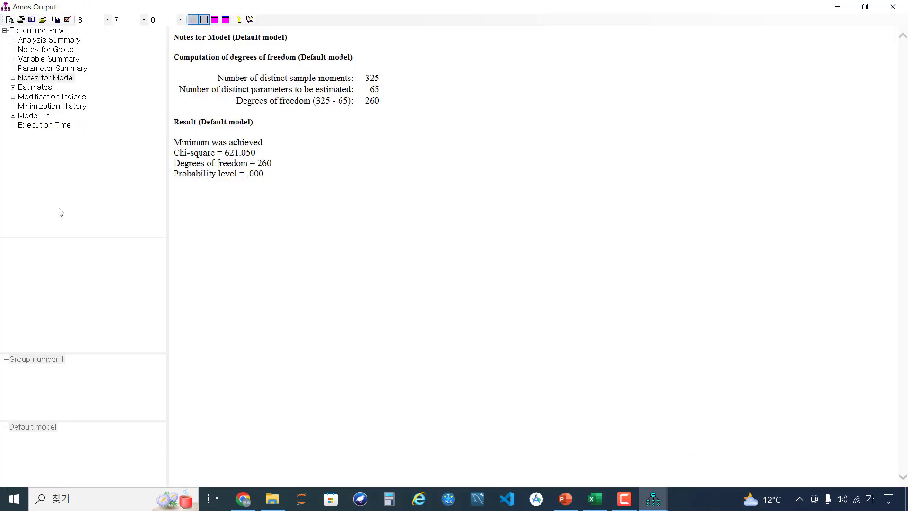
{"action": "left_click", "coordinate": [32, 116]}
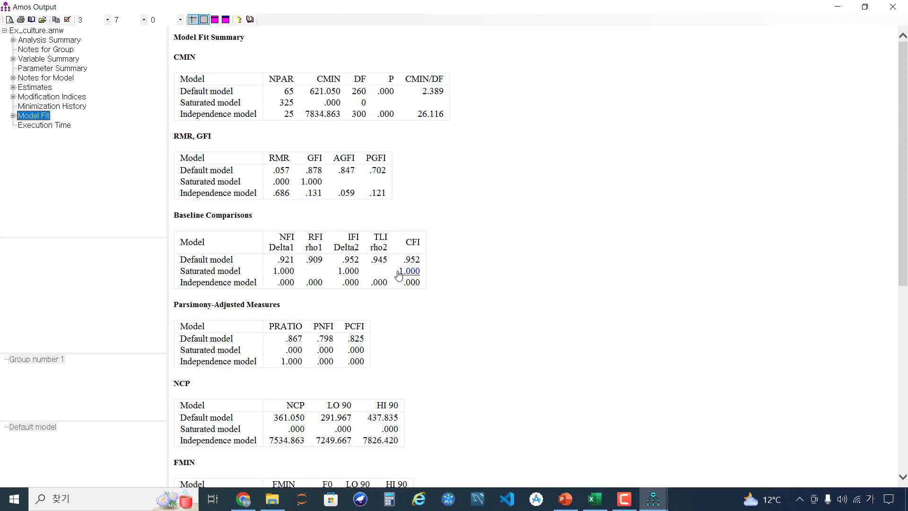
Step: Examine the updated covariance modification indices, highlight the e19 <--> e26 pair, and close the text output
{"action": "left_click", "coordinate": [62, 97]}
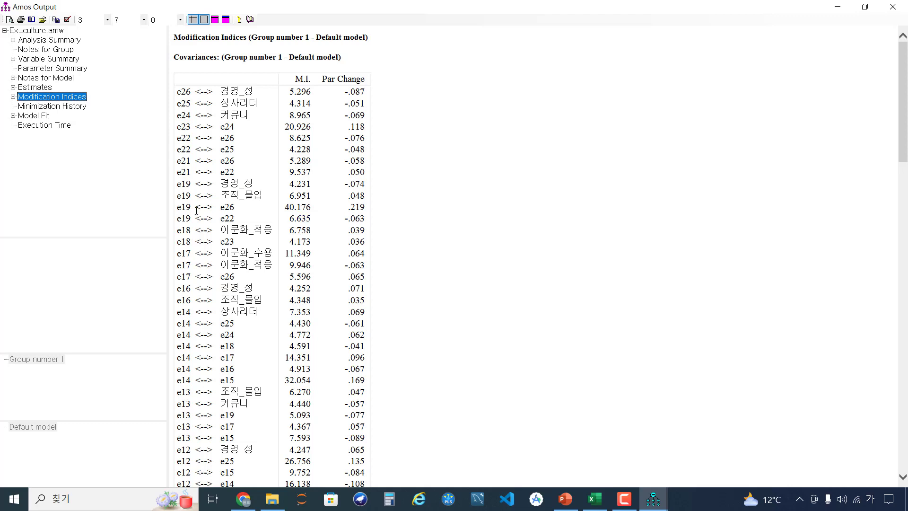
{"action": "left_click_drag", "start_coordinate": [184, 207], "coordinate": [229, 207]}
{"action": "scroll", "coordinate": [230, 207], "scroll_direction": "down", "scroll_amount": 1}
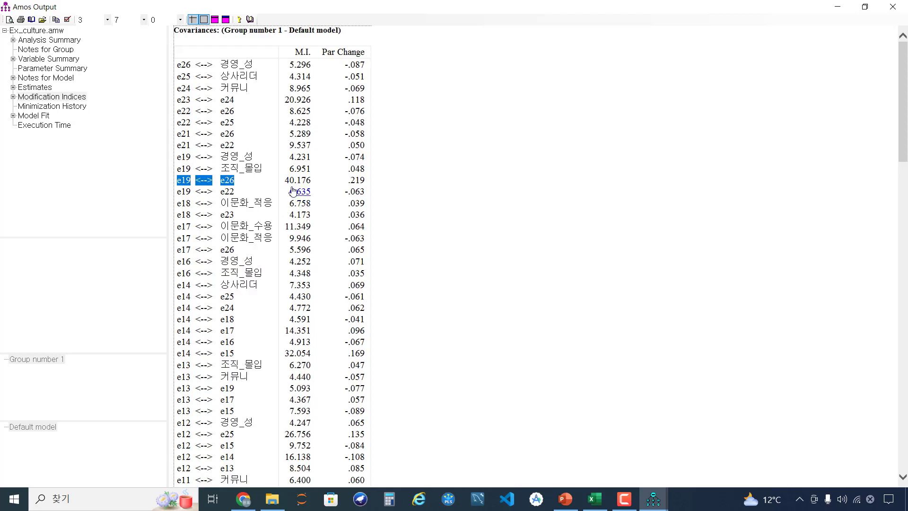
{"action": "left_click", "coordinate": [899, 13]}
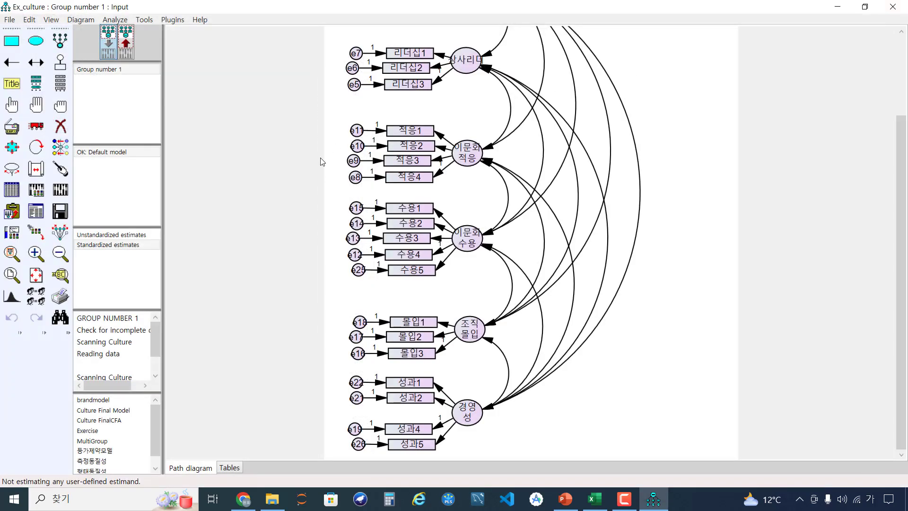
Step: Try a covariance between the error terms e26 and e19 of the 경영성 factor
{"action": "left_click", "coordinate": [36, 62]}
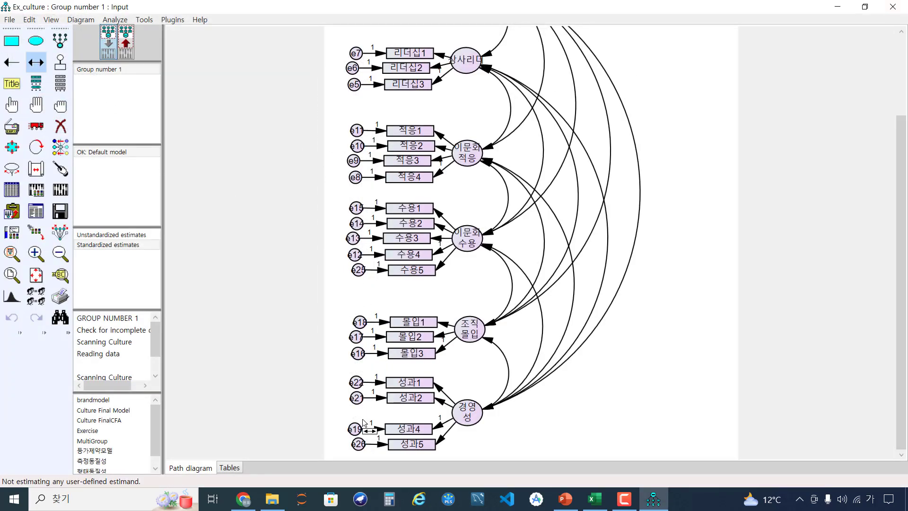
{"action": "scroll", "coordinate": [402, 442], "scroll_direction": "down", "scroll_amount": 1}
{"action": "scroll", "coordinate": [411, 443], "scroll_direction": "up", "scroll_amount": 2}
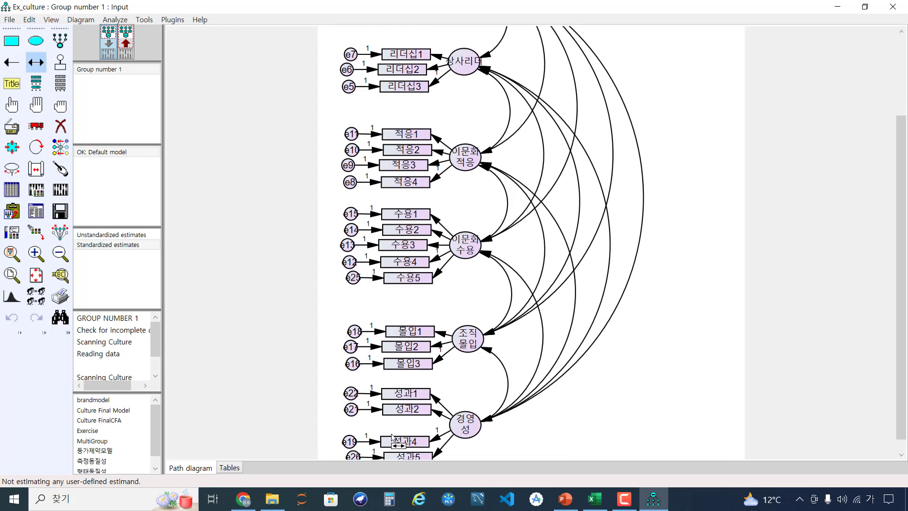
{"action": "scroll", "coordinate": [411, 443], "scroll_direction": "down", "scroll_amount": 1}
{"action": "left_click_drag", "start_coordinate": [358, 452], "coordinate": [354, 435]}
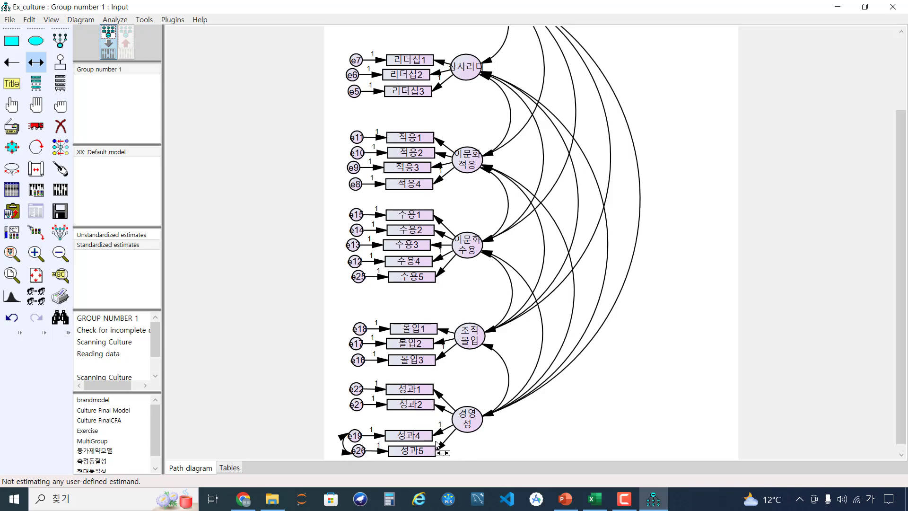
Step: Erase the indicator 성과5, its error term e26 and the attached covariance, and recalculate the estimates
{"action": "left_click", "coordinate": [60, 126]}
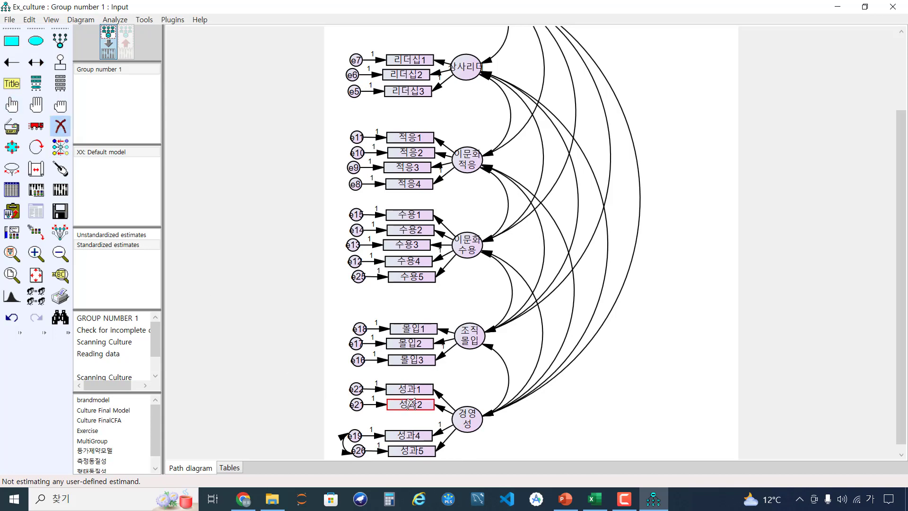
{"action": "left_click", "coordinate": [414, 453]}
{"action": "left_click", "coordinate": [343, 443]}
{"action": "left_click", "coordinate": [359, 451]}
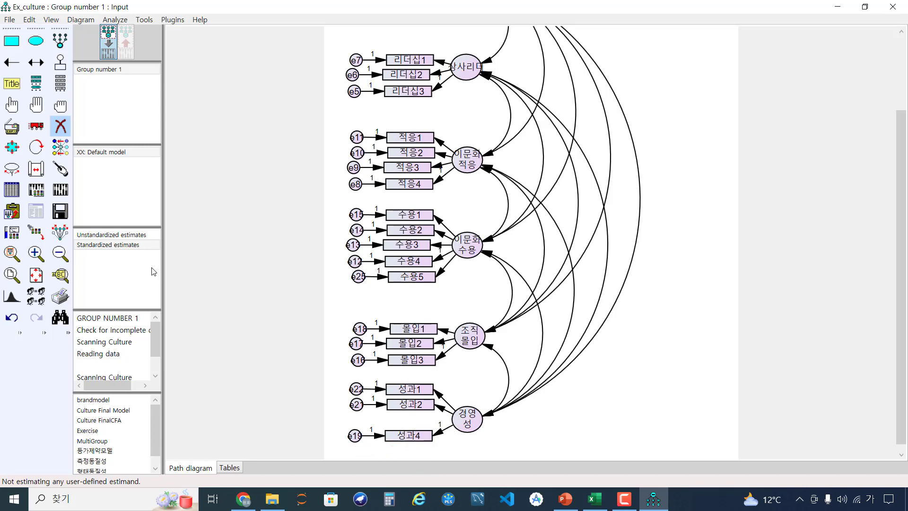
{"action": "left_click", "coordinate": [65, 195]}
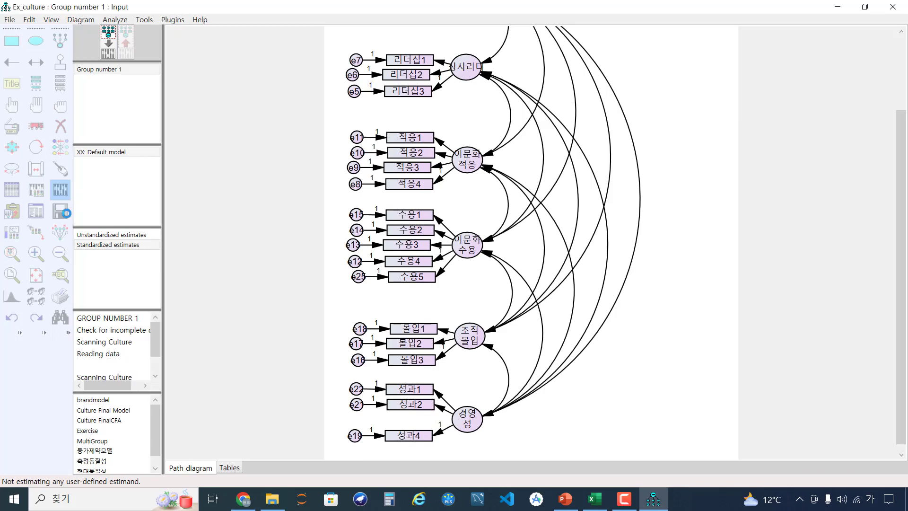
Step: View the text output of the Ex_culture model and check its Model Fit summary, closing the output when done
{"action": "left_click", "coordinate": [39, 216]}
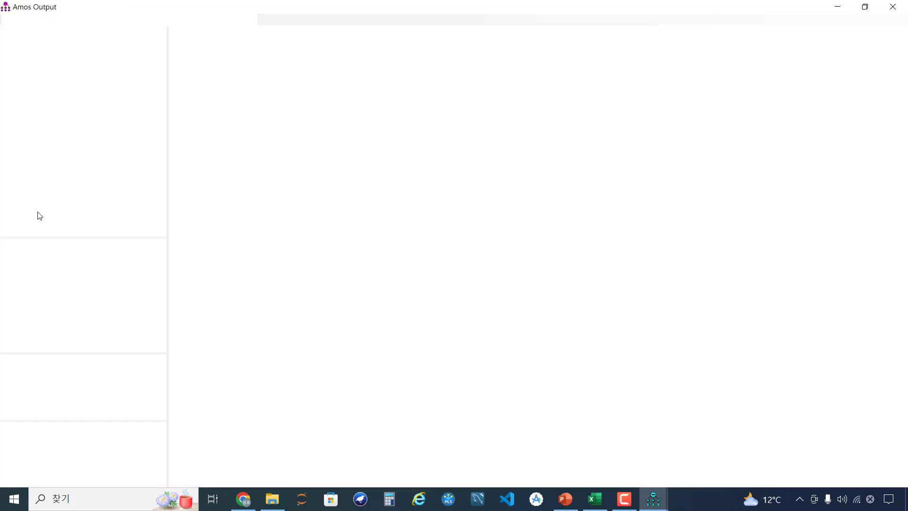
{"action": "left_click", "coordinate": [43, 118]}
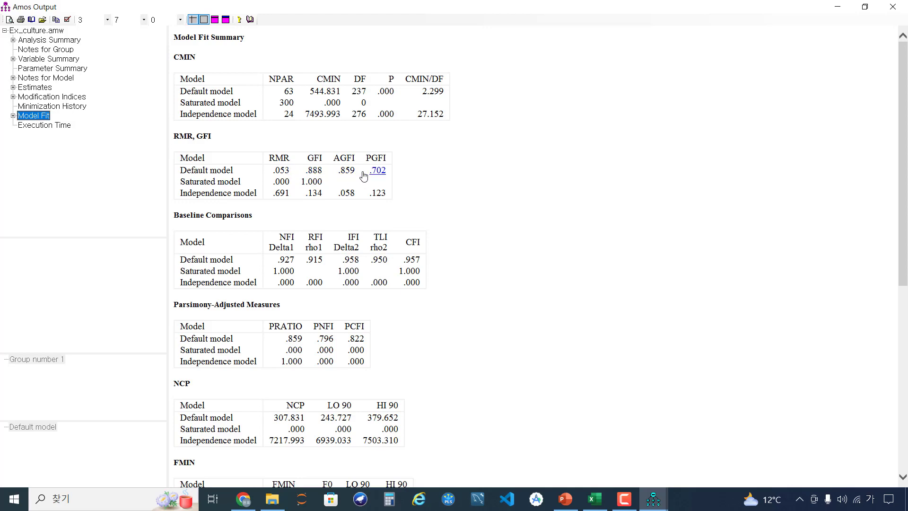
{"action": "left_click", "coordinate": [903, 5]}
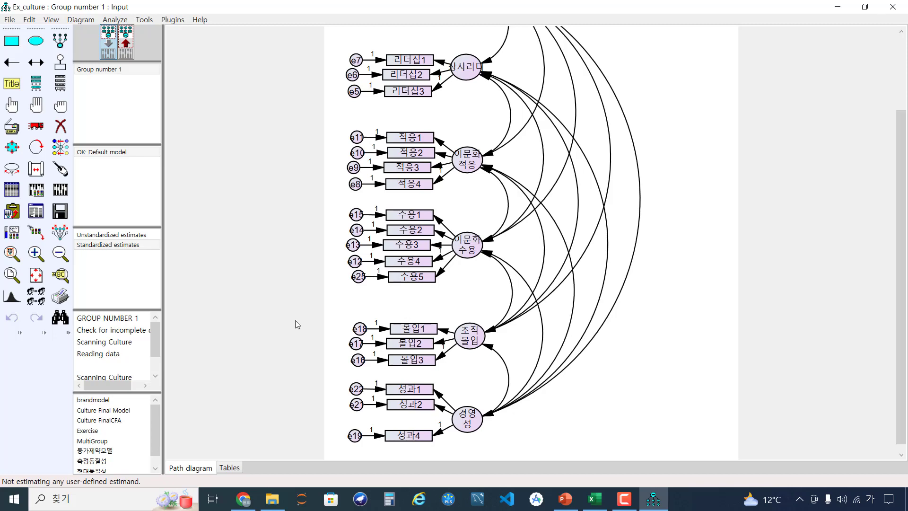
Step: Enlarge the model file list and open the Culture FinalCFA model, agreeing to save the current model
{"action": "left_click_drag", "start_coordinate": [132, 392], "coordinate": [133, 353]}
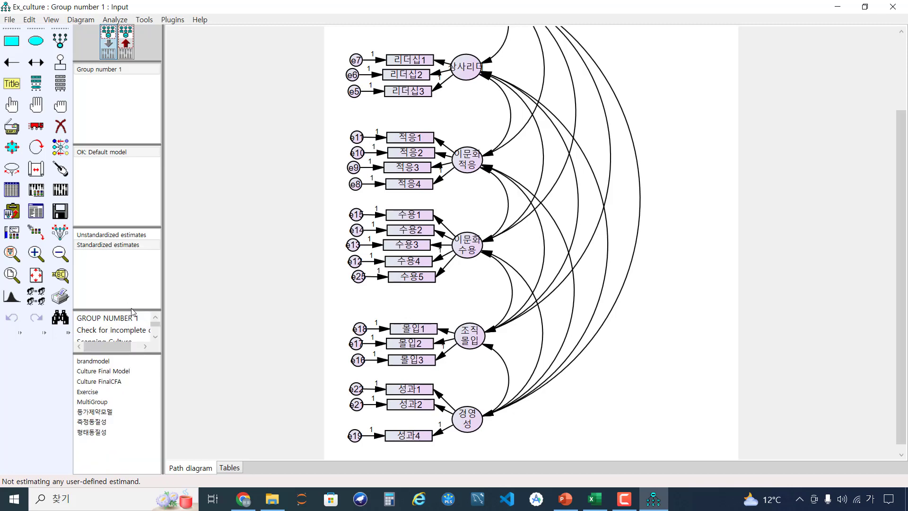
{"action": "left_click_drag", "start_coordinate": [132, 309], "coordinate": [131, 266]}
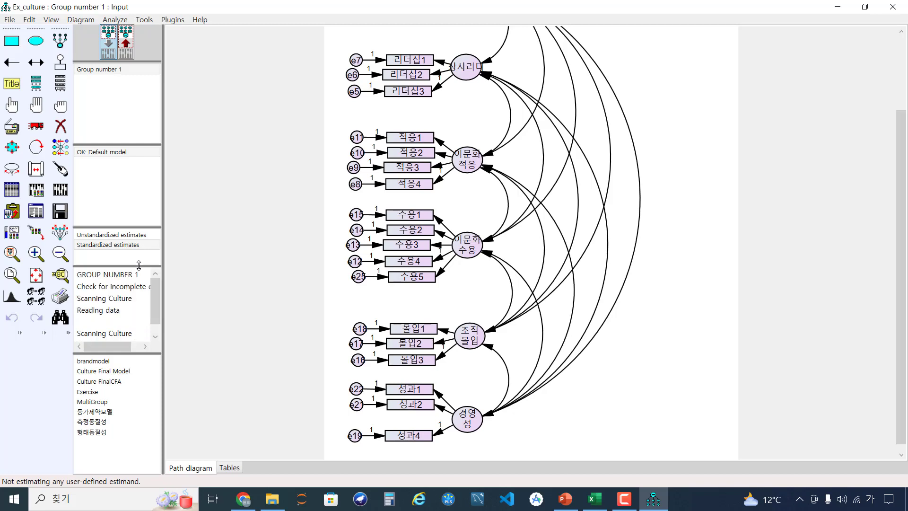
{"action": "left_click", "coordinate": [115, 384]}
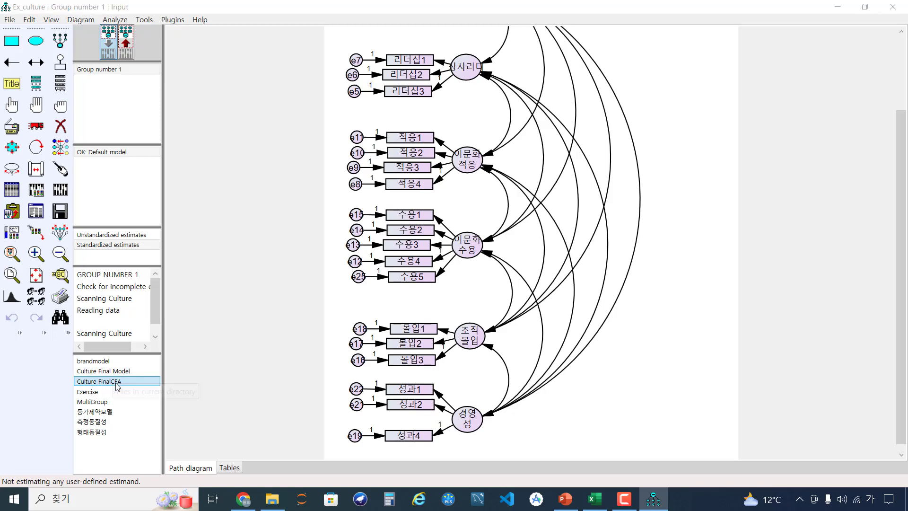
{"action": "left_click", "coordinate": [452, 297]}
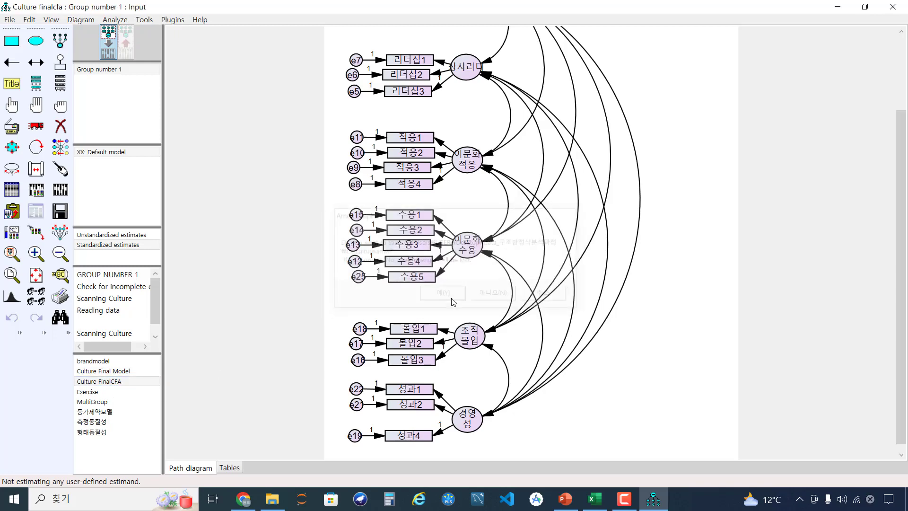
Step: Examine the Culture FinalCFA path diagram, checking each latent variable and its retained observed items
{"action": "scroll", "coordinate": [522, 293], "scroll_direction": "up", "scroll_amount": 4}
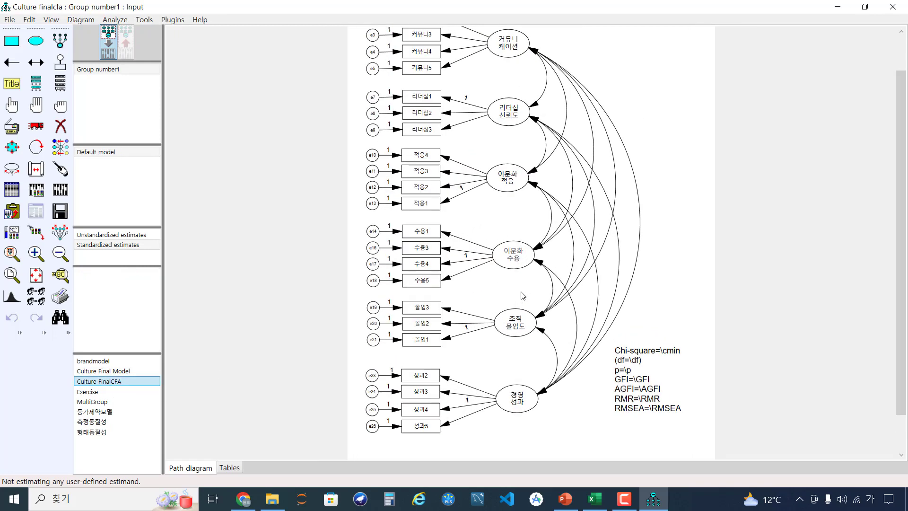
{"action": "left_click_drag", "start_coordinate": [903, 160], "coordinate": [904, 75]}
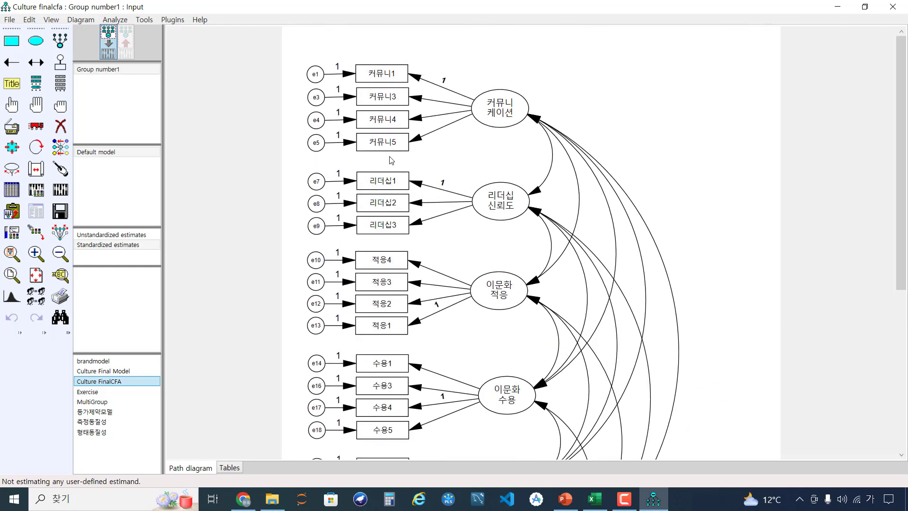
{"action": "left_click_drag", "start_coordinate": [896, 192], "coordinate": [907, 276]}
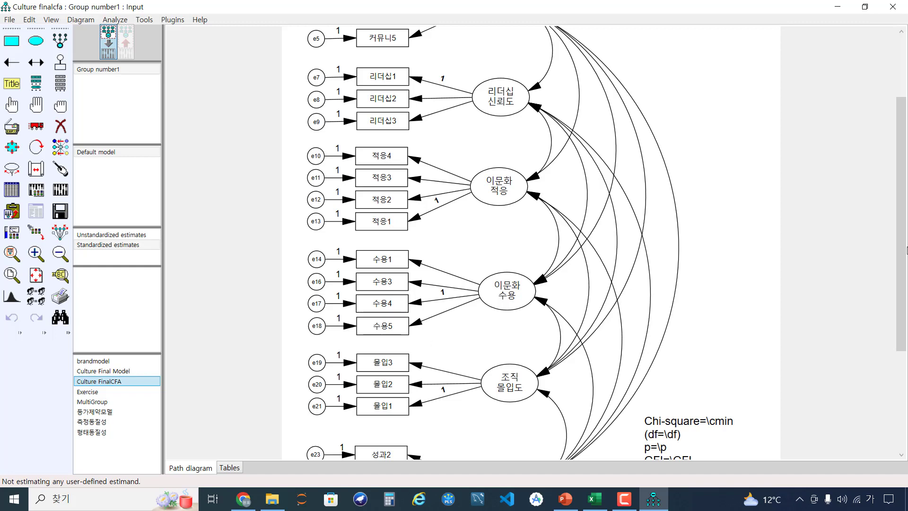
{"action": "left_click_drag", "start_coordinate": [906, 251], "coordinate": [905, 335]}
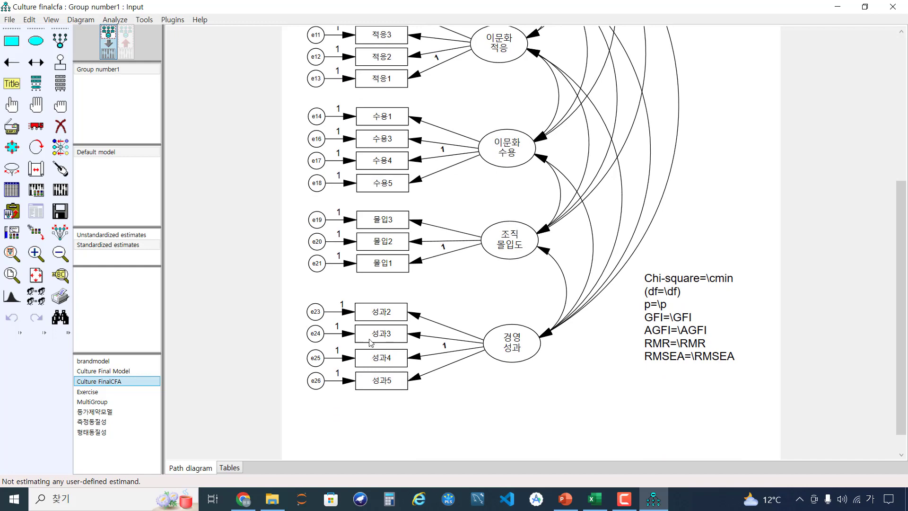
{"action": "scroll", "coordinate": [426, 282], "scroll_direction": "down", "scroll_amount": 1}
{"action": "scroll", "coordinate": [426, 281], "scroll_direction": "up", "scroll_amount": 1}
{"action": "left_click_drag", "start_coordinate": [902, 231], "coordinate": [900, 156]}
Step: Calculate the estimates for the Culture FinalCFA model and display the Model Fit summary in the text output
{"action": "left_click", "coordinate": [66, 192]}
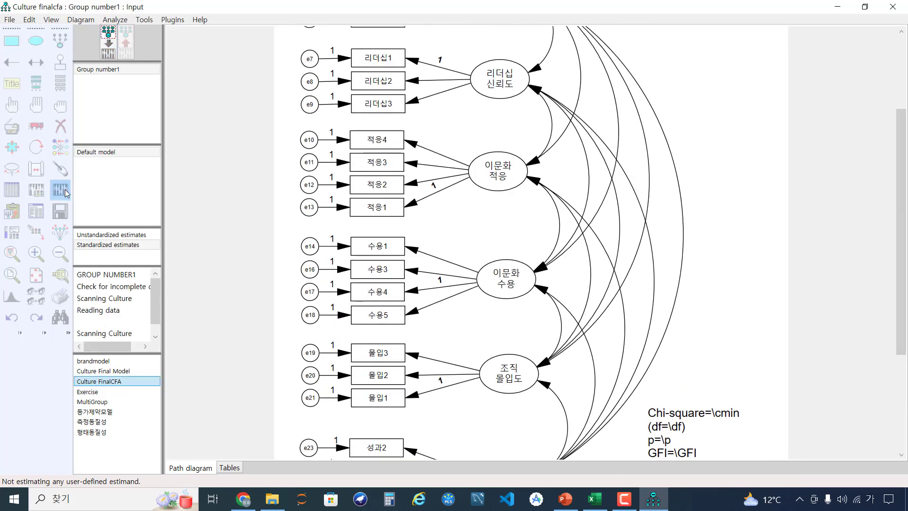
{"action": "left_click", "coordinate": [36, 211]}
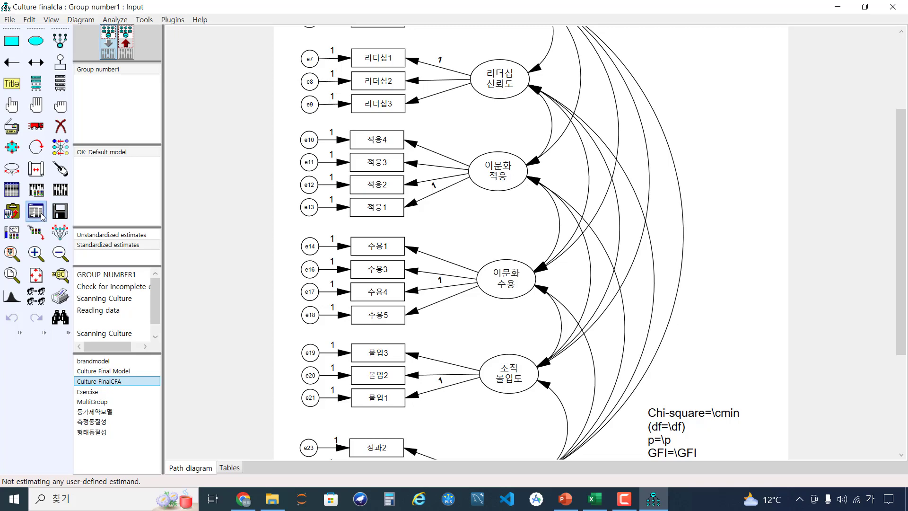
{"action": "left_click", "coordinate": [33, 135]}
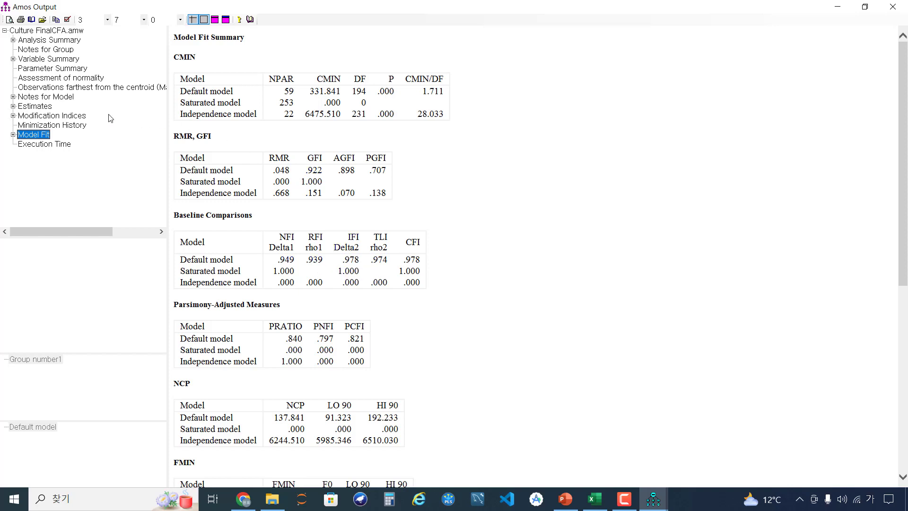
Step: Examine the Modification Indices of the Culture FinalCFA model, reading through the covariances table
{"action": "left_click", "coordinate": [56, 116]}
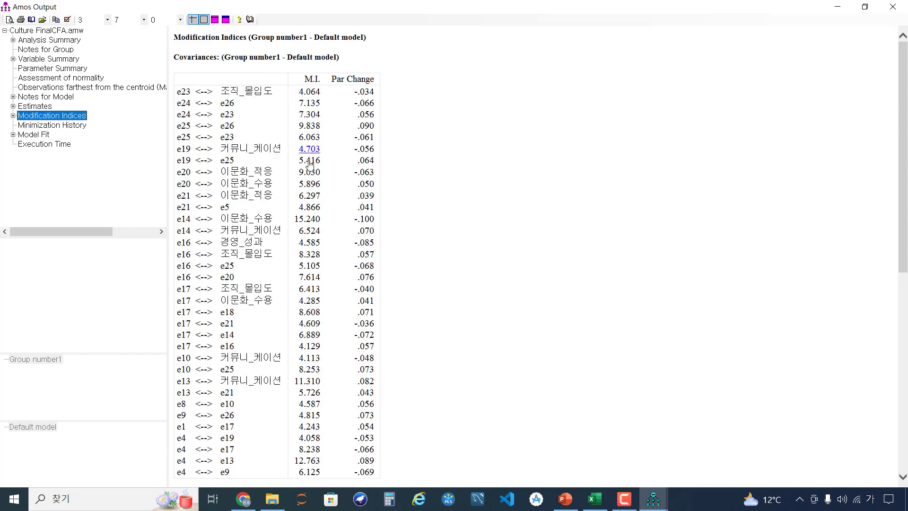
{"action": "scroll", "coordinate": [312, 231], "scroll_direction": "down", "scroll_amount": 3}
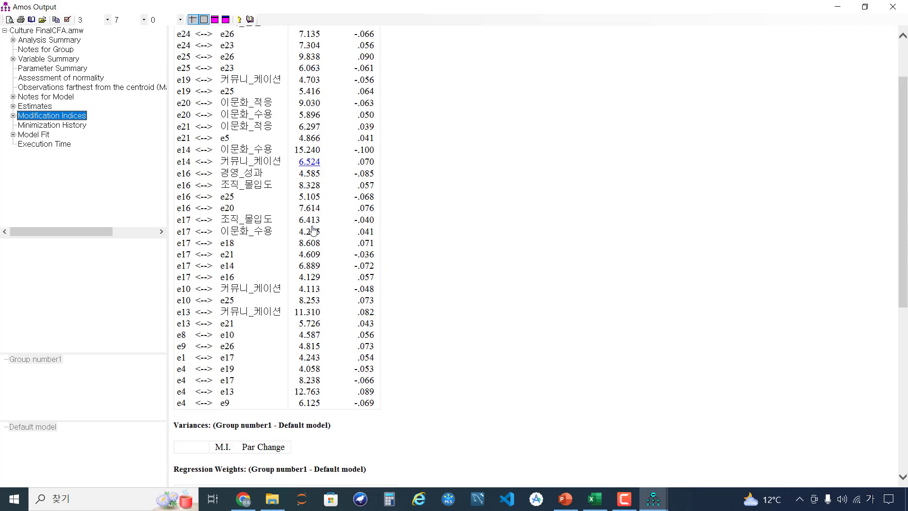
{"action": "scroll", "coordinate": [312, 231], "scroll_direction": "up", "scroll_amount": 3}
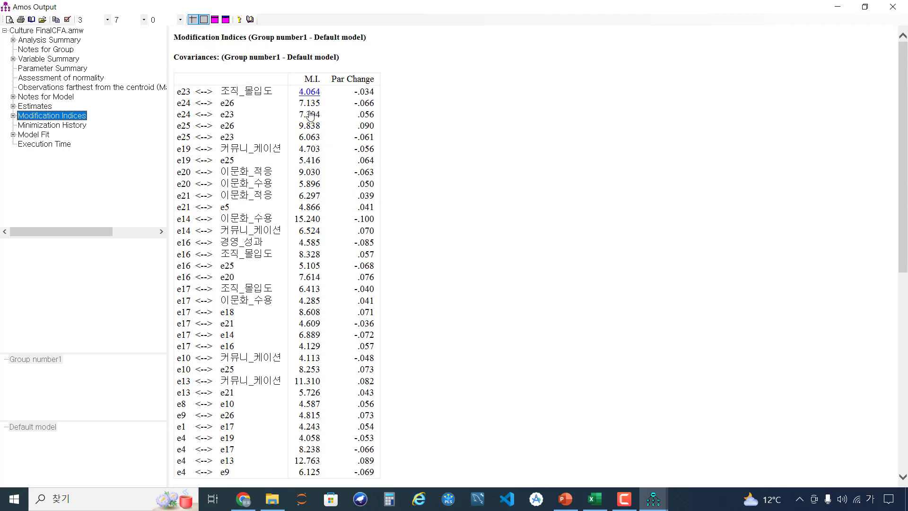
{"action": "scroll", "coordinate": [317, 229], "scroll_direction": "down", "scroll_amount": 3}
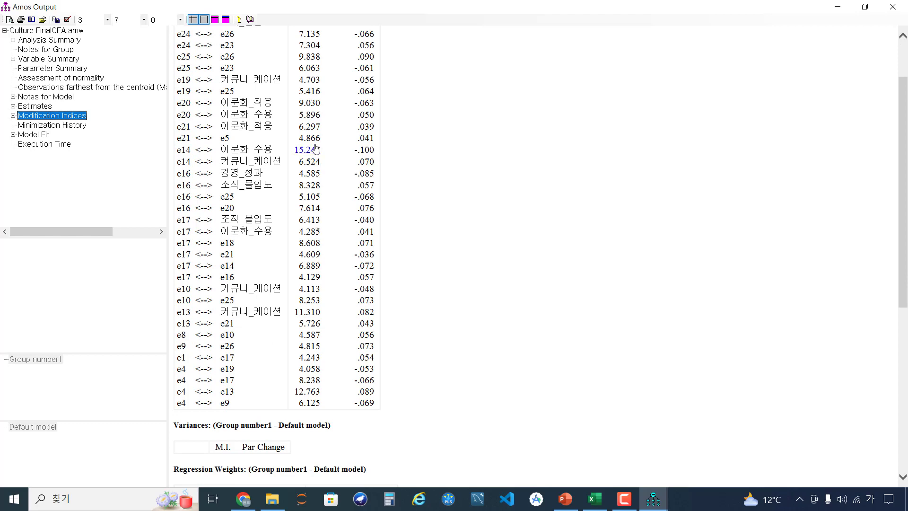
{"action": "scroll", "coordinate": [325, 360], "scroll_direction": "up", "scroll_amount": 3}
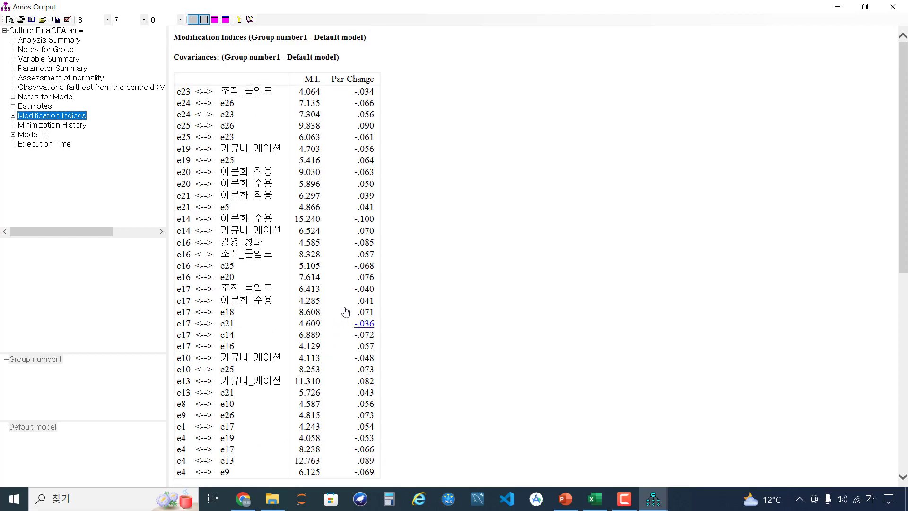
Step: Return to the Model Fit summary, and compare it with the CFA fit index slide in PowerPoint
{"action": "left_click", "coordinate": [33, 135]}
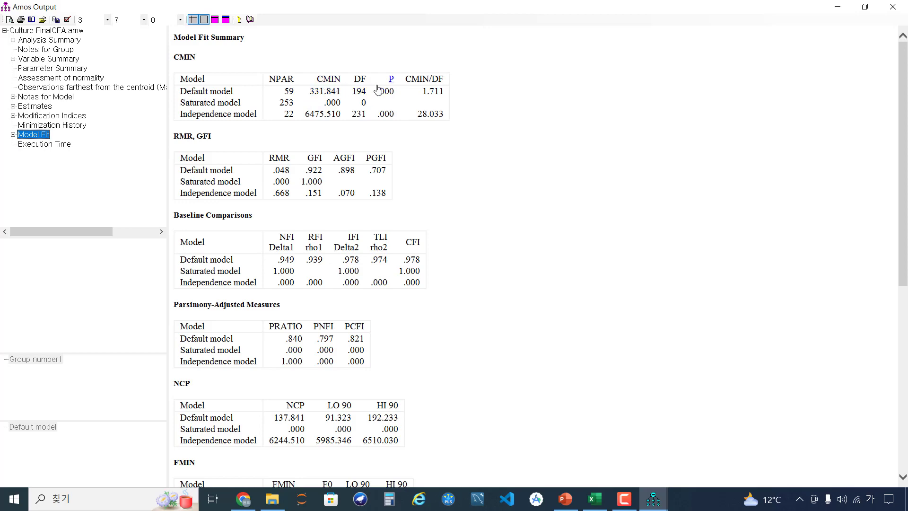
{"action": "left_click", "coordinate": [566, 499]}
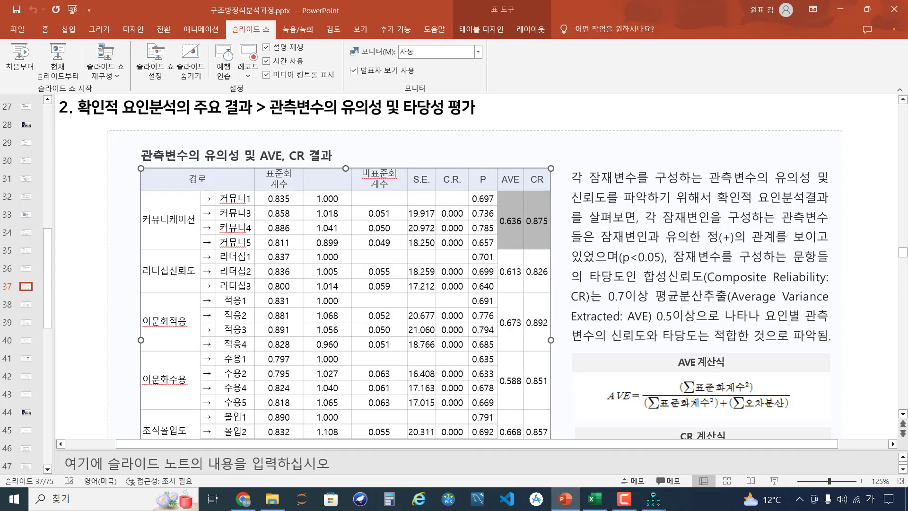
{"action": "scroll", "coordinate": [282, 289], "scroll_direction": "down", "scroll_amount": 2, "text": "ctrl"}
{"action": "scroll", "coordinate": [263, 288], "scroll_direction": "up", "scroll_amount": 3}
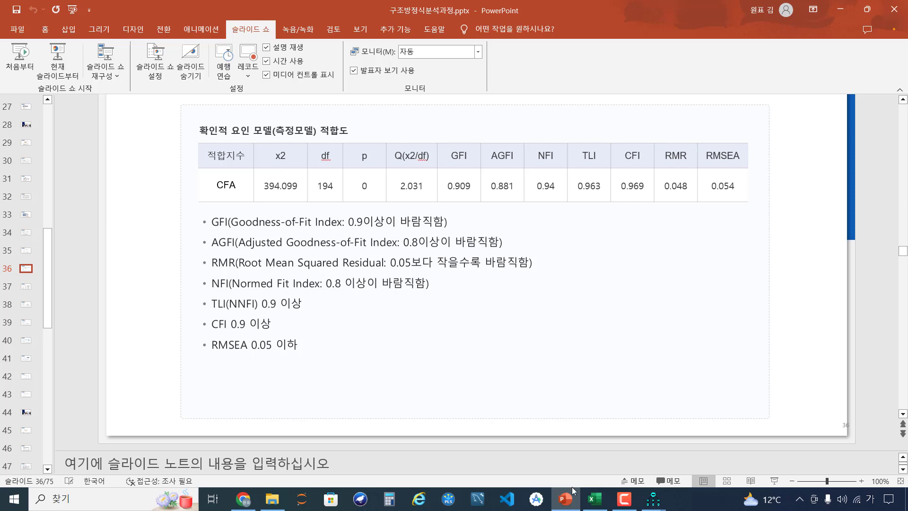
Step: Switch to Amos Output, display the Estimates, and review the Regression Weights and Standardized Regression Weights tables
{"action": "mouse_move", "coordinate": [656, 505]}
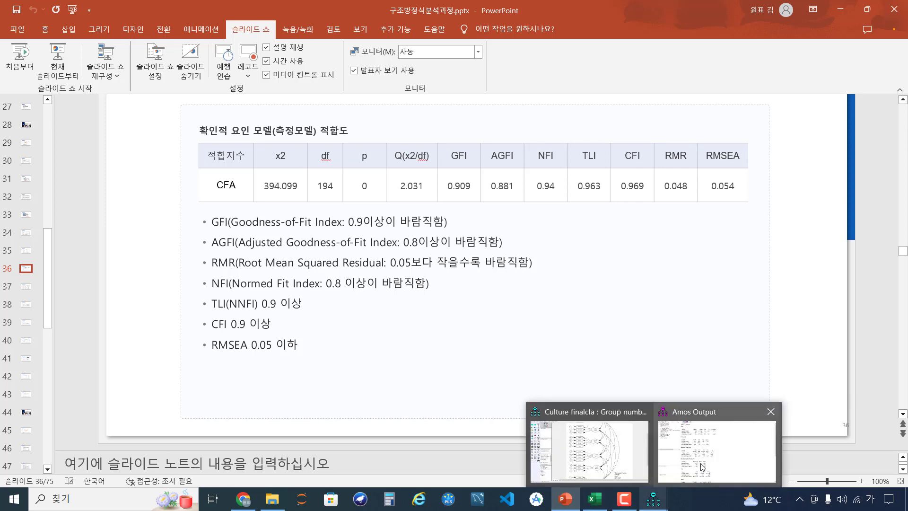
{"action": "left_click", "coordinate": [711, 450]}
{"action": "left_click", "coordinate": [44, 109]}
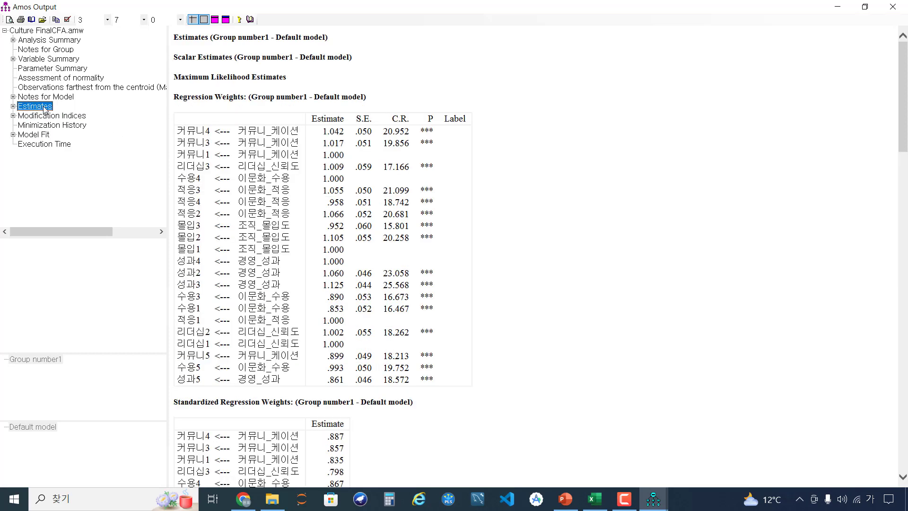
{"action": "left_click", "coordinate": [196, 119]}
{"action": "left_click_drag", "start_coordinate": [218, 122], "coordinate": [543, 371]}
{"action": "scroll", "coordinate": [549, 367], "scroll_direction": "down", "scroll_amount": 3}
{"action": "scroll", "coordinate": [416, 367], "scroll_direction": "down", "scroll_amount": 3}
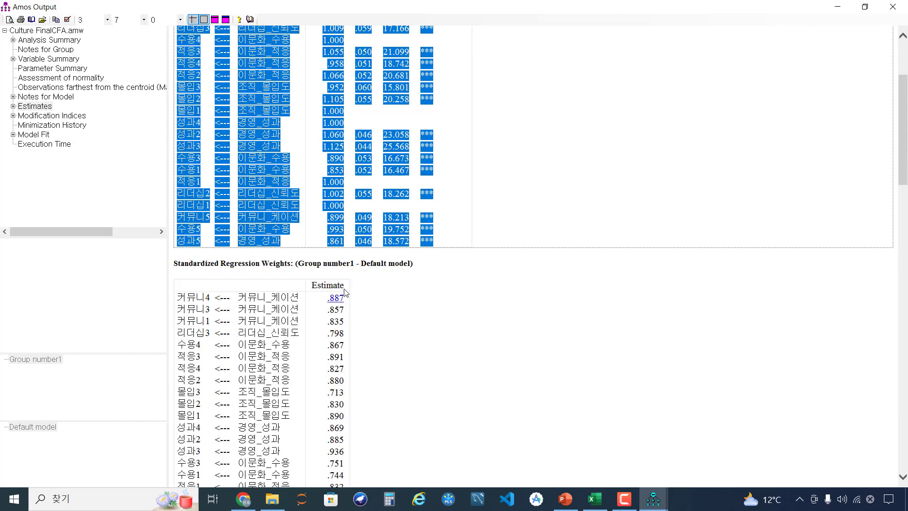
{"action": "scroll", "coordinate": [333, 285], "scroll_direction": "up", "scroll_amount": 6}
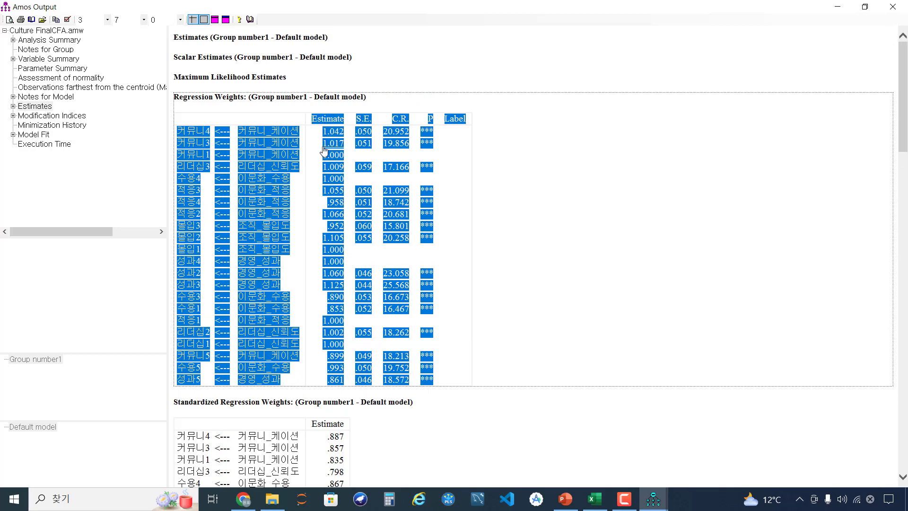
Step: Locate AMOS_ave_cr_계산식.xlsx in the data_구조방정식분석과정 folder and switch to that workbook in Excel
{"action": "left_click", "coordinate": [273, 499]}
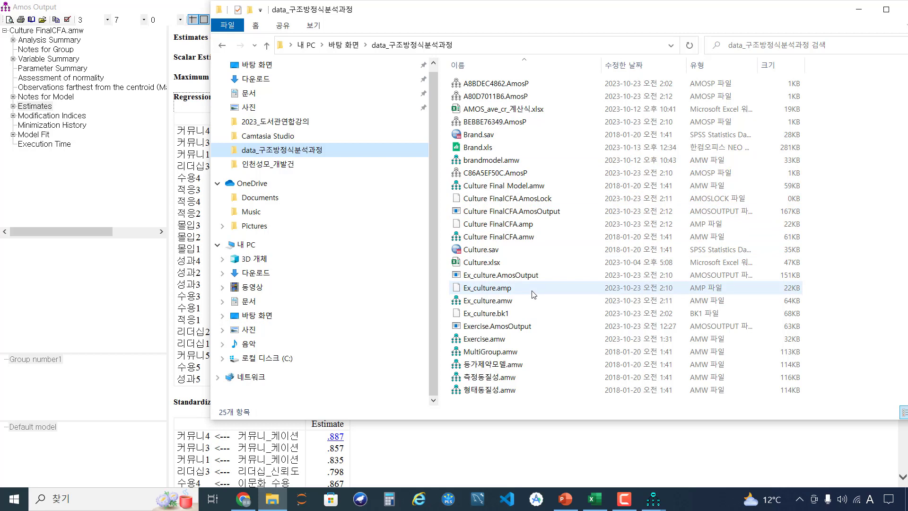
{"action": "left_click", "coordinate": [508, 110]}
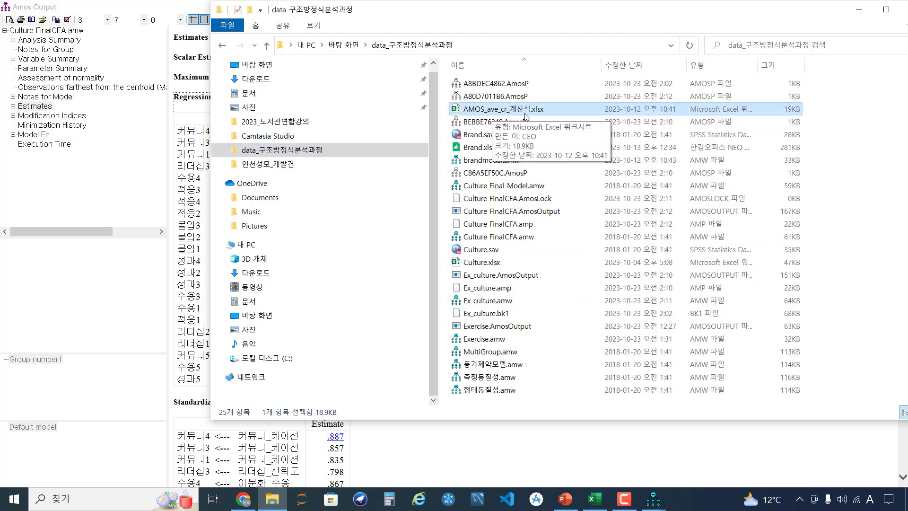
{"action": "mouse_move", "coordinate": [594, 499]}
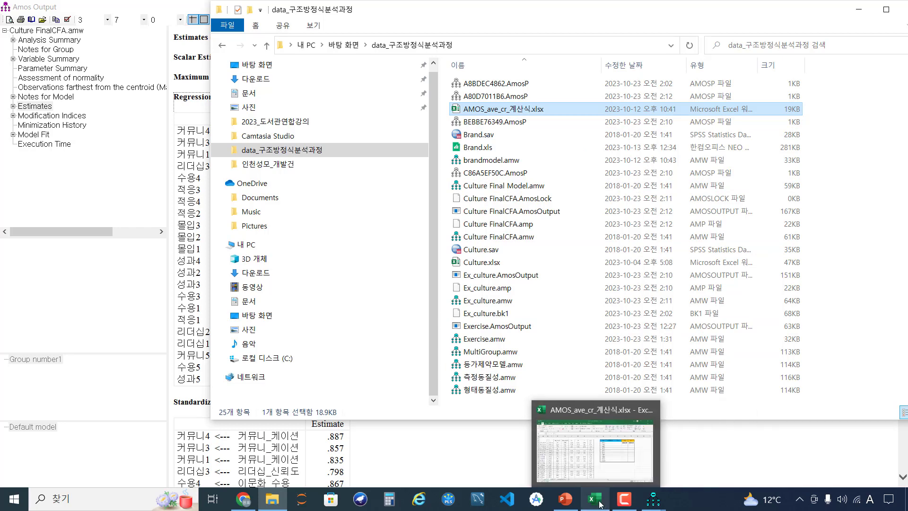
{"action": "left_click", "coordinate": [600, 470]}
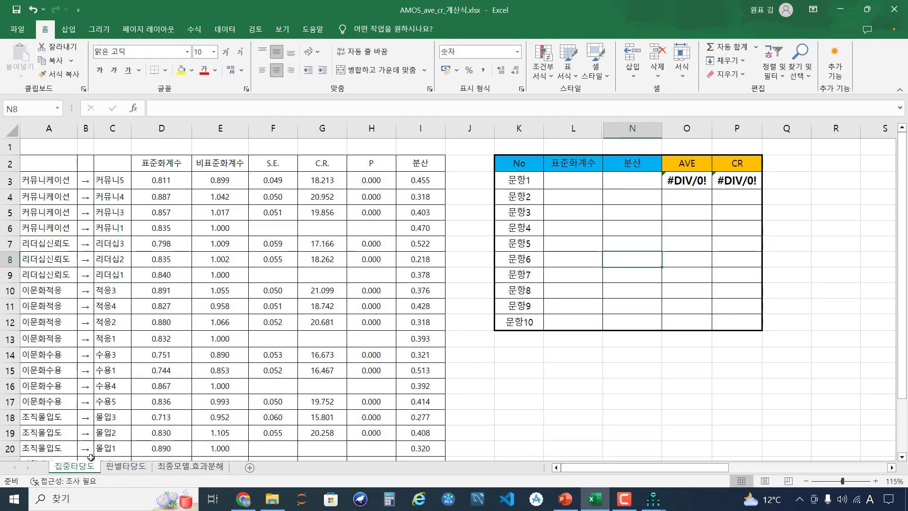
Step: Review the coefficient table on the 집중타당도 sheet and select its data from the 비표준화계수 column through the P column
{"action": "left_click", "coordinate": [115, 401]}
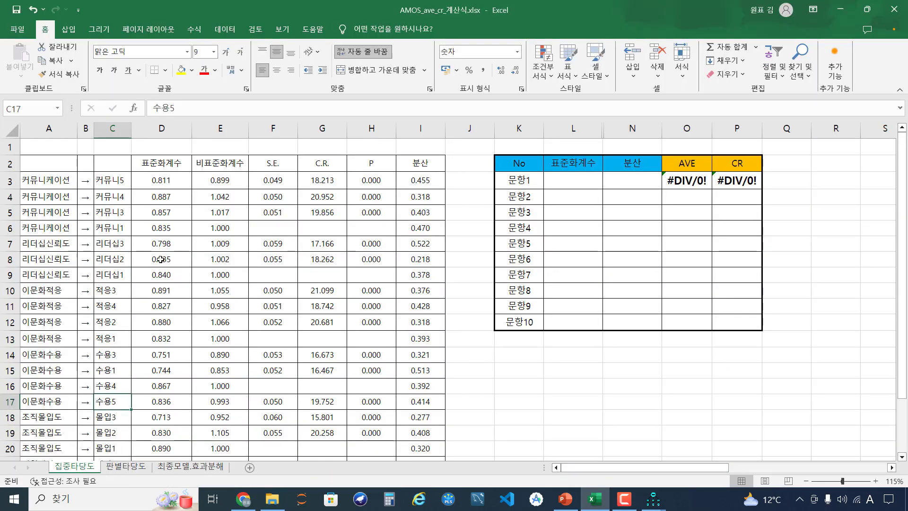
{"action": "left_click", "coordinate": [63, 164]}
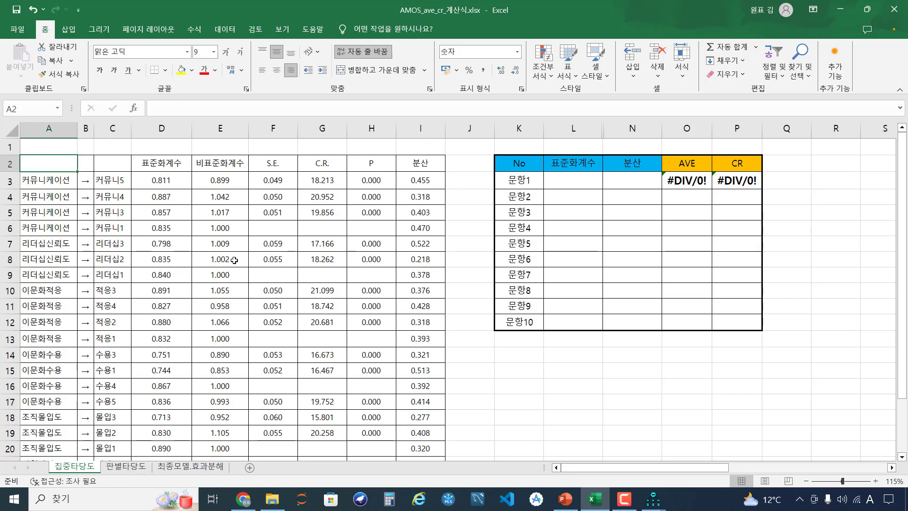
{"action": "scroll", "coordinate": [258, 270], "scroll_direction": "down", "scroll_amount": 2}
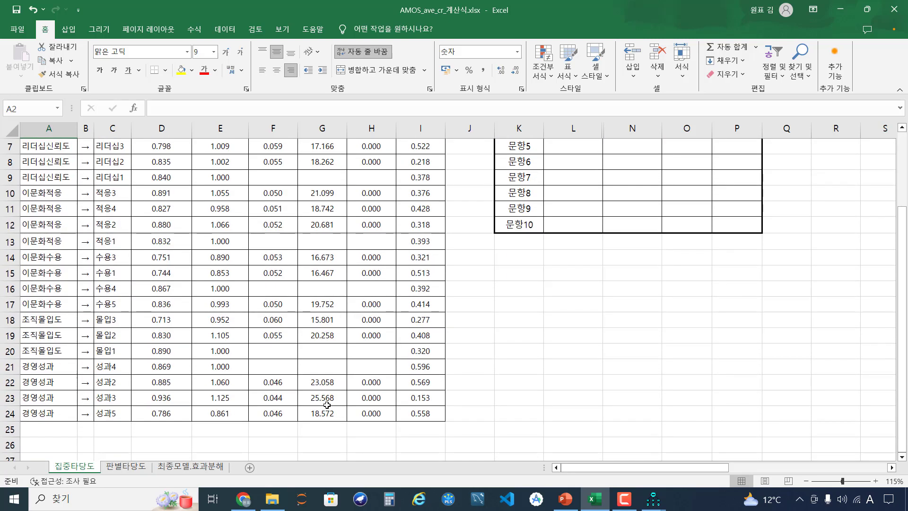
{"action": "scroll", "coordinate": [157, 317], "scroll_direction": "up", "scroll_amount": 2}
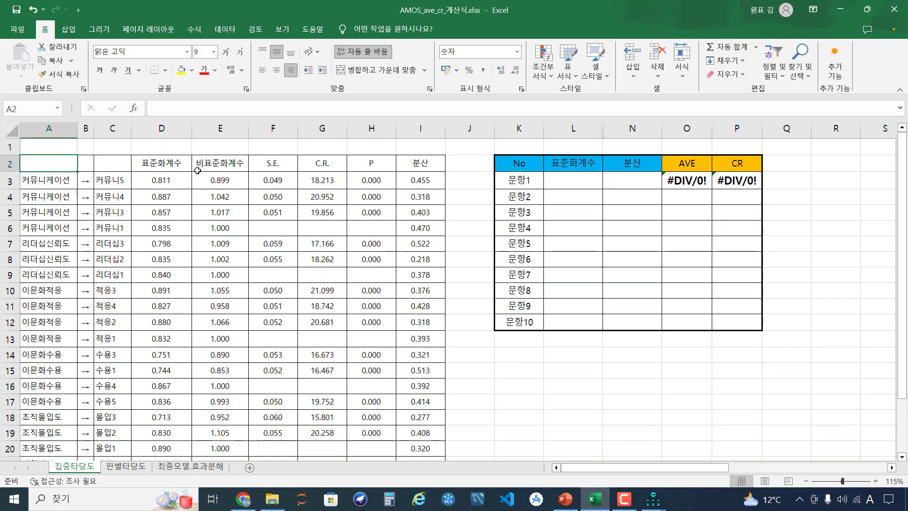
{"action": "left_click_drag", "start_coordinate": [197, 171], "coordinate": [375, 440]}
{"action": "scroll", "coordinate": [375, 374], "scroll_direction": "up", "scroll_amount": 2}
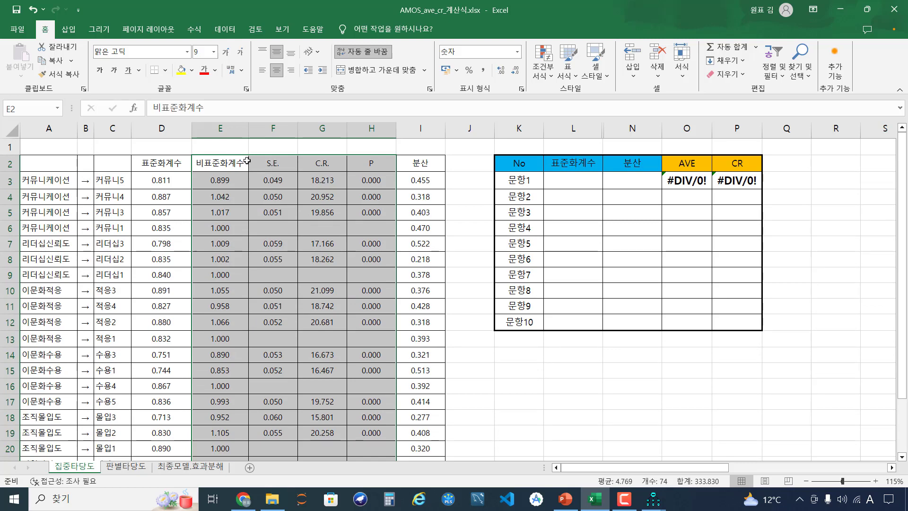
Step: Switch to Amos Output and review the P values under Regression Weights and the estimates under Standardized Regression Weights
{"action": "left_click", "coordinate": [654, 499]}
{"action": "left_click", "coordinate": [678, 454]}
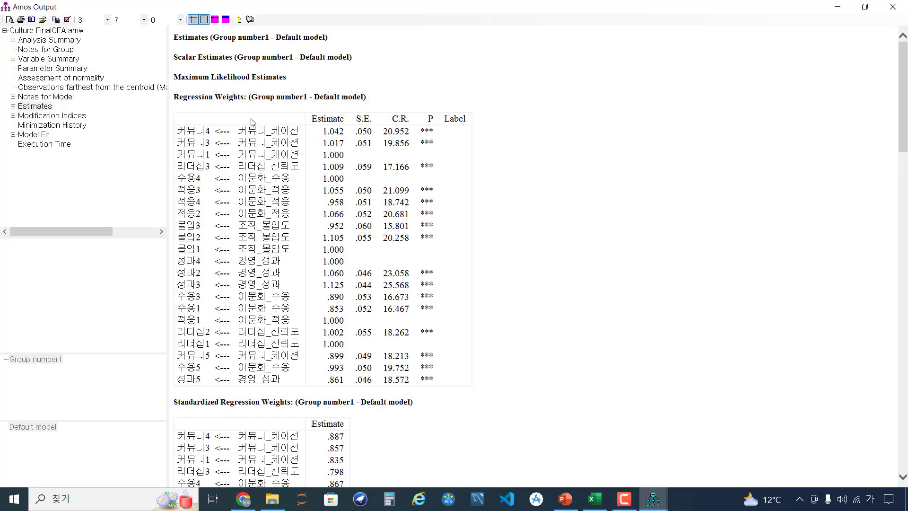
{"action": "left_click", "coordinate": [251, 122]}
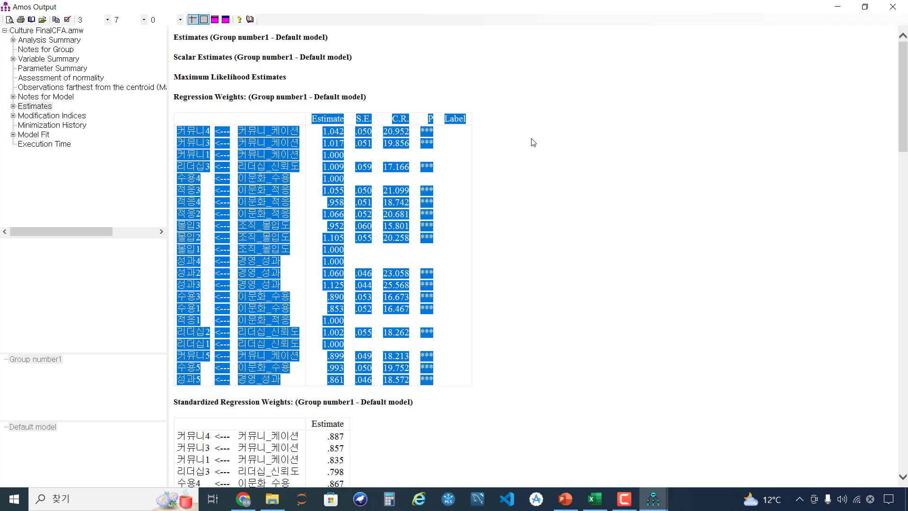
{"action": "left_click", "coordinate": [459, 129]}
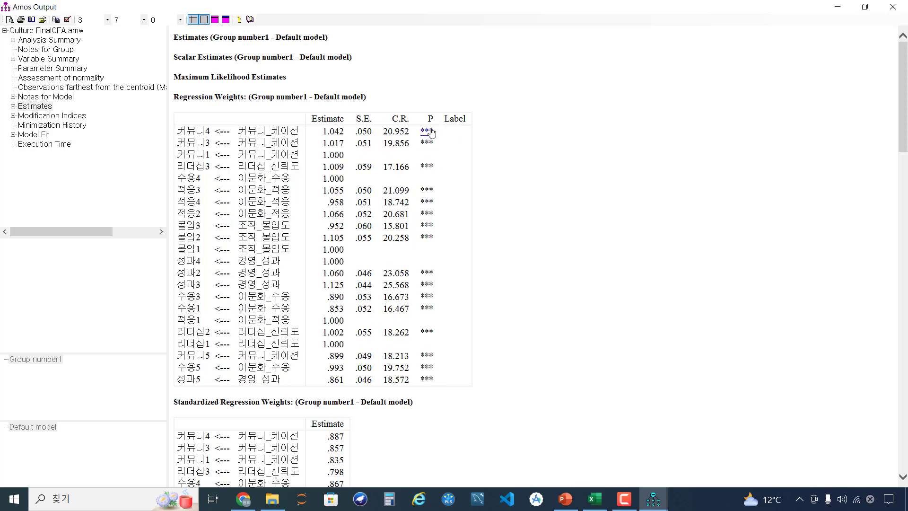
{"action": "scroll", "coordinate": [324, 282], "scroll_direction": "down", "scroll_amount": 4}
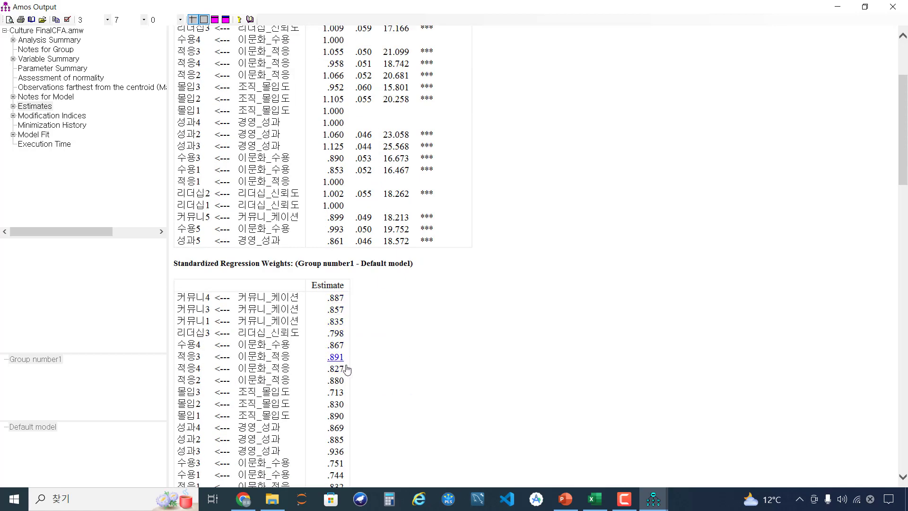
{"action": "scroll", "coordinate": [346, 375], "scroll_direction": "down", "scroll_amount": 2}
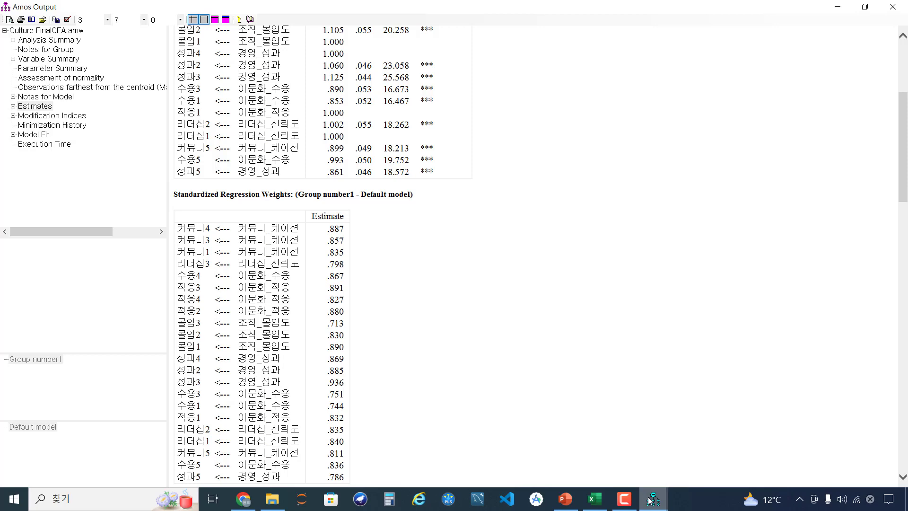
Step: Switch to the AMOS_ave_cr_계산식.xlsx workbook in Excel and select the 표준화계수 column of the coefficient table
{"action": "left_click", "coordinate": [595, 499]}
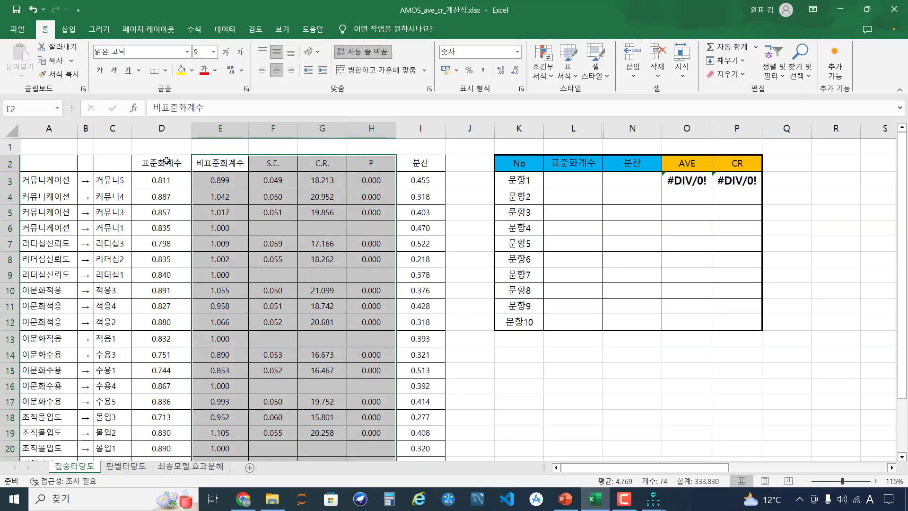
{"action": "scroll", "coordinate": [171, 287], "scroll_direction": "down", "scroll_amount": 2}
{"action": "left_click_drag", "start_coordinate": [168, 415], "coordinate": [158, 245]}
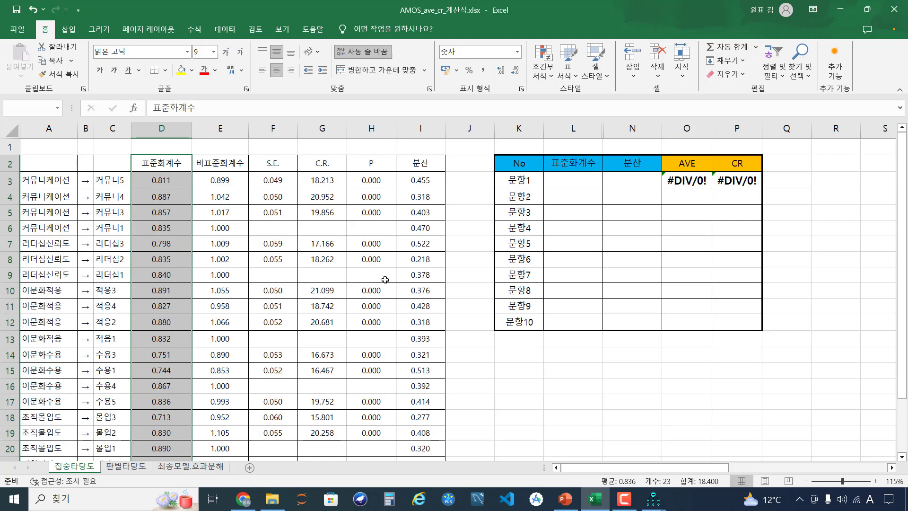
Step: Switch to PowerPoint, go to slide 37, and examine the AVE and CR values of 커뮤니케이션 and the two calculation formulas
{"action": "left_click", "coordinate": [558, 498]}
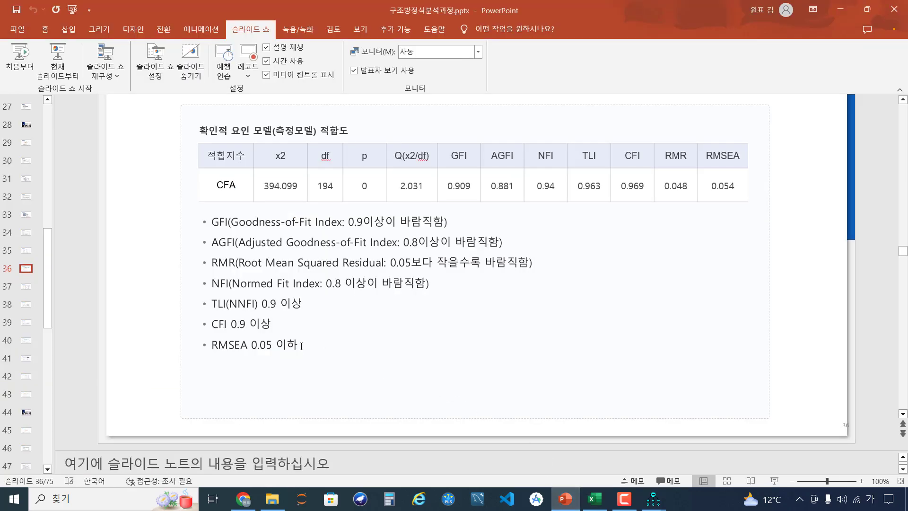
{"action": "scroll", "coordinate": [474, 345], "scroll_direction": "down", "scroll_amount": 10}
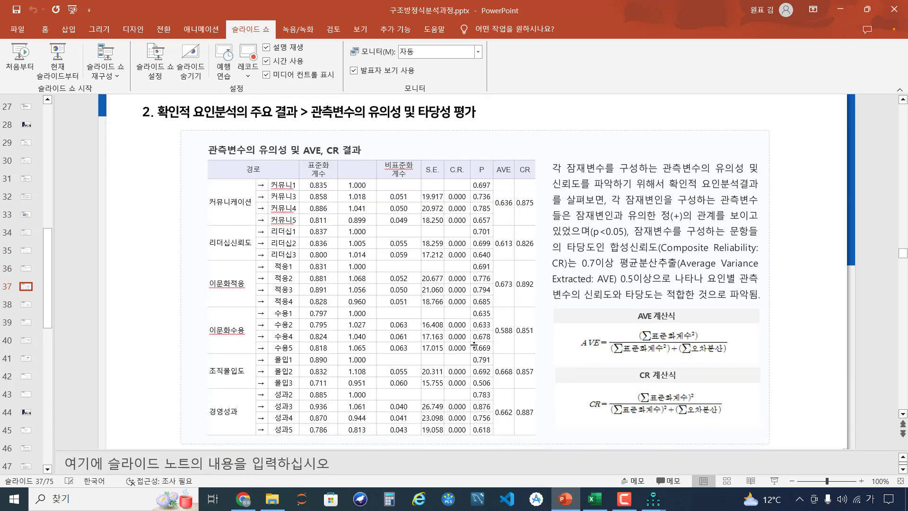
{"action": "left_click_drag", "start_coordinate": [515, 149], "coordinate": [538, 148]}
{"action": "left_click_drag", "start_coordinate": [512, 192], "coordinate": [544, 192]}
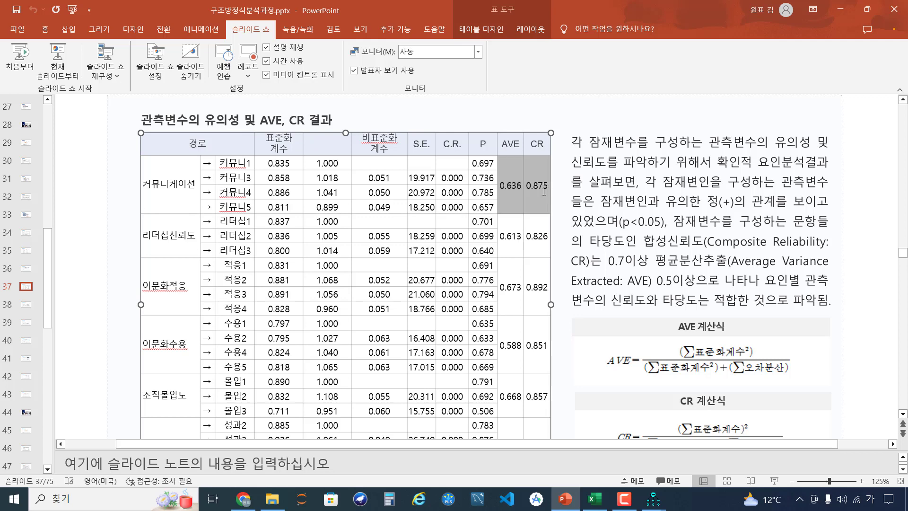
{"action": "scroll", "coordinate": [563, 277], "scroll_direction": "down", "scroll_amount": 1}
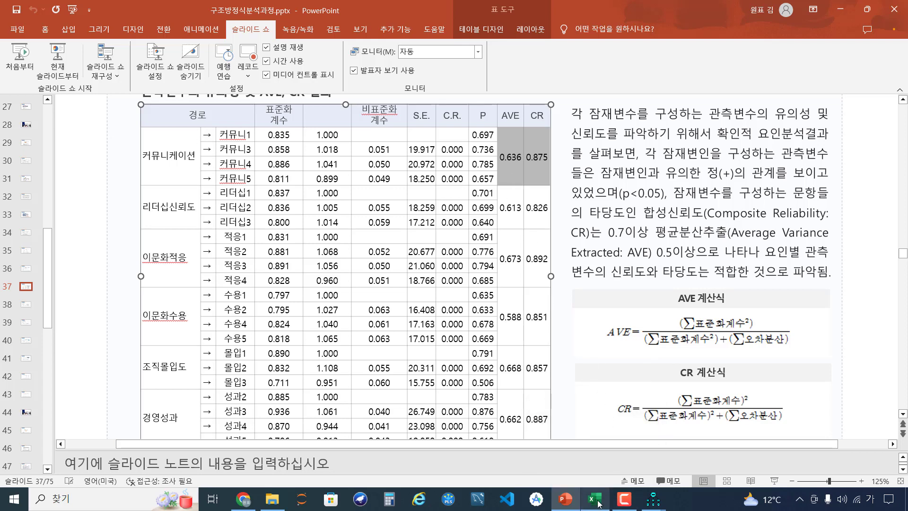
Step: Switch to Amos Output, find the Variances table in the Estimates, and select the error variance rows e4 through e26
{"action": "mouse_move", "coordinate": [660, 504]}
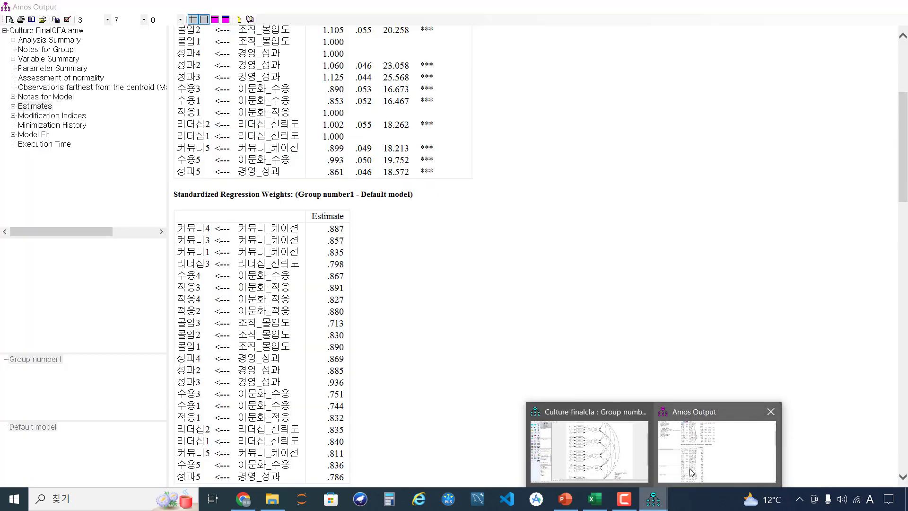
{"action": "left_click", "coordinate": [686, 454]}
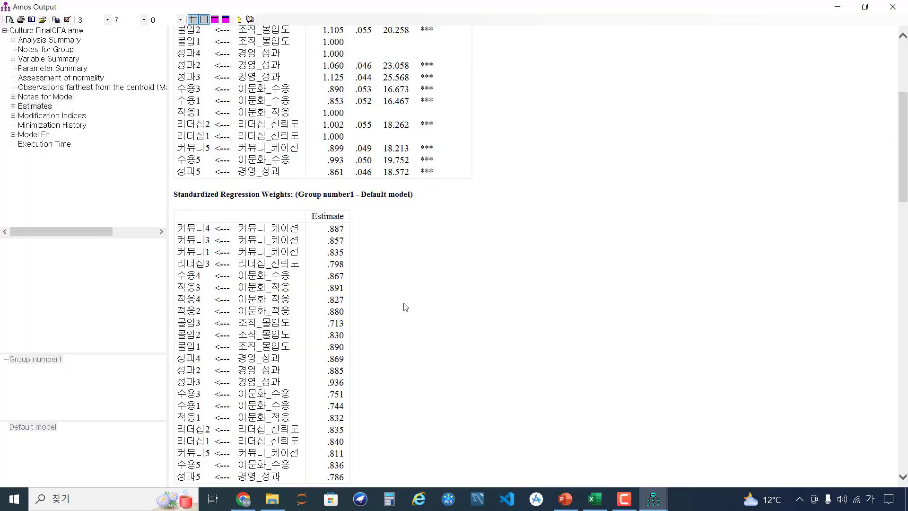
{"action": "scroll", "coordinate": [405, 306], "scroll_direction": "down", "scroll_amount": 7}
{"action": "scroll", "coordinate": [406, 306], "scroll_direction": "down", "scroll_amount": 13}
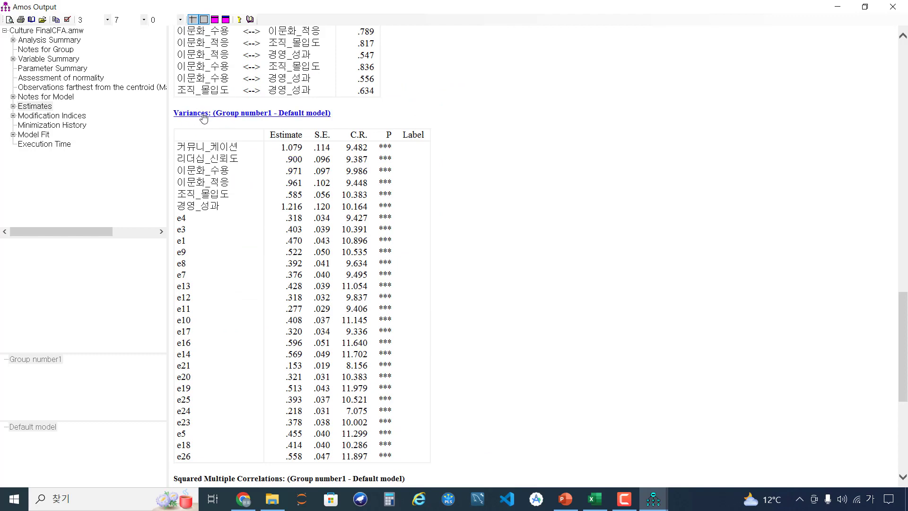
{"action": "left_click_drag", "start_coordinate": [176, 147], "coordinate": [304, 463]}
{"action": "left_click", "coordinate": [178, 219]}
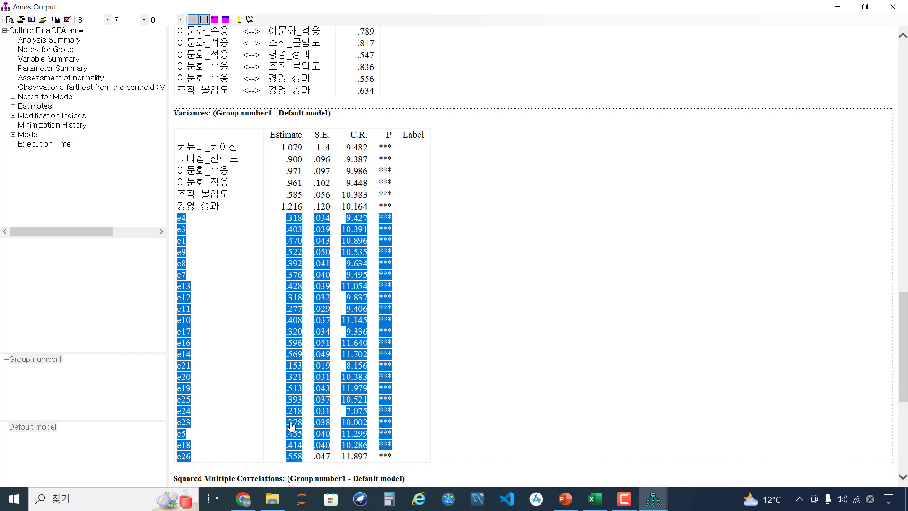
Step: Switch to the Excel workbook and select all values of the 분산 column in the coefficient table, starting at I3
{"action": "left_click", "coordinate": [595, 499]}
{"action": "left_click", "coordinate": [424, 182]}
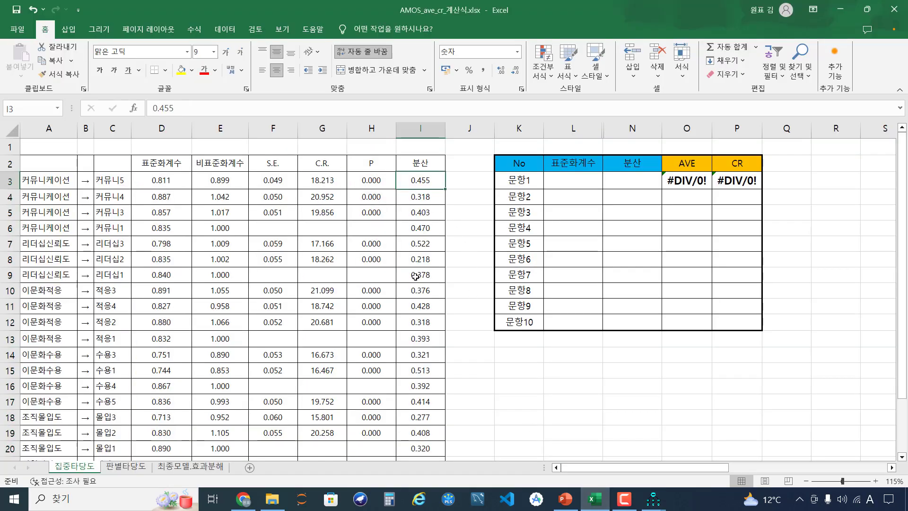
{"action": "scroll", "coordinate": [420, 260], "scroll_direction": "down", "scroll_amount": 4}
{"action": "left_click", "coordinate": [419, 265], "text": "shift"}
{"action": "scroll", "coordinate": [420, 323], "scroll_direction": "up", "scroll_amount": 4}
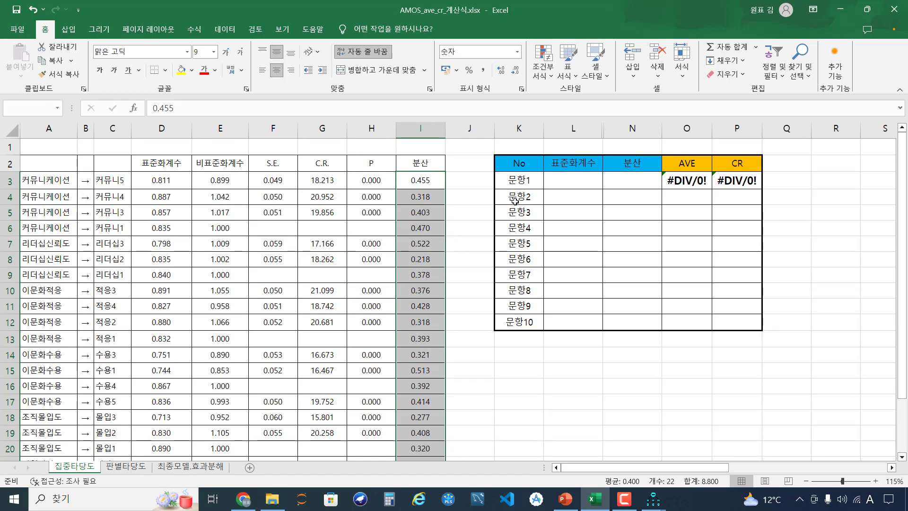
Step: Review the 표준화계수, 분산, AVE and CR headers of the calculation table and the AVE formula in O3
{"action": "left_click", "coordinate": [573, 167]}
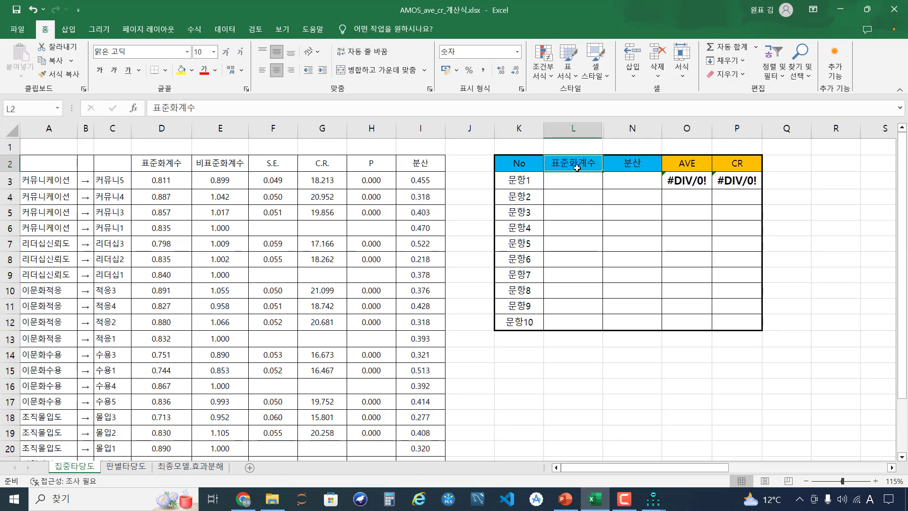
{"action": "left_click", "coordinate": [619, 162]}
{"action": "left_click", "coordinate": [695, 165]}
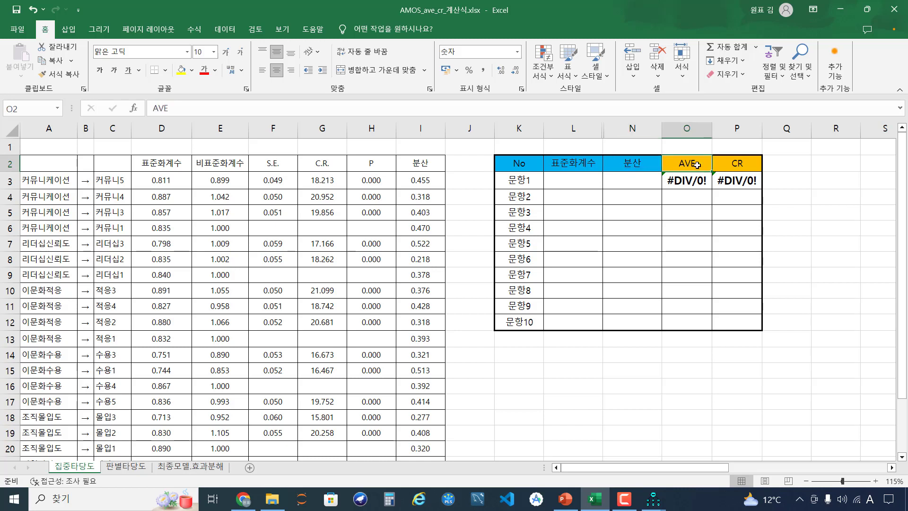
{"action": "left_click", "coordinate": [739, 165]}
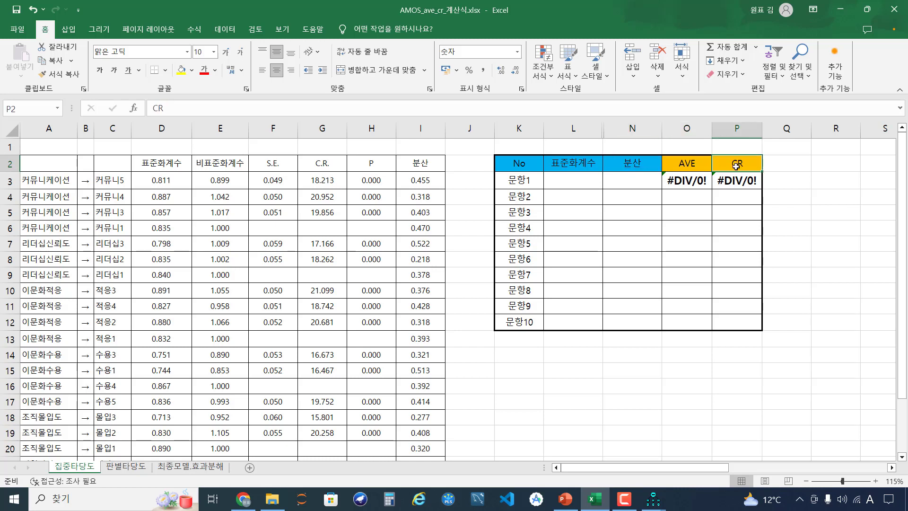
{"action": "left_click", "coordinate": [694, 183]}
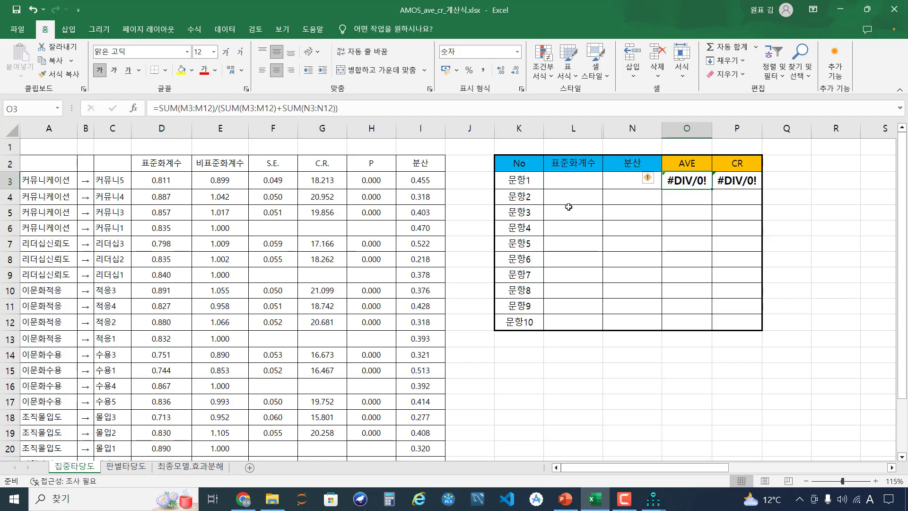
{"action": "left_click", "coordinate": [595, 213]}
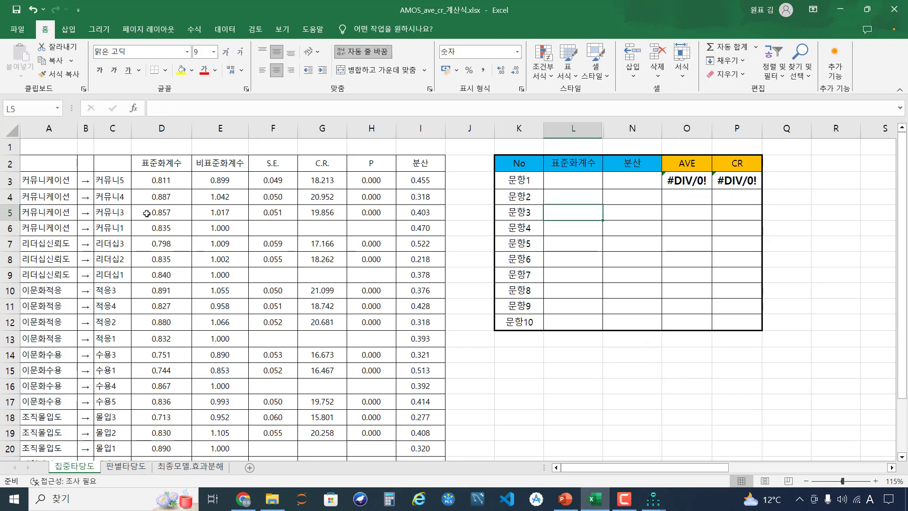
Step: Copy the four 커뮤니케이션 standardized coefficients in D3:D6 into the calculation table's 표준화계수 column, starting at L3
{"action": "left_click_drag", "start_coordinate": [64, 179], "coordinate": [47, 227]}
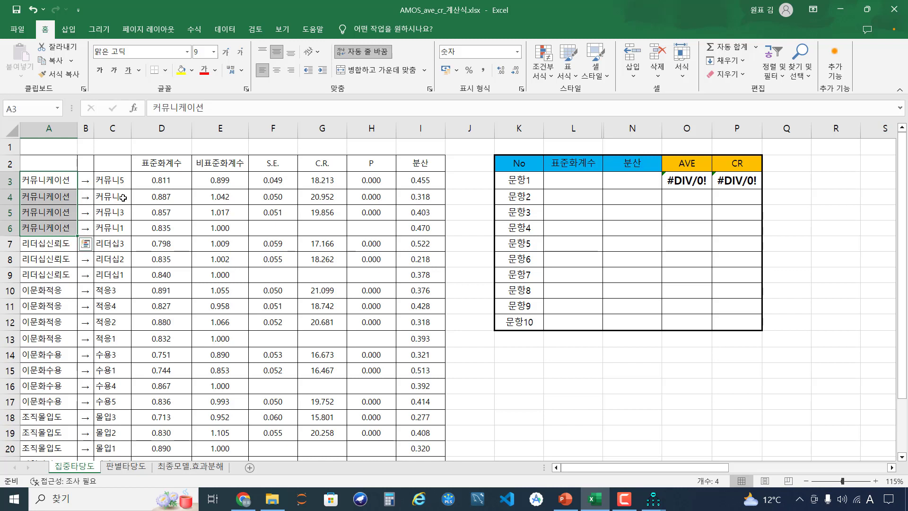
{"action": "left_click_drag", "start_coordinate": [156, 182], "coordinate": [161, 228]}
{"action": "key", "text": "ctrl+c"}
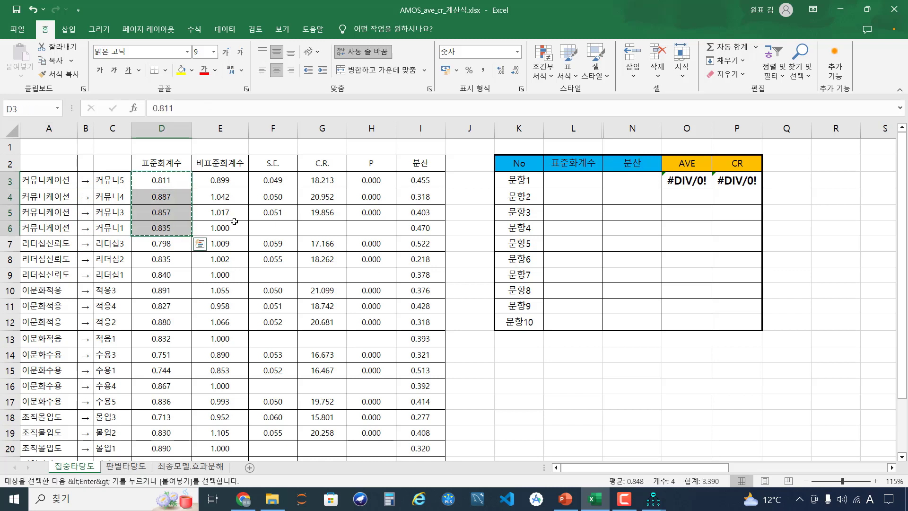
{"action": "left_click", "coordinate": [586, 184]}
{"action": "key", "text": "ctrl+v"}
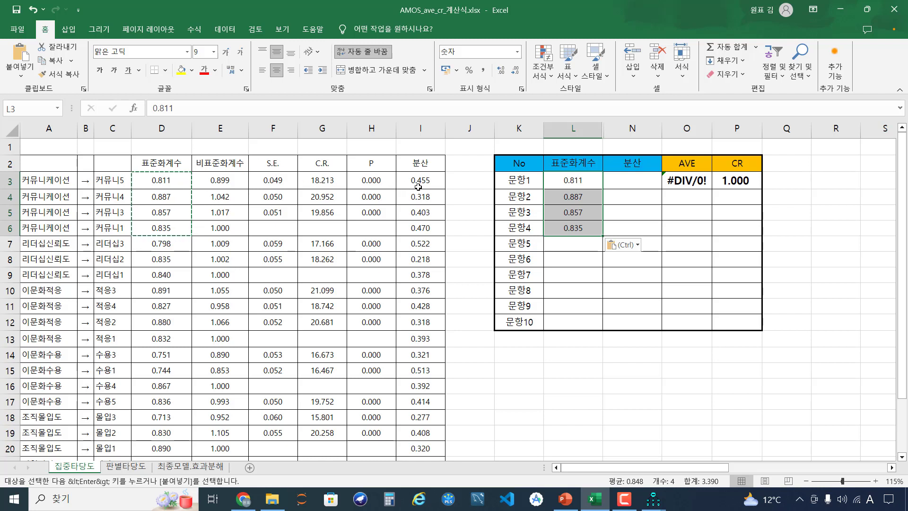
Step: Copy the four 커뮤니케이션 variances in I3:I6 into the calculation table's 분산 column, starting at N3
{"action": "left_click_drag", "start_coordinate": [420, 181], "coordinate": [428, 228]}
{"action": "key", "text": "ctrl+c"}
{"action": "left_click", "coordinate": [644, 180]}
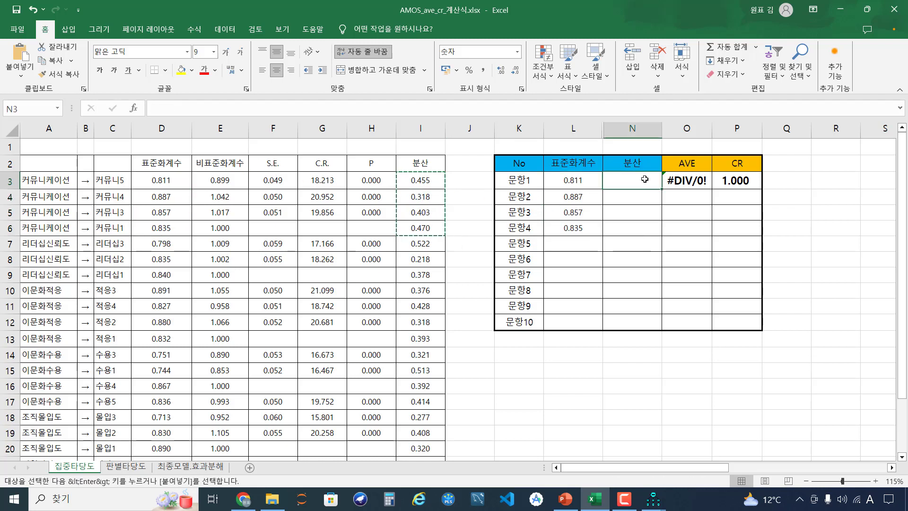
{"action": "key", "text": "ctrl+v"}
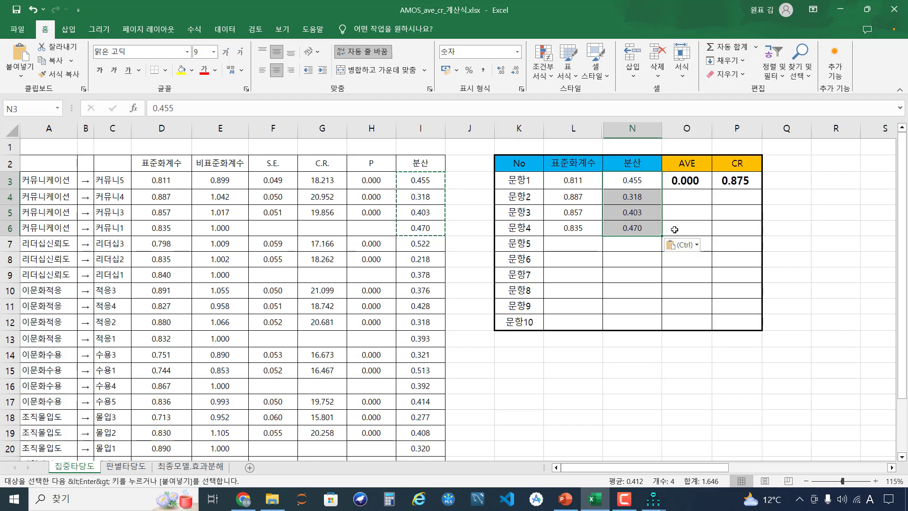
Step: Examine the CR result cell P3 and the cell ranges referenced by the AVE formula in O3
{"action": "left_click", "coordinate": [736, 180]}
{"action": "left_click", "coordinate": [695, 182]}
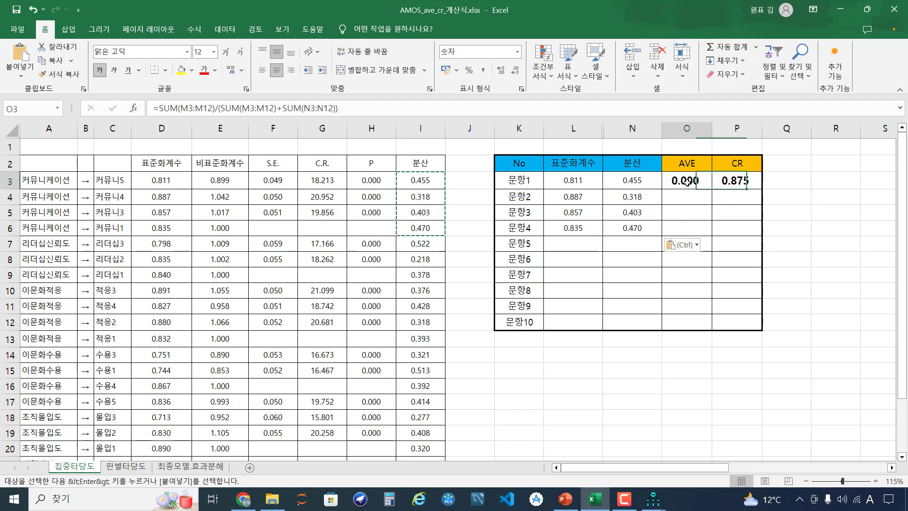
{"action": "key", "text": "Escape"}
{"action": "key", "text": "F2"}
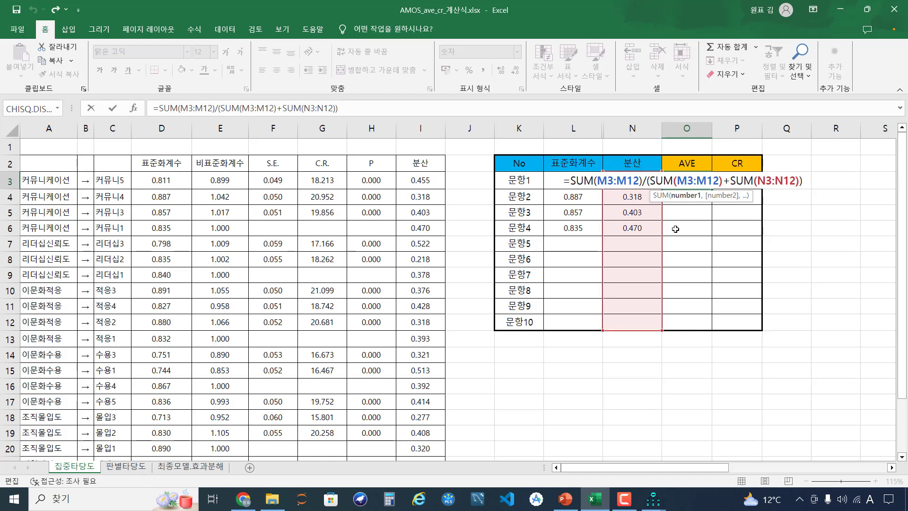
{"action": "key", "text": "Escape"}
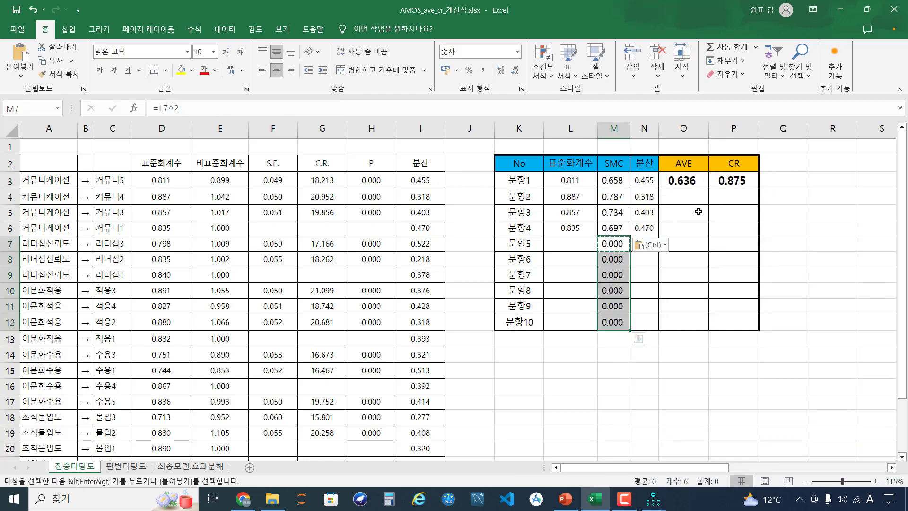
Step: Show the SMC column M with squared coefficients (=L3^2) down to row 12, and make columns L through N equally wide
{"action": "left_click", "coordinate": [673, 213]}
{"action": "key", "text": "Escape"}
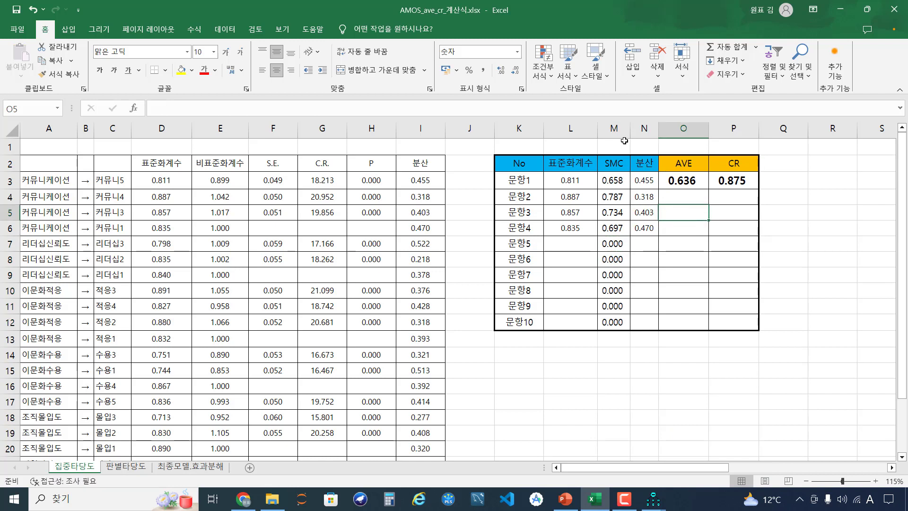
{"action": "left_click_drag", "start_coordinate": [630, 128], "coordinate": [602, 129]}
{"action": "left_click", "coordinate": [625, 258]}
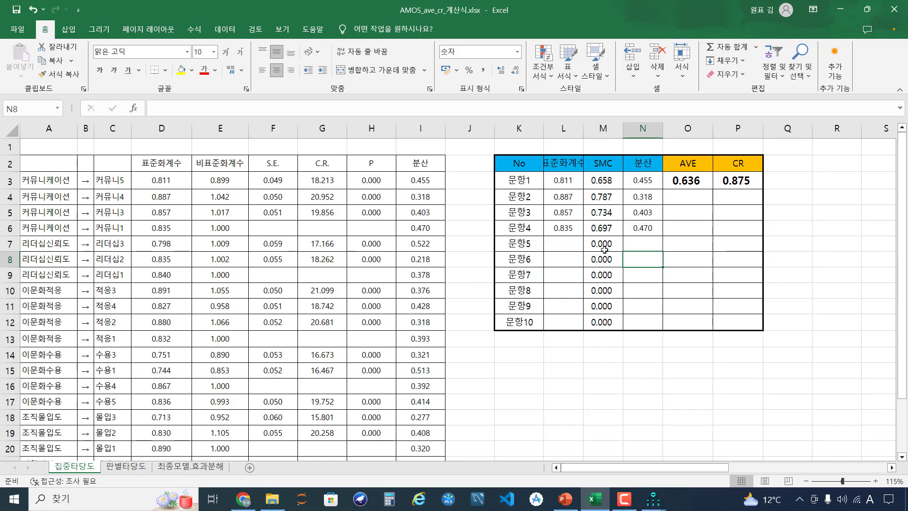
Step: Check the squaring formula in M3 against the coefficient in L3, and clear the SMC cells M7:M12 for 문항5 to 문항10
{"action": "left_click", "coordinate": [605, 183]}
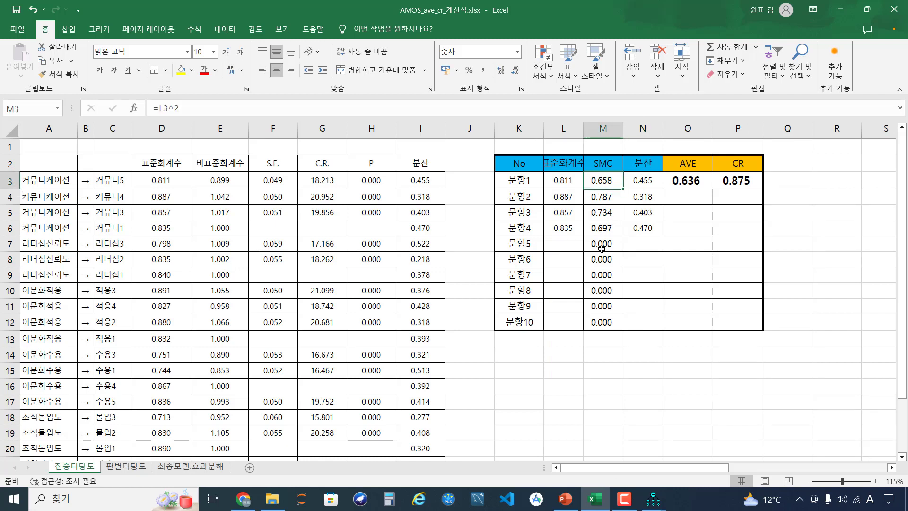
{"action": "left_click", "coordinate": [566, 182]}
{"action": "left_click", "coordinate": [609, 178]}
{"action": "left_click_drag", "start_coordinate": [607, 243], "coordinate": [605, 321]}
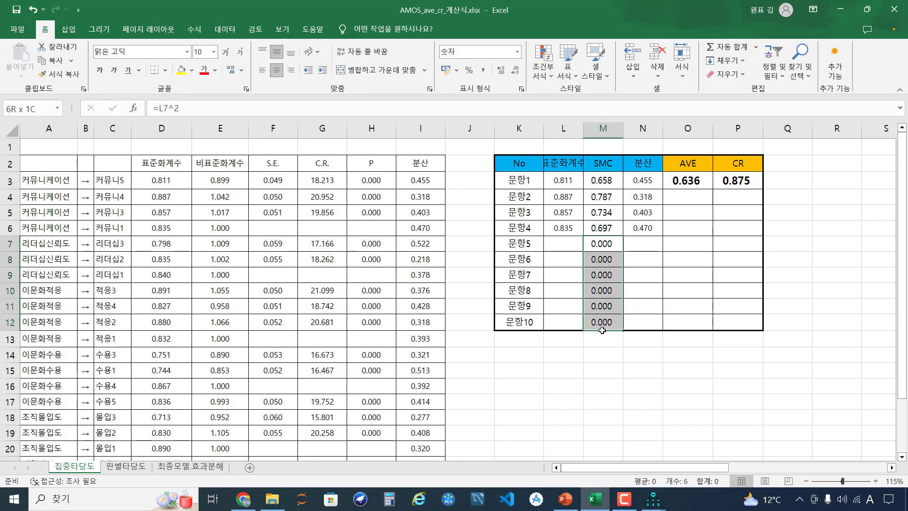
{"action": "key", "text": "Delete"}
{"action": "left_click", "coordinate": [586, 179]}
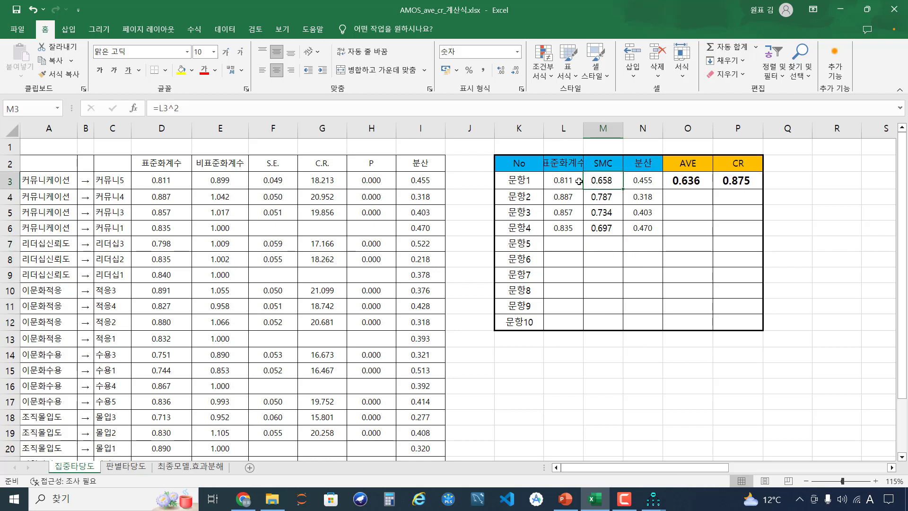
Step: Review the squaring formula in M3 and the AVE and CR formulas in O3 and P3
{"action": "left_click", "coordinate": [573, 182]}
{"action": "left_click", "coordinate": [606, 187]}
{"action": "left_click_drag", "start_coordinate": [183, 108], "coordinate": [151, 108]}
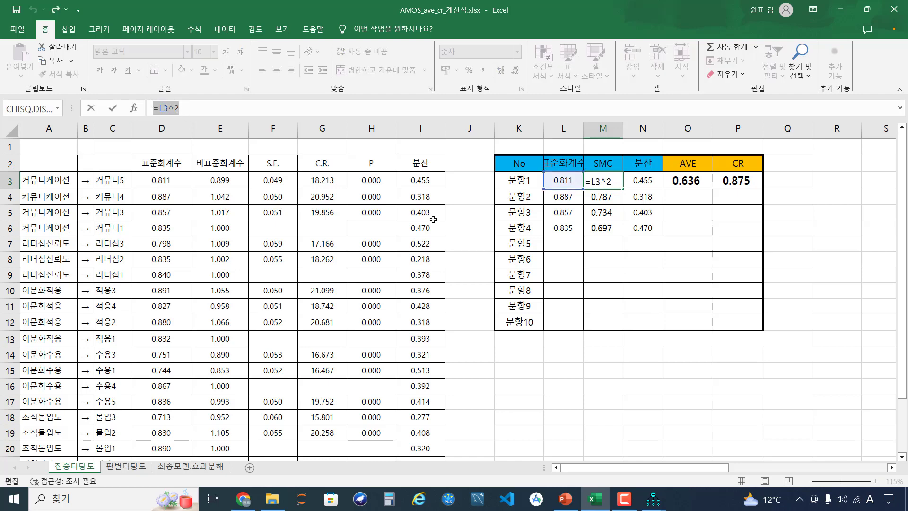
{"action": "key", "text": "Return"}
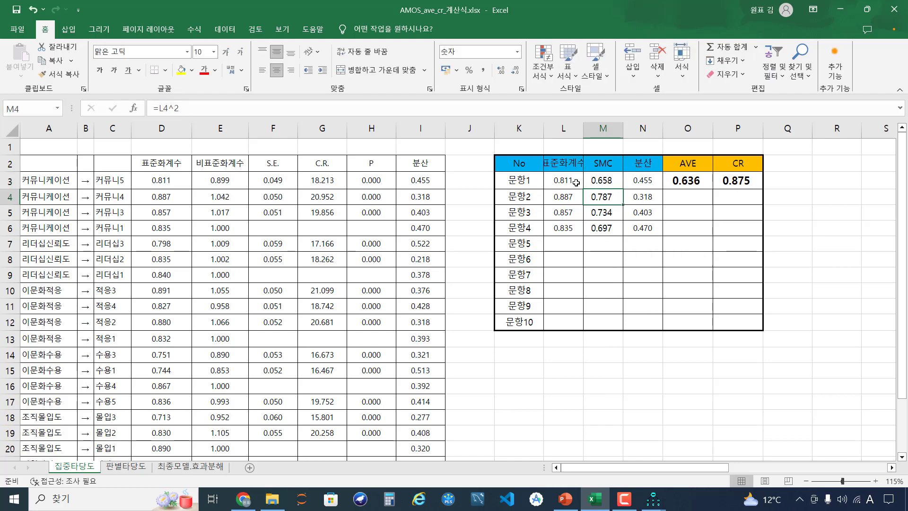
{"action": "left_click", "coordinate": [690, 182]}
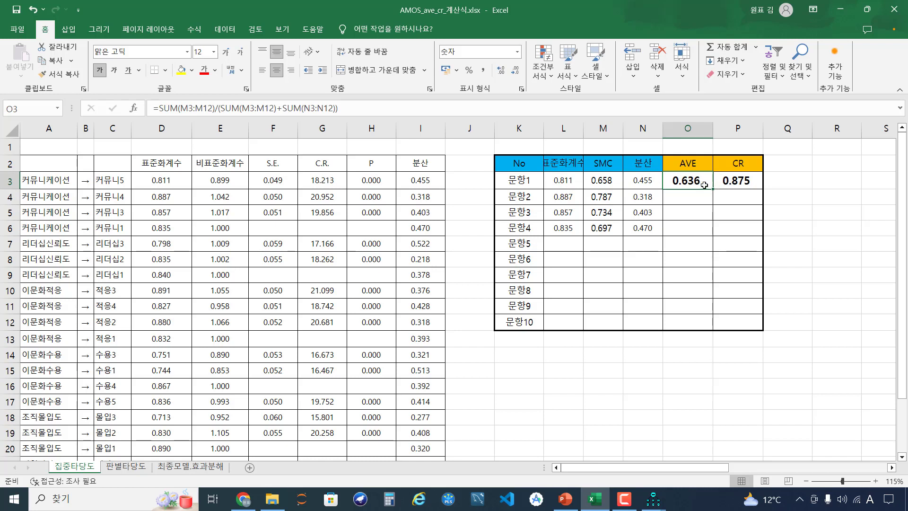
{"action": "left_click", "coordinate": [749, 183]}
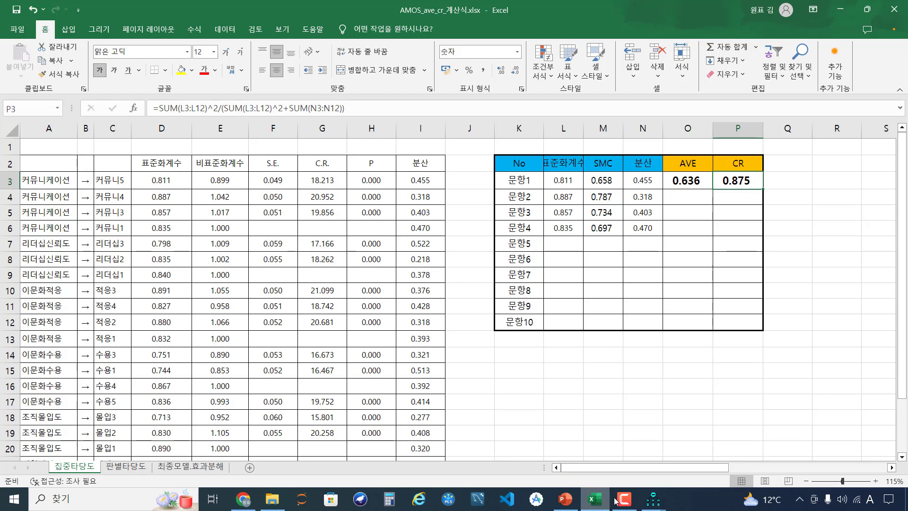
Step: Switch to the PowerPoint slide to compare its 커뮤니케이션 AVE and CR values, and return to the Excel workbook
{"action": "mouse_move", "coordinate": [566, 498]}
{"action": "left_click", "coordinate": [563, 475]}
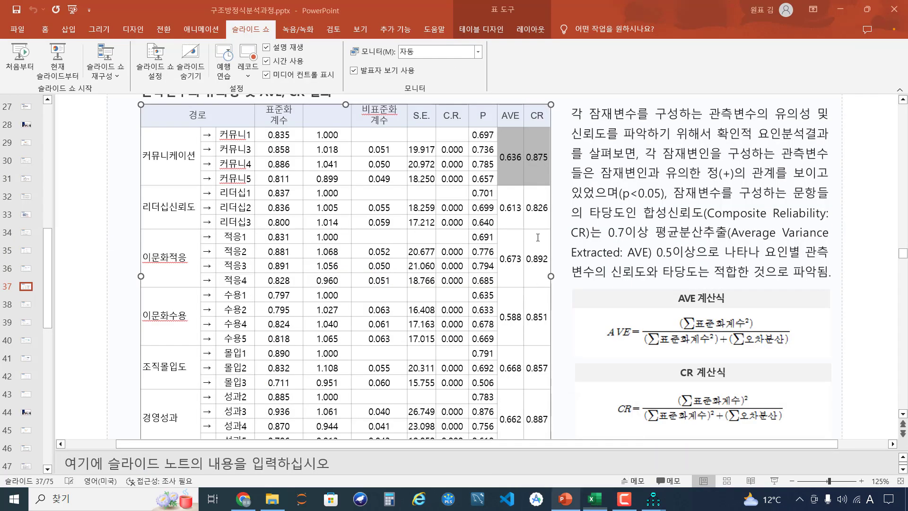
{"action": "left_click_drag", "start_coordinate": [523, 169], "coordinate": [540, 169]}
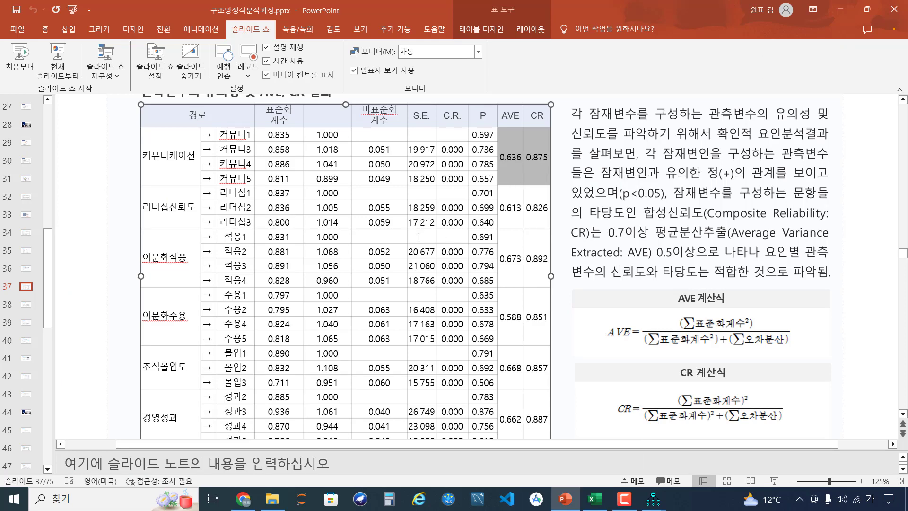
{"action": "left_click", "coordinate": [840, 9]}
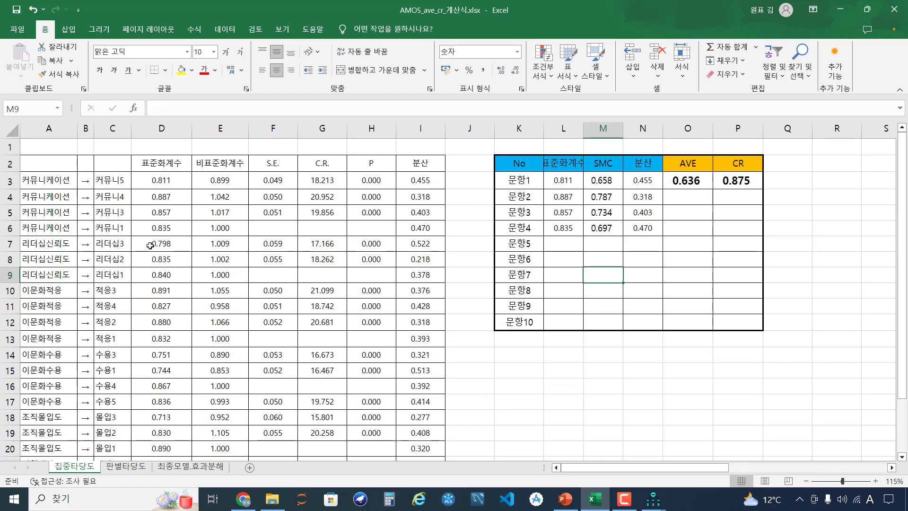
Step: Copy the three 리더십신뢰도 standardized coefficients in D7:D9 into the calculation table's 표준화계수 column, starting at L3
{"action": "left_click_drag", "start_coordinate": [148, 245], "coordinate": [156, 276]}
{"action": "key", "text": "ctrl+c"}
{"action": "left_click", "coordinate": [564, 180]}
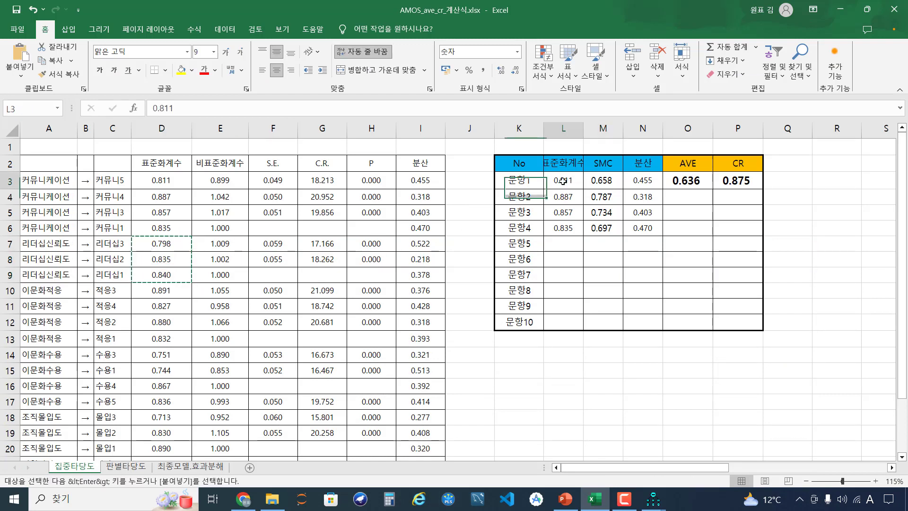
{"action": "key", "text": "ctrl+v"}
Step: Clear the leftover 문항4 coefficient in L6 and variance in N6
{"action": "left_click", "coordinate": [571, 229]}
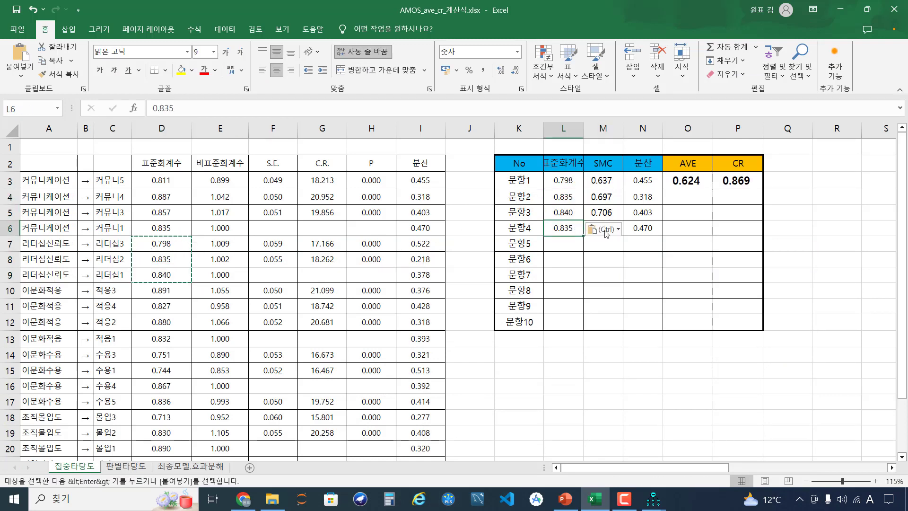
{"action": "key", "text": "Delete"}
{"action": "left_click", "coordinate": [643, 228]}
{"action": "key", "text": "Delete"}
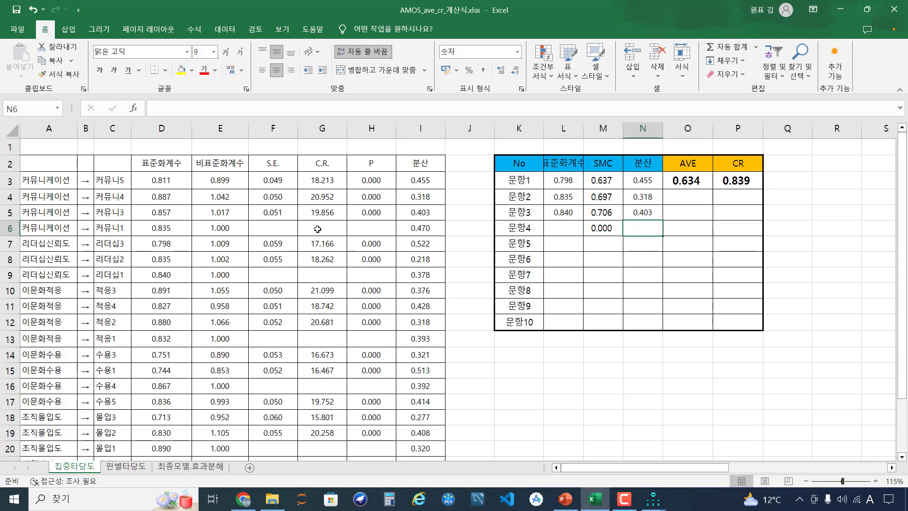
Step: Copy the three 리더십신뢰도 variances in I7:I9 into the calculation table's 분산 column, starting at N3
{"action": "left_click", "coordinate": [362, 248]}
{"action": "left_click_drag", "start_coordinate": [412, 248], "coordinate": [441, 268]}
{"action": "key", "text": "ctrl+c"}
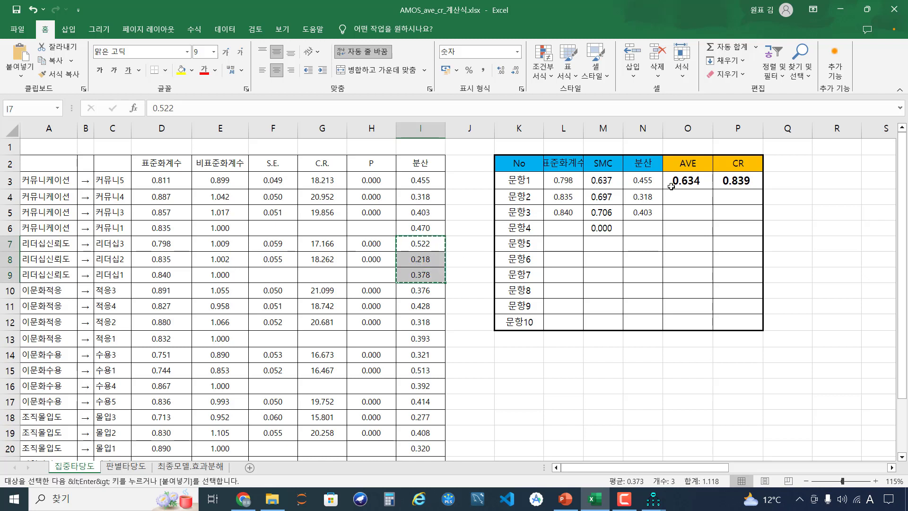
{"action": "left_click", "coordinate": [643, 182]}
{"action": "key", "text": "ctrl+v"}
Step: Check the AVE and CR results in O3 and P3 against the 리더십신뢰도 values on the PowerPoint slide, and return to Excel
{"action": "left_click", "coordinate": [721, 195]}
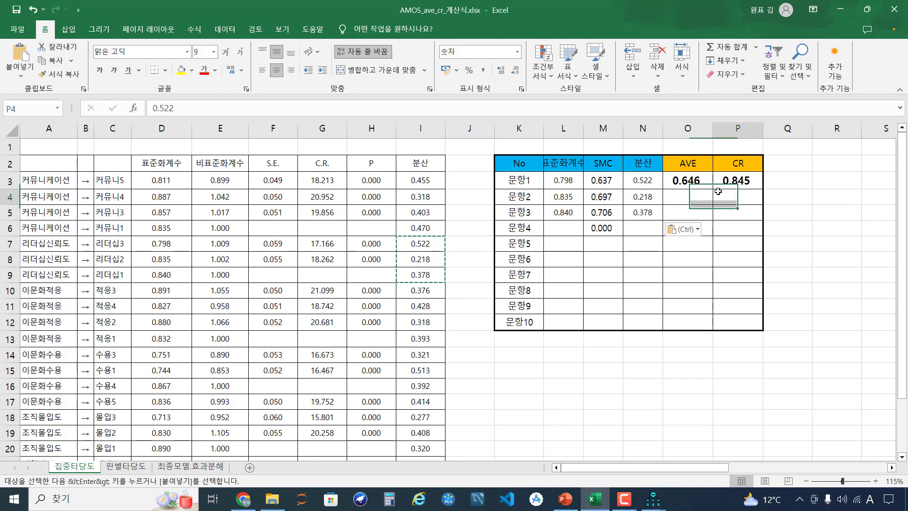
{"action": "key", "text": "Up"}
{"action": "key", "text": "Left"}
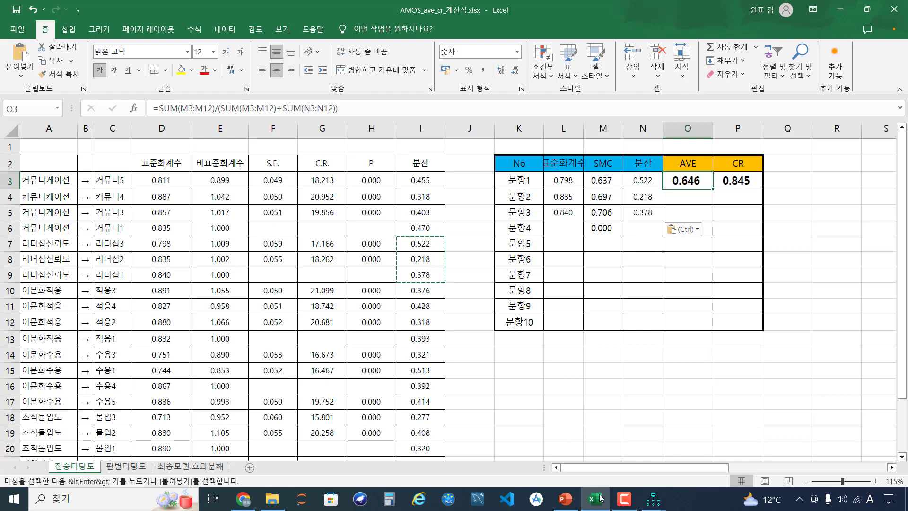
{"action": "key", "text": "Right"}
{"action": "mouse_move", "coordinate": [566, 499]}
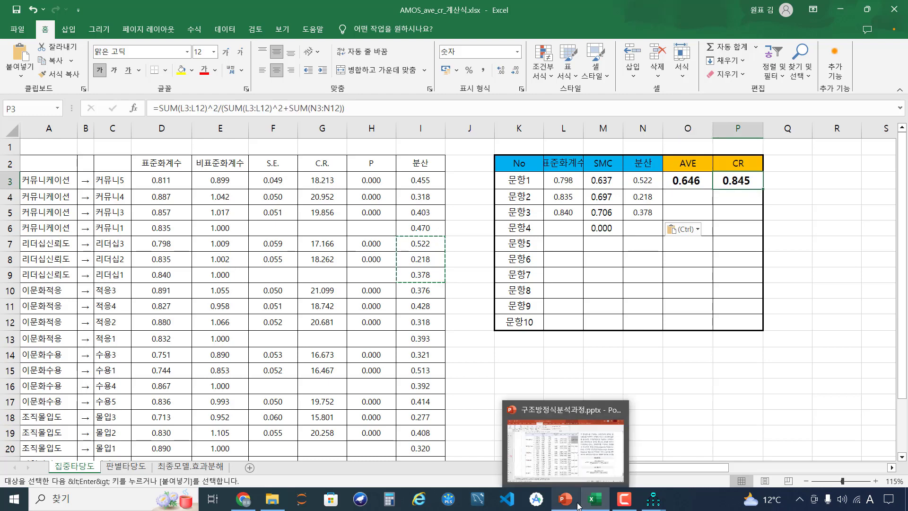
{"action": "left_click", "coordinate": [581, 467]}
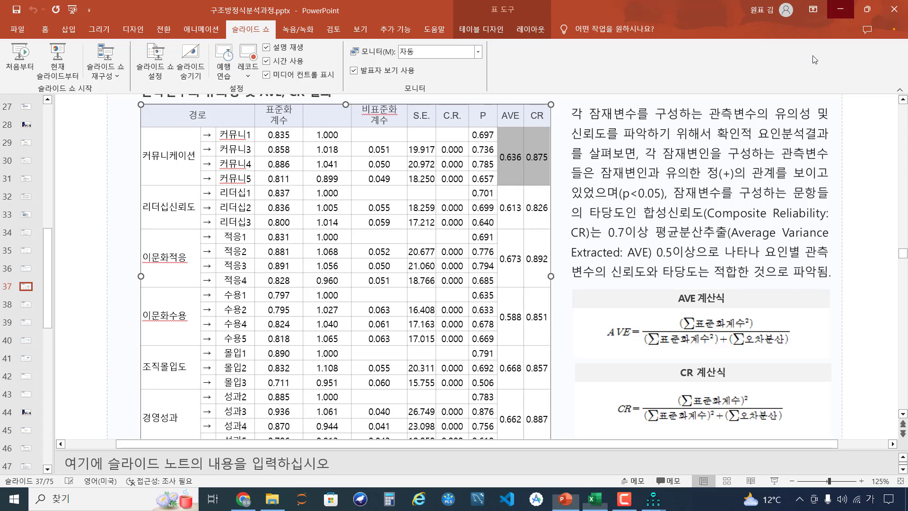
{"action": "left_click", "coordinate": [840, 9]}
Step: Clear the unused 문항4 SMC cell M6 and check the squaring formula in M3
{"action": "left_click", "coordinate": [614, 231]}
{"action": "key", "text": "Escape"}
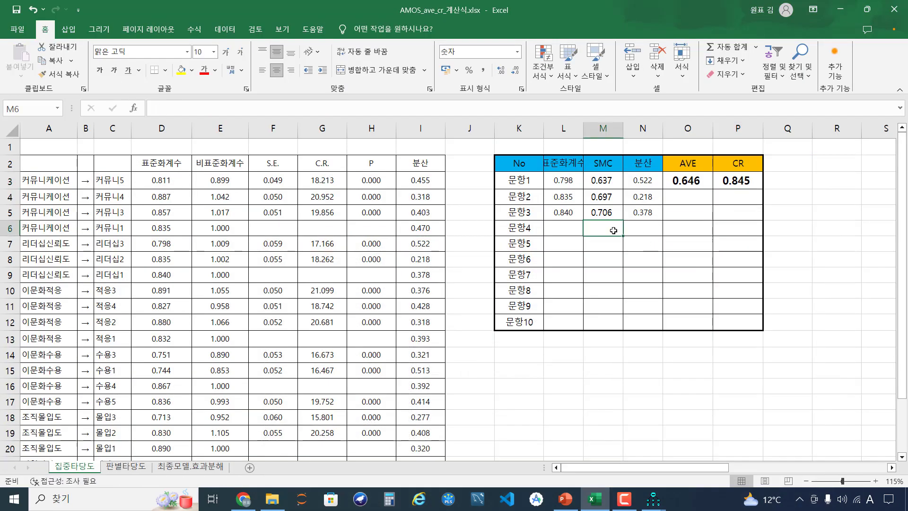
{"action": "key", "text": "Delete"}
{"action": "left_click", "coordinate": [608, 181]}
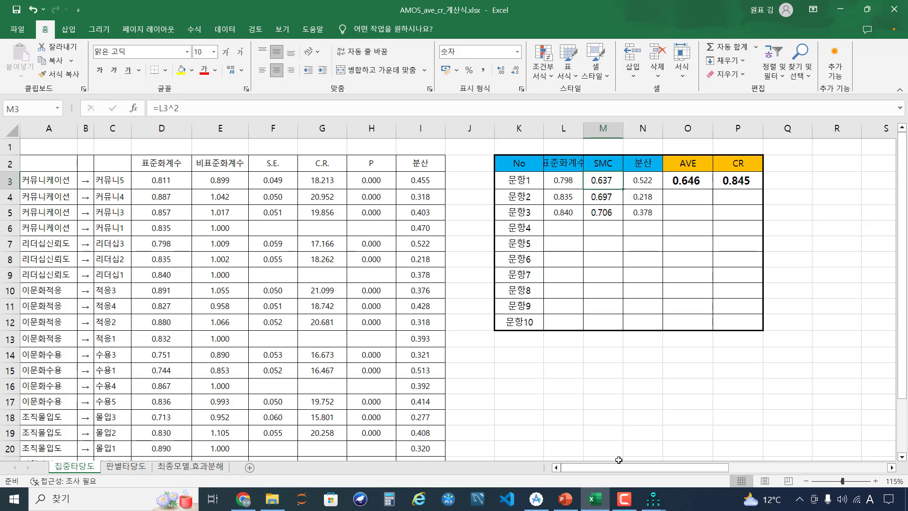
{"action": "left_click", "coordinate": [652, 246]}
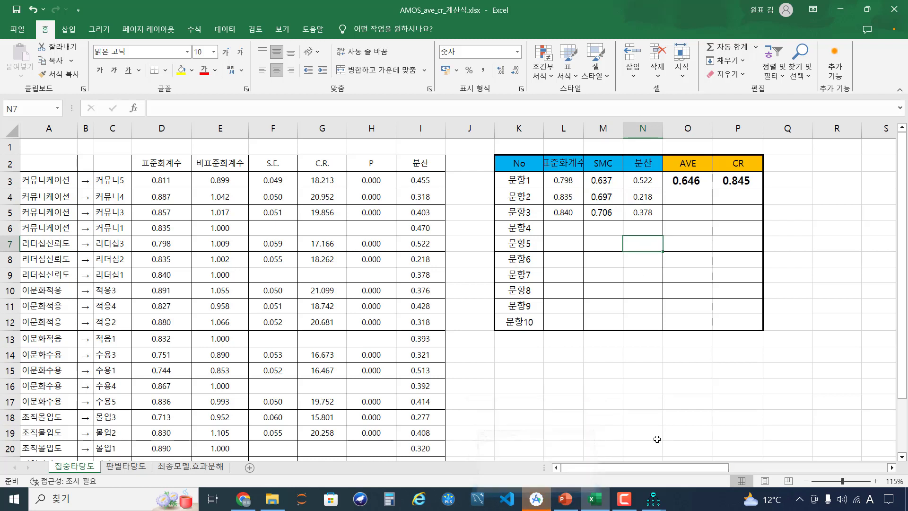
Step: Show the 판별타당도 sheet and select the diagonal AVE cells from B13 to G18 in the first discriminant validity table
{"action": "left_click", "coordinate": [134, 468]}
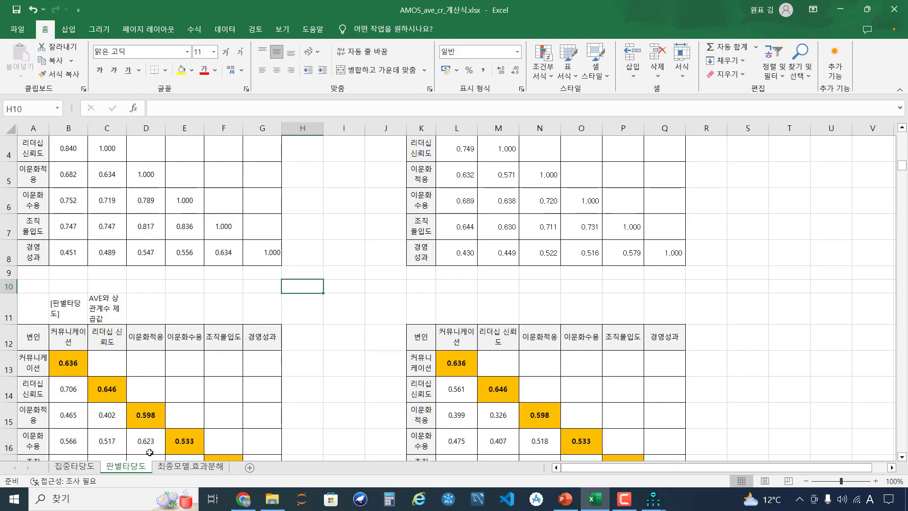
{"action": "scroll", "coordinate": [216, 377], "scroll_direction": "up", "scroll_amount": 3}
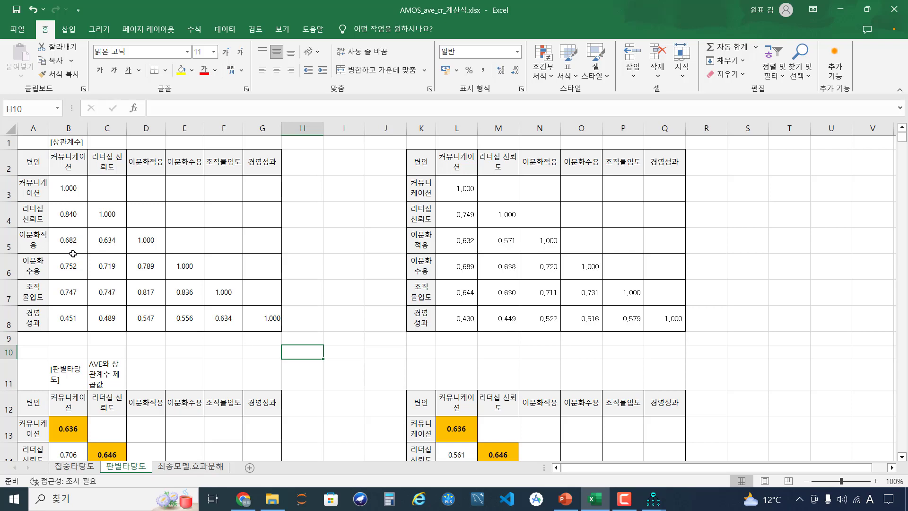
{"action": "scroll", "coordinate": [73, 254], "scroll_direction": "down", "scroll_amount": 2}
{"action": "left_click", "coordinate": [70, 291]}
{"action": "left_click", "coordinate": [99, 314], "text": "ctrl"}
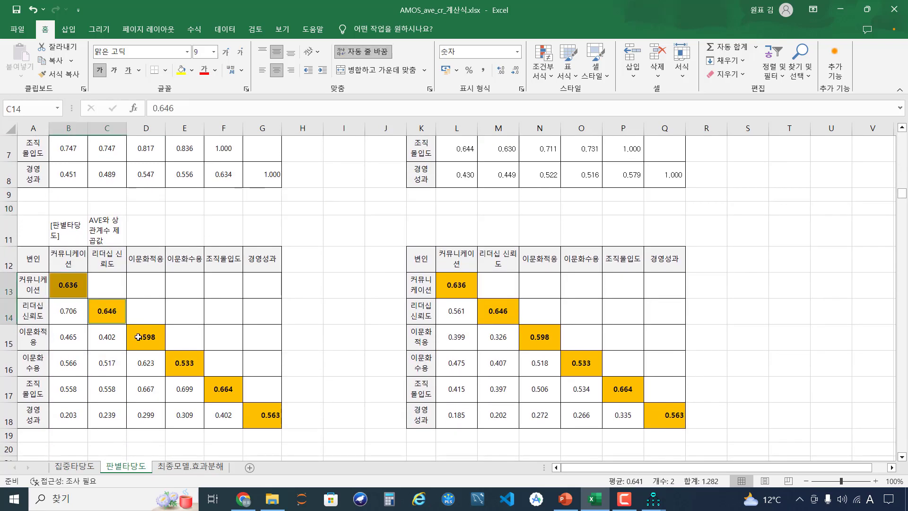
{"action": "left_click", "coordinate": [138, 337], "text": "ctrl"}
{"action": "left_click", "coordinate": [186, 366], "text": "ctrl"}
{"action": "left_click", "coordinate": [225, 393], "text": "ctrl"}
{"action": "left_click", "coordinate": [272, 421], "text": "ctrl"}
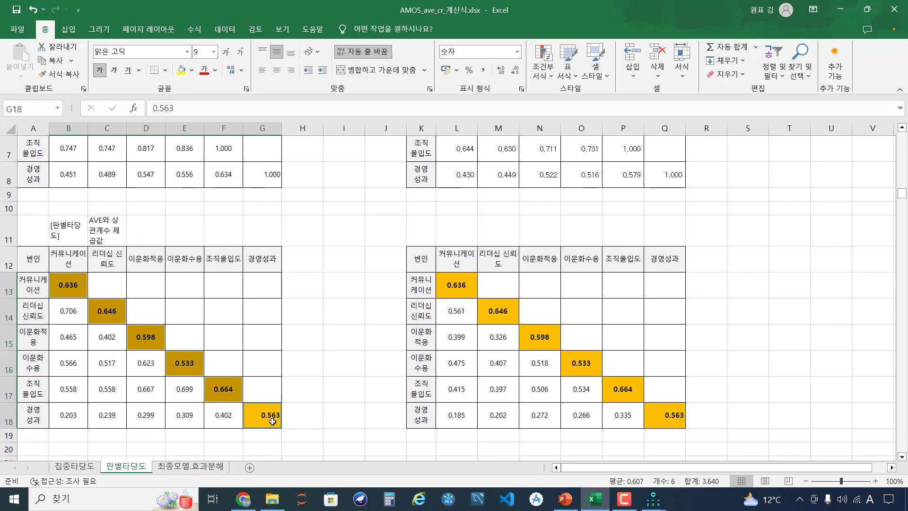
Step: Check the AVE formula in O3 on the 집중타당도 sheet, and return to the 판별타당도 sheet
{"action": "left_click", "coordinate": [74, 466]}
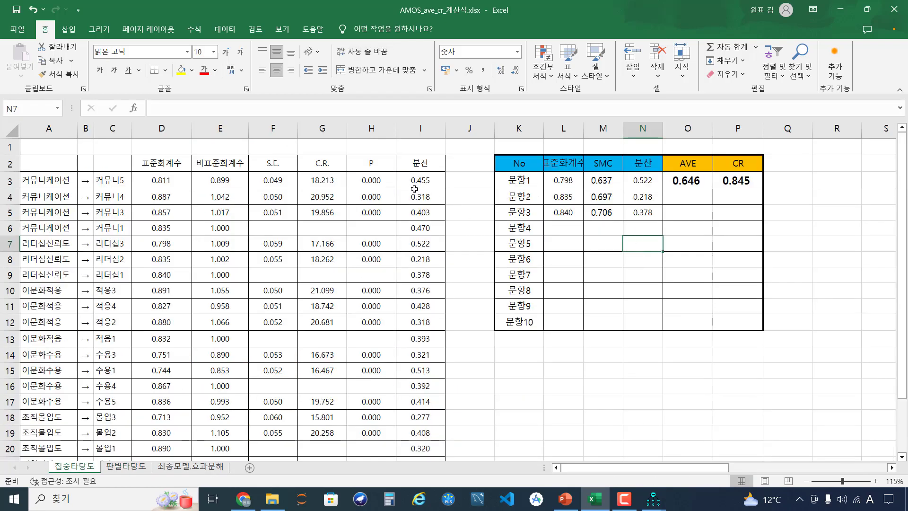
{"action": "left_click", "coordinate": [692, 178]}
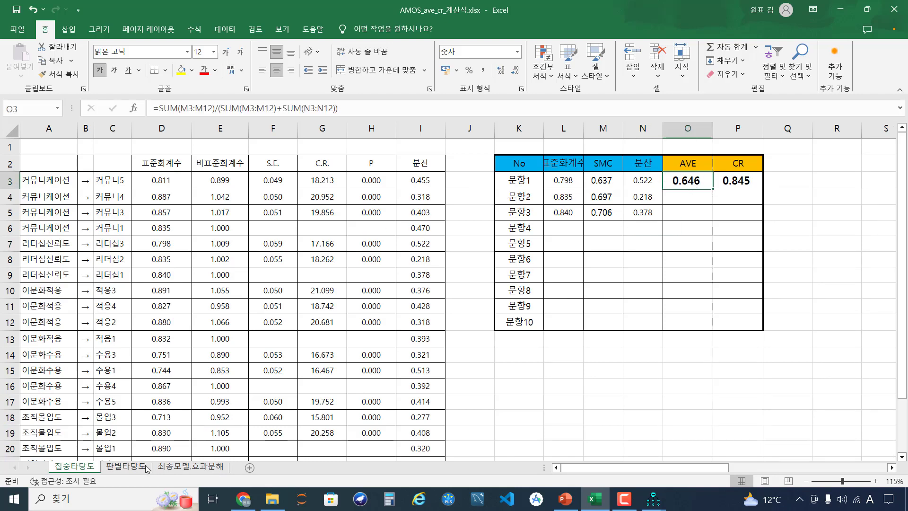
{"action": "left_click", "coordinate": [126, 467]}
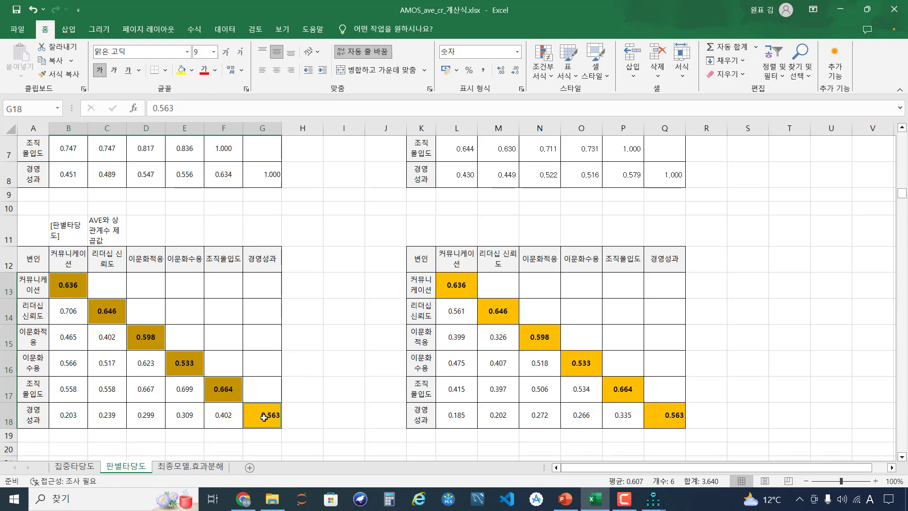
Step: Check the squared correlation formula in B14 against the 커뮤니케이션 and 리더십 신뢰도 correlation in B4
{"action": "left_click", "coordinate": [75, 313]}
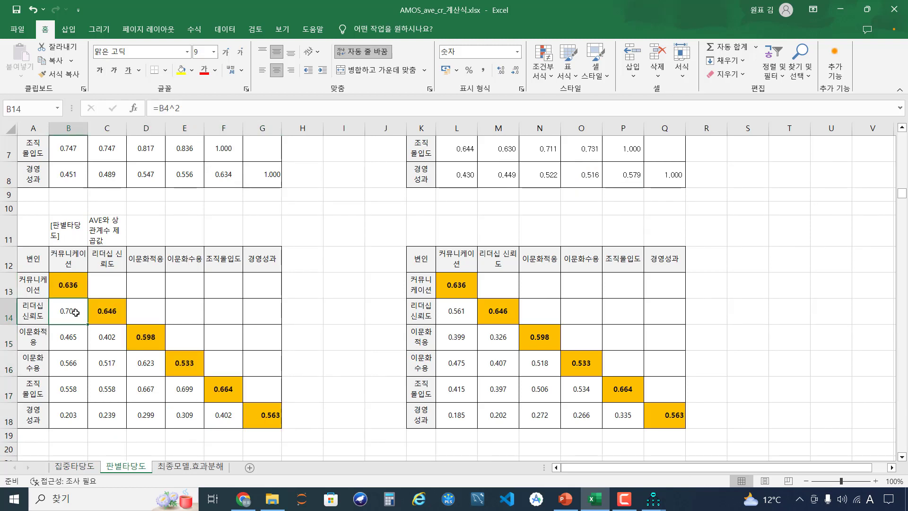
{"action": "left_click", "coordinate": [73, 254]}
{"action": "left_click", "coordinate": [28, 310], "text": "ctrl"}
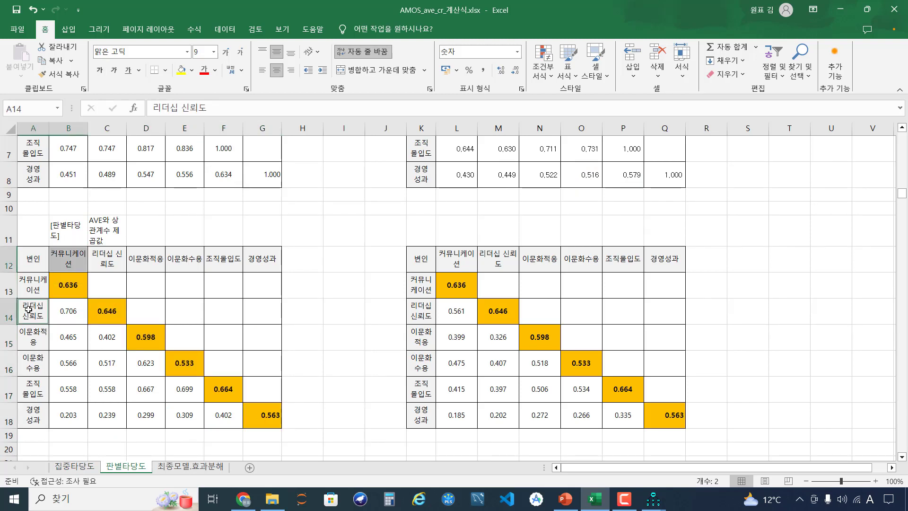
{"action": "scroll", "coordinate": [68, 315], "scroll_direction": "up", "scroll_amount": 2}
{"action": "left_click", "coordinate": [73, 216]}
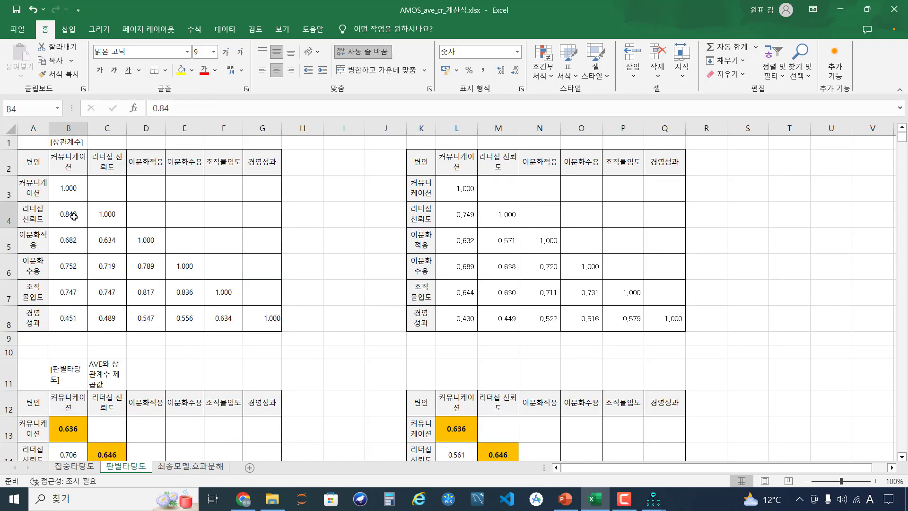
{"action": "scroll", "coordinate": [73, 216], "scroll_direction": "down", "scroll_amount": 3}
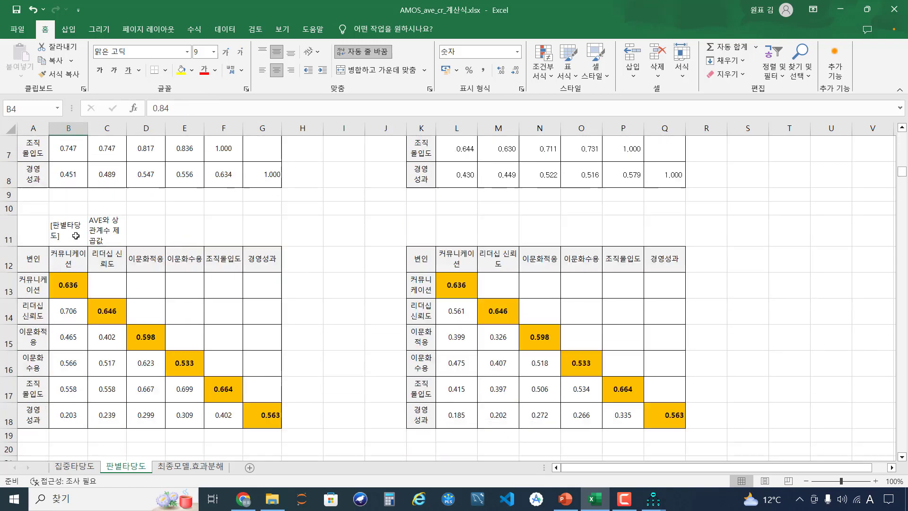
{"action": "left_click", "coordinate": [65, 248]}
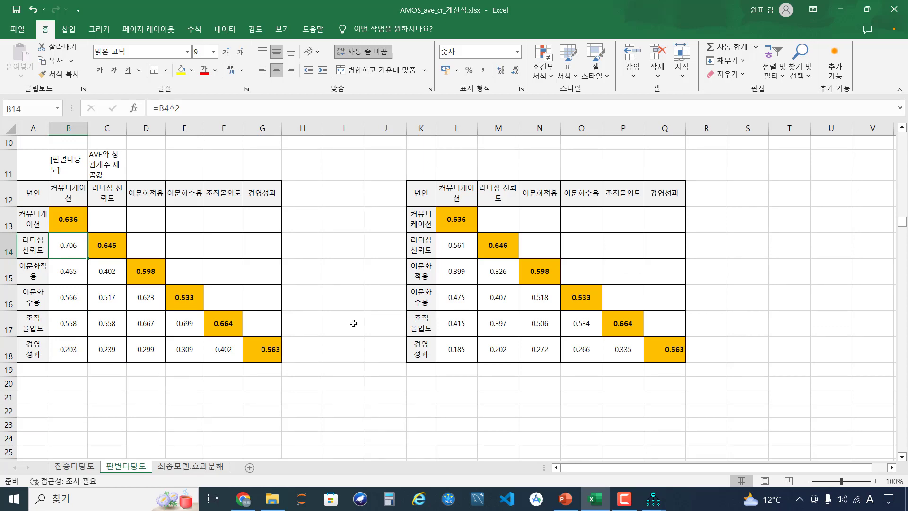
Step: Examine the second correlation table's 커뮤니케이션 pairings with 리더십 신뢰도, 이문화 적응 and 이문화 수용, and the validity table below it
{"action": "scroll", "coordinate": [467, 341], "scroll_direction": "up", "scroll_amount": 1}
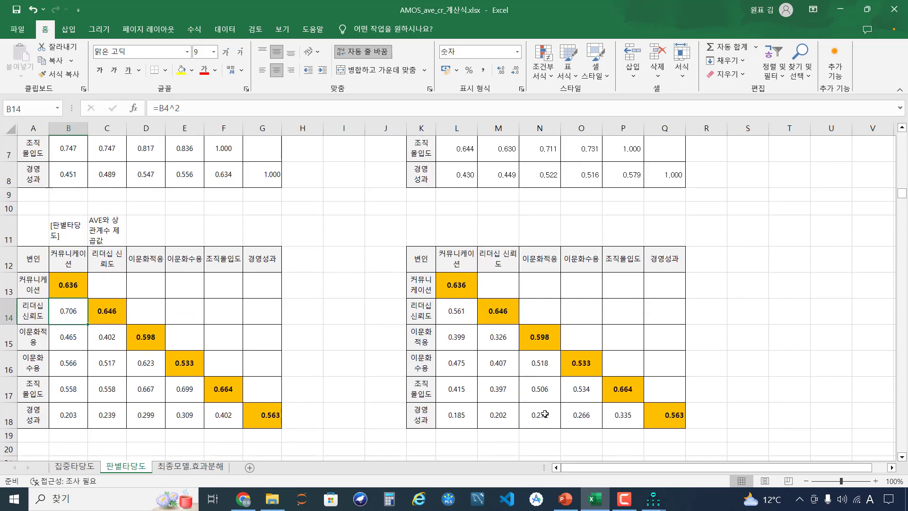
{"action": "scroll", "coordinate": [544, 413], "scroll_direction": "up", "scroll_amount": 1}
{"action": "scroll", "coordinate": [543, 362], "scroll_direction": "up", "scroll_amount": 1}
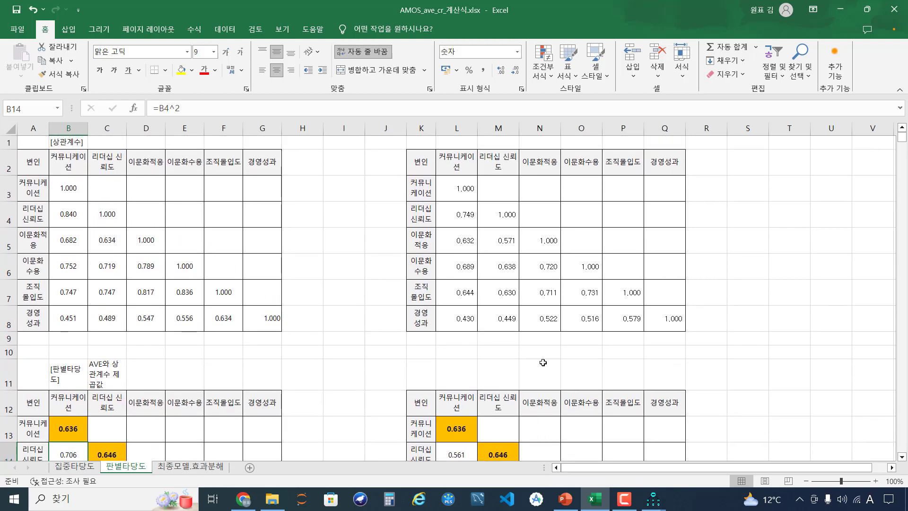
{"action": "left_click", "coordinate": [461, 170]}
{"action": "left_click", "coordinate": [428, 212], "text": "ctrl"}
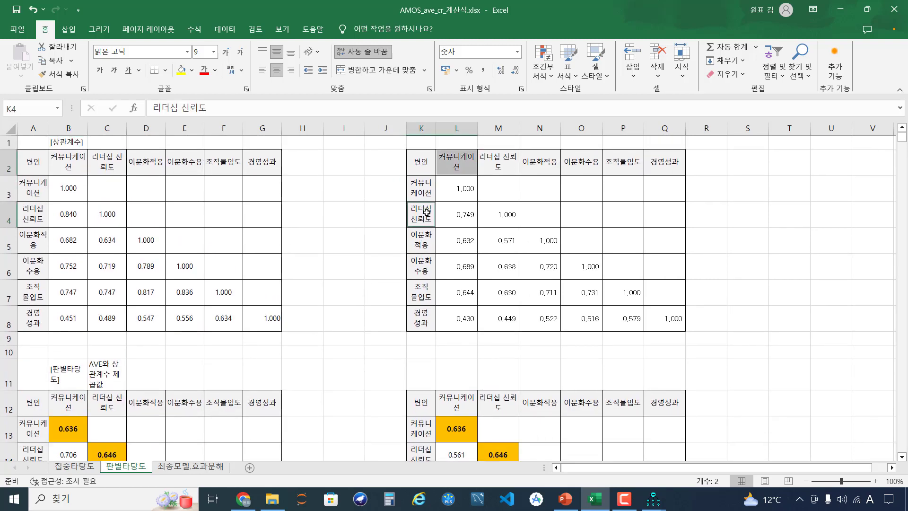
{"action": "left_click", "coordinate": [422, 246], "text": "ctrl"}
{"action": "left_click", "coordinate": [423, 266], "text": "ctrl"}
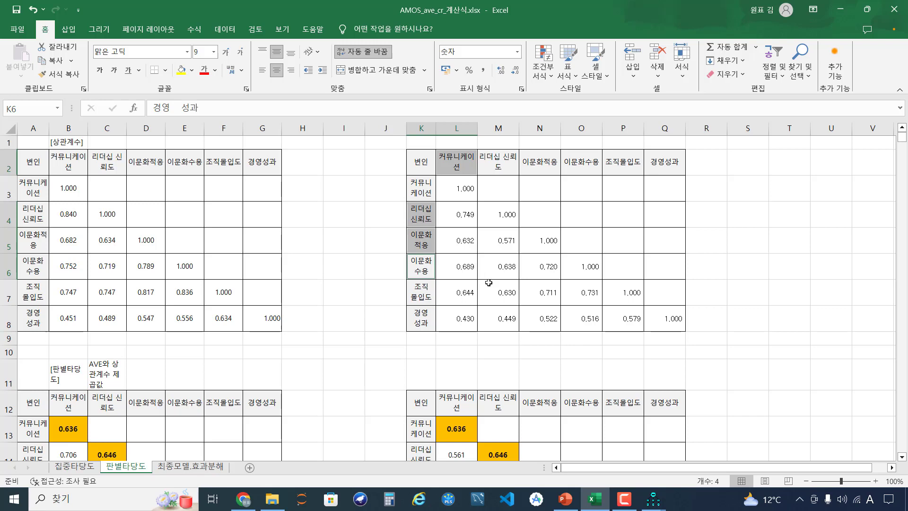
{"action": "scroll", "coordinate": [489, 283], "scroll_direction": "down", "scroll_amount": 3}
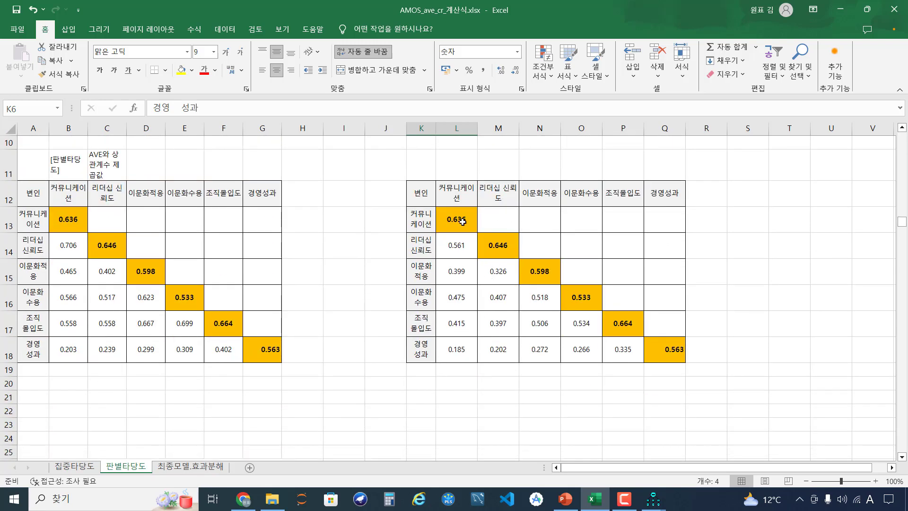
Step: Select the diagonal AVE cells from L13 to Q18 in the second validity table, plus the squared correlations in L14:L18
{"action": "left_click", "coordinate": [462, 221]}
{"action": "left_click", "coordinate": [491, 242], "text": "ctrl"}
{"action": "left_click", "coordinate": [536, 266], "text": "ctrl"}
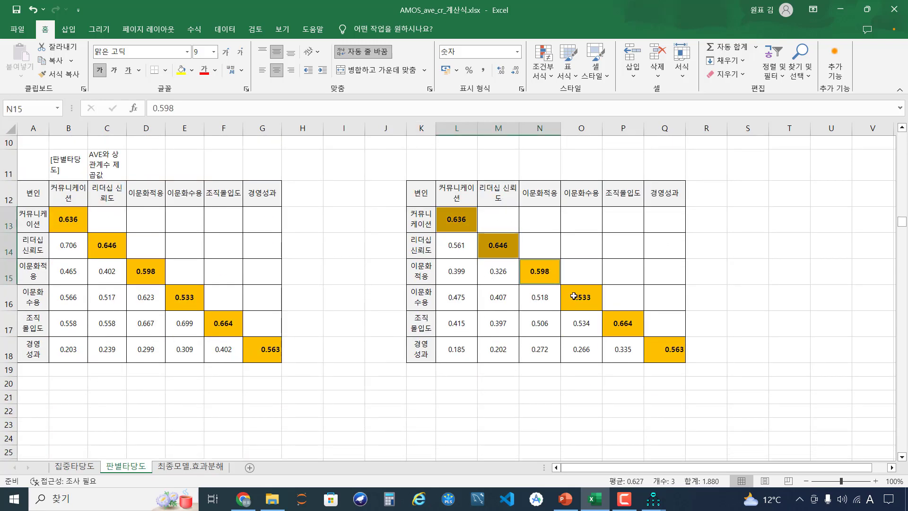
{"action": "left_click", "coordinate": [574, 297], "text": "ctrl"}
{"action": "left_click", "coordinate": [620, 315], "text": "ctrl"}
{"action": "left_click", "coordinate": [673, 355], "text": "ctrl"}
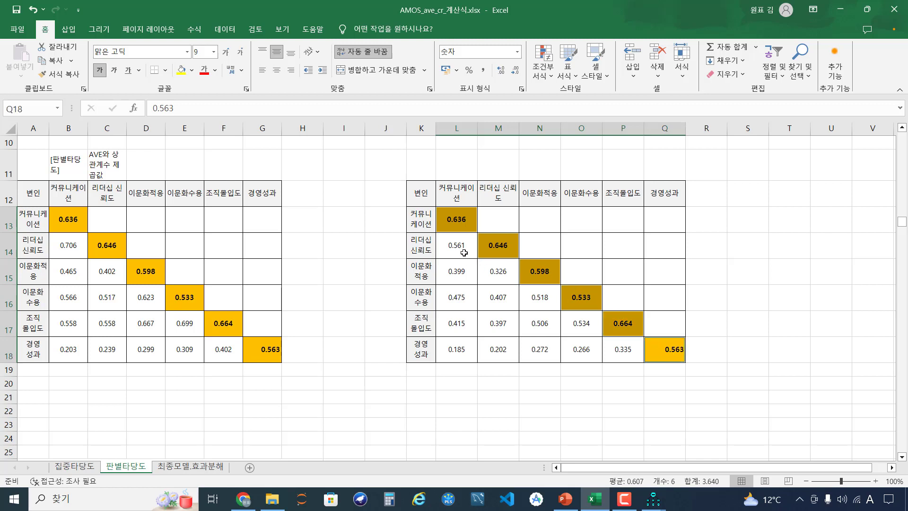
{"action": "left_click_drag", "start_coordinate": [459, 248], "coordinate": [461, 349]}
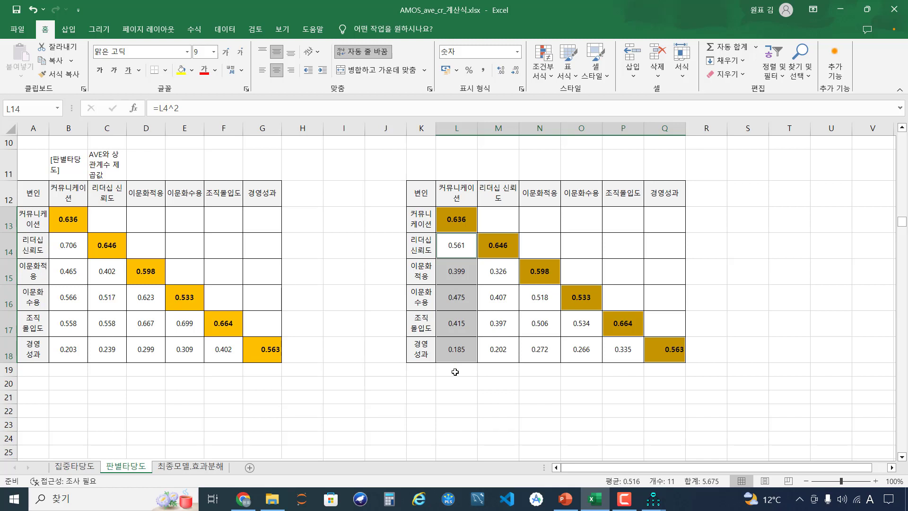
Step: Compare the AVE and CR results on the 집중타당도 sheet with the correlation tables on the 판별타당도 sheet
{"action": "scroll", "coordinate": [455, 372], "scroll_direction": "up", "scroll_amount": 2}
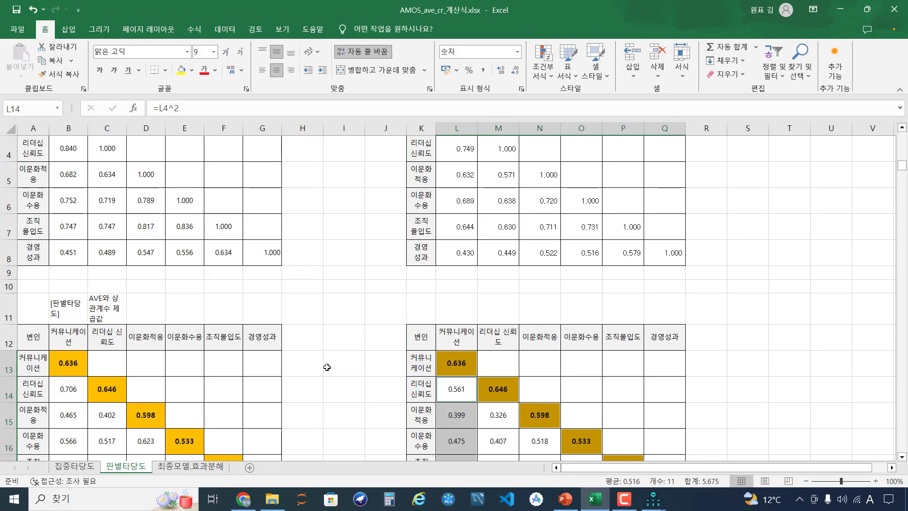
{"action": "left_click", "coordinate": [85, 467]}
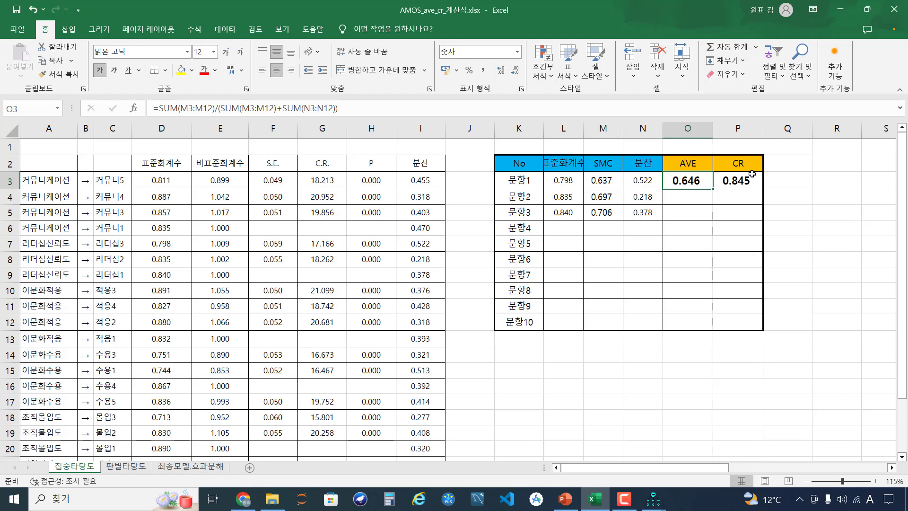
{"action": "left_click", "coordinate": [135, 468]}
{"action": "scroll", "coordinate": [127, 322], "scroll_direction": "down", "scroll_amount": 1, "text": "ctrl"}
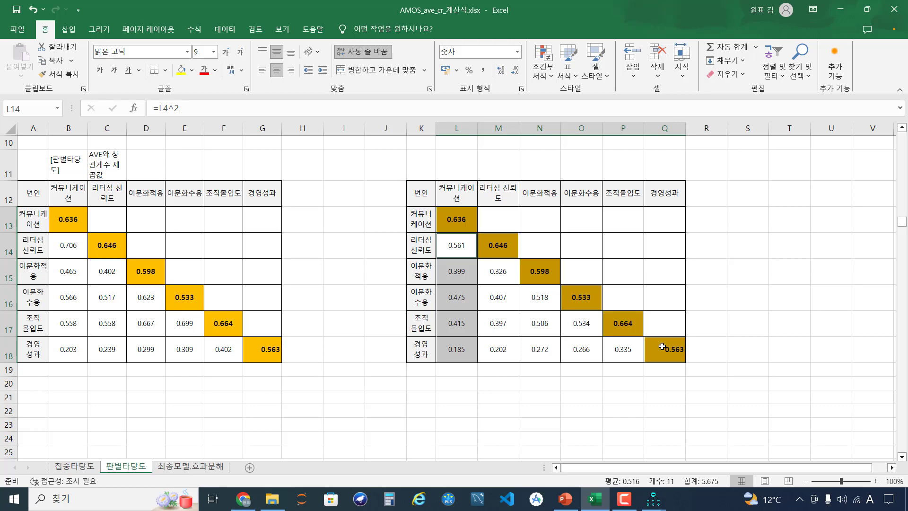
{"action": "scroll", "coordinate": [402, 343], "scroll_direction": "up", "scroll_amount": 2}
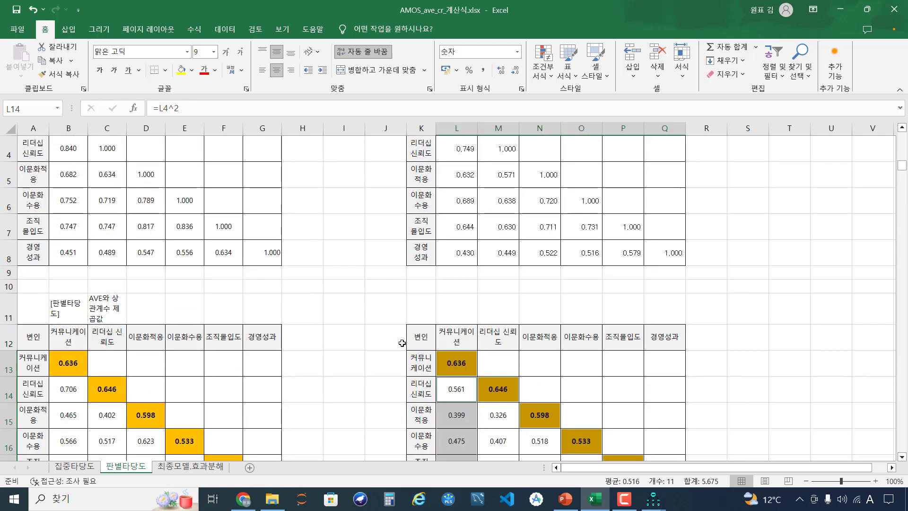
{"action": "scroll", "coordinate": [402, 343], "scroll_direction": "up", "scroll_amount": 1}
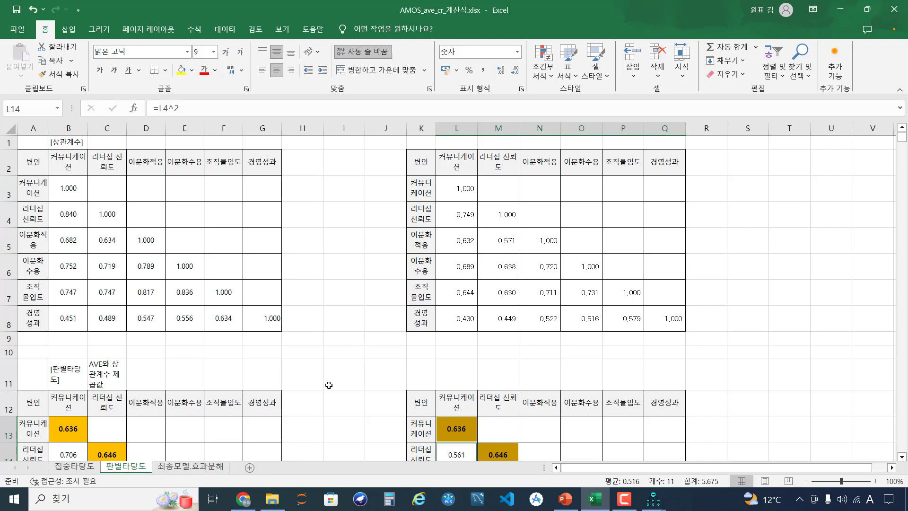
Step: Switch to the DATA IN site in Chrome and open the form for adding a new analysis project
{"action": "left_click", "coordinate": [243, 505]}
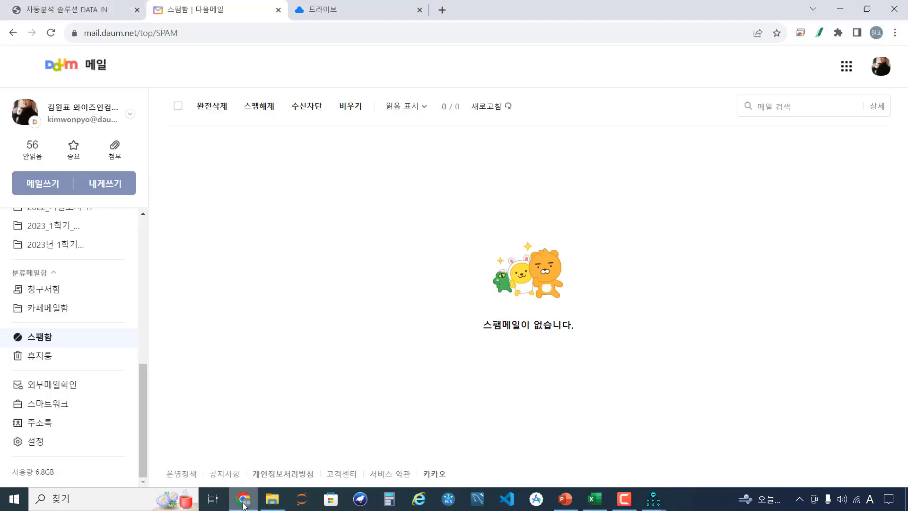
{"action": "left_click", "coordinate": [70, 9]}
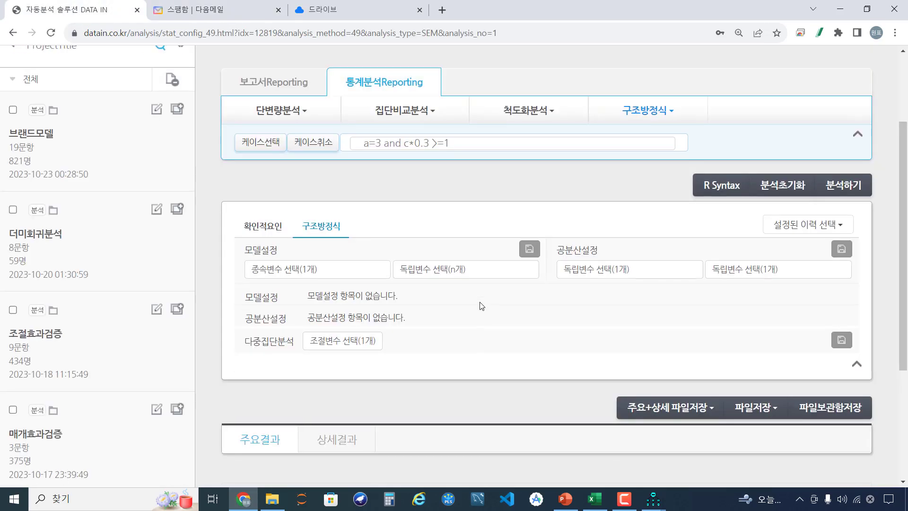
{"action": "scroll", "coordinate": [399, 292], "scroll_direction": "up", "scroll_amount": 3}
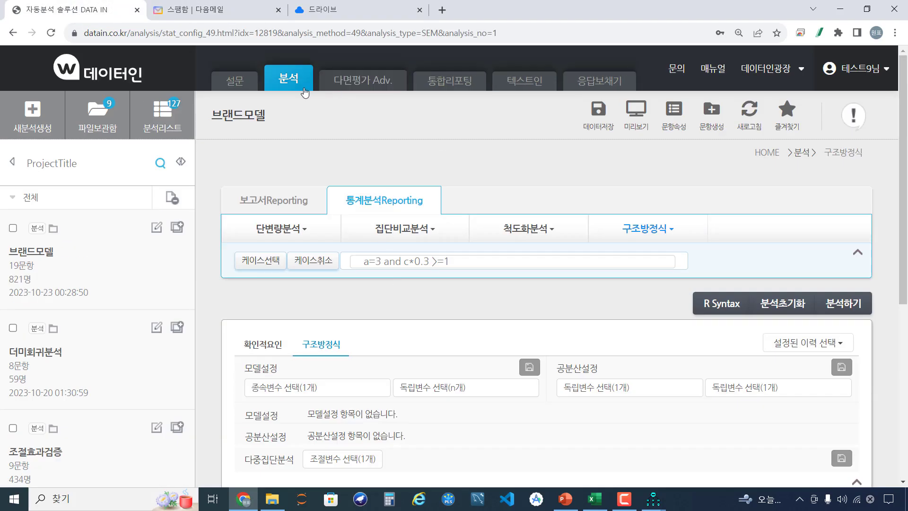
{"action": "left_click", "coordinate": [283, 86]}
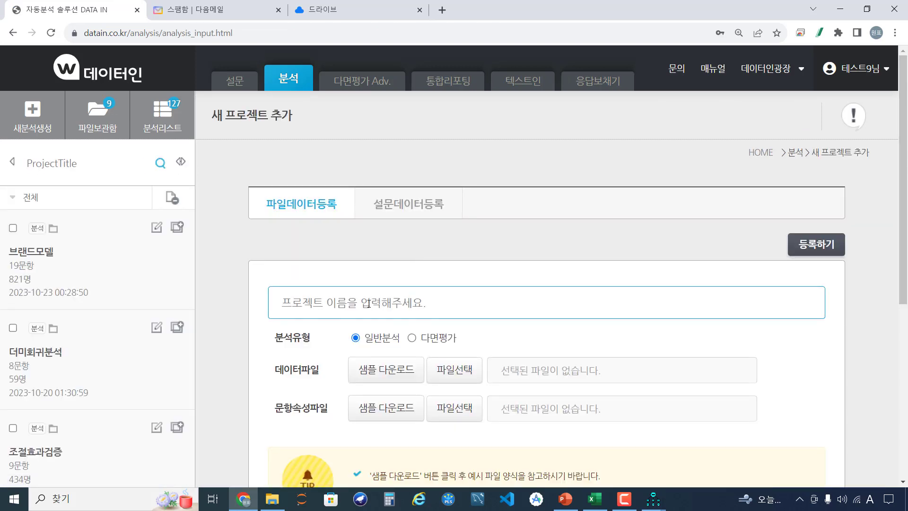
Step: Name the new analysis project 이문화조직연구
{"action": "type", "text": "이문화"}
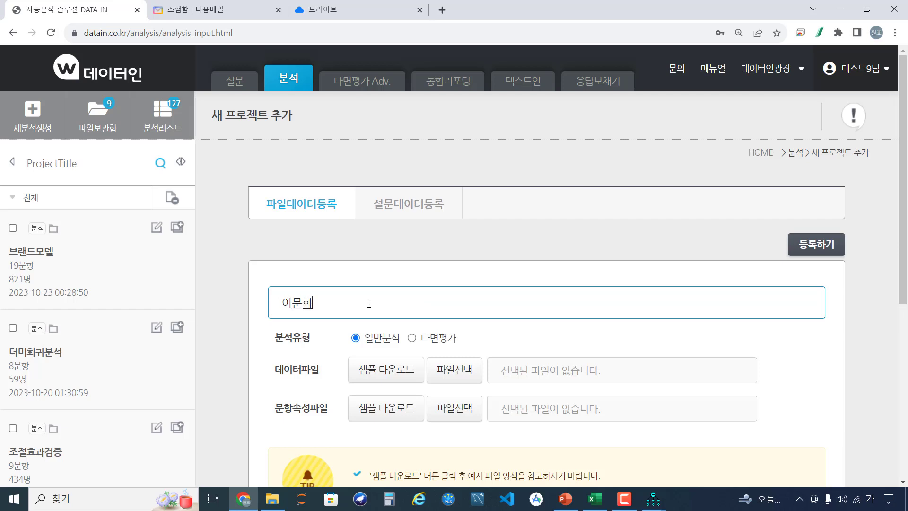
{"action": "key", "text": "BackSpace"}
{"action": "type", "text": "홰"}
{"action": "key", "text": "BackSpace"}
{"action": "type", "text": "연"}
{"action": "key", "text": "BackSpace"}
{"action": "type", "text": "조직세연구"}
Step: Attach Culture.xlsx as the project's data file and register the project without an item attribute file
{"action": "scroll", "coordinate": [369, 304], "scroll_direction": "down", "scroll_amount": 1}
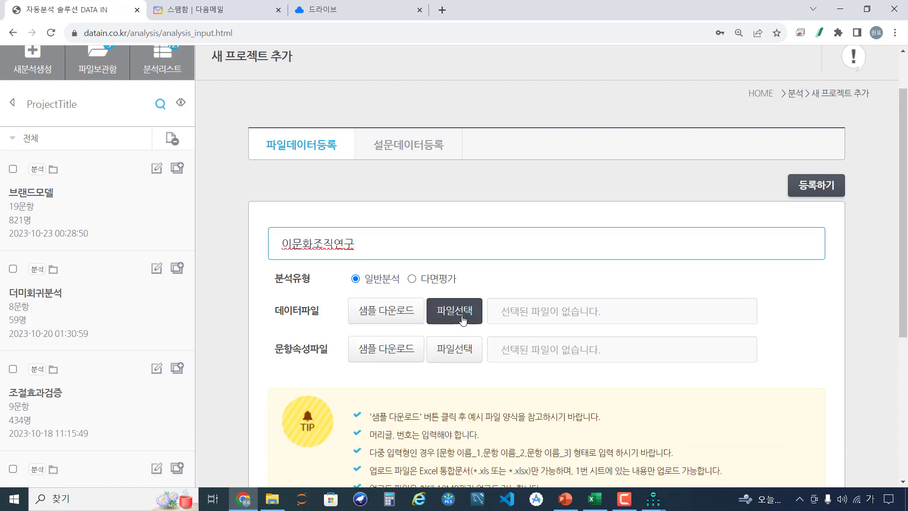
{"action": "left_click", "coordinate": [462, 321]}
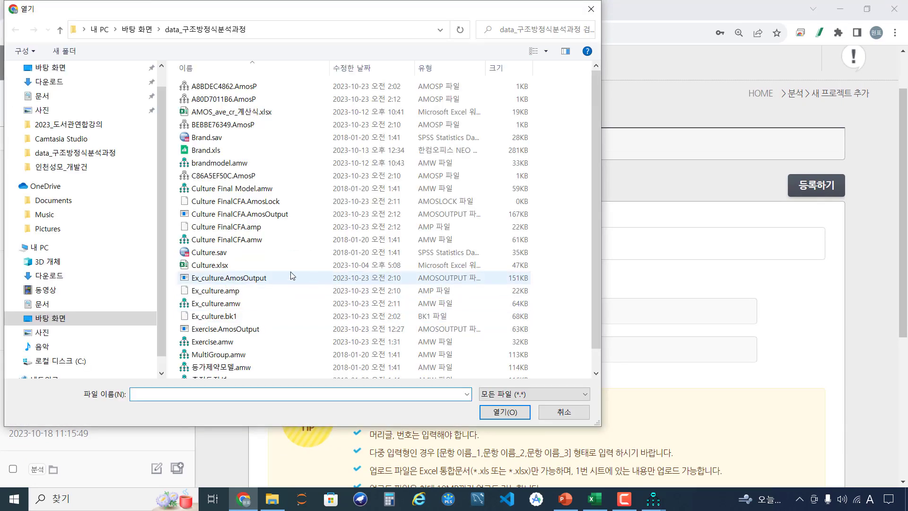
{"action": "left_click", "coordinate": [223, 268]}
{"action": "left_click", "coordinate": [500, 414]}
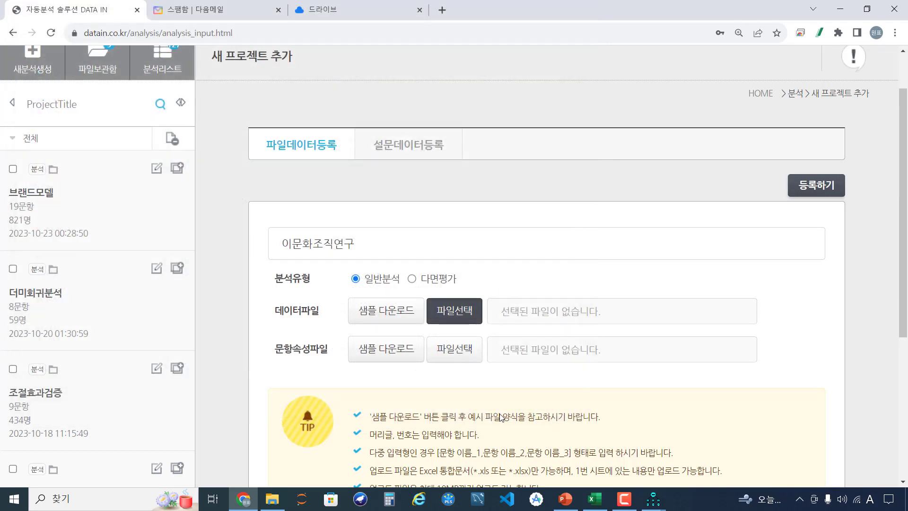
{"action": "left_click", "coordinate": [829, 191]}
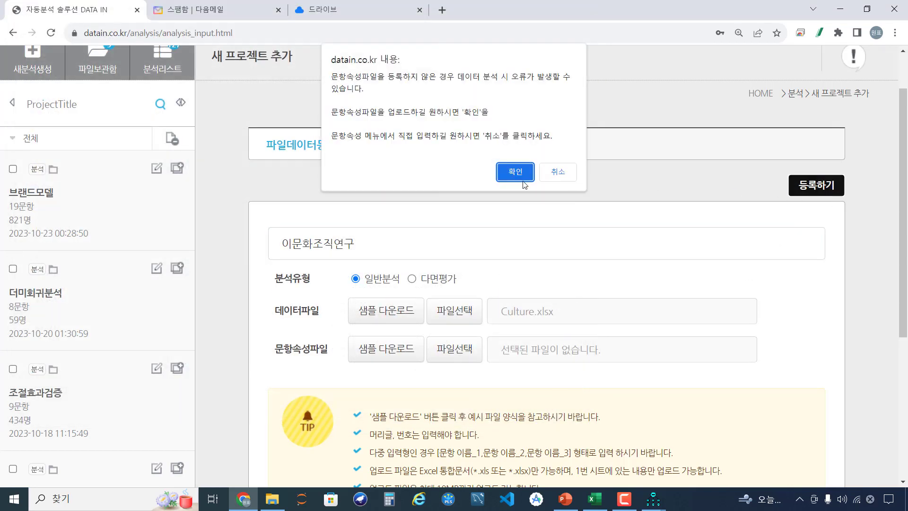
{"action": "left_click", "coordinate": [561, 174]}
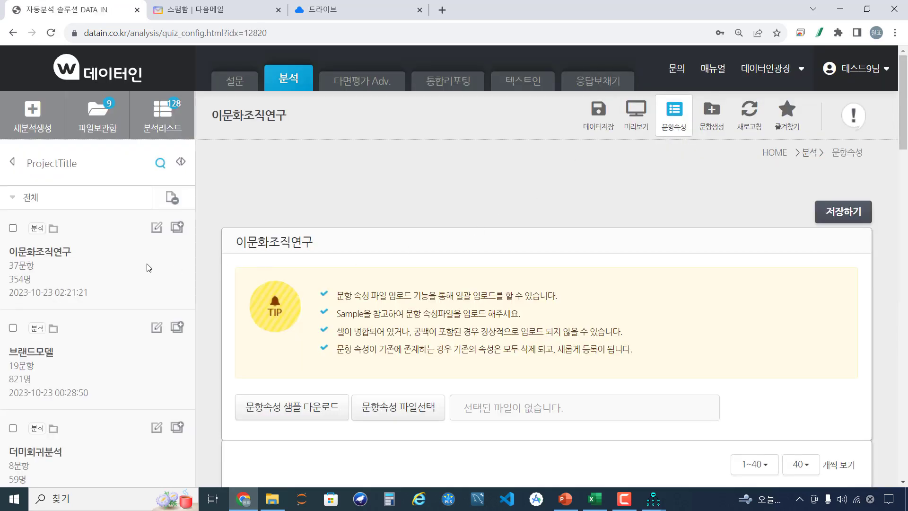
Step: Open the 이문화조직연구 project and choose the 구조방정식 analysis from its statistical analyses
{"action": "left_click", "coordinate": [66, 252]}
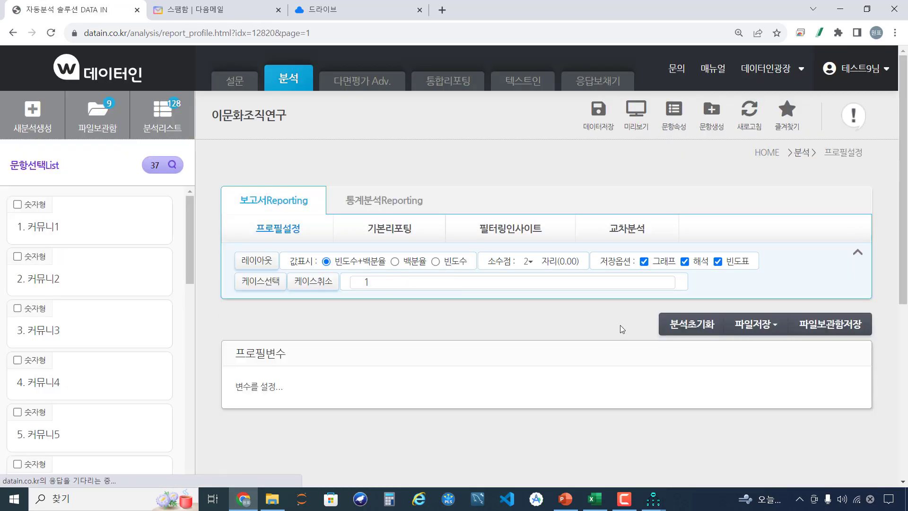
{"action": "left_click", "coordinate": [402, 204]}
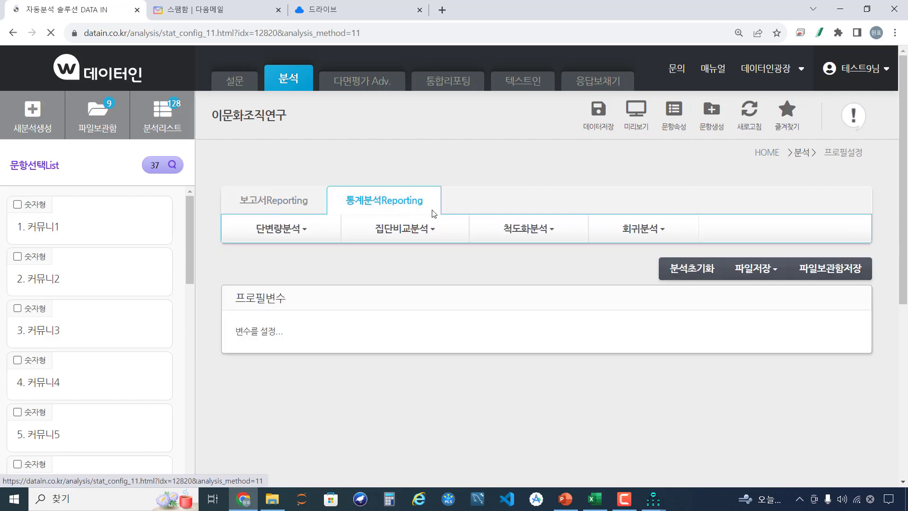
{"action": "left_click", "coordinate": [636, 231]}
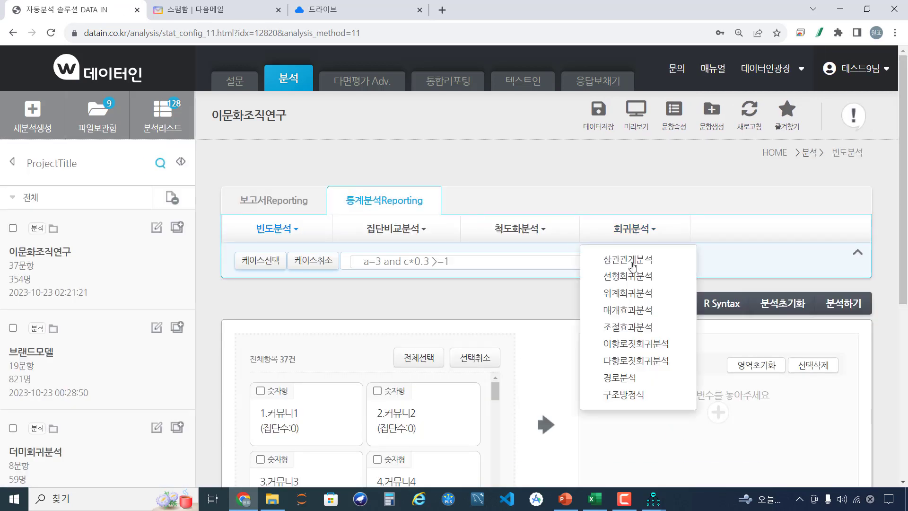
{"action": "left_click", "coordinate": [627, 396]}
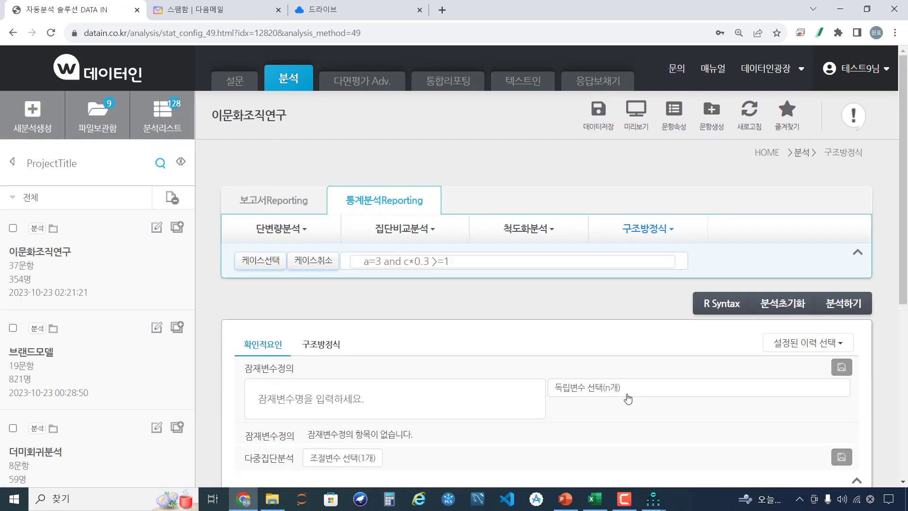
Step: Consult the factor table in the PowerPoint slides, and name the first latent variable F커뮤니케이션 in DATA IN
{"action": "scroll", "coordinate": [628, 399], "scroll_direction": "down", "scroll_amount": 2}
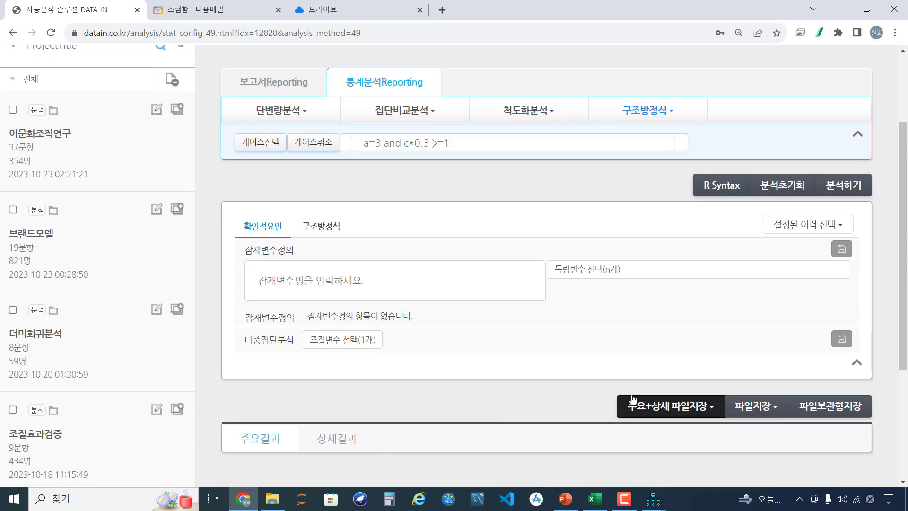
{"action": "left_click", "coordinate": [565, 500]}
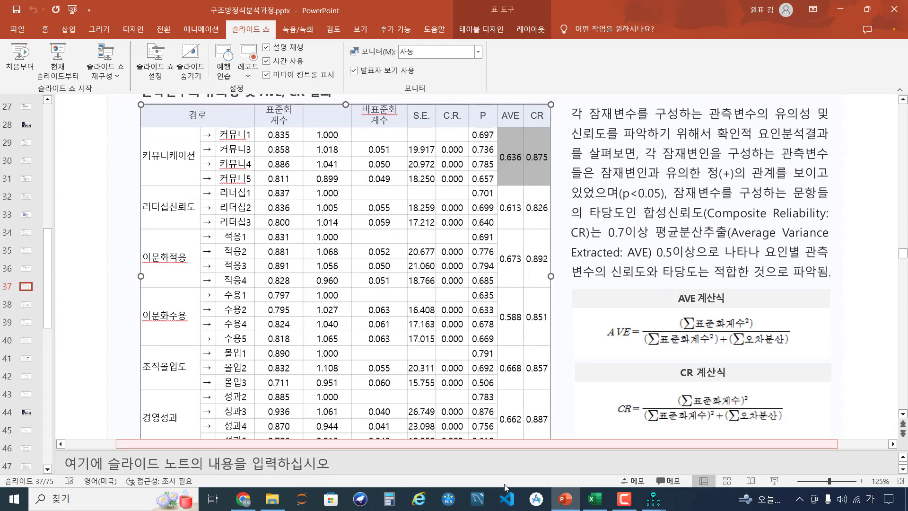
{"action": "left_click", "coordinate": [561, 504]}
{"action": "left_click", "coordinate": [343, 274]}
{"action": "key", "text": "Hangul"}
{"action": "type", "text": "F"}
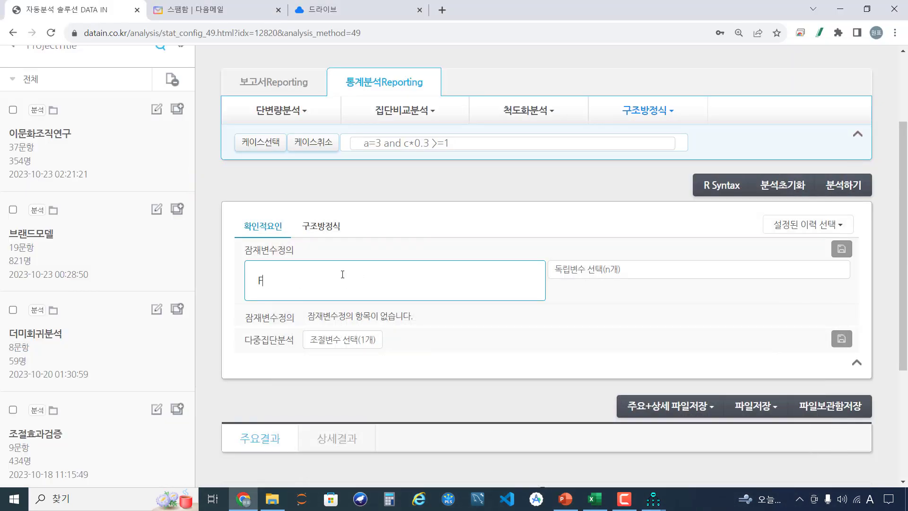
{"action": "type", "text": "커뮤니케이션"}
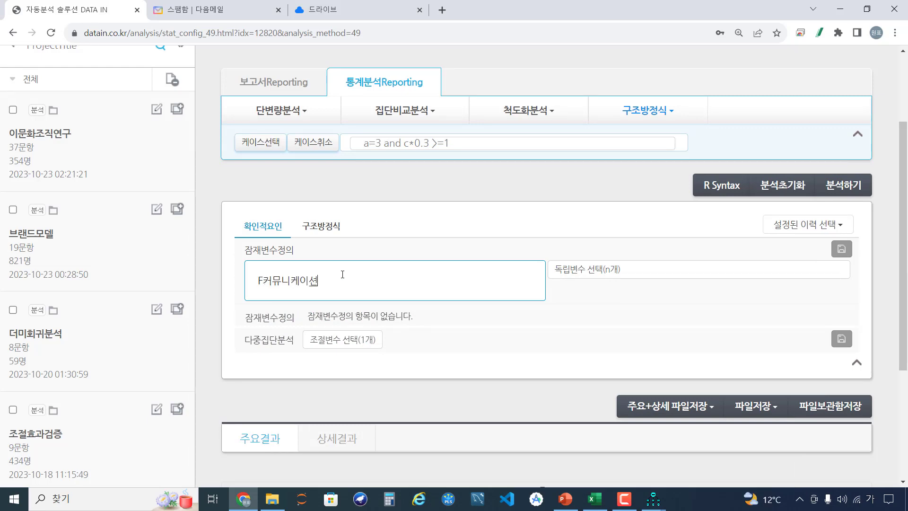
Step: Consult the PowerPoint factor table, assign 커뮤니1, 커뮤니3, 커뮤니4 and 커뮤니5 to F커뮤니케이션, and save the latent variable definition
{"action": "left_click", "coordinate": [568, 498]}
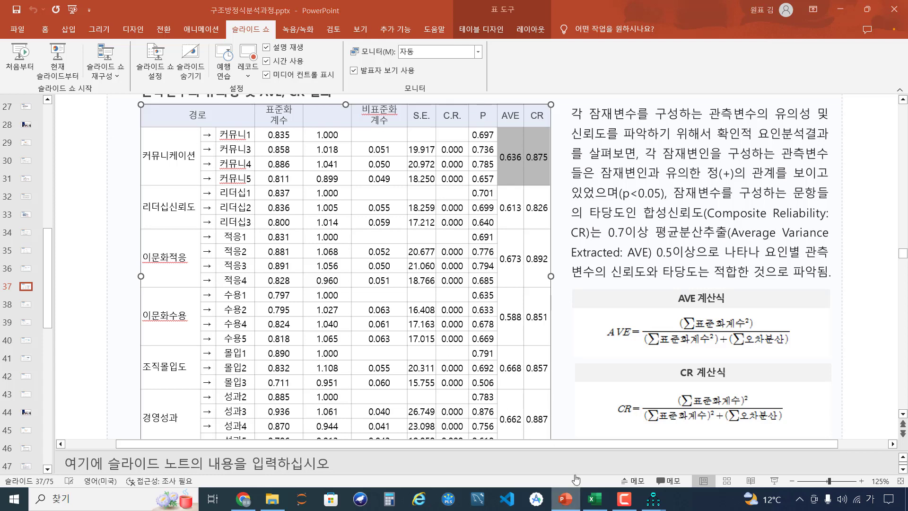
{"action": "left_click", "coordinate": [567, 492]}
{"action": "left_click", "coordinate": [644, 276]}
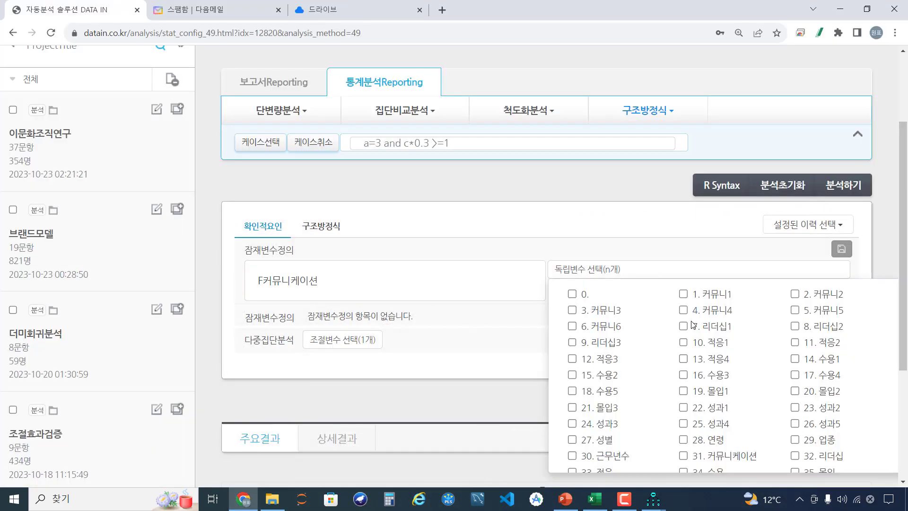
{"action": "left_click", "coordinate": [716, 297]}
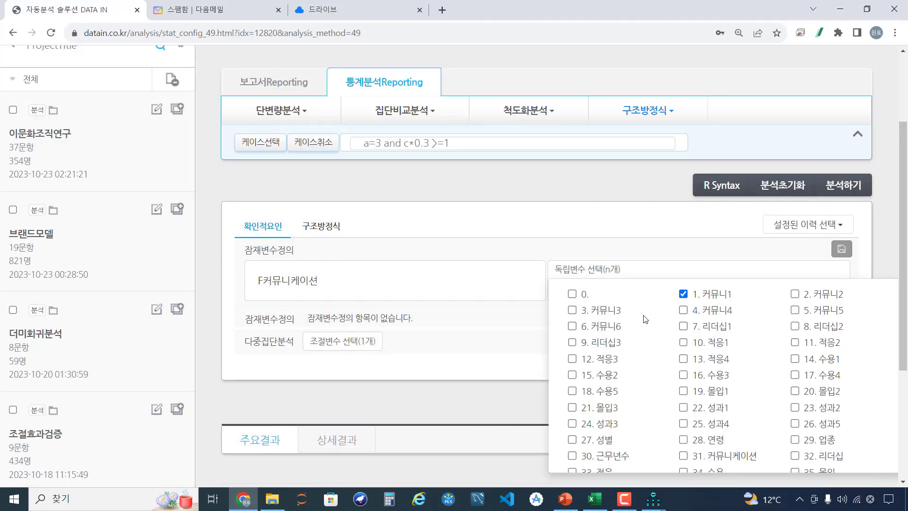
{"action": "left_click", "coordinate": [608, 315]}
{"action": "left_click", "coordinate": [684, 310]}
{"action": "left_click", "coordinate": [795, 310]}
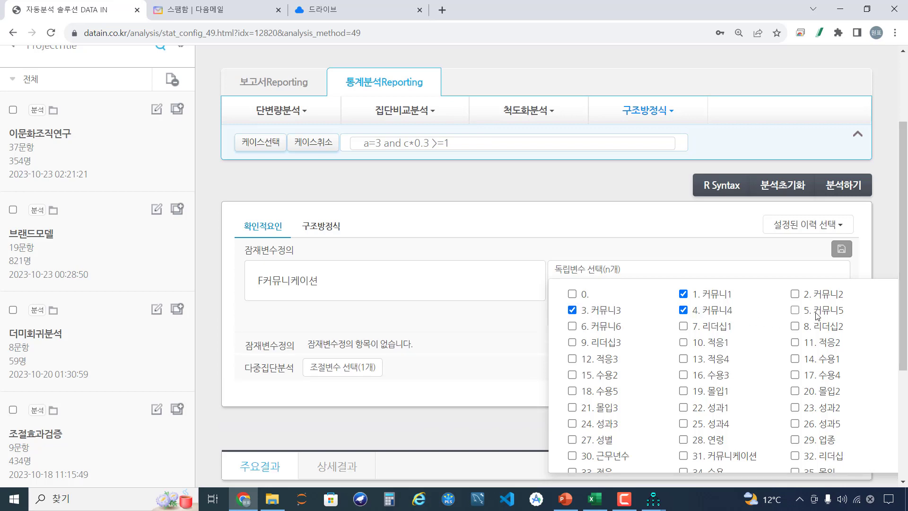
{"action": "left_click", "coordinate": [844, 258]}
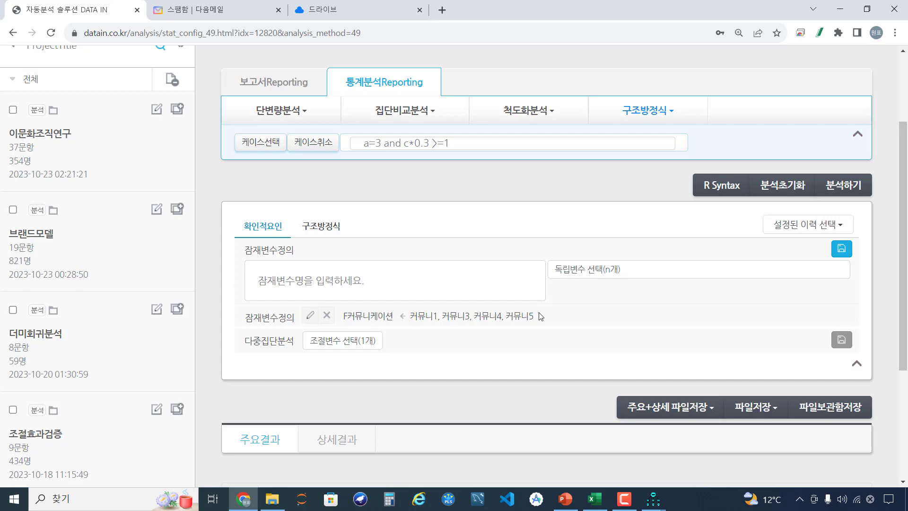
{"action": "left_click_drag", "start_coordinate": [541, 316], "coordinate": [339, 317]}
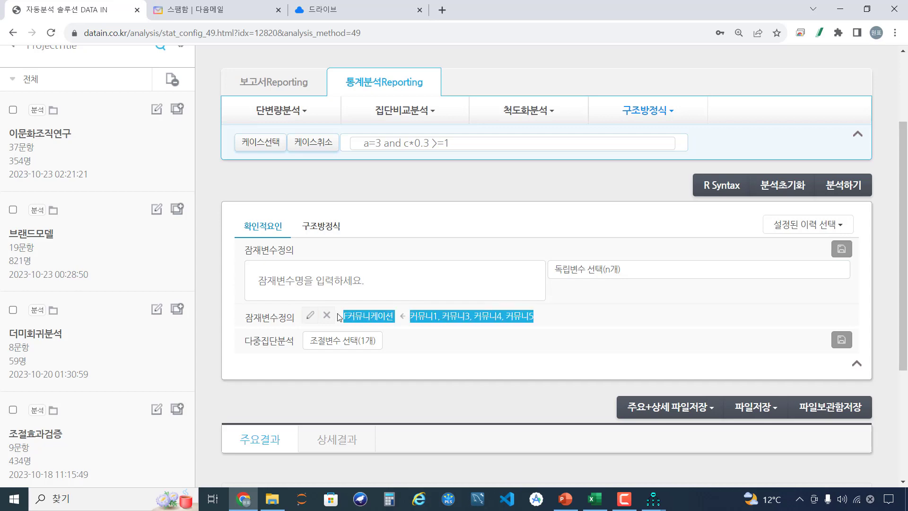
Step: Consult the factor table in the PowerPoint slides, and name the second latent variable F리더십 in DATA IN
{"action": "left_click", "coordinate": [565, 499]}
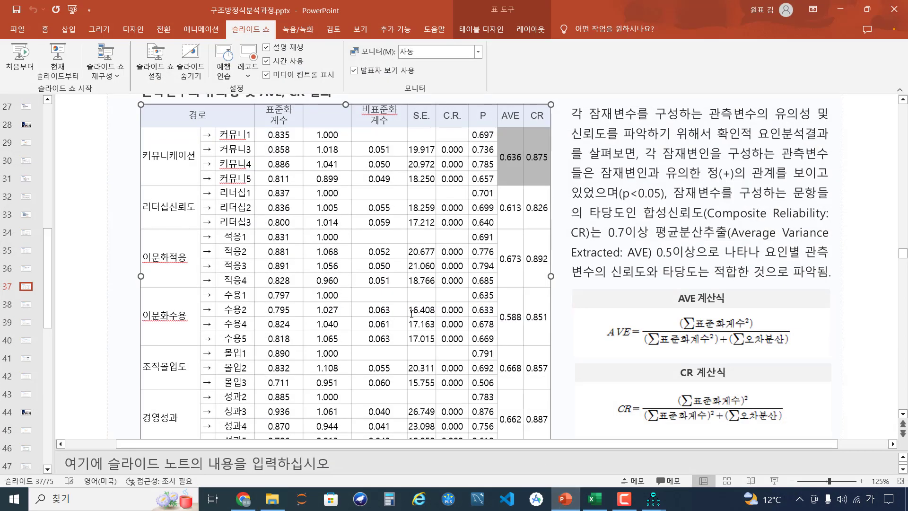
{"action": "left_click", "coordinate": [565, 499]}
{"action": "left_click", "coordinate": [407, 281]}
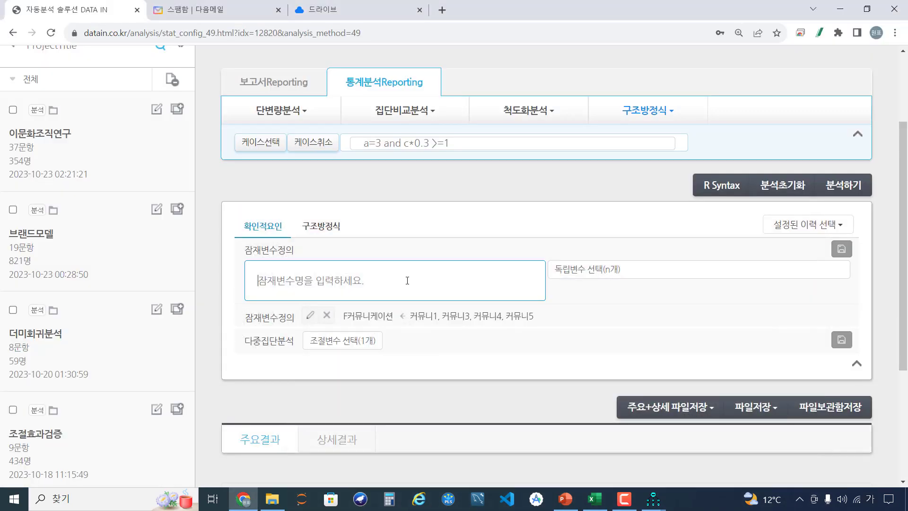
{"action": "type", "text": "F리"}
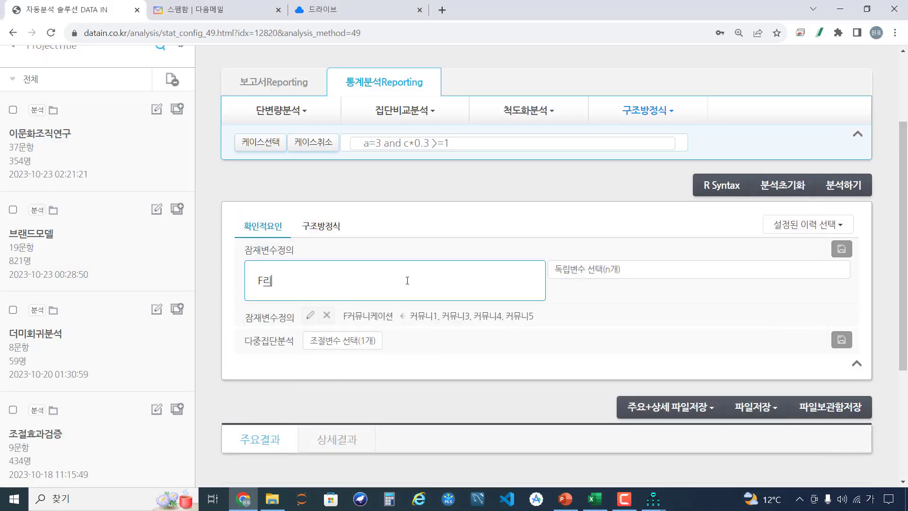
{"action": "type", "text": "더십"}
Step: Assign 리더십1, 리더십2 and 리더십3 to F리더십, and save the latent variable definition
{"action": "left_click", "coordinate": [625, 275]}
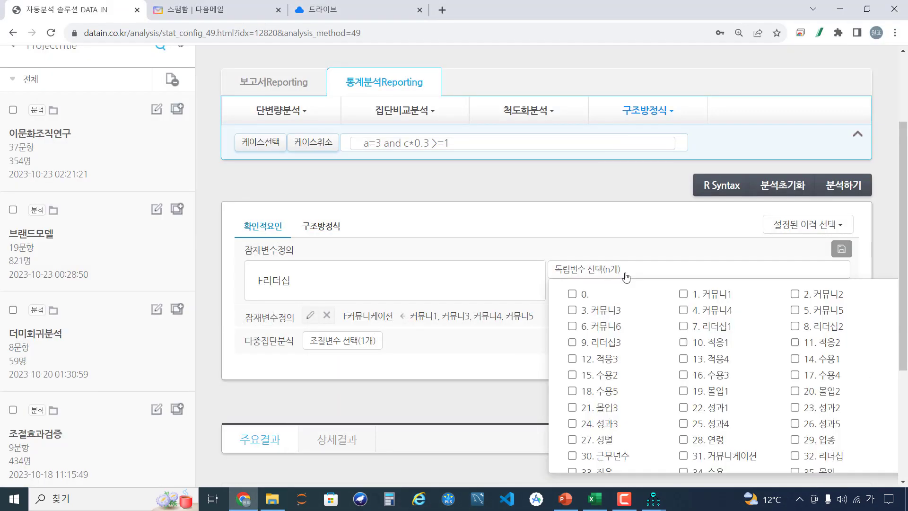
{"action": "left_click", "coordinate": [717, 327]}
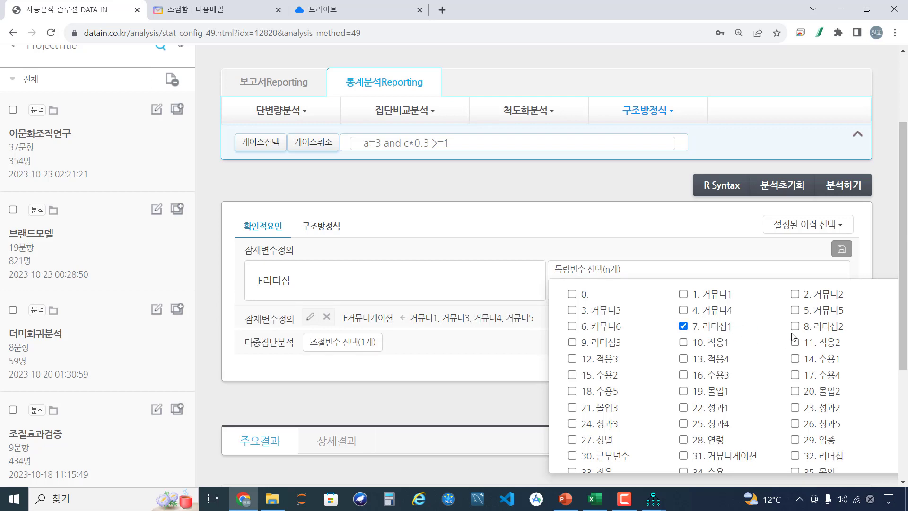
{"action": "left_click", "coordinate": [794, 334]}
{"action": "left_click", "coordinate": [606, 348]}
{"action": "left_click", "coordinate": [859, 255]}
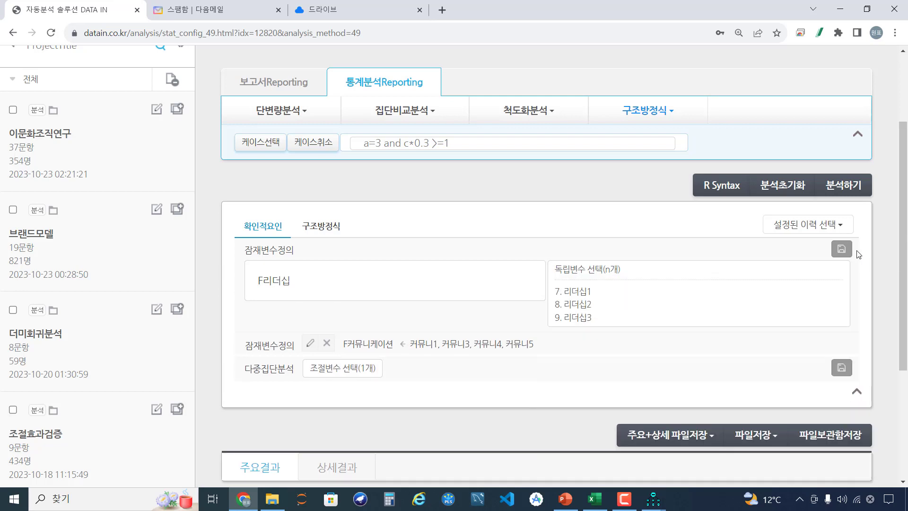
{"action": "left_click", "coordinate": [842, 249]}
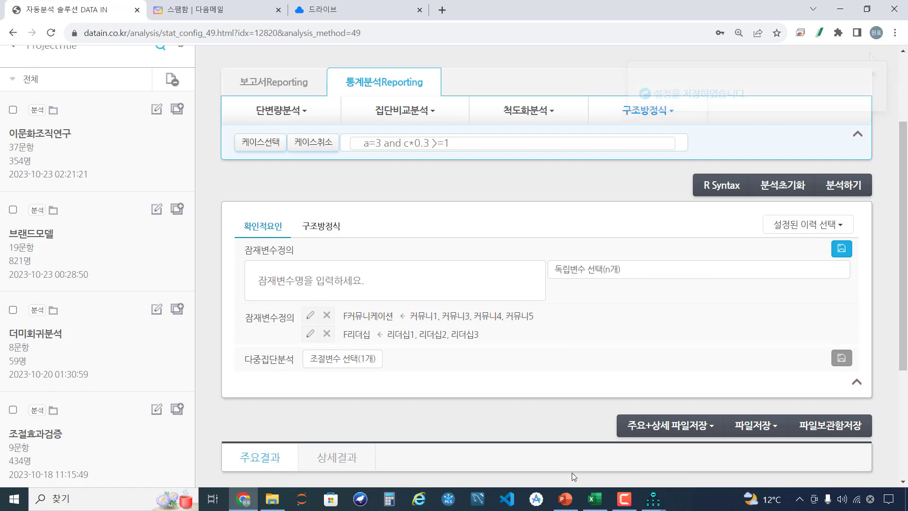
Step: Check the next factor in the PowerPoint table, and name the third latent variable F이문화적응 in DATA IN
{"action": "left_click", "coordinate": [564, 500]}
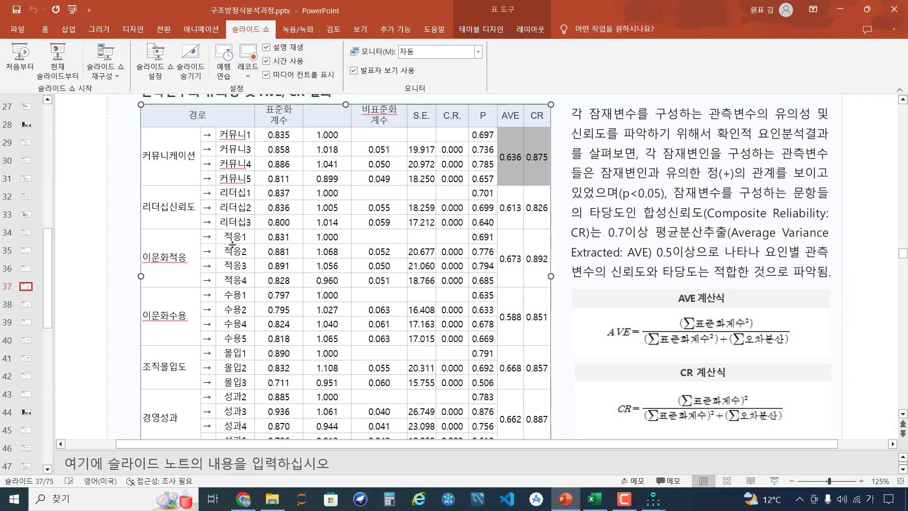
{"action": "left_click", "coordinate": [564, 499]}
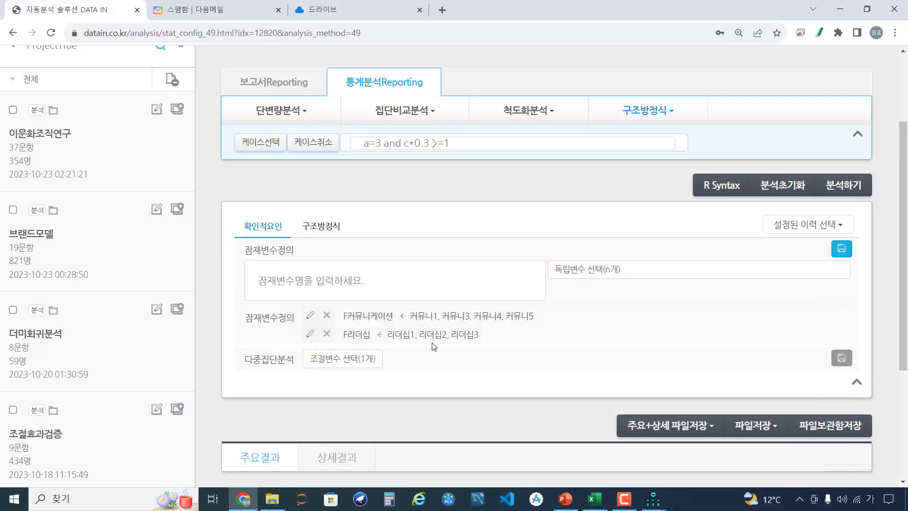
{"action": "left_click", "coordinate": [411, 281]}
{"action": "key", "text": "Hangul"}
{"action": "type", "text": "F"}
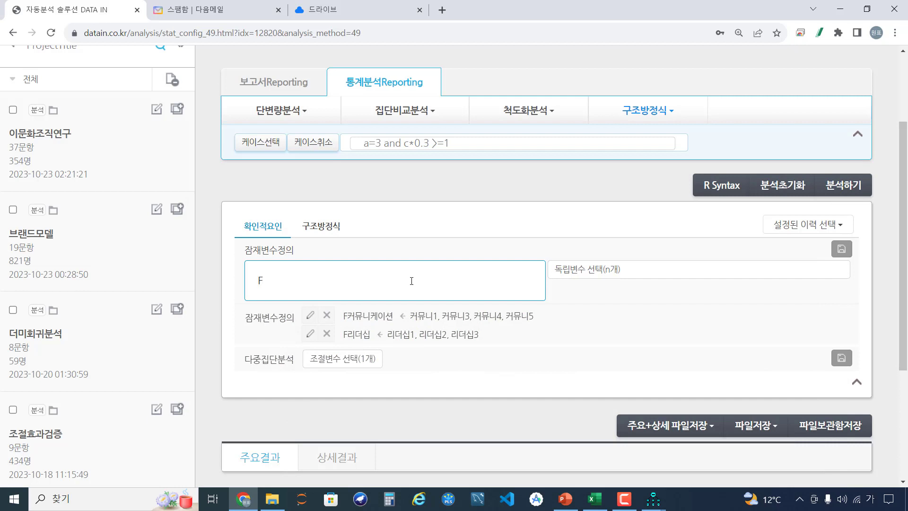
{"action": "type", "text": "ㅈ"}
{"action": "key", "text": "BackSpace"}
{"action": "type", "text": "이문화적응"}
Step: Assign 적응1, 적응2, 적응3 and 적응4 to F이문화적응, and save the latent variable definition
{"action": "left_click", "coordinate": [695, 271]}
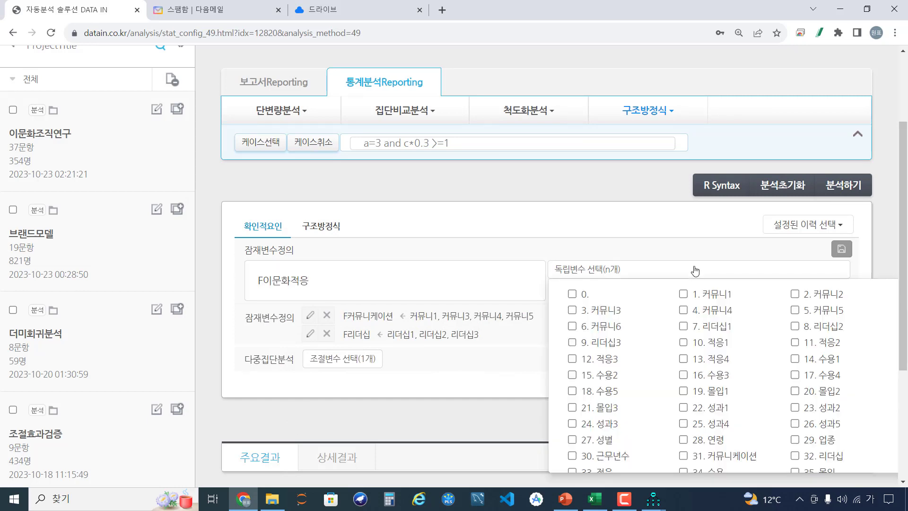
{"action": "left_click", "coordinate": [720, 345]}
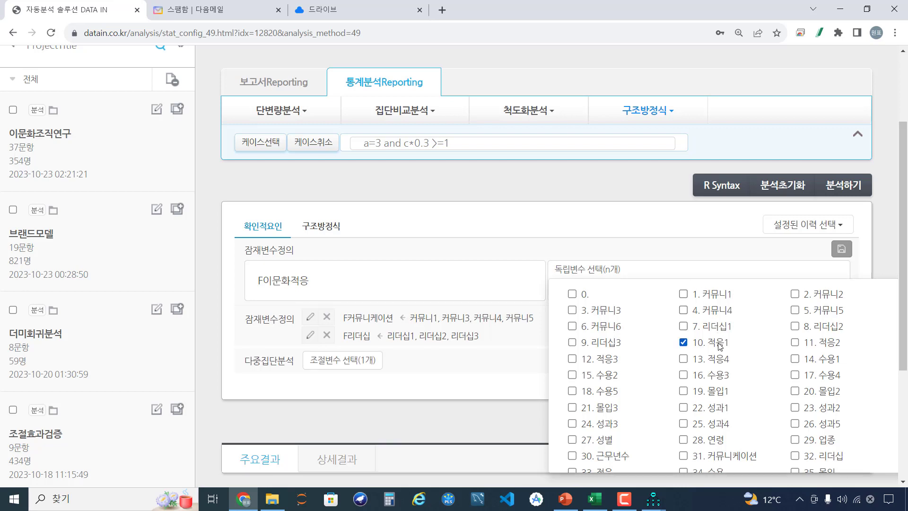
{"action": "left_click", "coordinate": [797, 342]}
{"action": "left_click", "coordinate": [573, 358]}
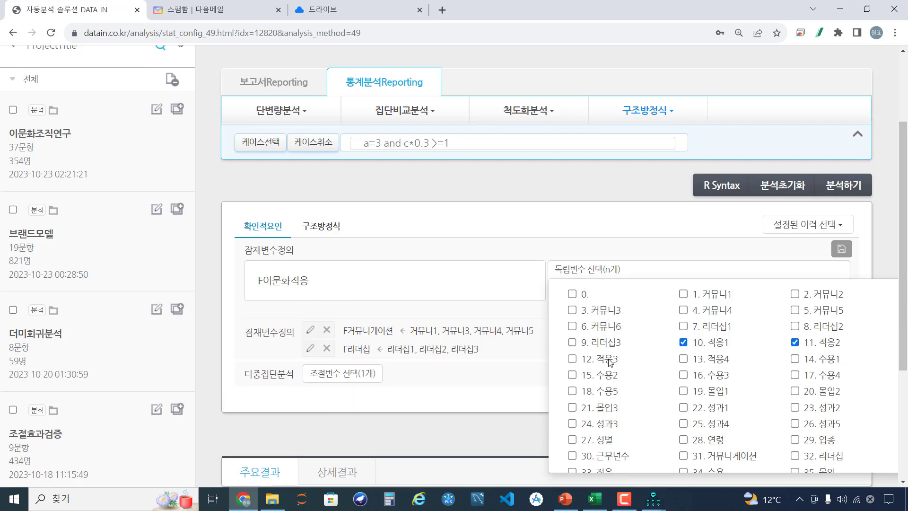
{"action": "left_click", "coordinate": [683, 359]}
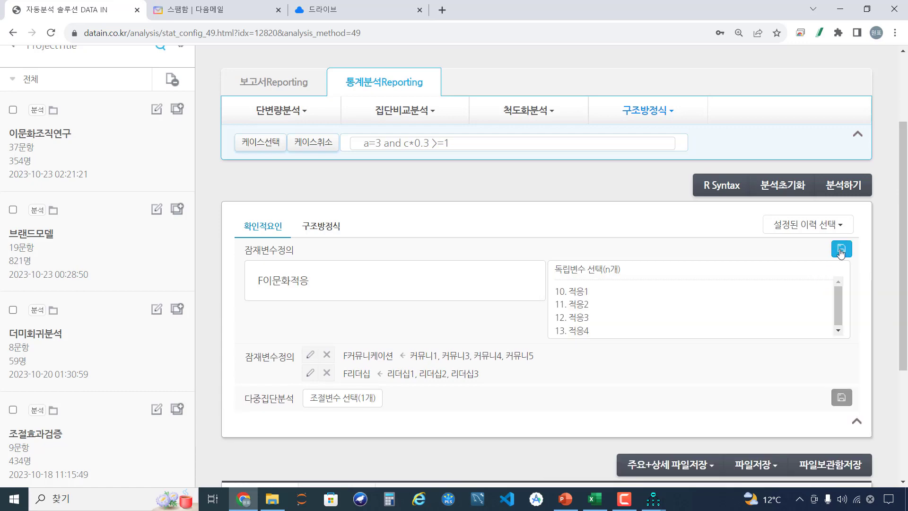
{"action": "left_click", "coordinate": [841, 250]}
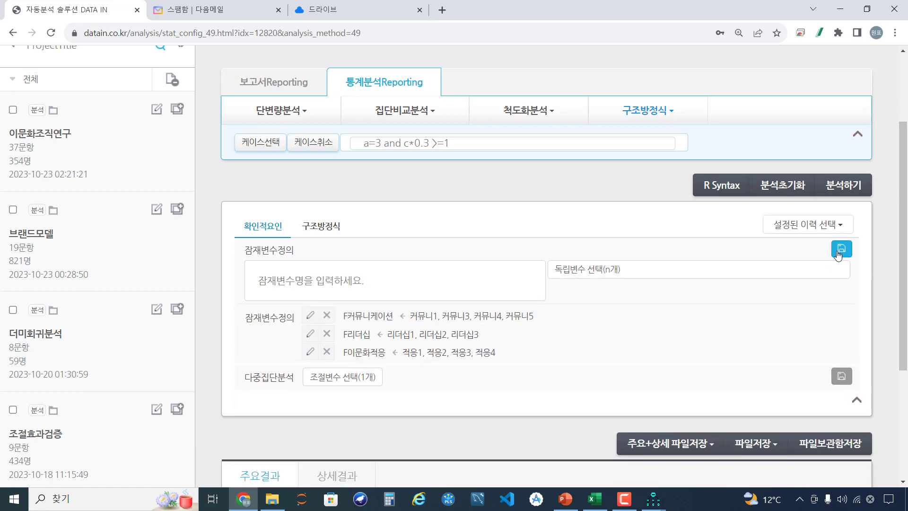
Step: Check the 이문화수용 items in the PowerPoint table, and name the fourth latent variable F이문화수용 in DATA IN
{"action": "left_click", "coordinate": [577, 507]}
{"action": "scroll", "coordinate": [203, 296], "scroll_direction": "down", "scroll_amount": 1}
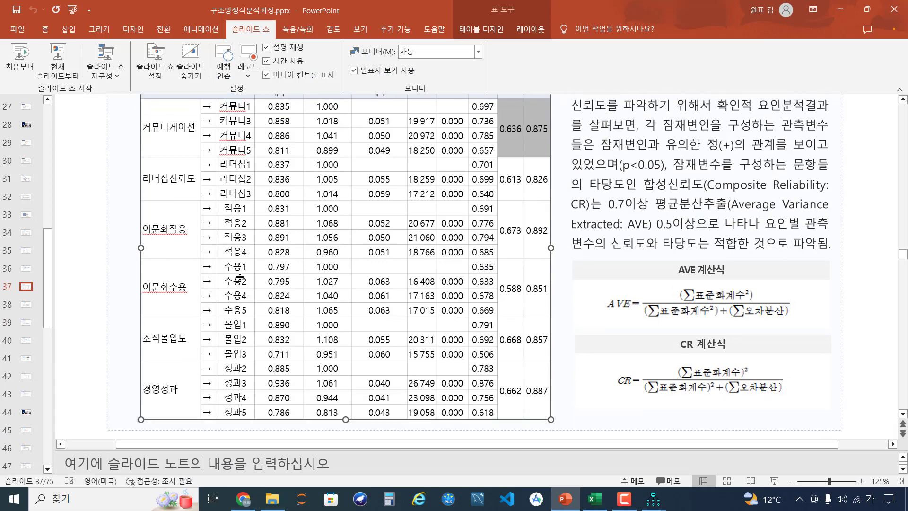
{"action": "left_click", "coordinate": [841, 10]}
{"action": "key", "text": "Hangul"}
{"action": "type", "text": "F"}
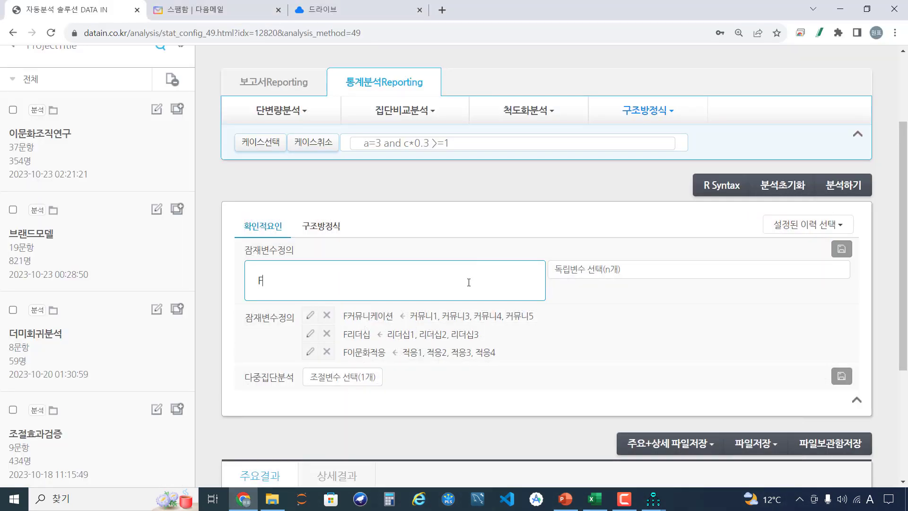
{"action": "type", "text": "이문화수용"}
Step: Assign 수용1, 수용2, 수용4 and 수용5 to F이문화수용, and save the latent variable definition
{"action": "left_click", "coordinate": [649, 269]}
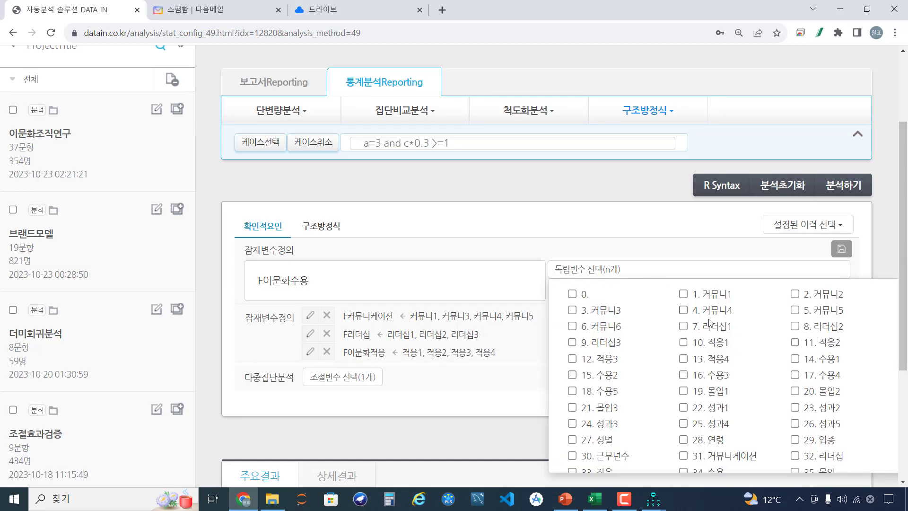
{"action": "left_click", "coordinate": [798, 363]}
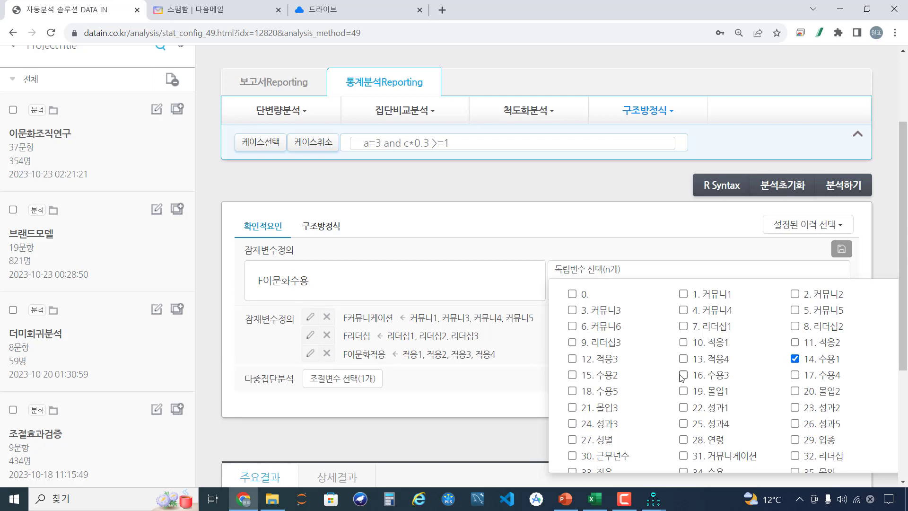
{"action": "left_click", "coordinate": [611, 378]}
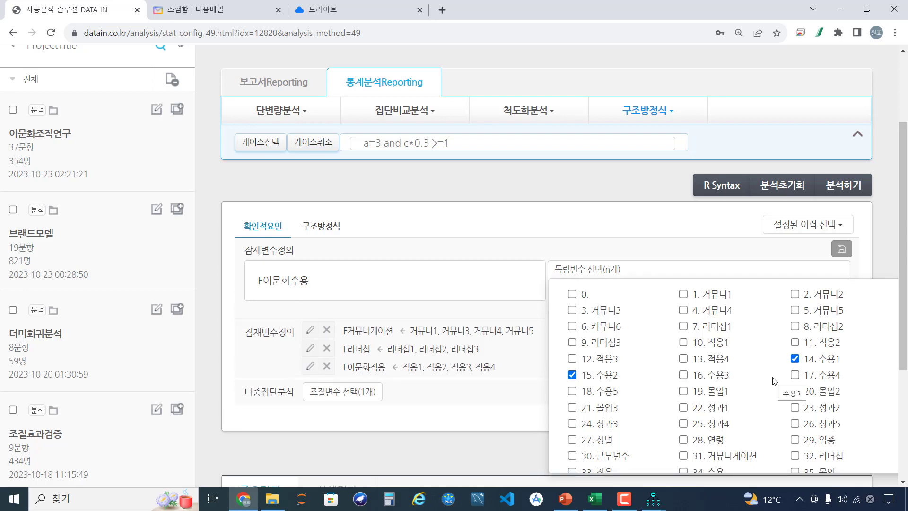
{"action": "left_click", "coordinate": [795, 375]}
{"action": "left_click", "coordinate": [614, 393]}
{"action": "left_click", "coordinate": [846, 257]}
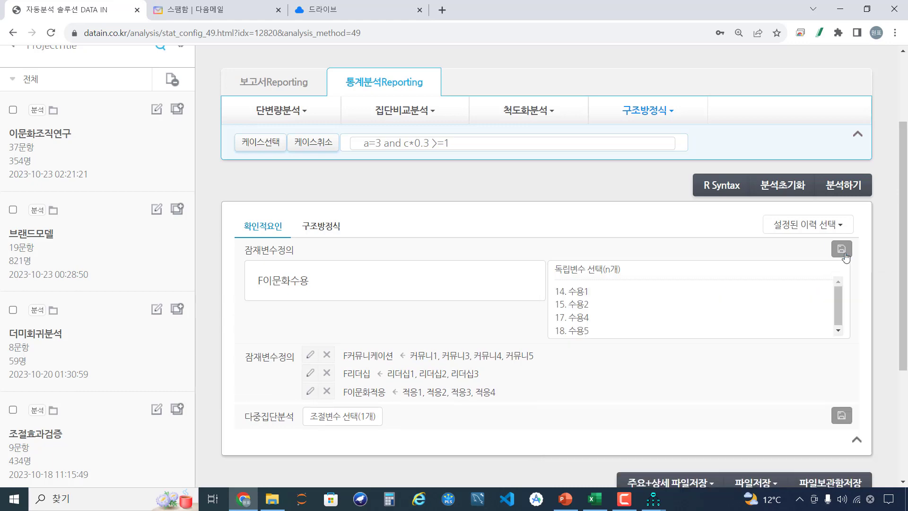
Step: Check the 조직몰입도 items in the PowerPoint table, and name the fifth latent variable F조직몰입 in DATA IN
{"action": "left_click", "coordinate": [565, 499]}
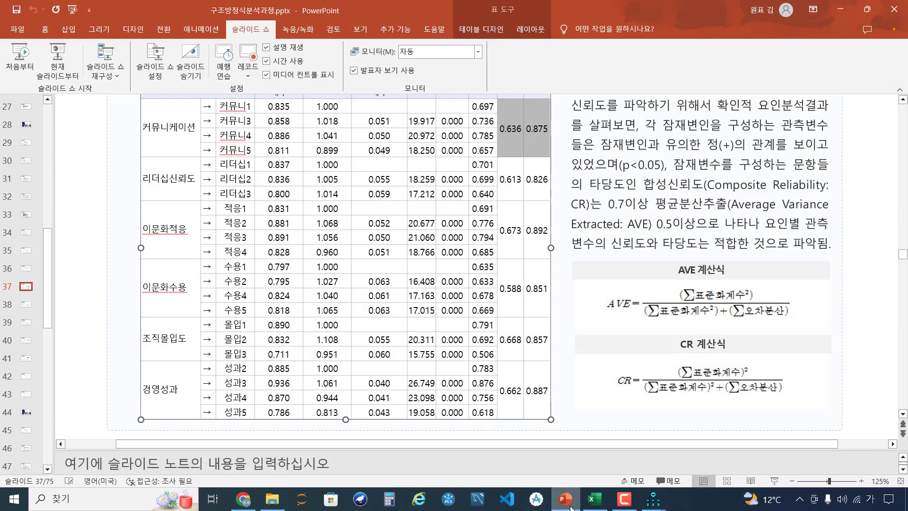
{"action": "key", "text": "alt+Tab"}
{"action": "left_click", "coordinate": [323, 281]}
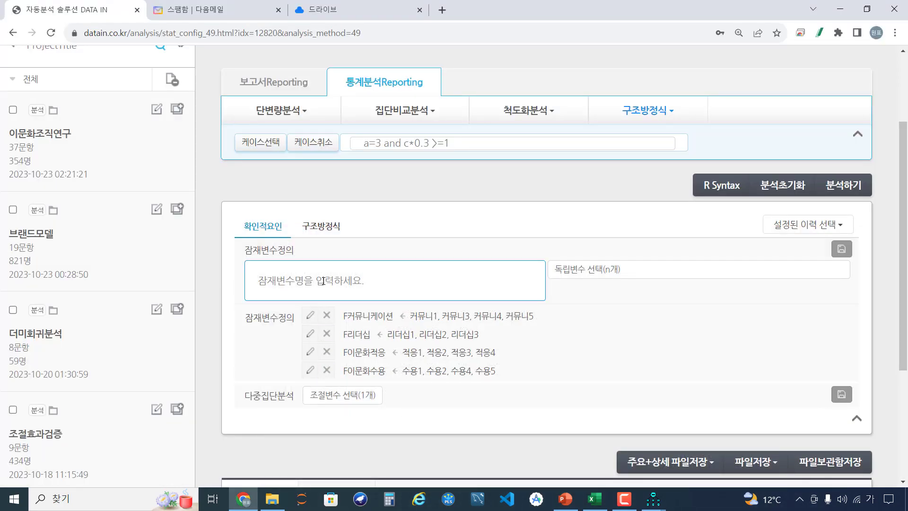
{"action": "type", "text": "F조직몰"}
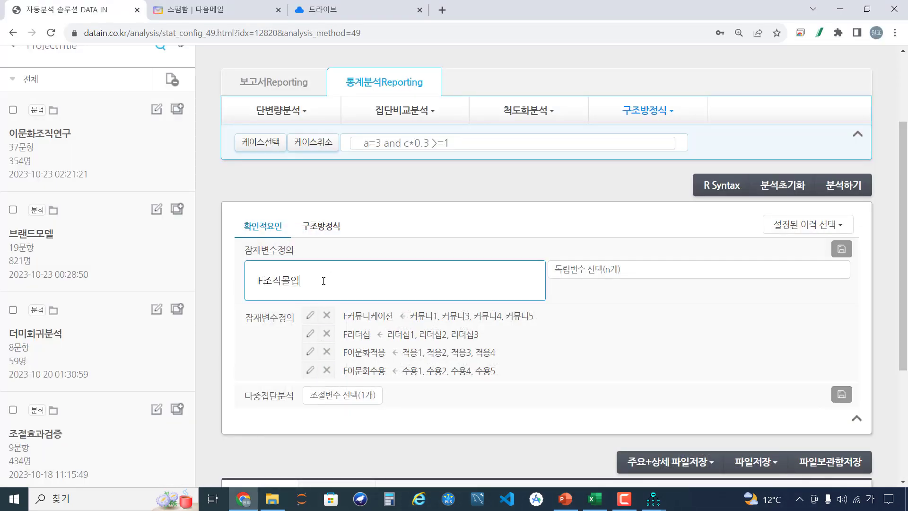
{"action": "type", "text": "입"}
Step: Assign 몰입1, 몰입2 and 몰입3 to F조직몰입, and save the latent variable definition
{"action": "left_click", "coordinate": [580, 278]}
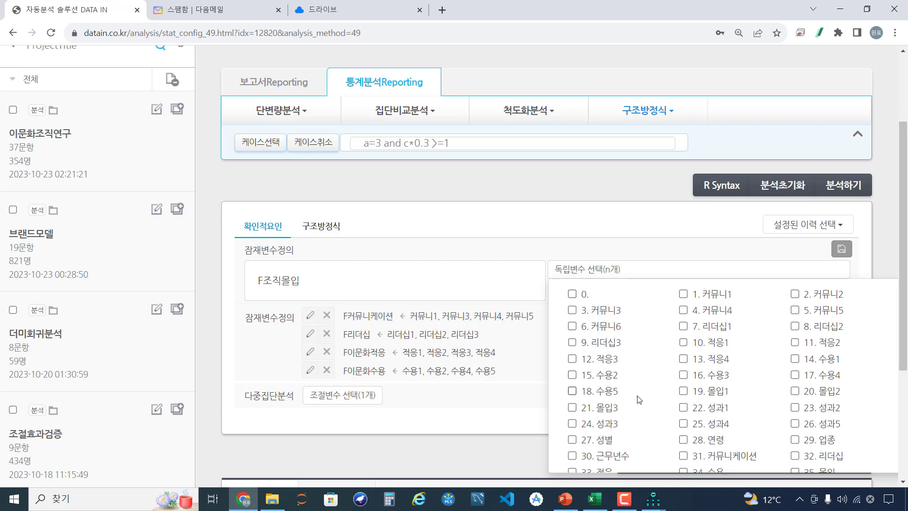
{"action": "left_click", "coordinate": [720, 390]}
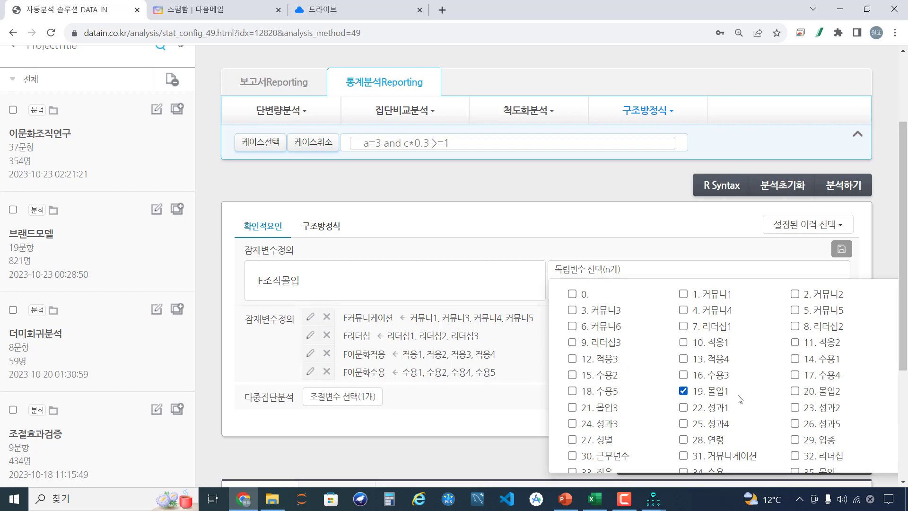
{"action": "left_click", "coordinate": [797, 392]}
{"action": "left_click", "coordinate": [604, 410]}
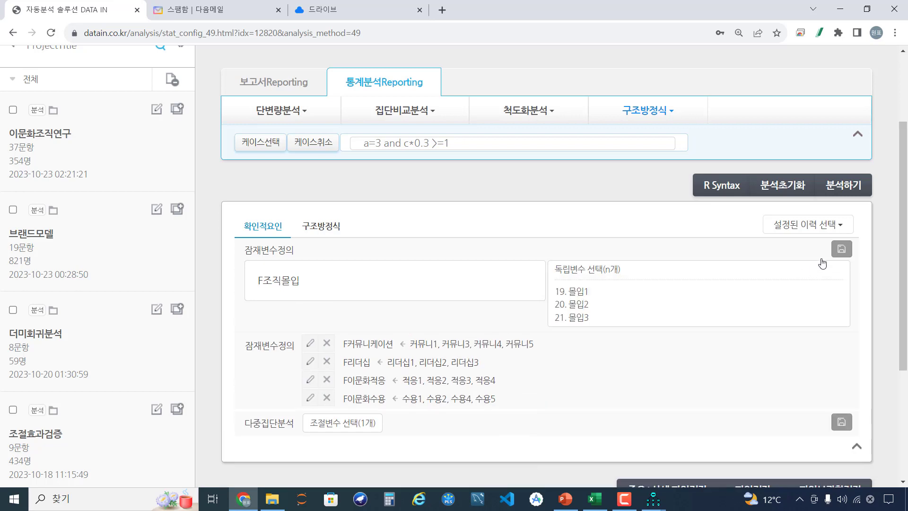
{"action": "left_click", "coordinate": [841, 248]}
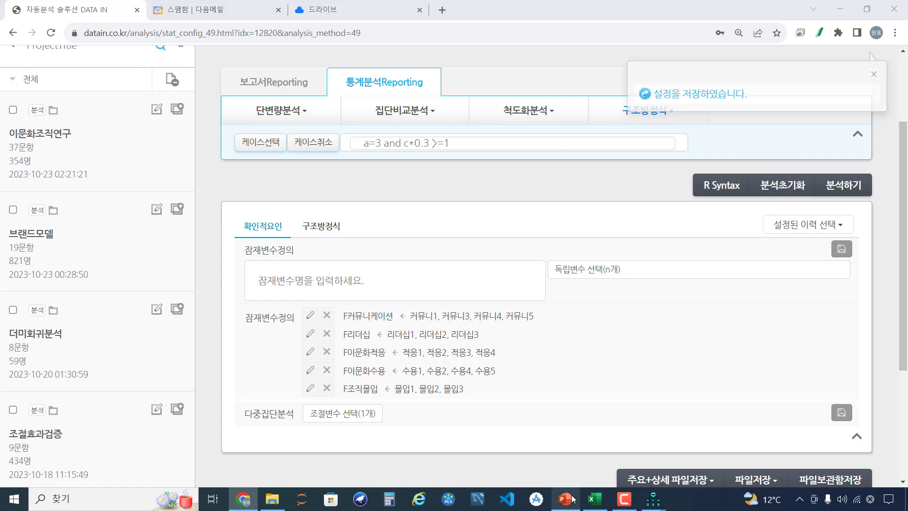
Step: Check the 경영성과 items in the PowerPoint table, and name the sixth latent variable F경영성과 in DATA IN
{"action": "left_click", "coordinate": [566, 499]}
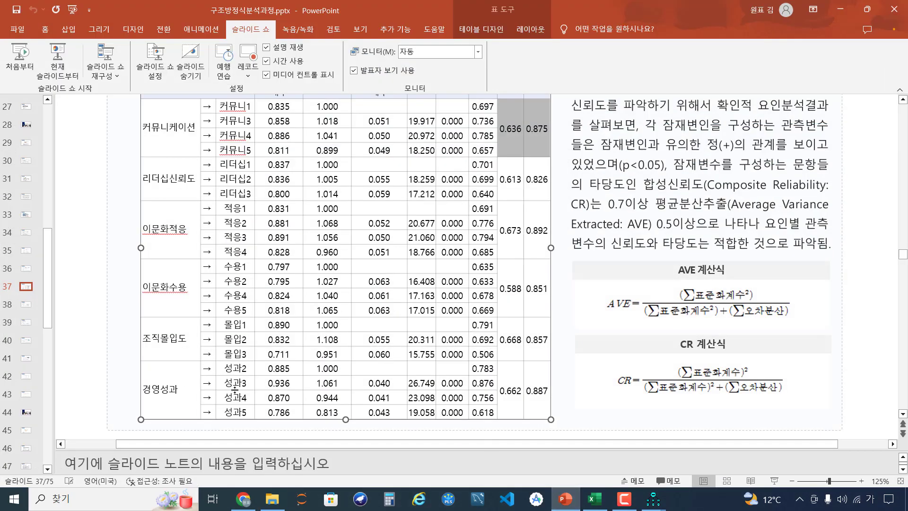
{"action": "left_click", "coordinate": [566, 499]}
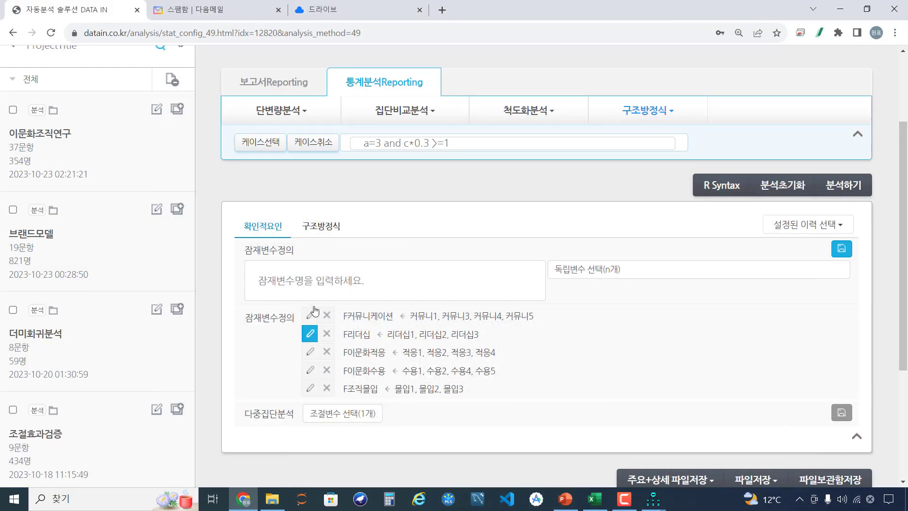
{"action": "left_click", "coordinate": [321, 282]}
{"action": "type", "text": "F경"}
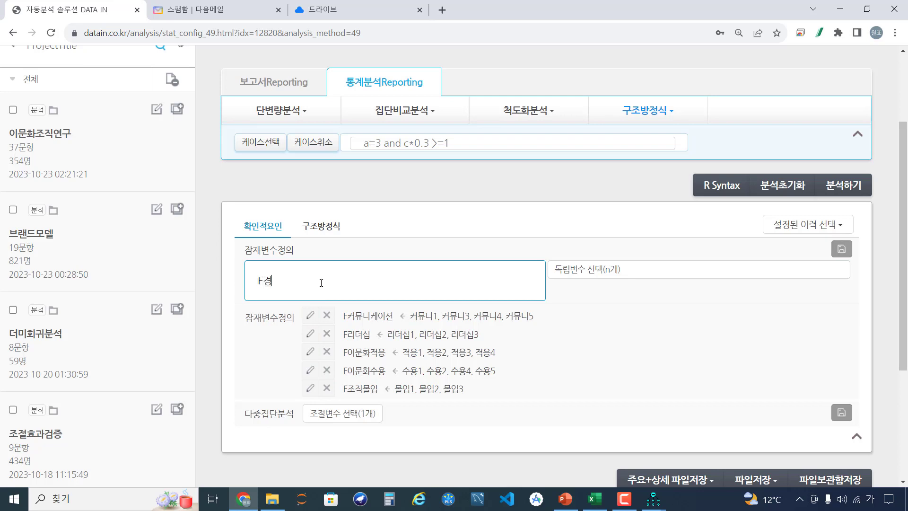
{"action": "type", "text": "영성고"}
Step: Assign 성과2, 성과3, 성과4 and 성과5 to F경영성과, and save the latent variable definition
{"action": "left_click", "coordinate": [639, 268]}
{"action": "scroll", "coordinate": [754, 402], "scroll_direction": "down", "scroll_amount": 1}
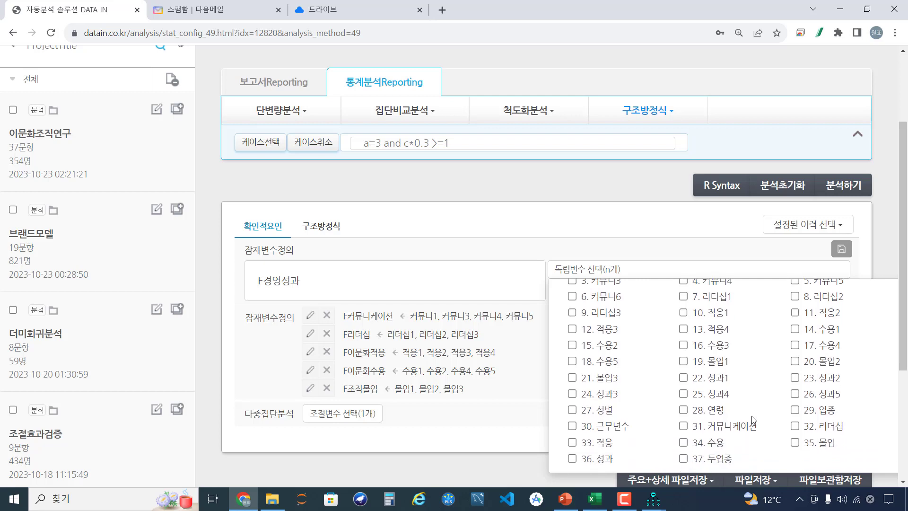
{"action": "left_click", "coordinate": [822, 378]}
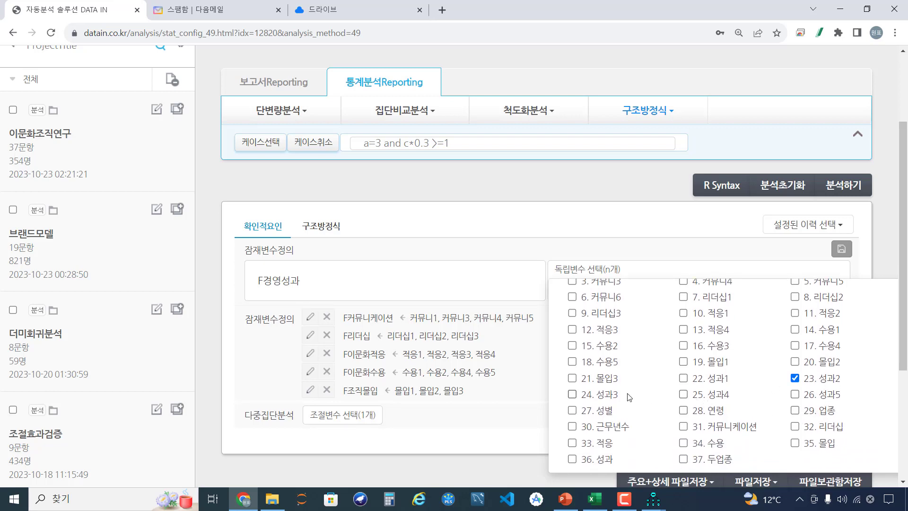
{"action": "left_click", "coordinate": [593, 394]}
{"action": "left_click", "coordinate": [703, 396]}
{"action": "left_click", "coordinate": [808, 398]}
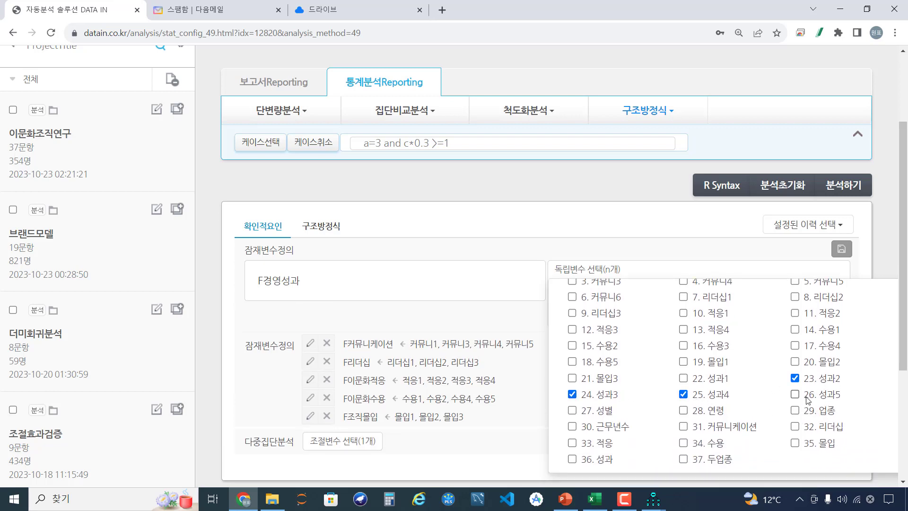
{"action": "left_click", "coordinate": [842, 251]}
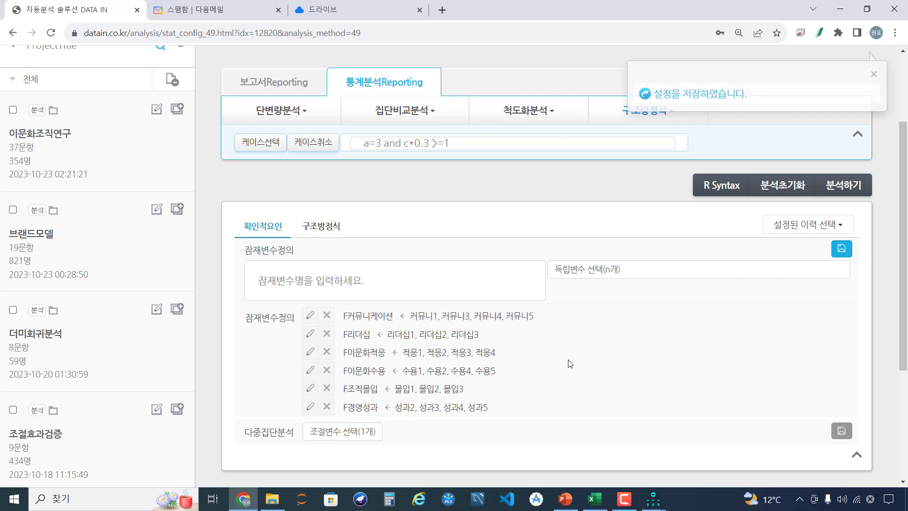
Step: Run the confirmatory factor analysis on the six latent variables, and check the model fit indices and their interpretation
{"action": "scroll", "coordinate": [570, 364], "scroll_direction": "down", "scroll_amount": 3}
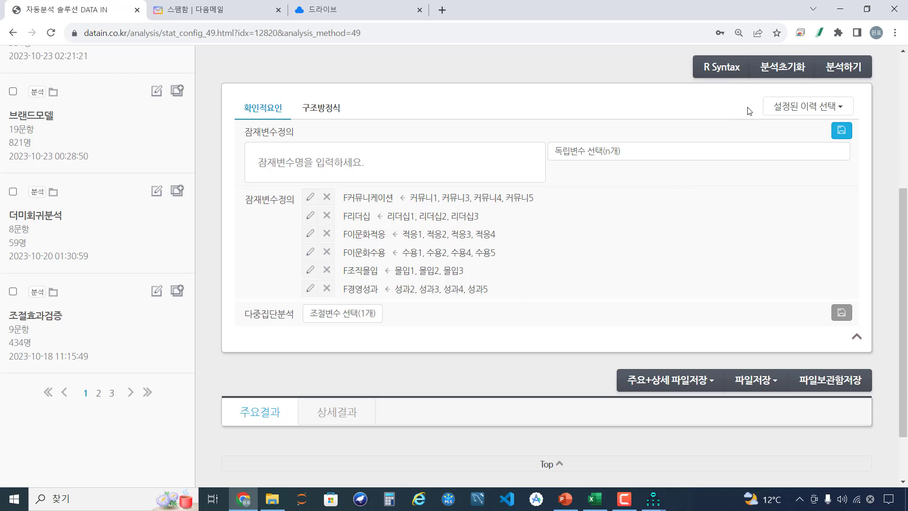
{"action": "left_click", "coordinate": [844, 67]}
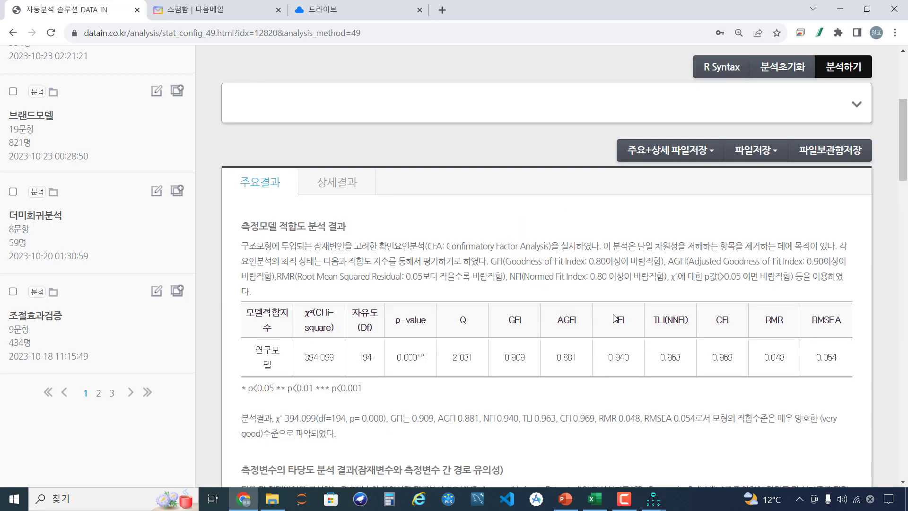
{"action": "scroll", "coordinate": [463, 320], "scroll_direction": "down", "scroll_amount": 3}
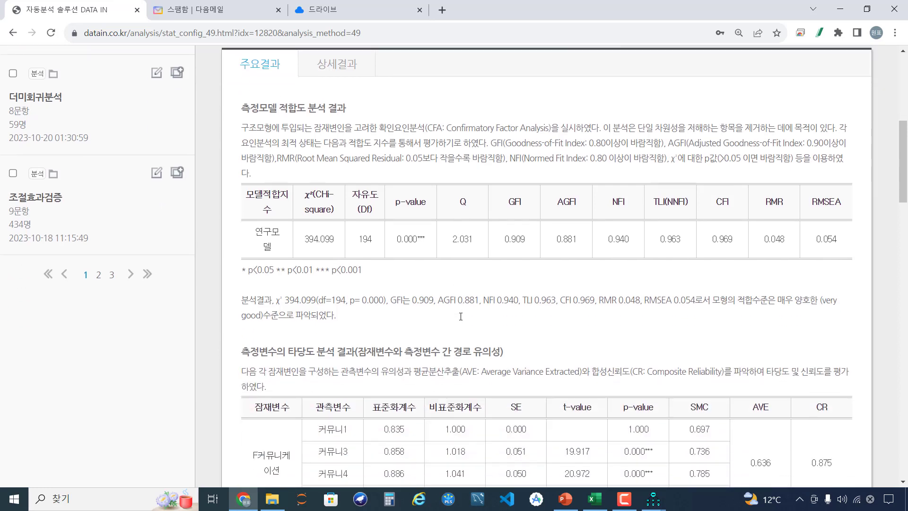
{"action": "double_click", "coordinate": [263, 109]}
{"action": "left_click_drag", "start_coordinate": [386, 127], "coordinate": [582, 130]}
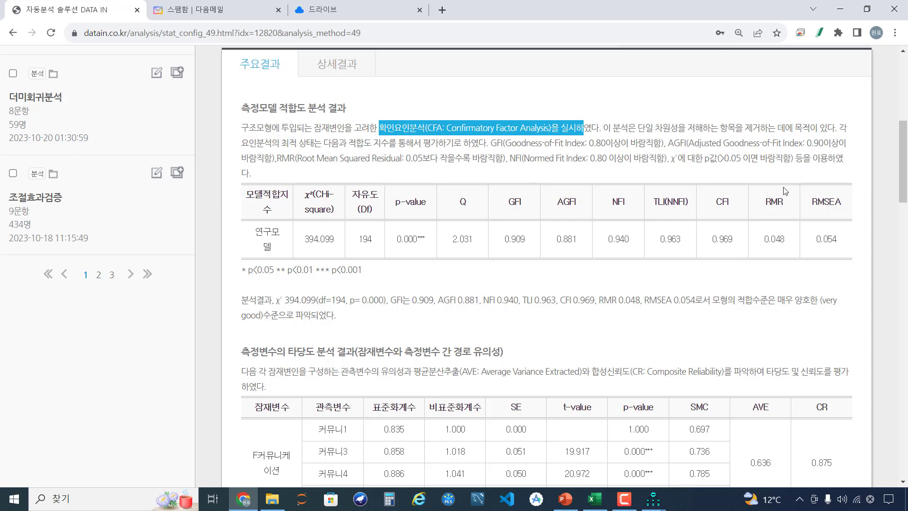
{"action": "scroll", "coordinate": [808, 270], "scroll_direction": "down", "scroll_amount": 1}
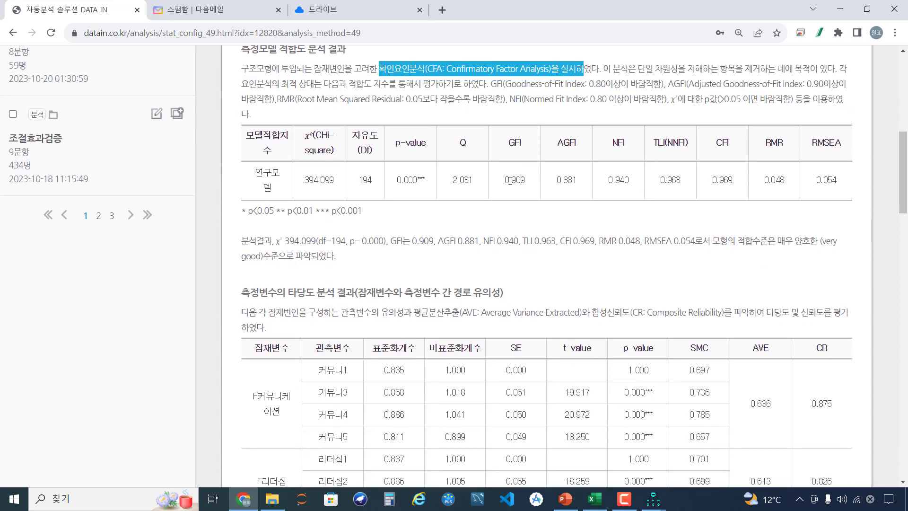
{"action": "left_click_drag", "start_coordinate": [500, 184], "coordinate": [838, 188]}
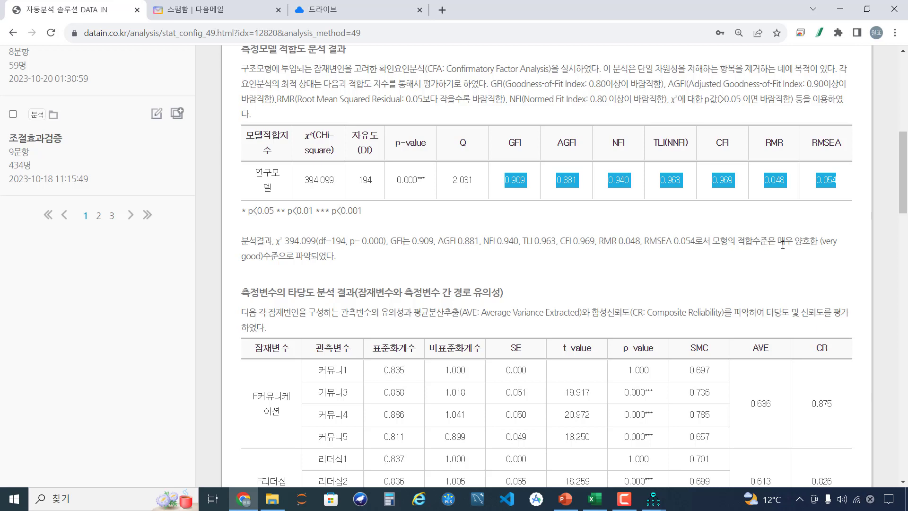
{"action": "left_click_drag", "start_coordinate": [782, 245], "coordinate": [780, 257]}
Step: Examine the standardized coefficients, AVE and CR in the measured-variable validity table, and read the interpretation below it
{"action": "scroll", "coordinate": [578, 276], "scroll_direction": "down", "scroll_amount": 5}
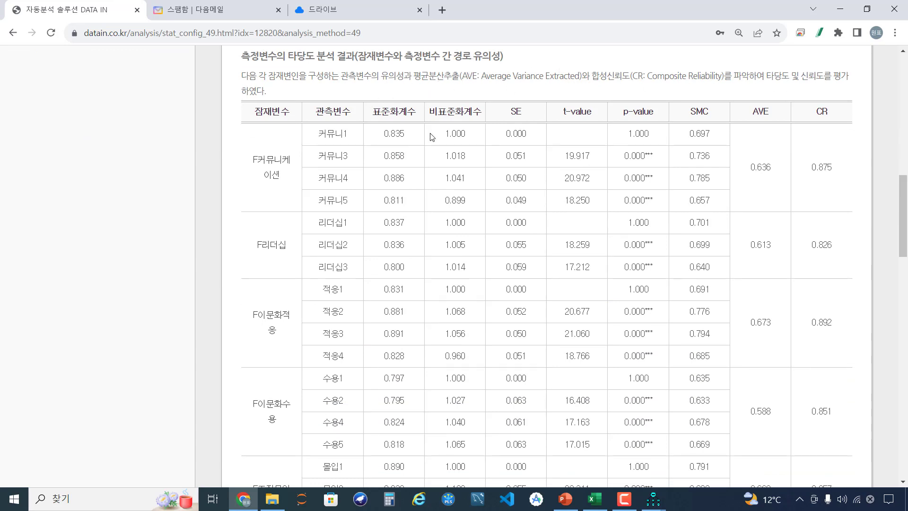
{"action": "left_click_drag", "start_coordinate": [375, 114], "coordinate": [412, 113]}
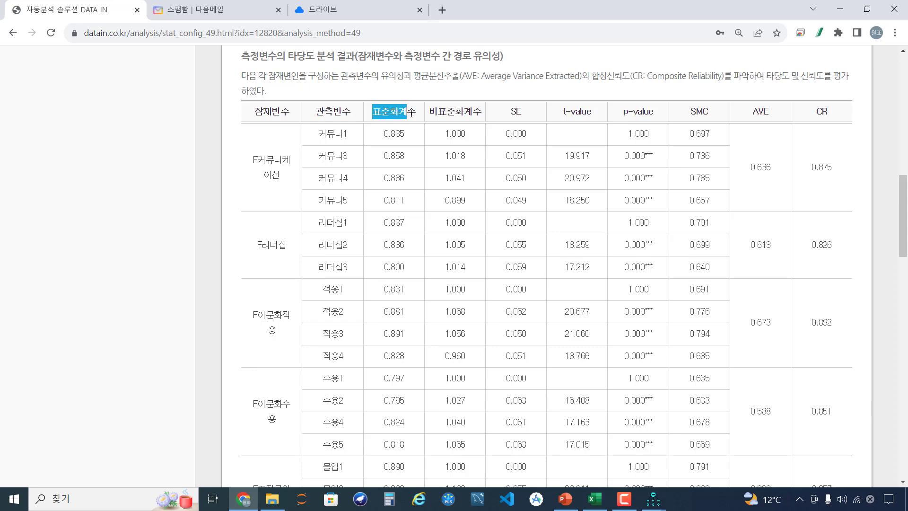
{"action": "left_click", "coordinate": [759, 115]}
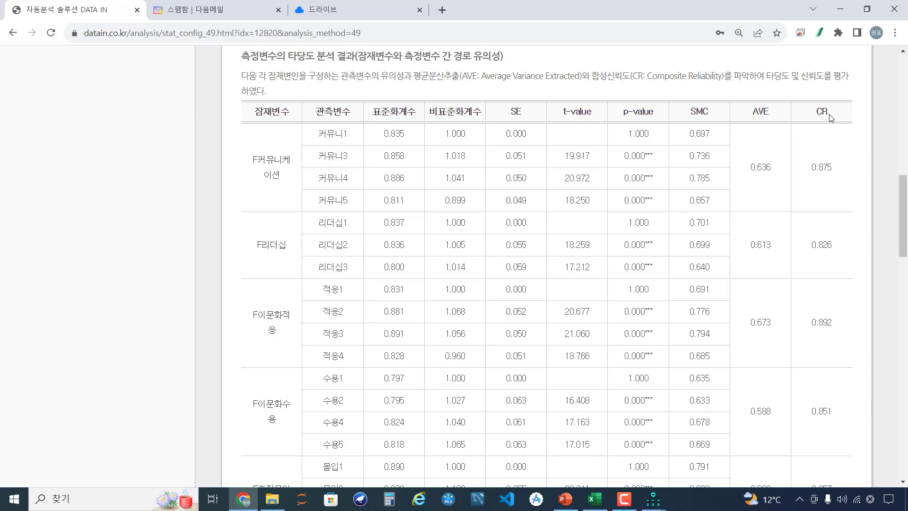
{"action": "scroll", "coordinate": [776, 109], "scroll_direction": "down", "scroll_amount": 1}
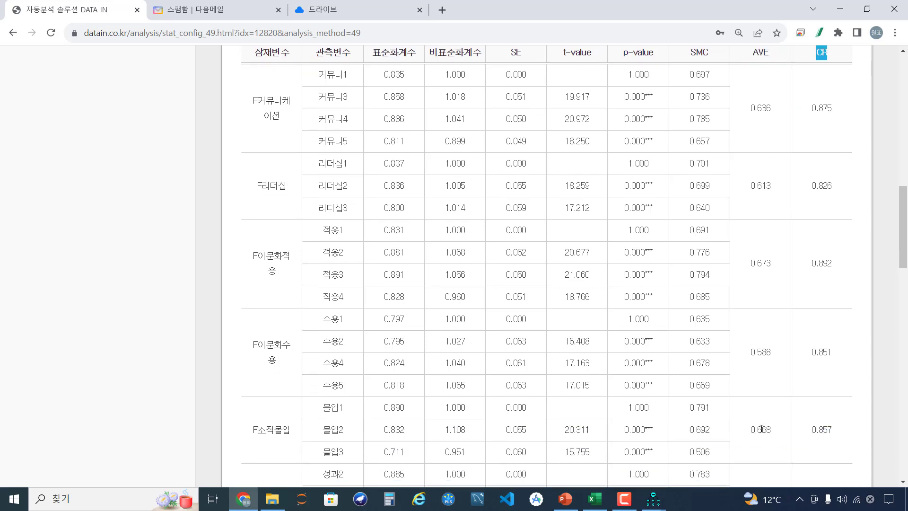
{"action": "scroll", "coordinate": [815, 421], "scroll_direction": "down", "scroll_amount": 5}
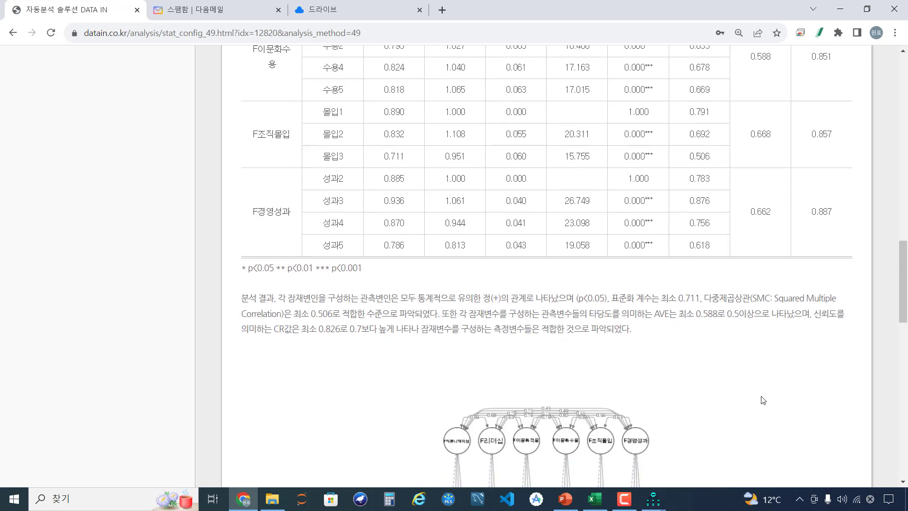
{"action": "left_click_drag", "start_coordinate": [359, 297], "coordinate": [763, 298]}
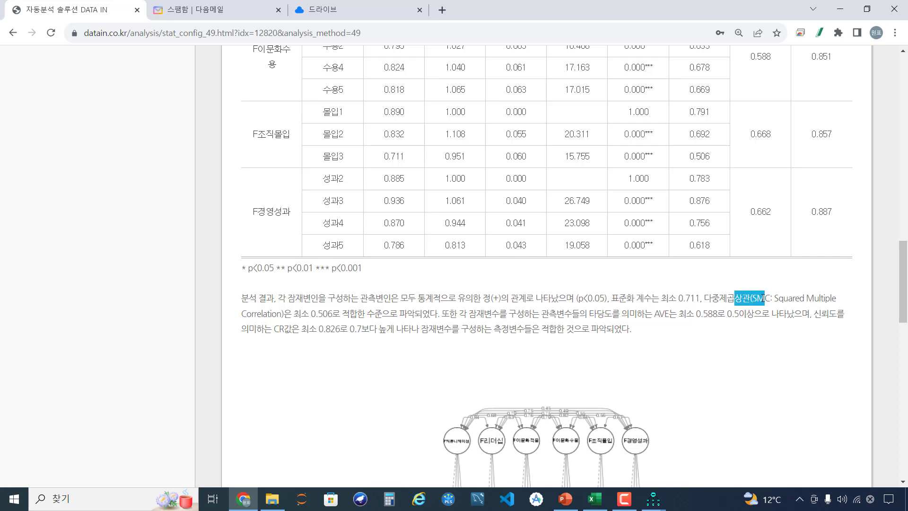
{"action": "left_click_drag", "start_coordinate": [311, 314], "coordinate": [330, 315]}
{"action": "left_click_drag", "start_coordinate": [654, 314], "coordinate": [742, 315]}
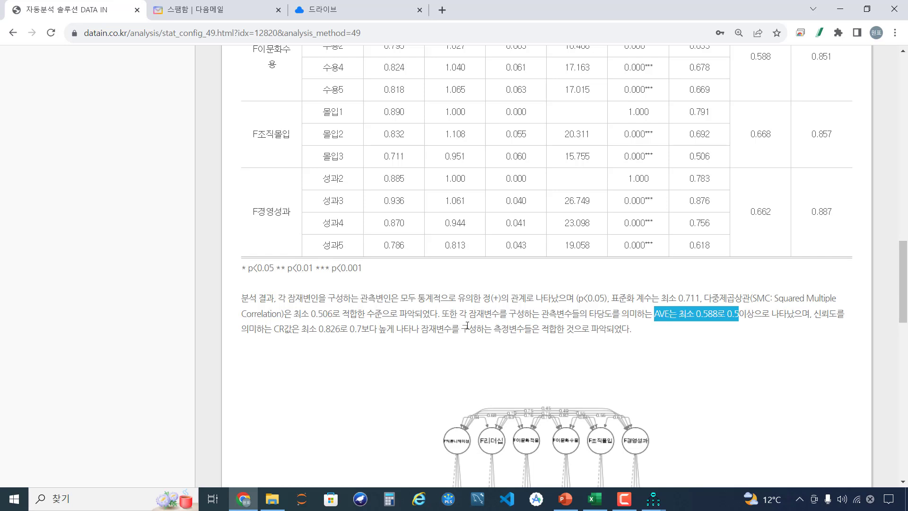
{"action": "left_click_drag", "start_coordinate": [494, 329], "coordinate": [627, 345]}
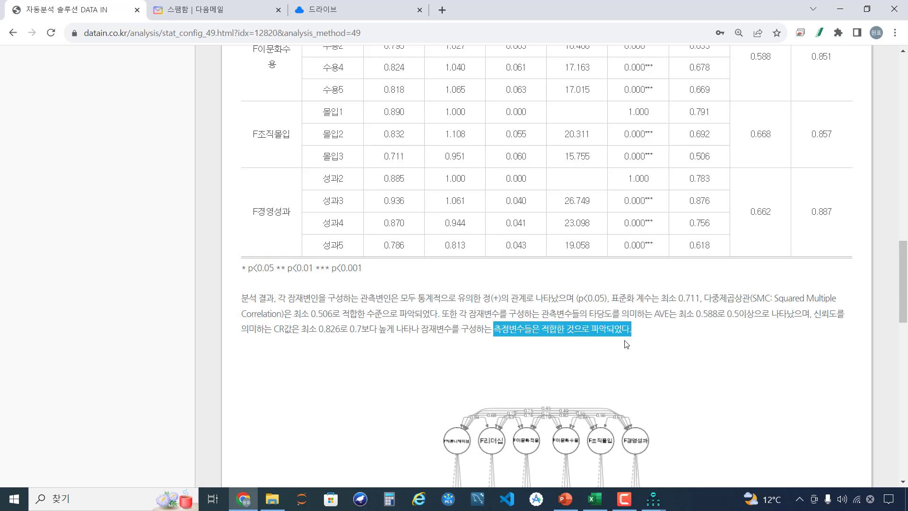
{"action": "left_click", "coordinate": [462, 323]}
Step: Review the path diagram and latent variable correlations, and compare the F커뮤니케이션 and F리더십 AVE values with their squared correlation
{"action": "scroll", "coordinate": [408, 313], "scroll_direction": "down", "scroll_amount": 5}
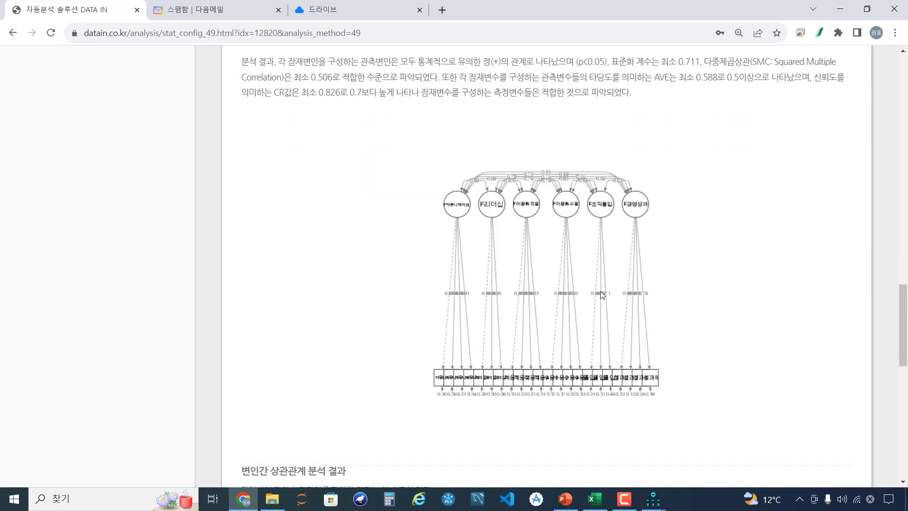
{"action": "scroll", "coordinate": [450, 235], "scroll_direction": "down", "scroll_amount": 5}
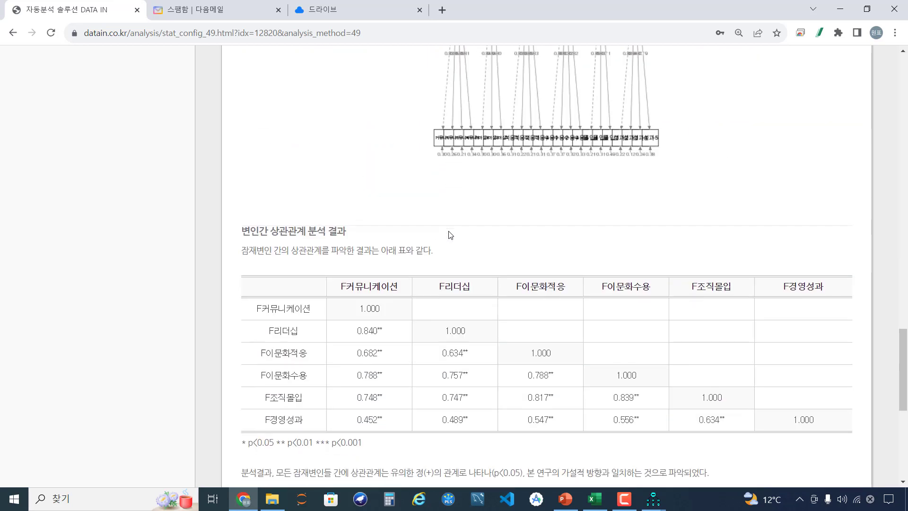
{"action": "scroll", "coordinate": [450, 235], "scroll_direction": "down", "scroll_amount": 2}
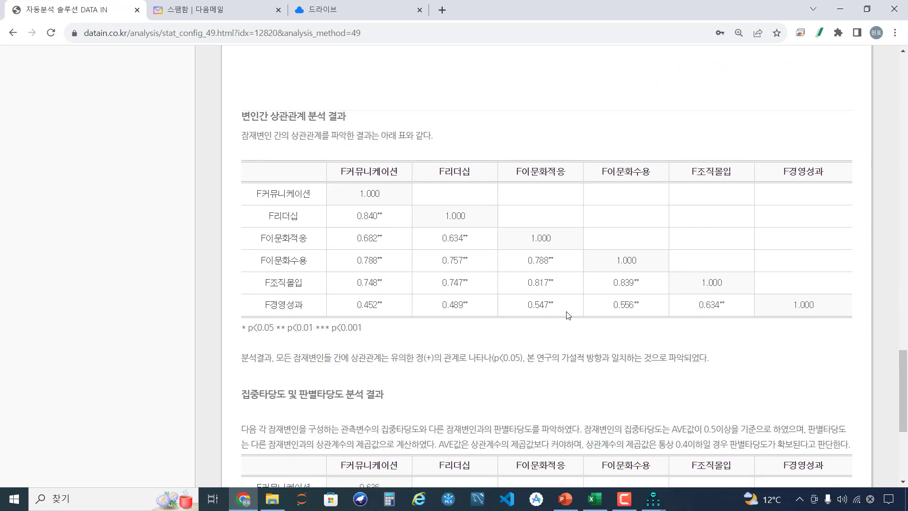
{"action": "scroll", "coordinate": [568, 315], "scroll_direction": "down", "scroll_amount": 5}
{"action": "left_click_drag", "start_coordinate": [358, 251], "coordinate": [379, 252]}
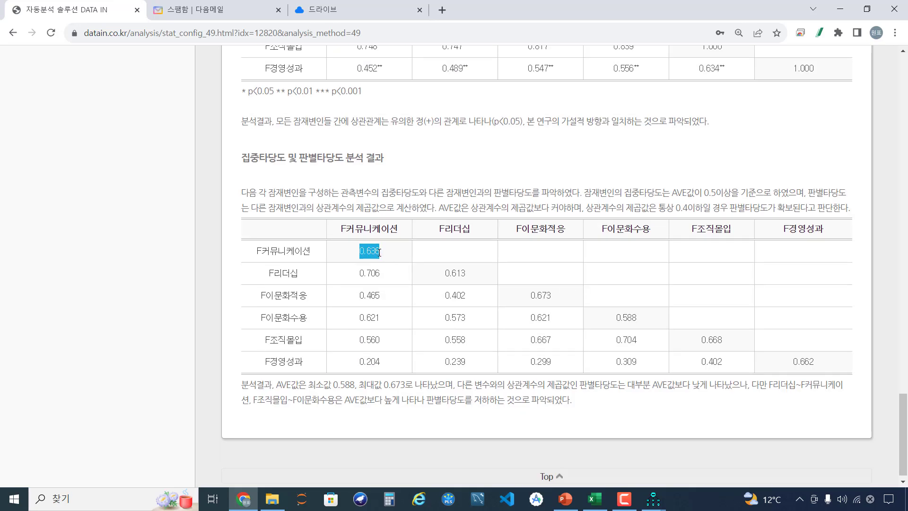
{"action": "left_click_drag", "start_coordinate": [445, 275], "coordinate": [469, 279]}
{"action": "left_click_drag", "start_coordinate": [358, 274], "coordinate": [382, 282]}
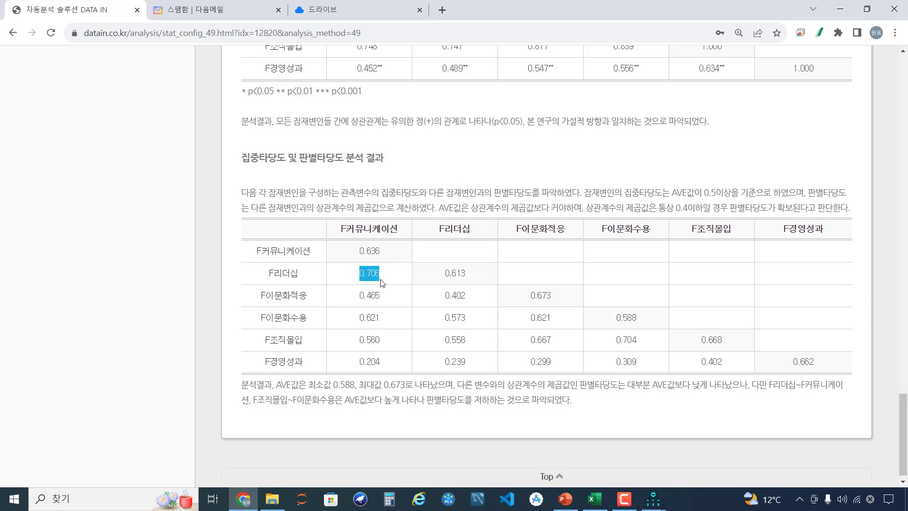
{"action": "left_click", "coordinate": [382, 282]}
Step: Check which file formats are offered for saving the analysis results, without saving a file
{"action": "scroll", "coordinate": [607, 389], "scroll_direction": "up", "scroll_amount": 20}
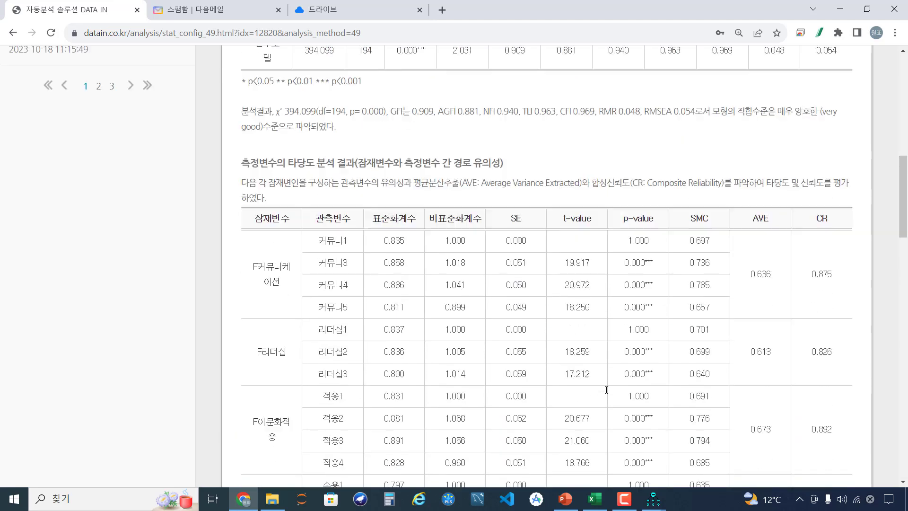
{"action": "left_click", "coordinate": [756, 95]}
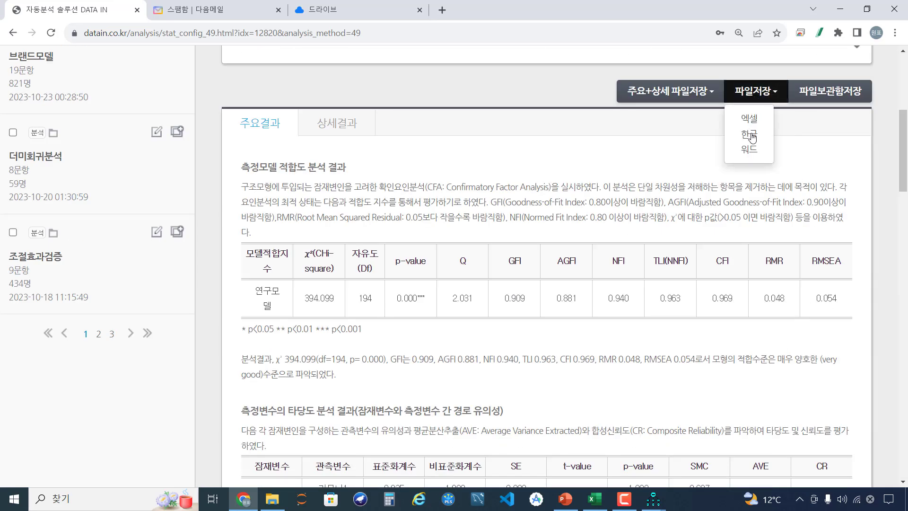
{"action": "left_click", "coordinate": [476, 239]}
{"action": "scroll", "coordinate": [477, 239], "scroll_direction": "down", "scroll_amount": 15}
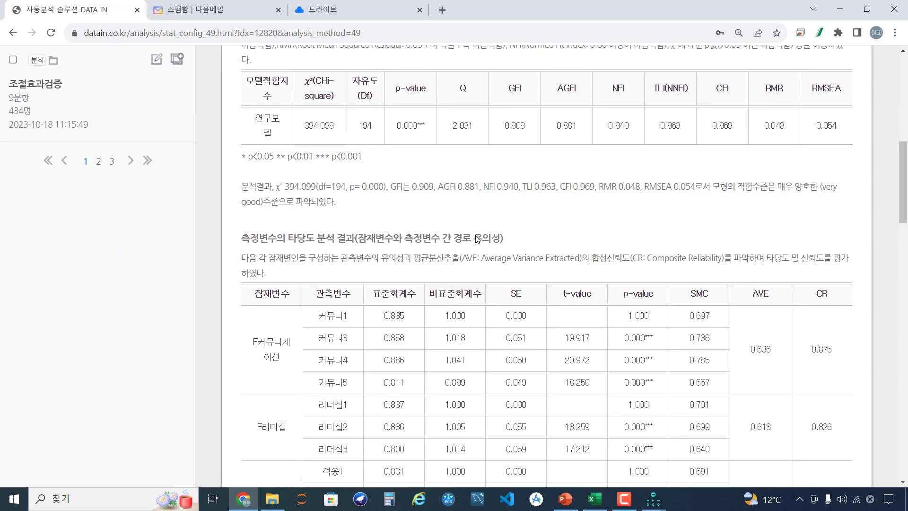
Step: Switch to PowerPoint and review the two key points on the 척도구성 slide about the number of observed variables and duplicate survey items
{"action": "left_click", "coordinate": [571, 504]}
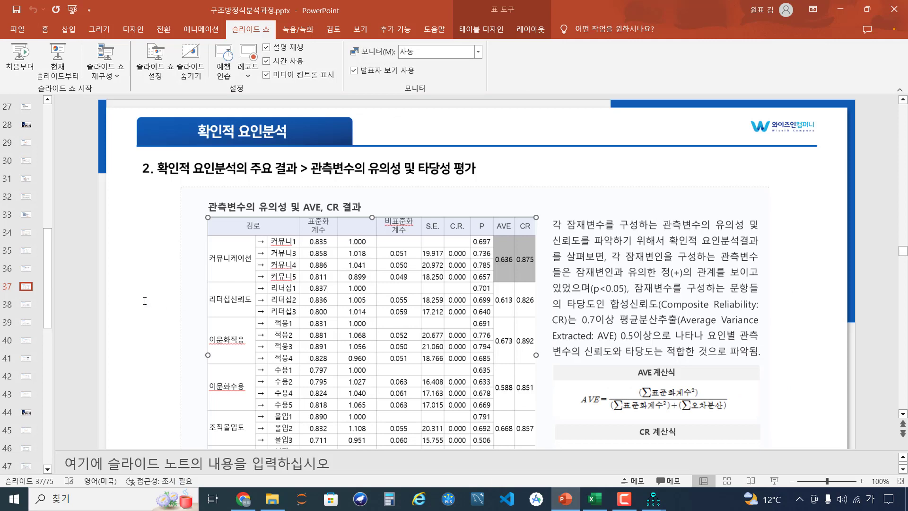
{"action": "left_click", "coordinate": [144, 301]}
{"action": "scroll", "coordinate": [123, 291], "scroll_direction": "down", "scroll_amount": 2}
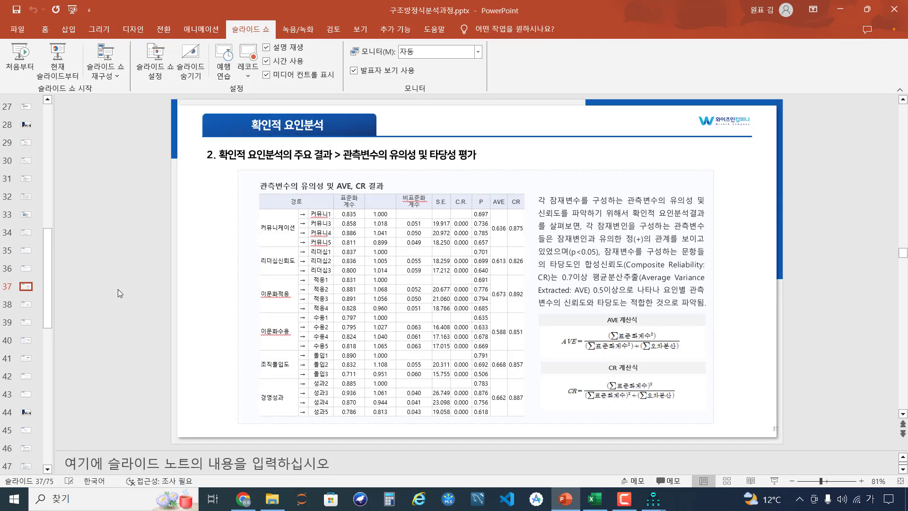
{"action": "scroll", "coordinate": [117, 289], "scroll_direction": "up", "scroll_amount": 3}
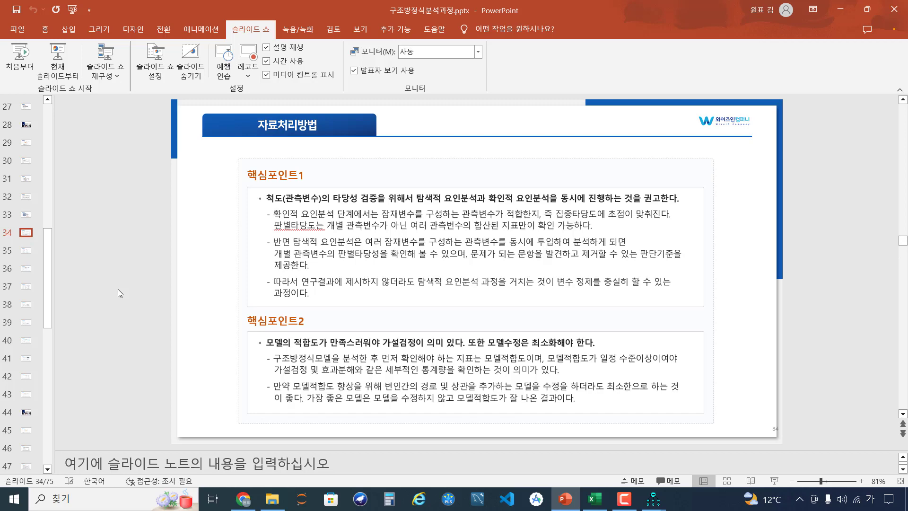
{"action": "scroll", "coordinate": [117, 289], "scroll_direction": "up", "scroll_amount": 1}
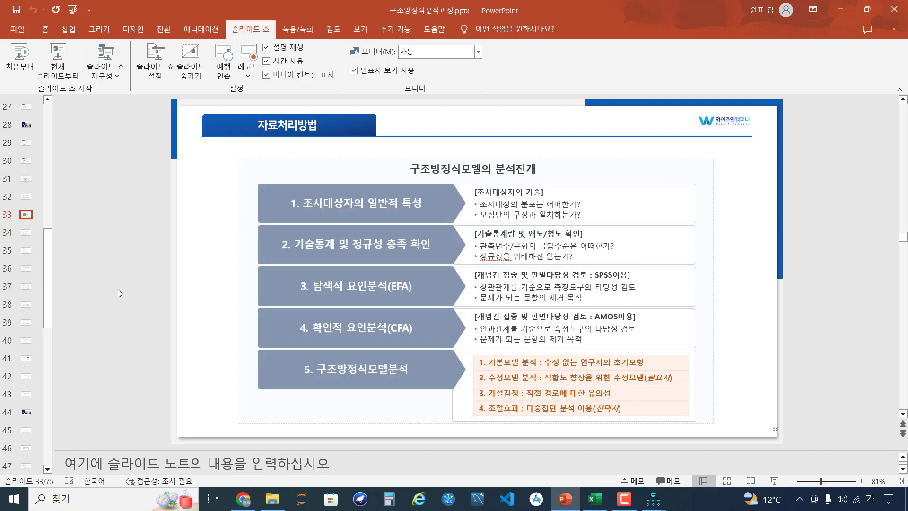
{"action": "scroll", "coordinate": [117, 288], "scroll_direction": "up", "scroll_amount": 1}
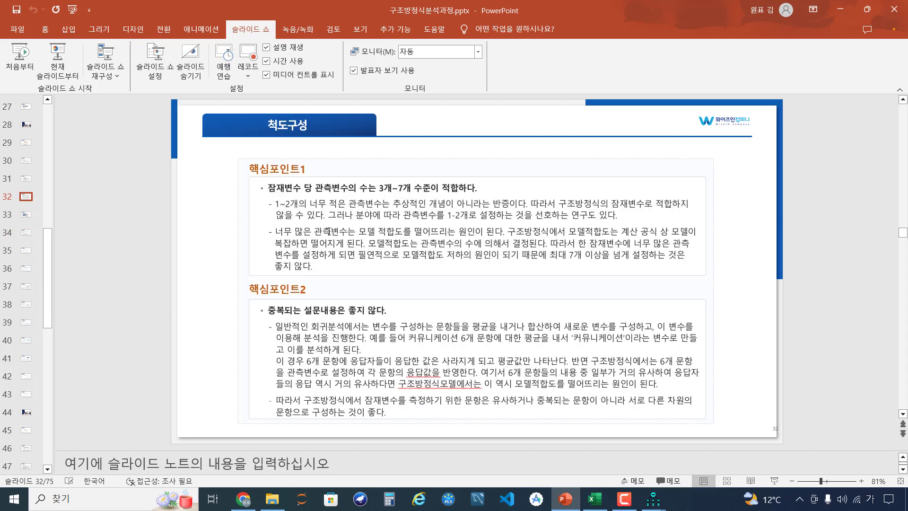
{"action": "left_click_drag", "start_coordinate": [315, 188], "coordinate": [428, 185]}
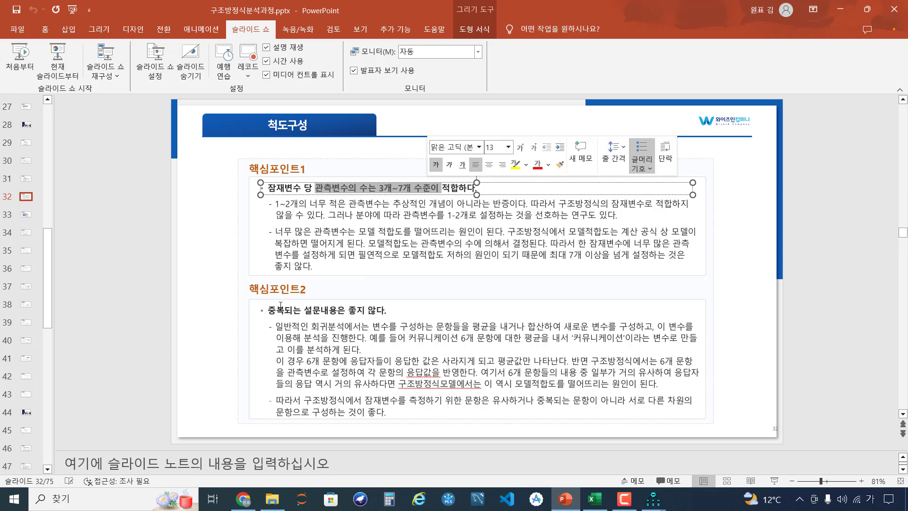
{"action": "left_click_drag", "start_coordinate": [268, 310], "coordinate": [334, 308]}
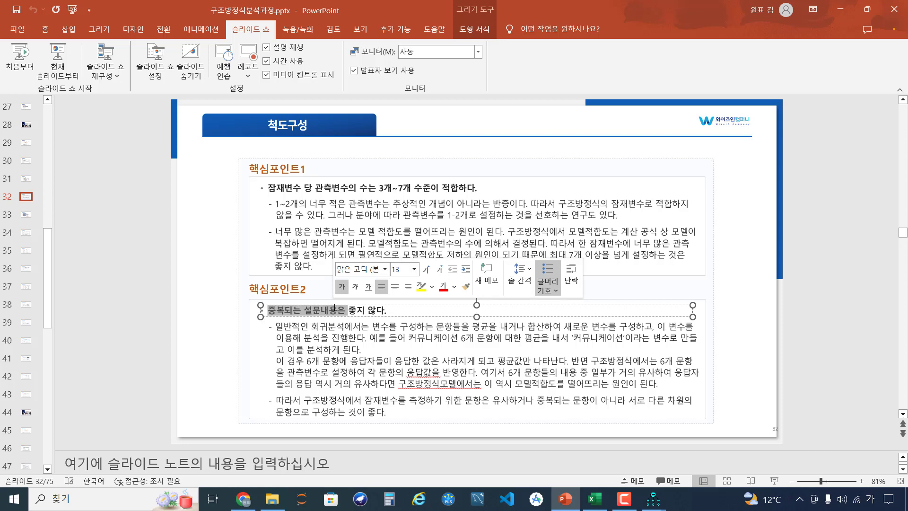
{"action": "left_click", "coordinate": [141, 300]}
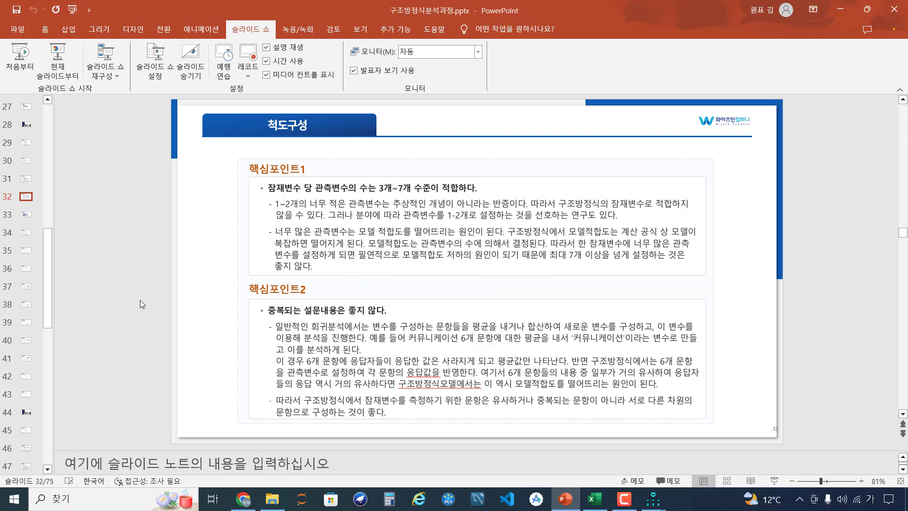
Step: Switch to the Culture finalcfa model in Amos and inspect its whole path diagram
{"action": "mouse_move", "coordinate": [653, 499]}
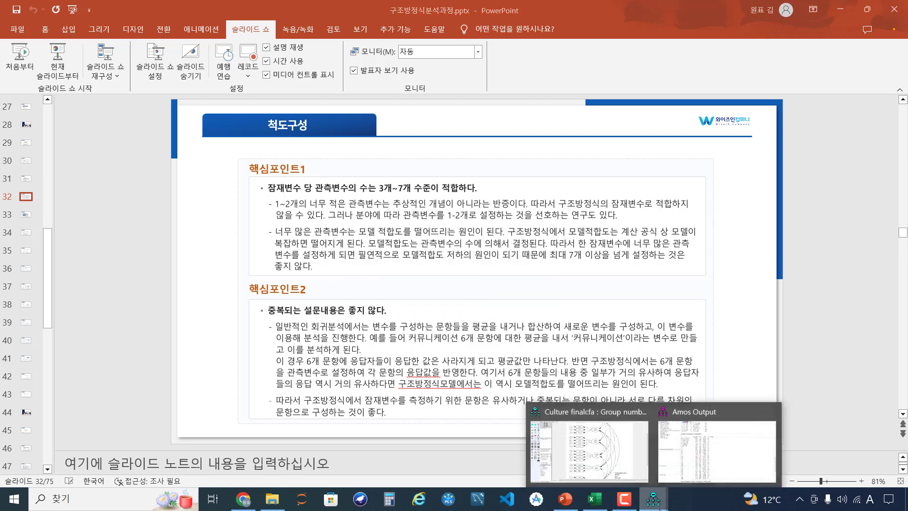
{"action": "left_click", "coordinate": [576, 467]}
{"action": "scroll", "coordinate": [467, 279], "scroll_direction": "up", "scroll_amount": 2}
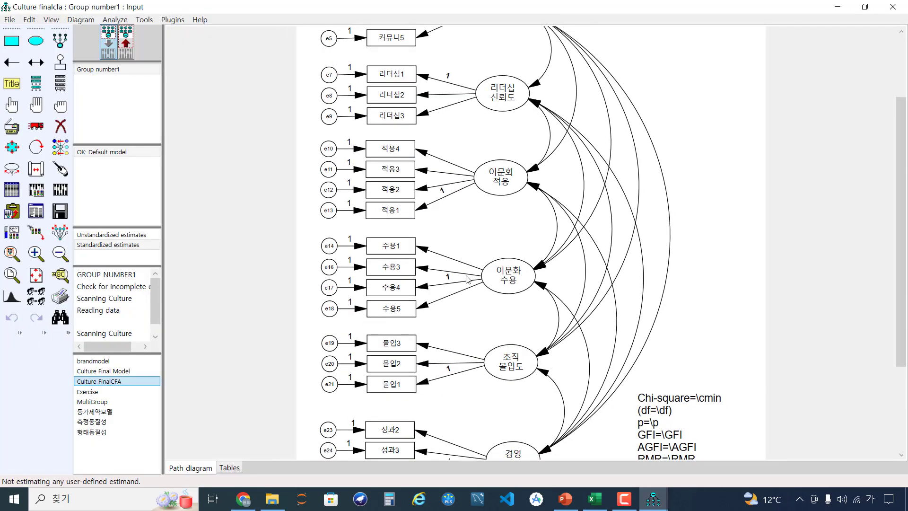
{"action": "scroll", "coordinate": [468, 279], "scroll_direction": "down", "scroll_amount": 3}
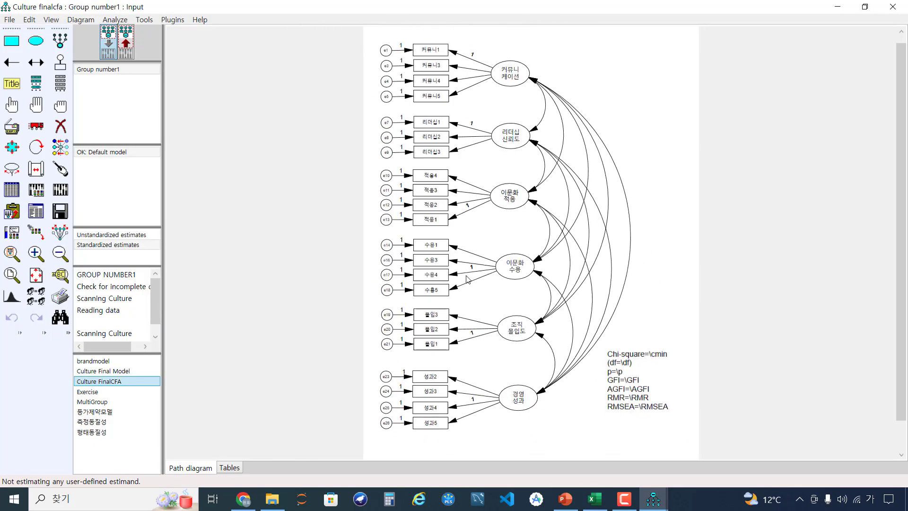